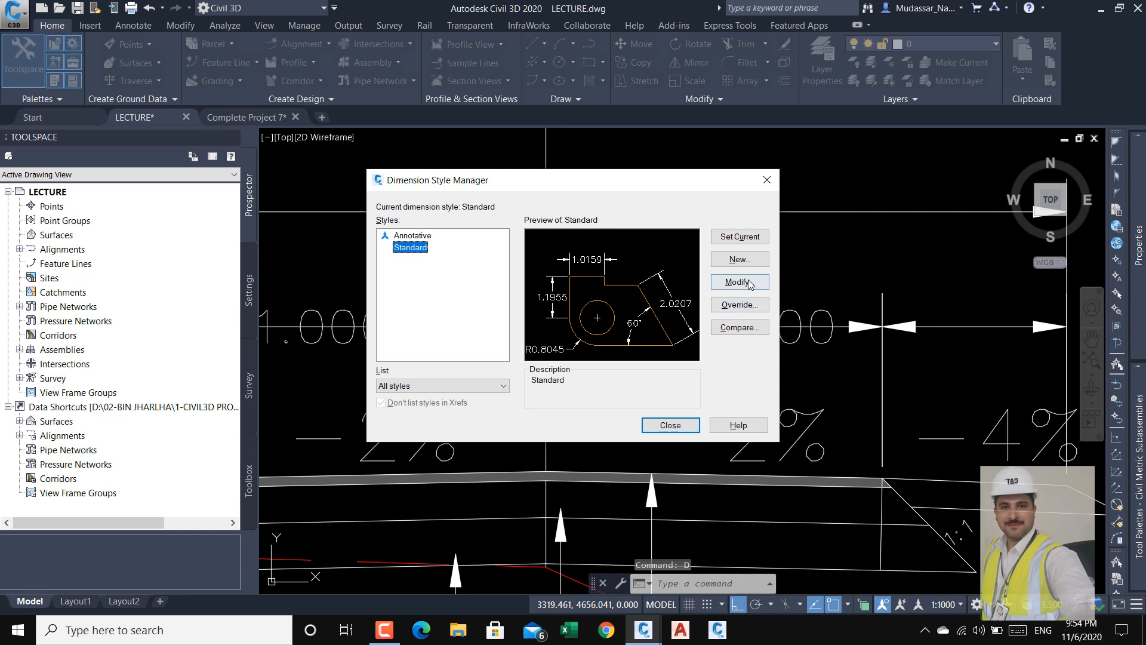
- Set the Standard dimension style's linear precision to 0.00 and close the Dimension Style Manager
{"action": "left_click", "coordinate": [740, 281]}
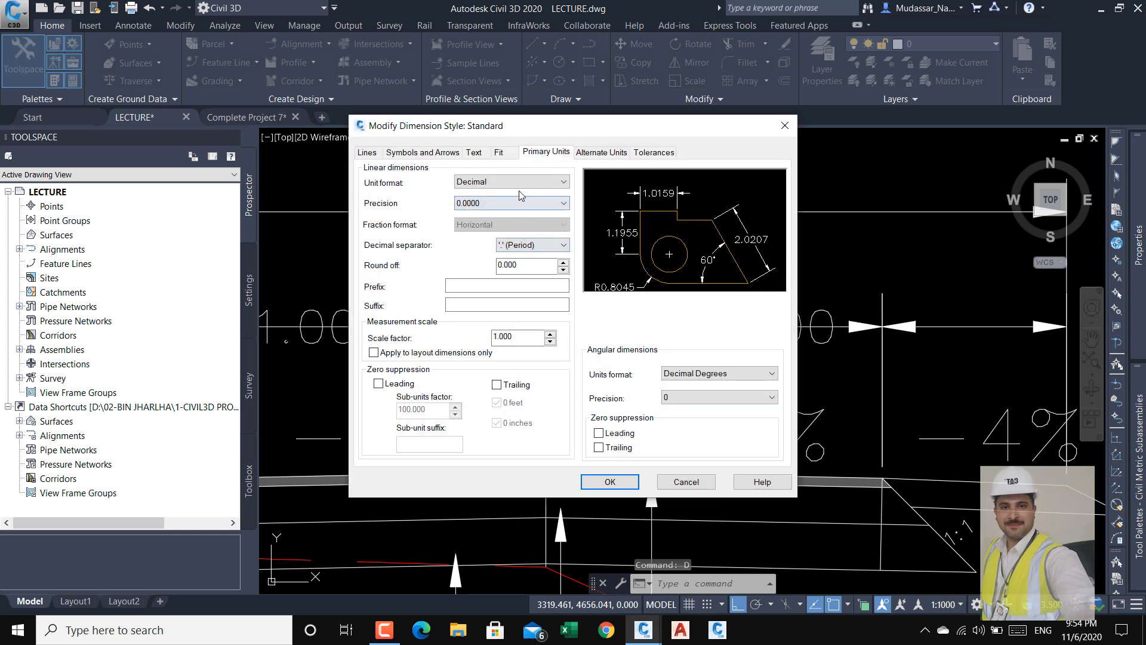
{"action": "left_click", "coordinate": [527, 204]}
{"action": "left_click", "coordinate": [477, 233]}
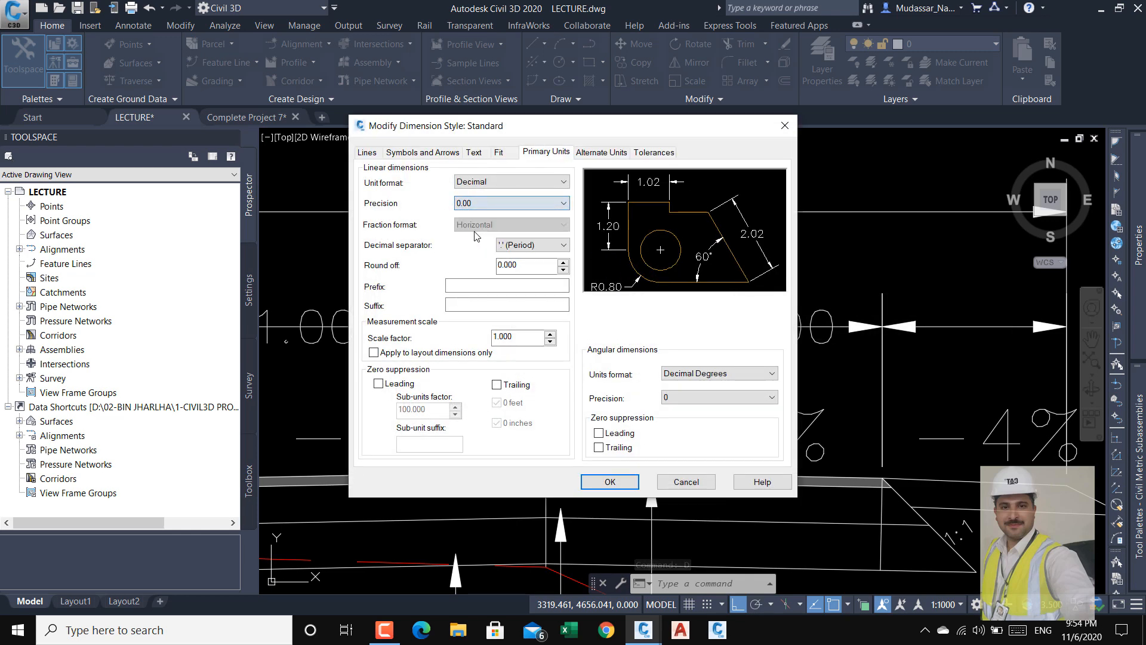
{"action": "left_click", "coordinate": [598, 480]}
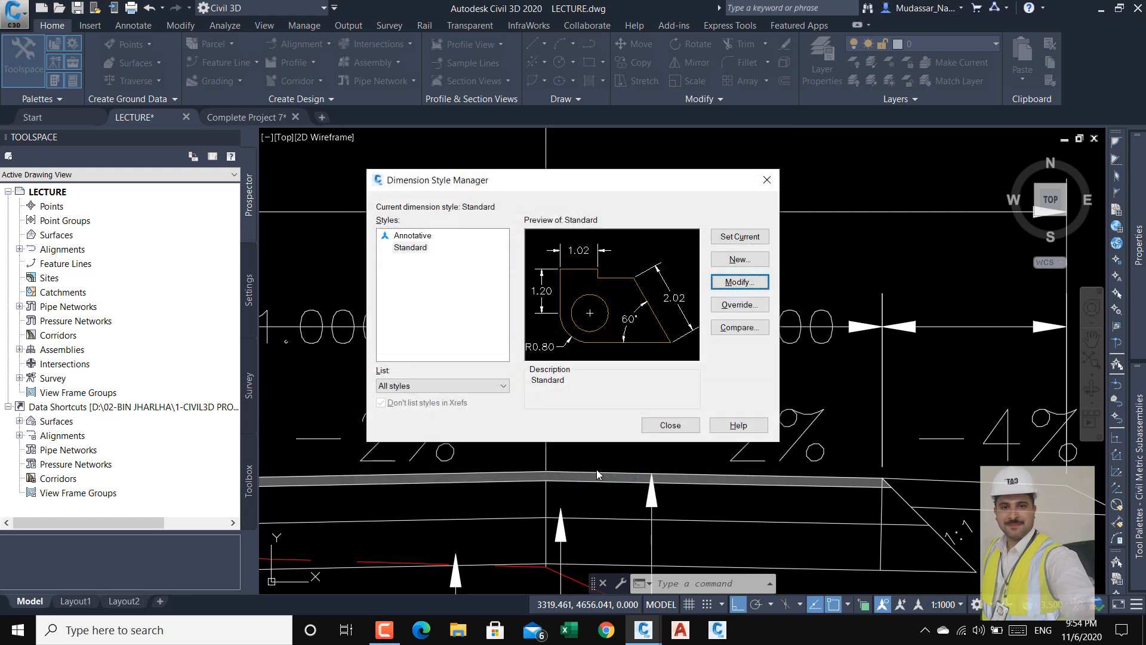
{"action": "left_click", "coordinate": [669, 425]}
- Examine the typical cross section's lane and shoulder widths, cross slopes, side slopes and pavement layer labels
{"action": "scroll", "coordinate": [684, 306], "scroll_direction": "down", "scroll_amount": 4}
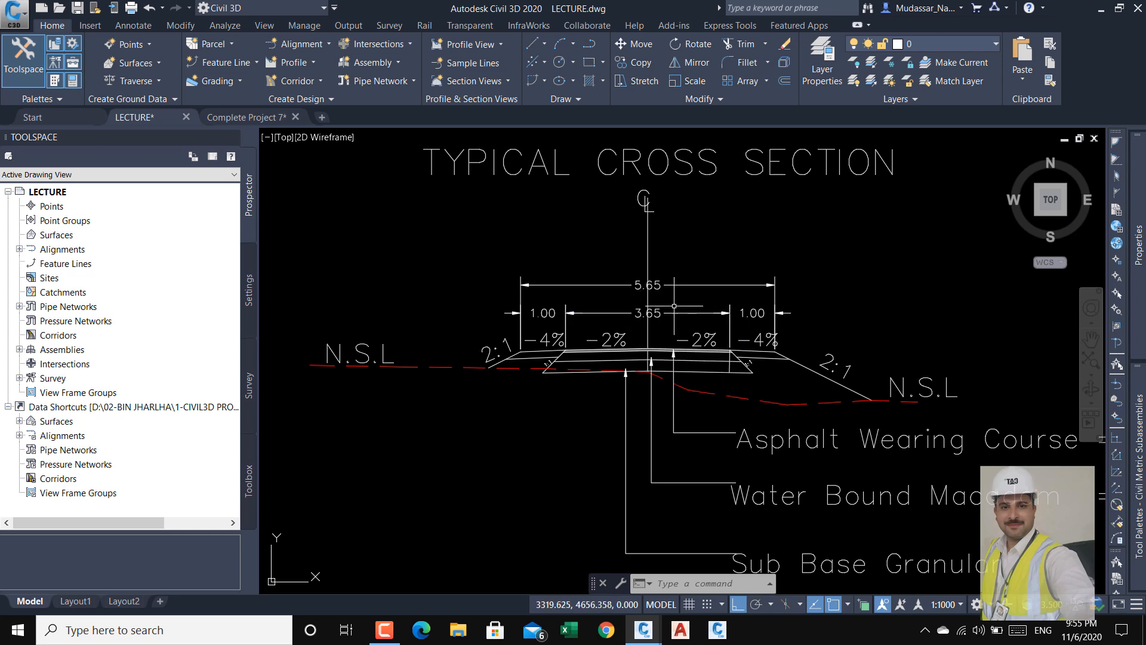
{"action": "scroll", "coordinate": [615, 357], "scroll_direction": "up", "scroll_amount": 4}
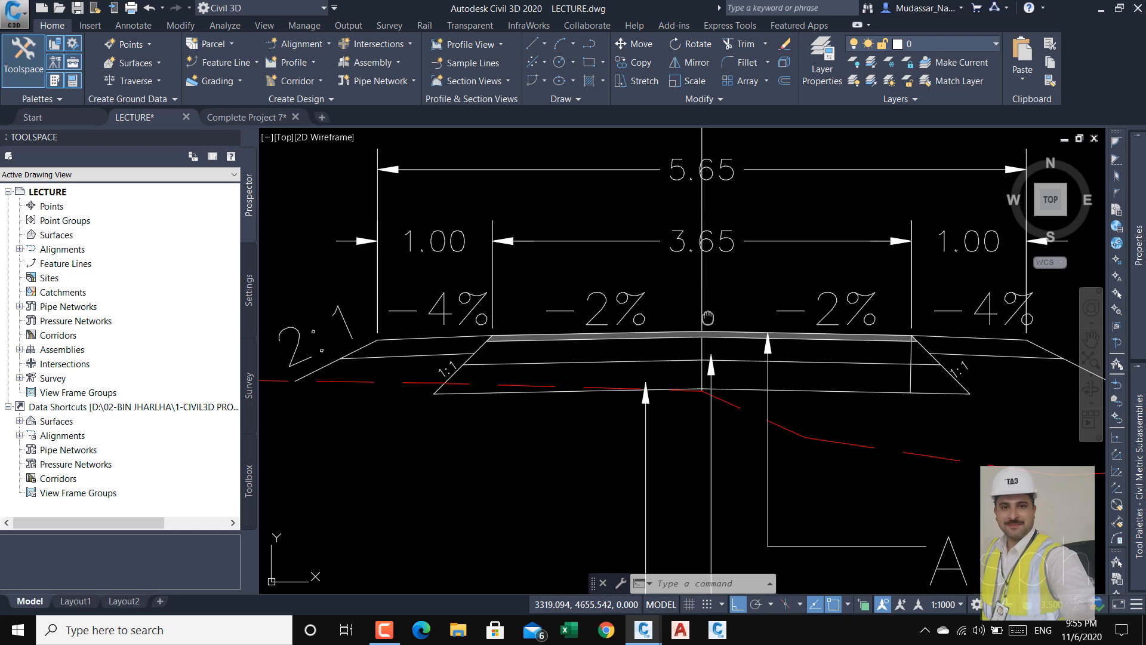
{"action": "middle_click_drag", "start_coordinate": [707, 317], "coordinate": [675, 330]}
{"action": "scroll", "coordinate": [712, 249], "scroll_direction": "down", "scroll_amount": 3}
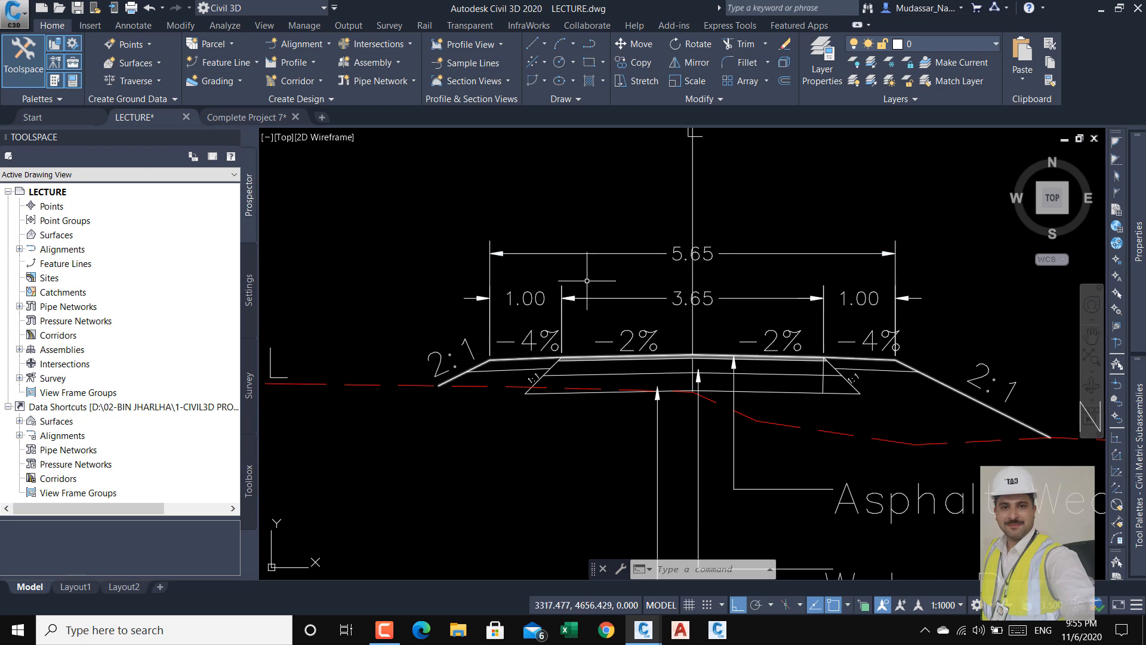
{"action": "scroll", "coordinate": [700, 258], "scroll_direction": "up", "scroll_amount": 3}
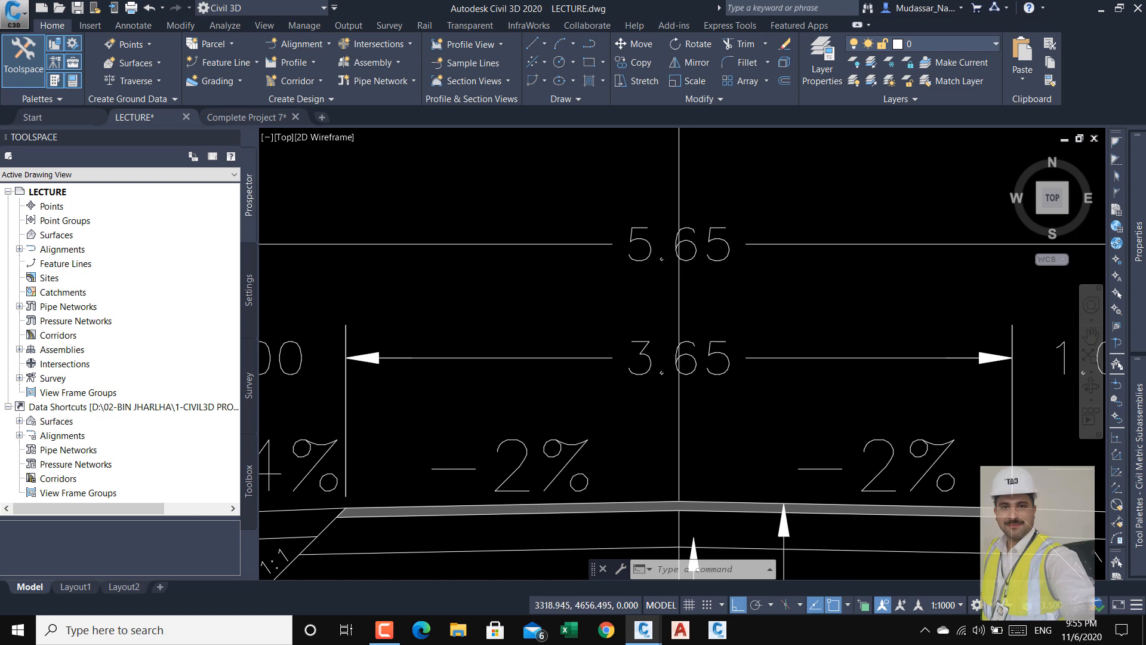
{"action": "scroll", "coordinate": [697, 255], "scroll_direction": "down", "scroll_amount": 2}
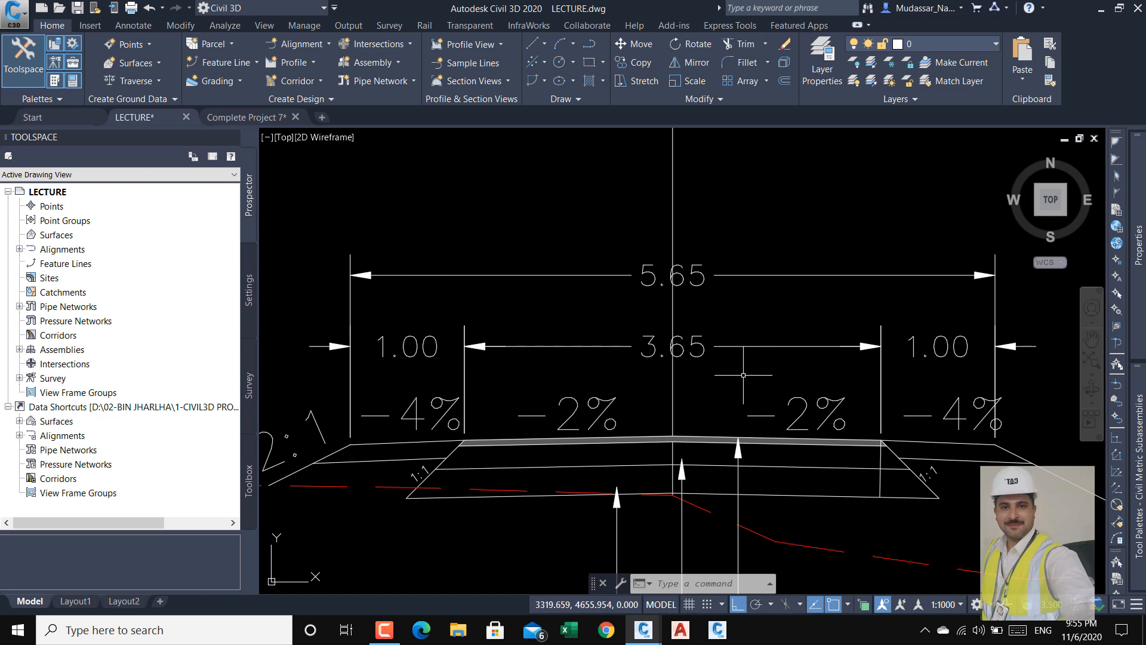
{"action": "middle_click_drag", "start_coordinate": [955, 453], "coordinate": [843, 416]}
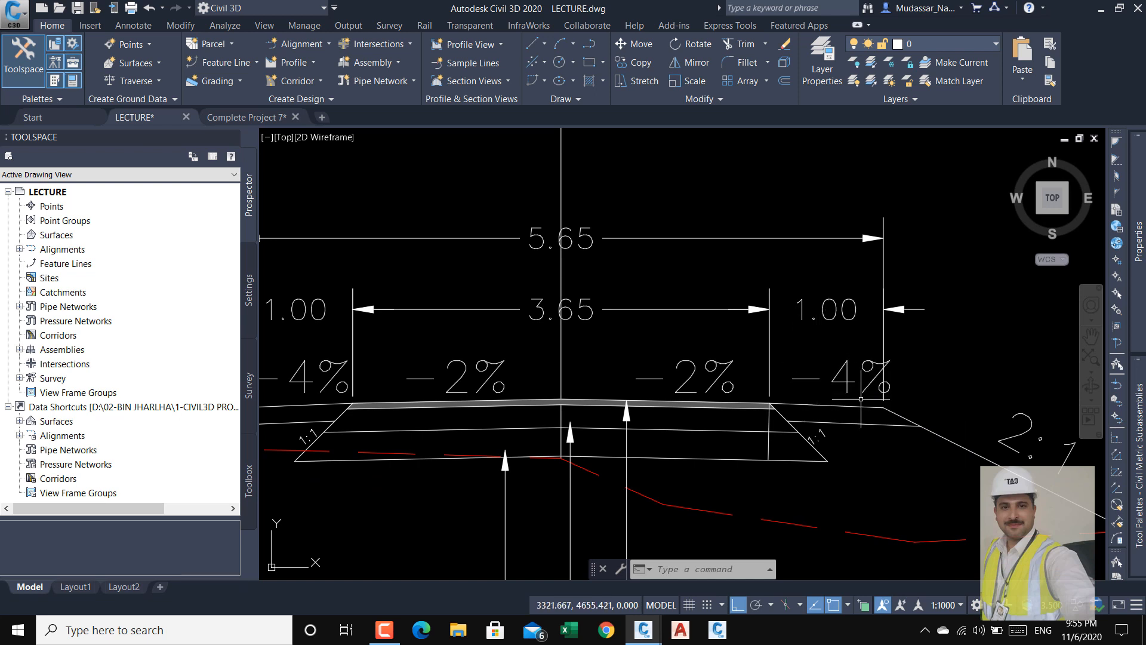
{"action": "scroll", "coordinate": [890, 424], "scroll_direction": "down", "scroll_amount": 1}
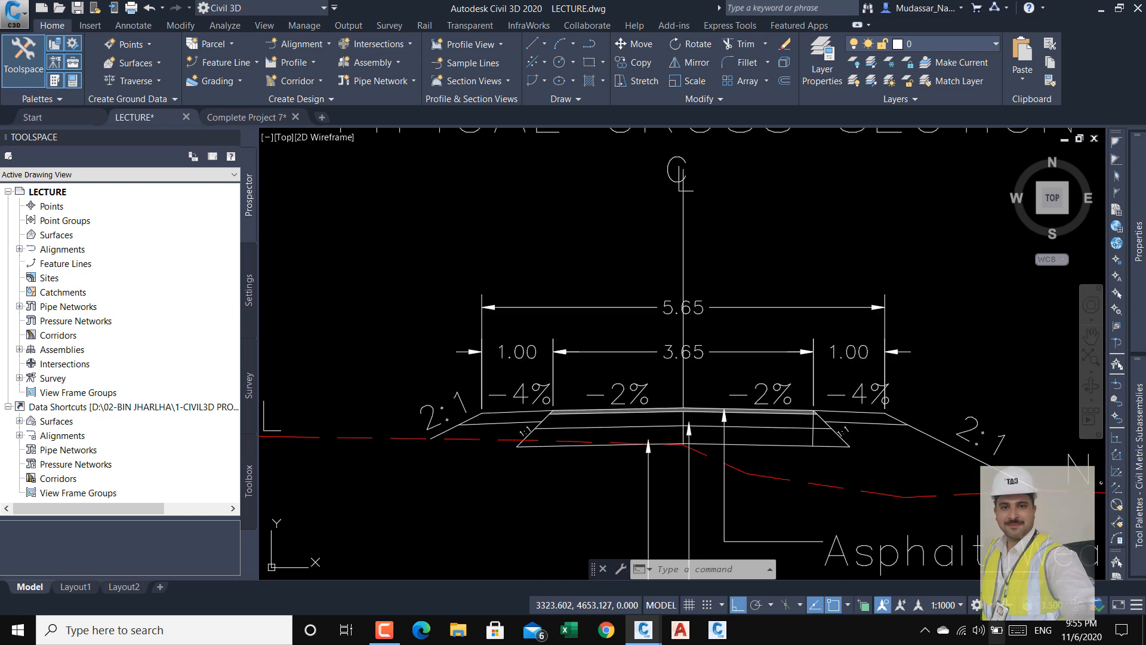
{"action": "scroll", "coordinate": [539, 303], "scroll_direction": "down", "scroll_amount": 1}
{"action": "scroll", "coordinate": [539, 303], "scroll_direction": "down", "scroll_amount": 1}
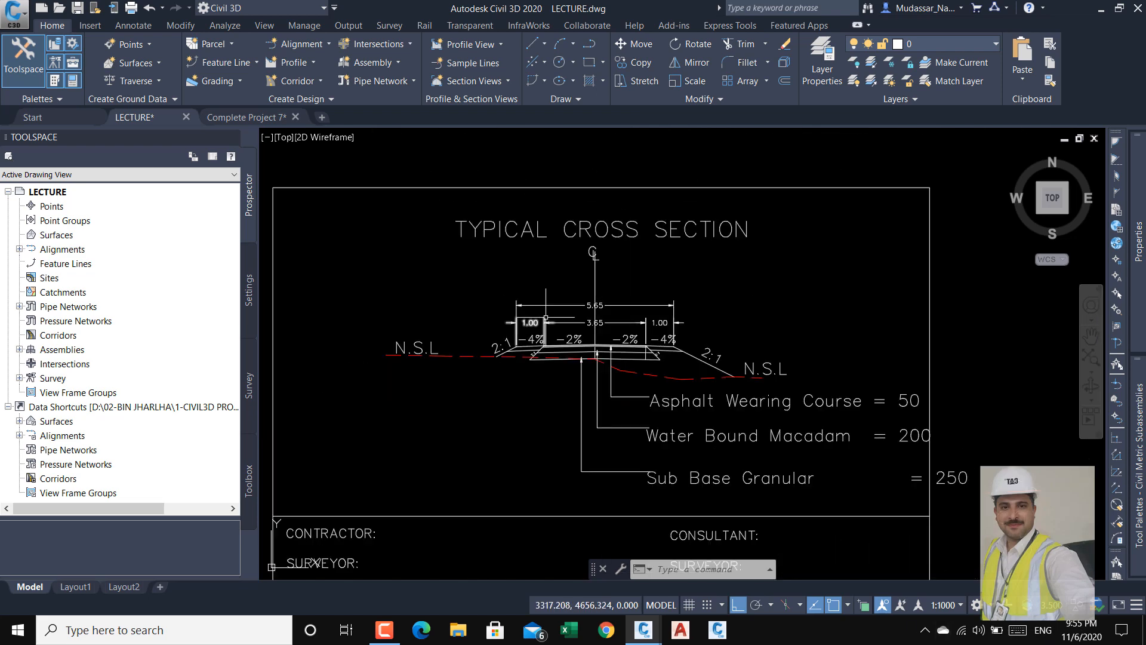
{"action": "scroll", "coordinate": [566, 305], "scroll_direction": "down", "scroll_amount": 1}
{"action": "scroll", "coordinate": [566, 306], "scroll_direction": "up", "scroll_amount": 2}
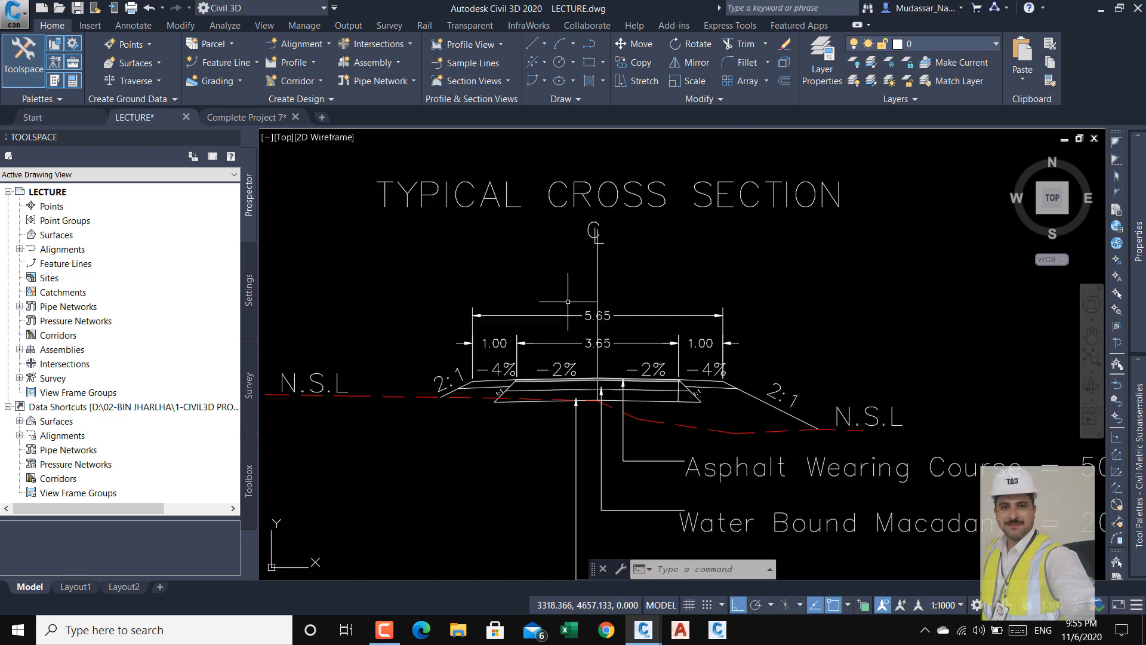
{"action": "scroll", "coordinate": [567, 303], "scroll_direction": "up", "scroll_amount": 2}
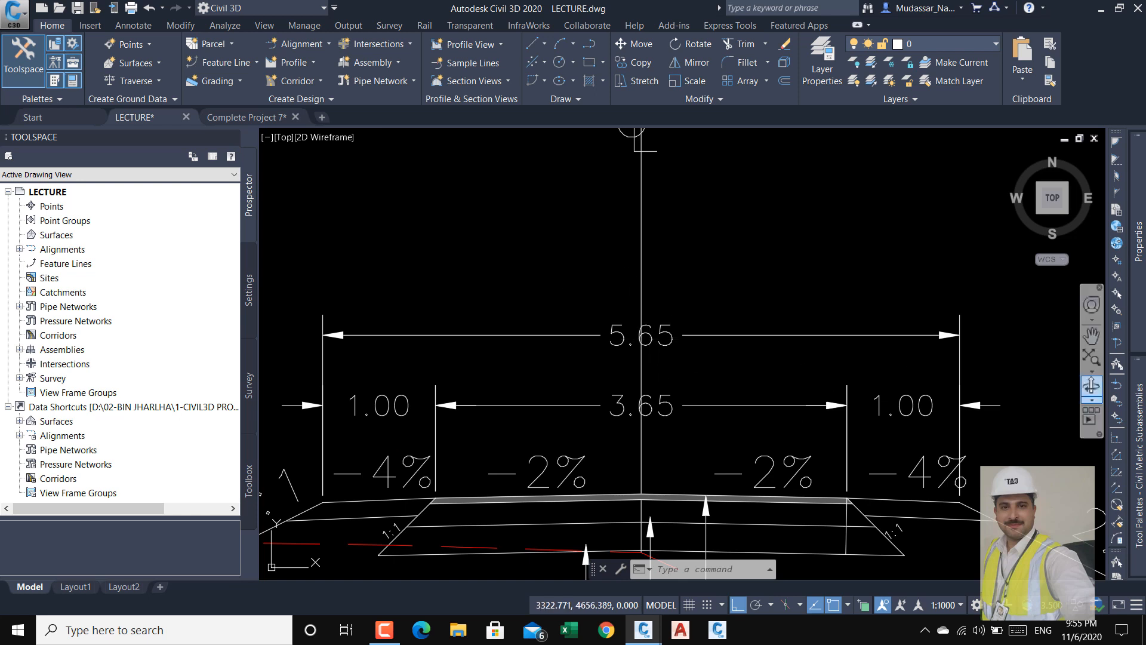
- Browse the metric New Rehab, Curbs, Daylight, Generic and Trench Pipes subassemblies, finishing with the Lanes set
{"action": "mouse_move", "coordinate": [1134, 419]}
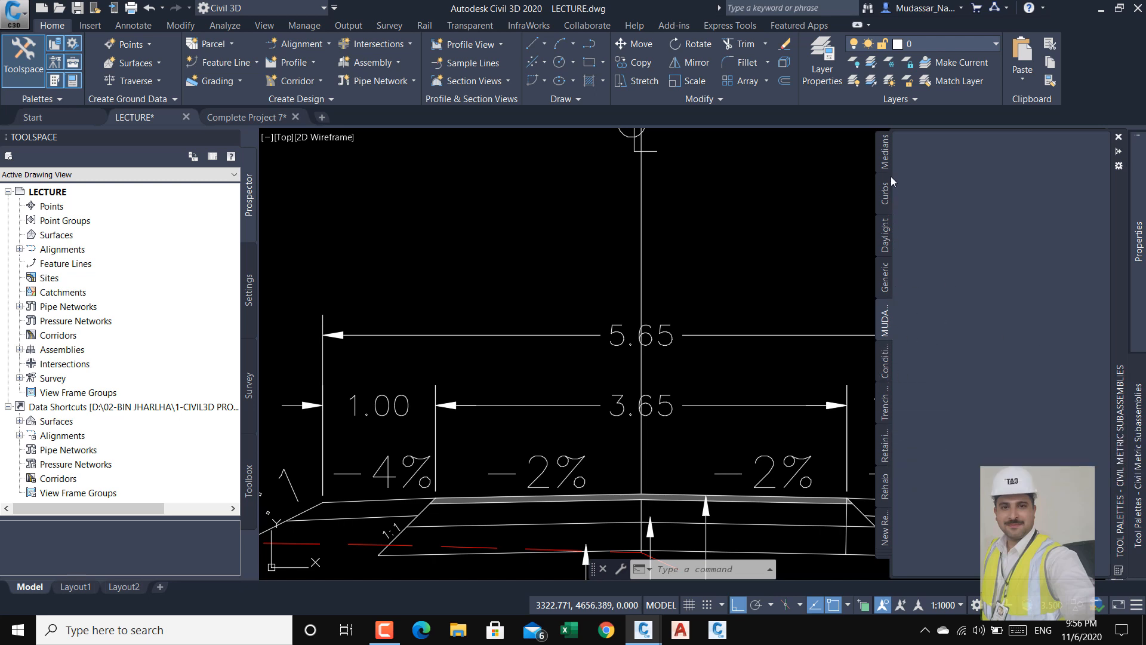
{"action": "left_click", "coordinate": [882, 540]}
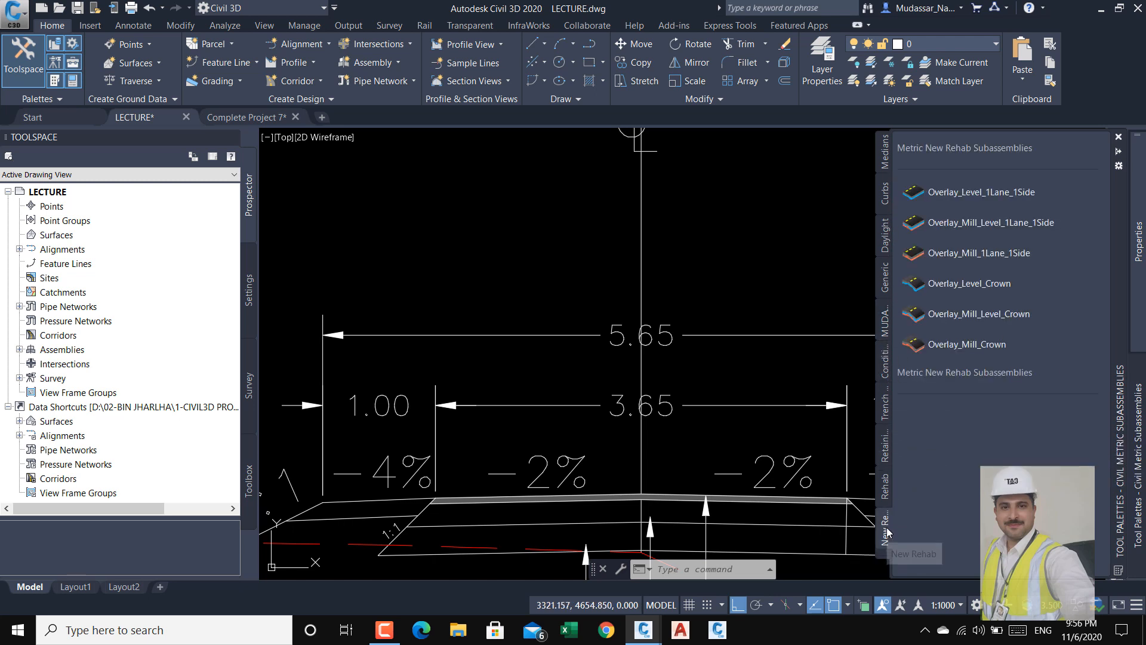
{"action": "left_click", "coordinate": [888, 197]}
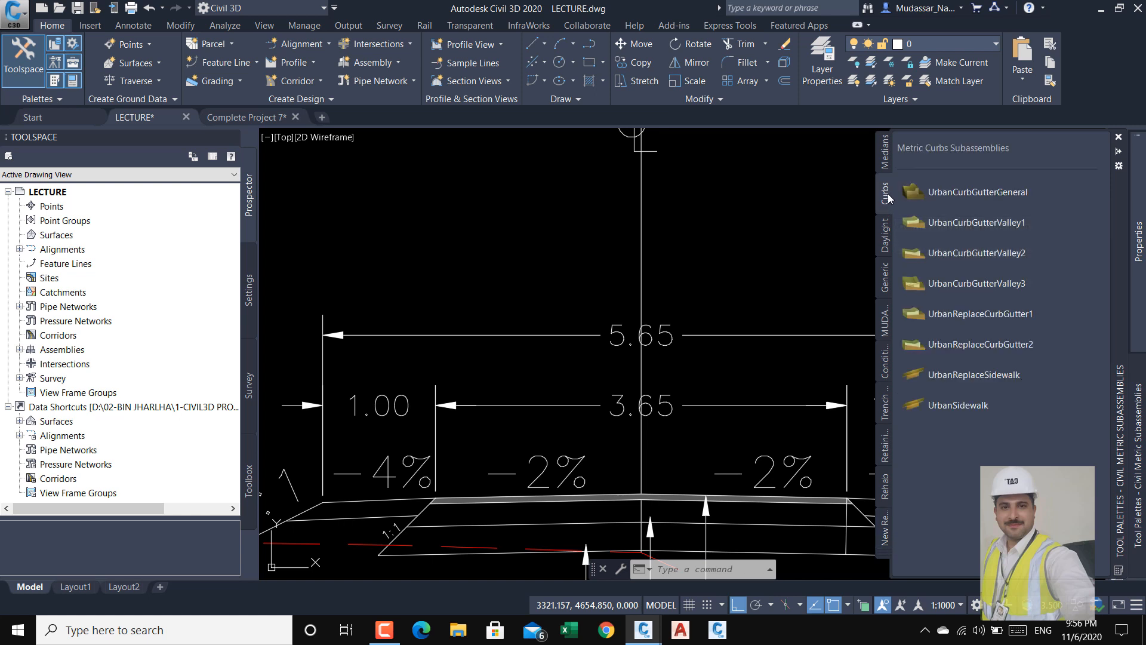
{"action": "left_click", "coordinate": [886, 227]}
{"action": "left_click", "coordinate": [881, 288]}
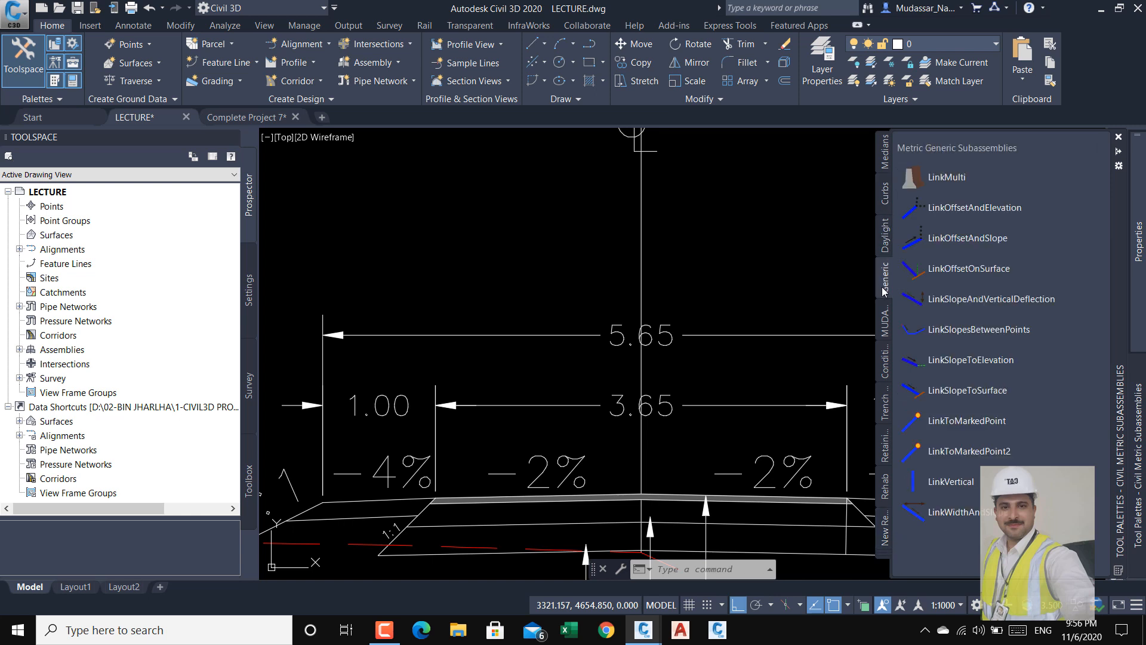
{"action": "left_click", "coordinate": [886, 420]}
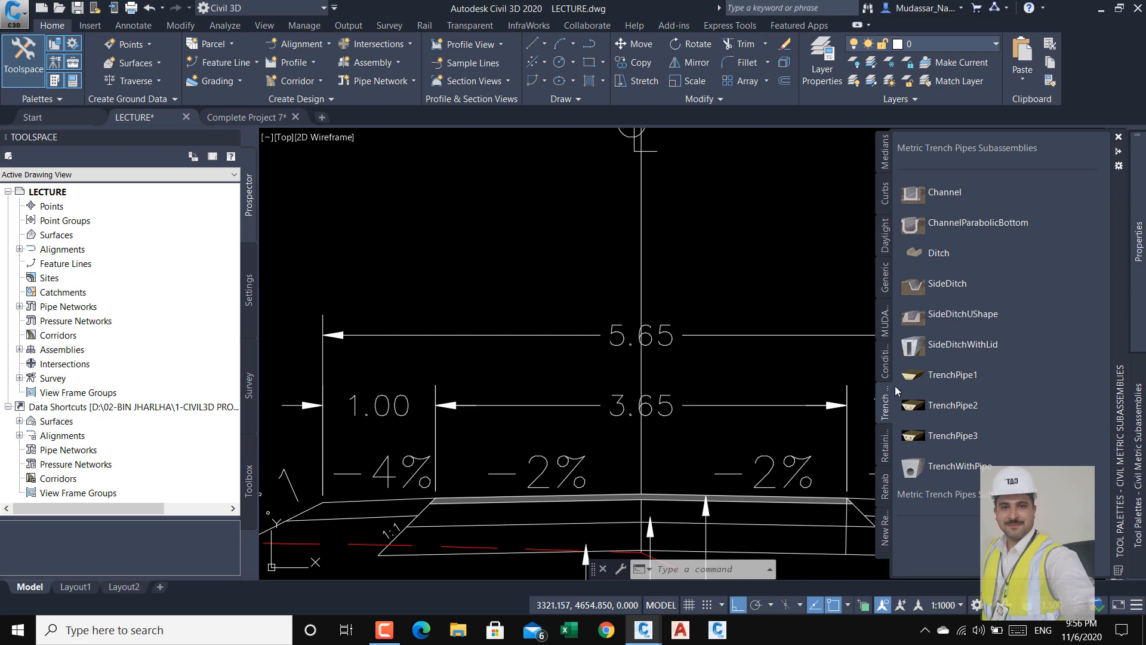
{"action": "right_click", "coordinate": [883, 550]}
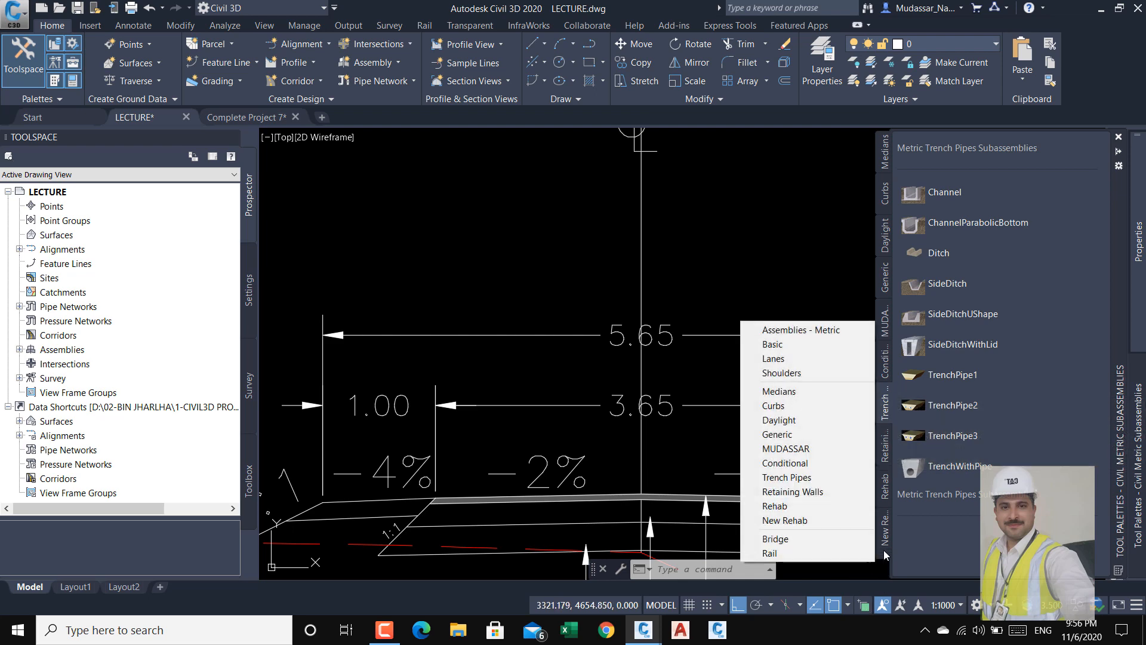
{"action": "left_click", "coordinate": [776, 359]}
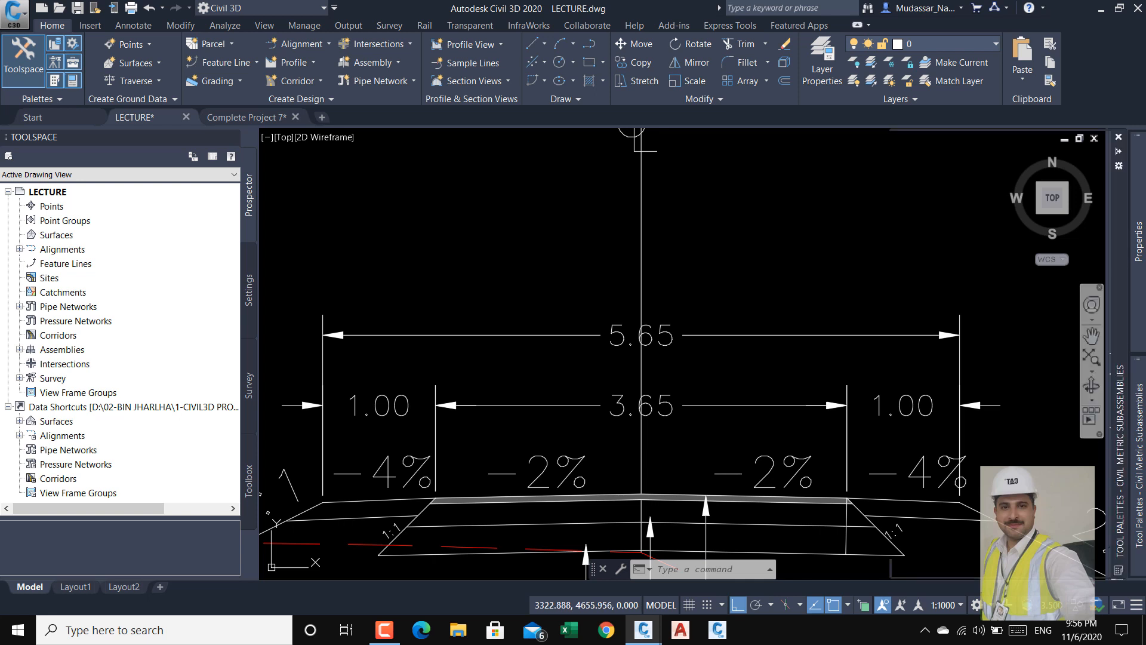
{"action": "mouse_move", "coordinate": [1140, 436]}
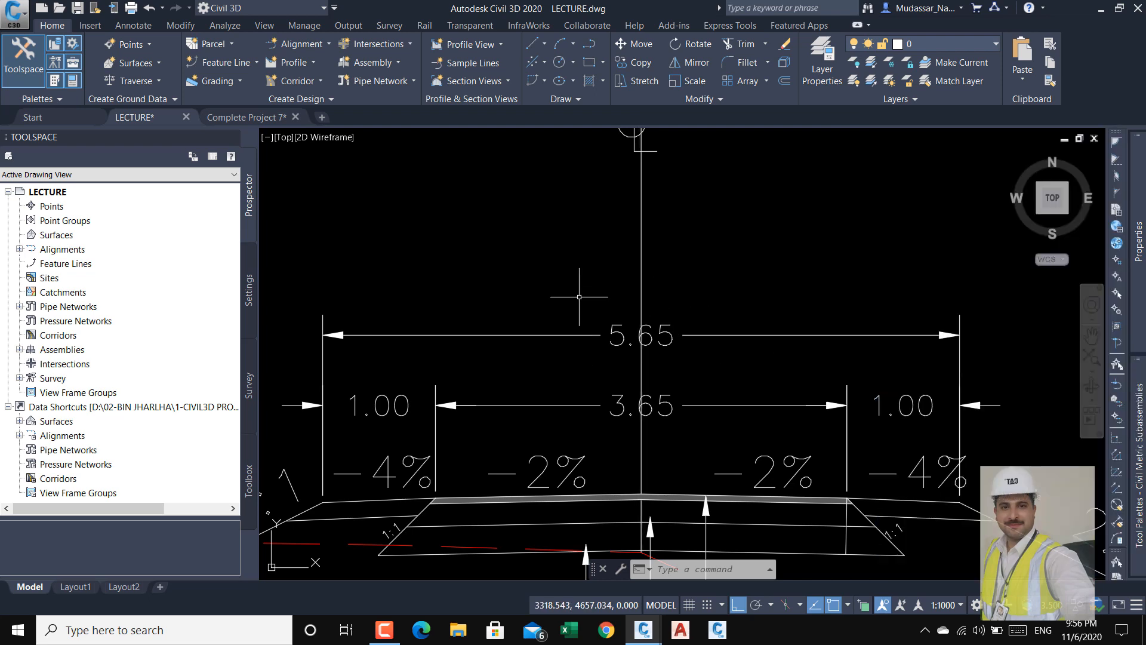
- Examine the coloured section sketch below the title sheet, focusing on the layer wedges and dimensioned shoulder at the pavement edge
{"action": "scroll", "coordinate": [573, 271], "scroll_direction": "down", "scroll_amount": 6}
{"action": "scroll", "coordinate": [573, 272], "scroll_direction": "down", "scroll_amount": 4}
{"action": "scroll", "coordinate": [574, 274], "scroll_direction": "up", "scroll_amount": 4}
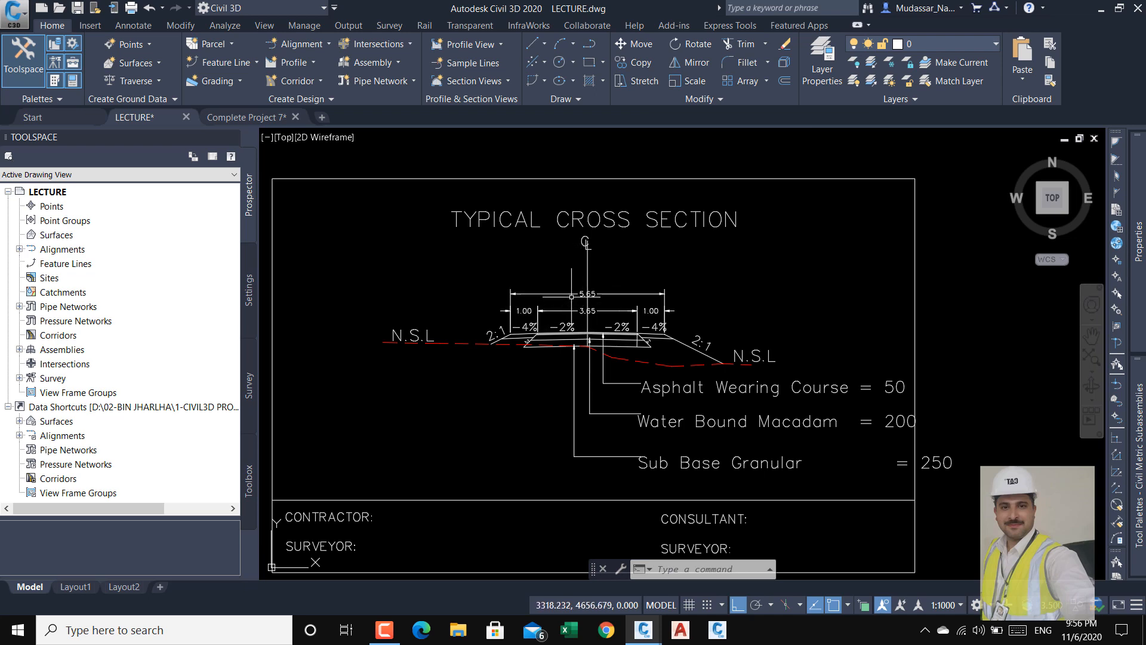
{"action": "scroll", "coordinate": [585, 297], "scroll_direction": "down", "scroll_amount": 5}
{"action": "scroll", "coordinate": [667, 377], "scroll_direction": "up", "scroll_amount": 7}
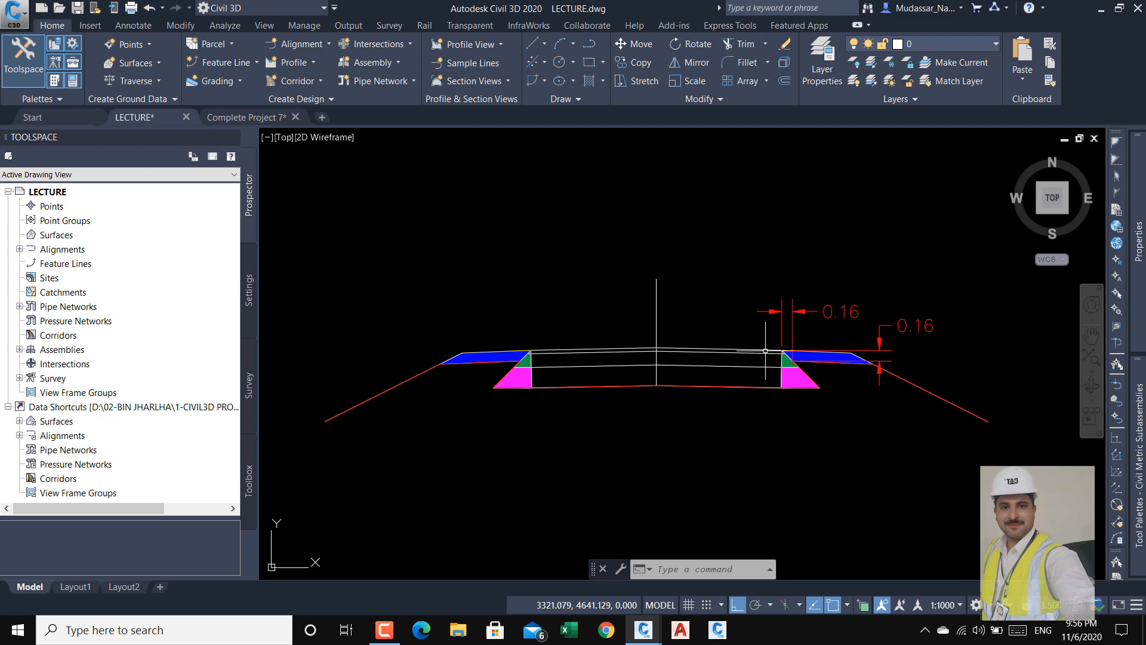
{"action": "scroll", "coordinate": [657, 358], "scroll_direction": "up", "scroll_amount": 2}
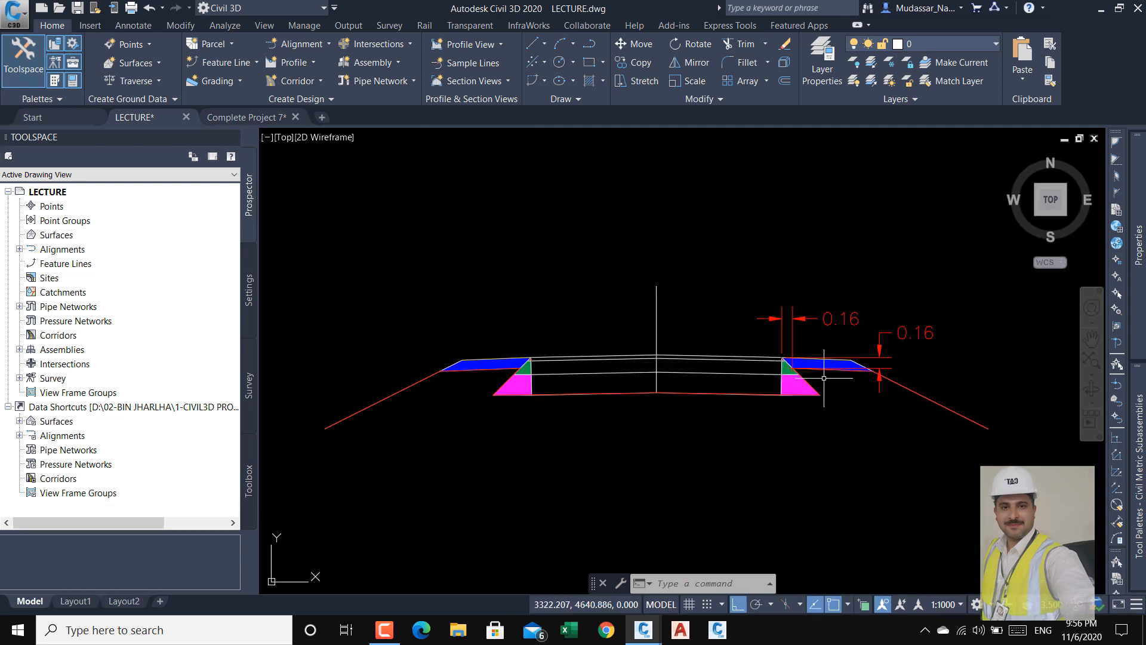
{"action": "scroll", "coordinate": [800, 376], "scroll_direction": "up", "scroll_amount": 2}
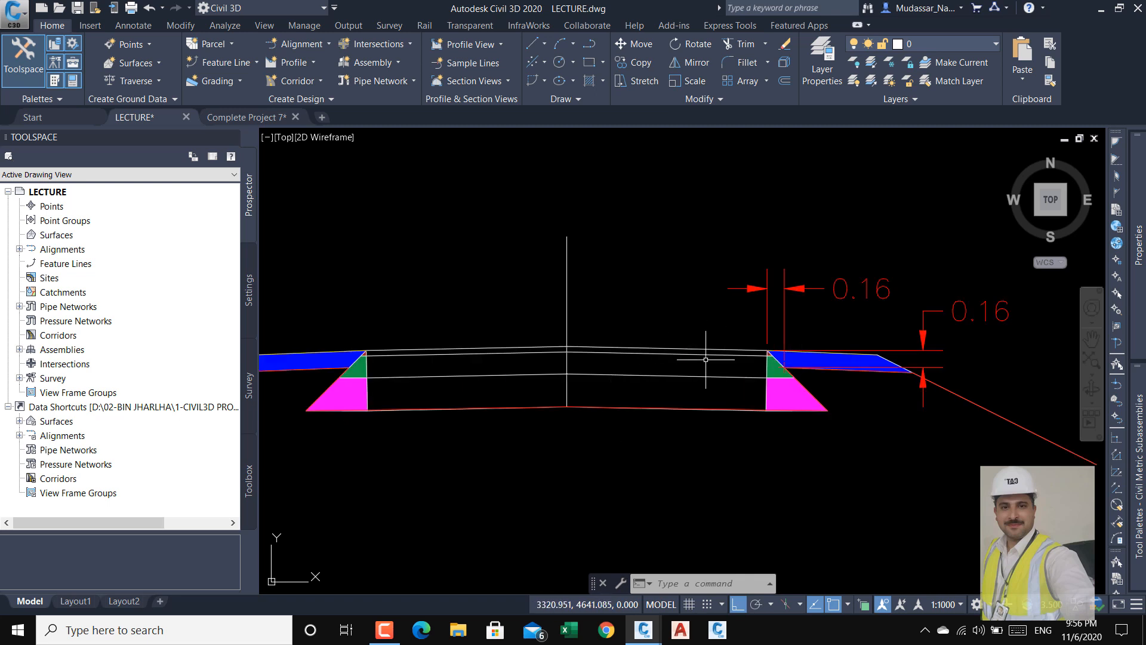
{"action": "scroll", "coordinate": [770, 355], "scroll_direction": "up", "scroll_amount": 2}
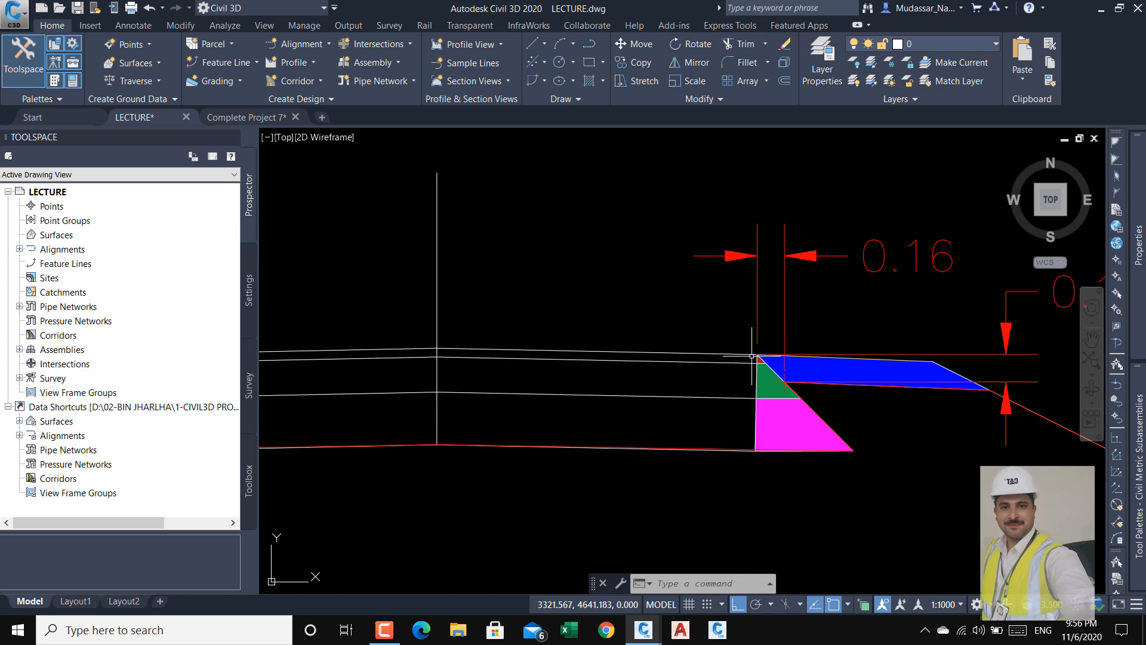
- Inspect the assembly's lane layers and sloped grey edge wedges, and compare them with the coloured section sketch's pavement edge
{"action": "scroll", "coordinate": [711, 342], "scroll_direction": "down", "scroll_amount": 10}
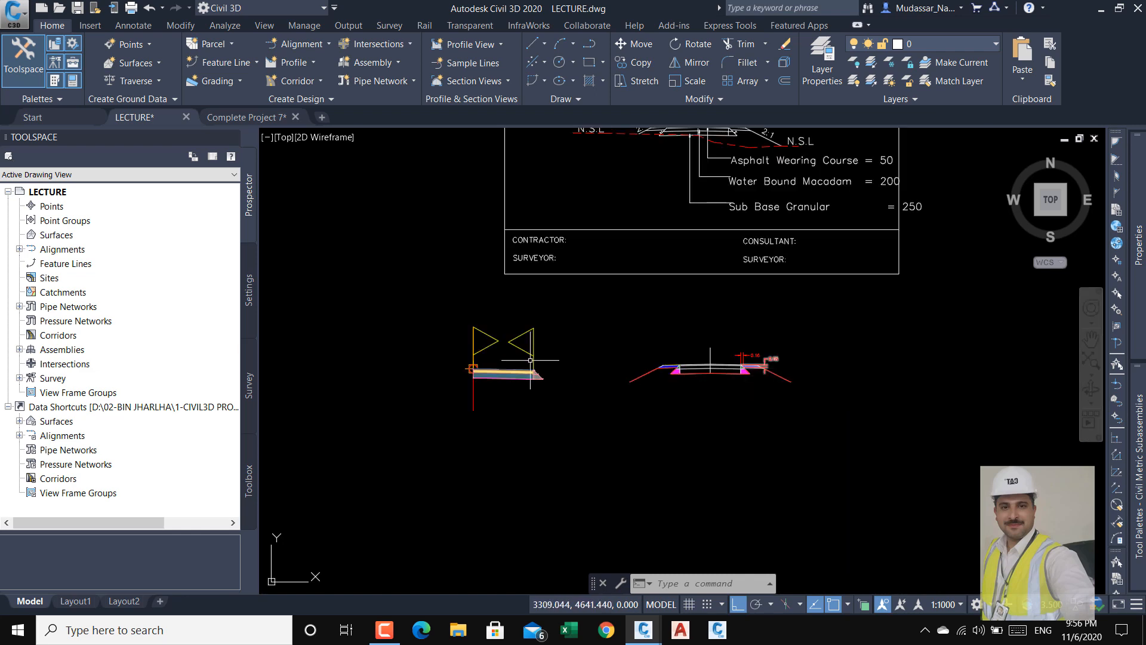
{"action": "scroll", "coordinate": [597, 345], "scroll_direction": "up", "scroll_amount": 8}
{"action": "scroll", "coordinate": [583, 294], "scroll_direction": "down", "scroll_amount": 2}
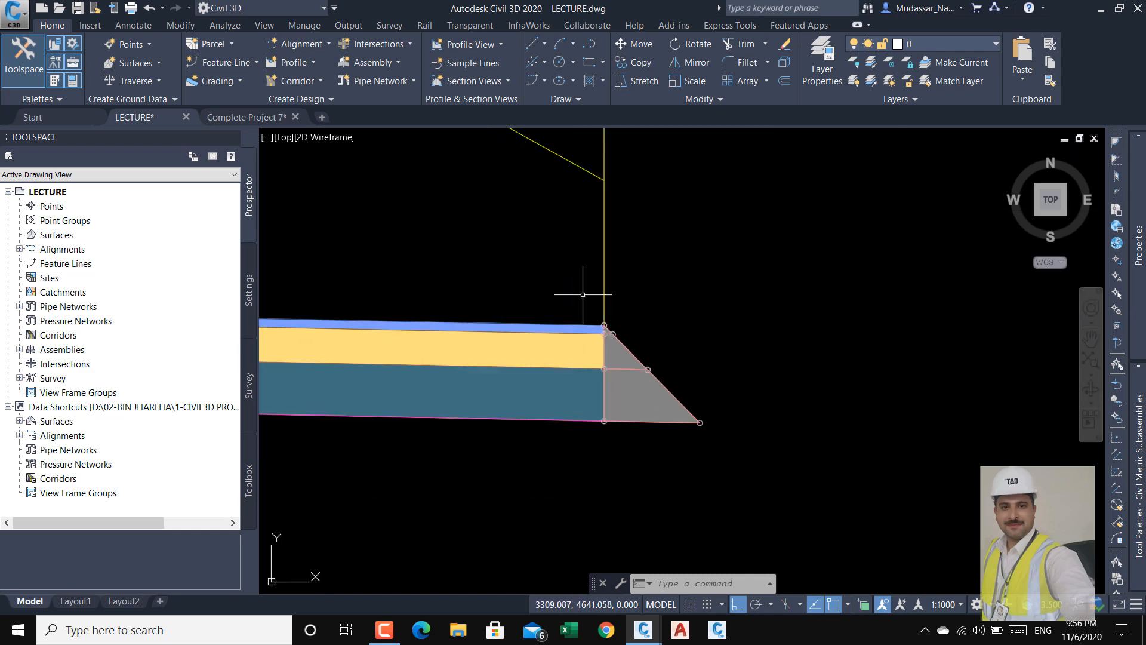
{"action": "left_click", "coordinate": [599, 306]}
{"action": "left_click", "coordinate": [426, 460]}
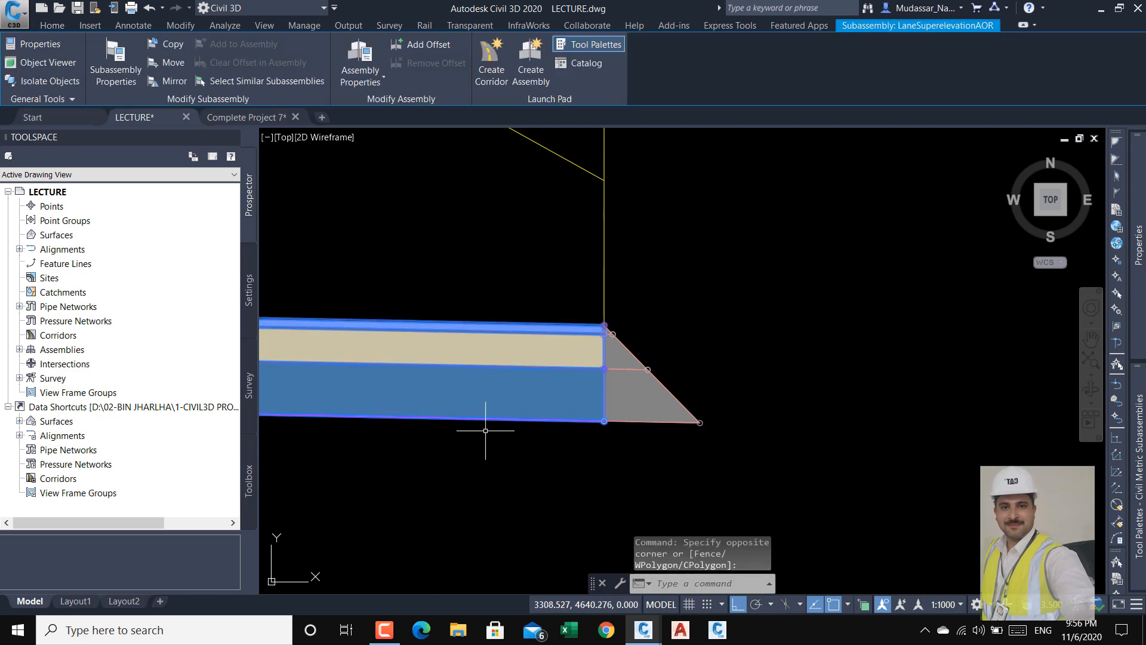
{"action": "key", "text": "Escape"}
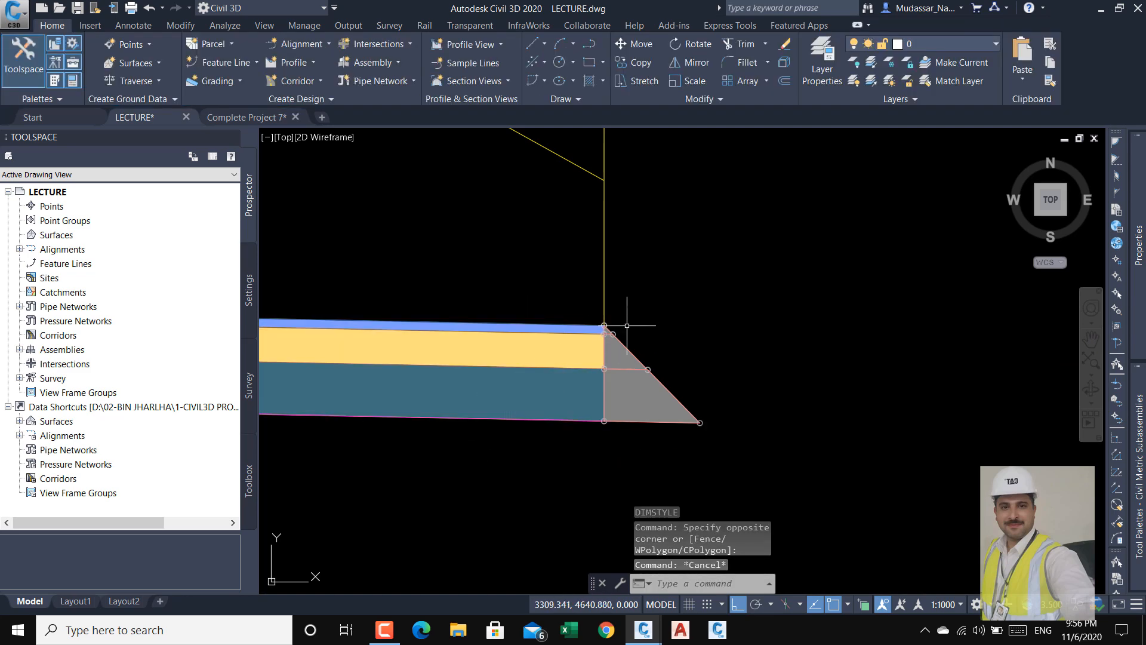
{"action": "scroll", "coordinate": [593, 321], "scroll_direction": "up", "scroll_amount": 2}
{"action": "scroll", "coordinate": [593, 321], "scroll_direction": "up", "scroll_amount": 3}
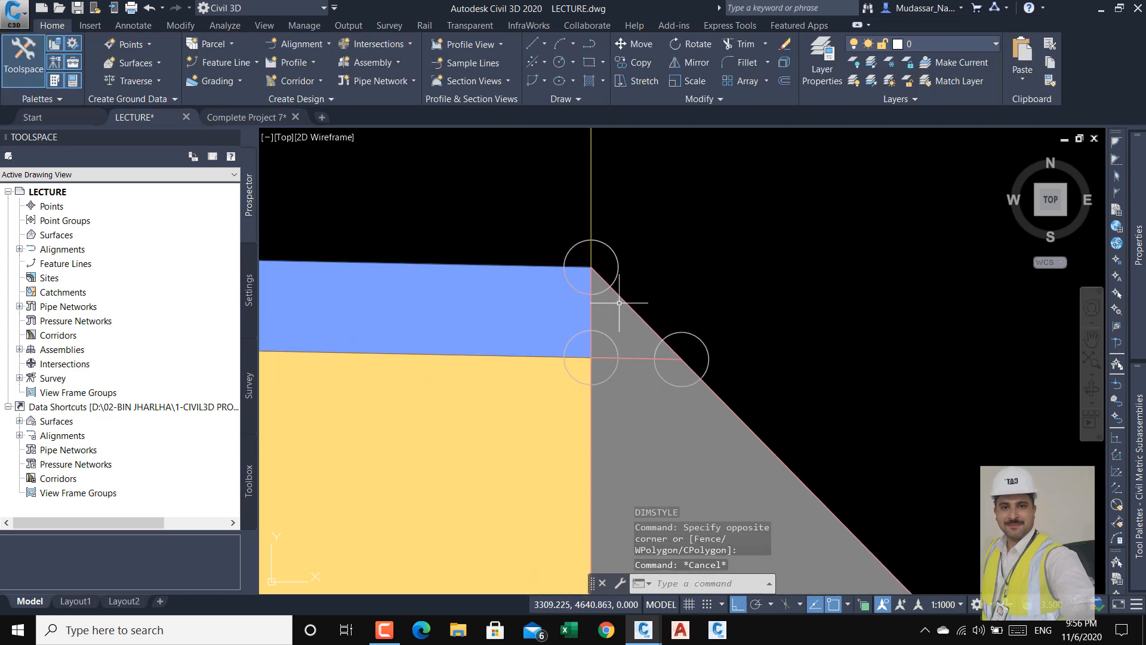
{"action": "scroll", "coordinate": [562, 333], "scroll_direction": "down", "scroll_amount": 5}
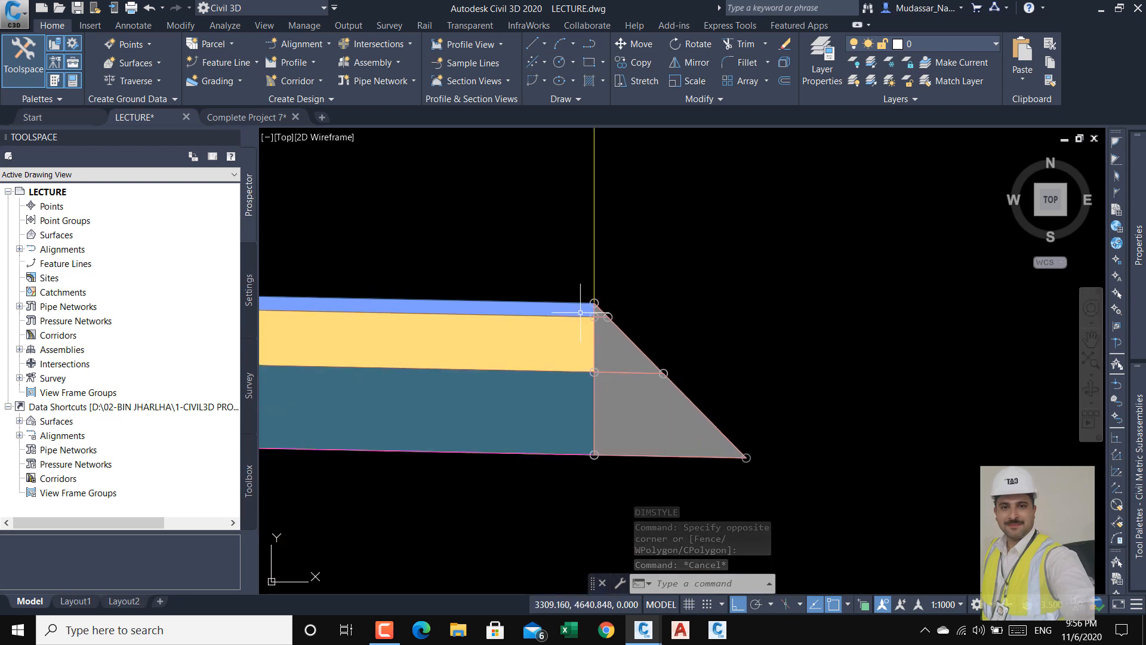
{"action": "scroll", "coordinate": [562, 333], "scroll_direction": "up", "scroll_amount": 6}
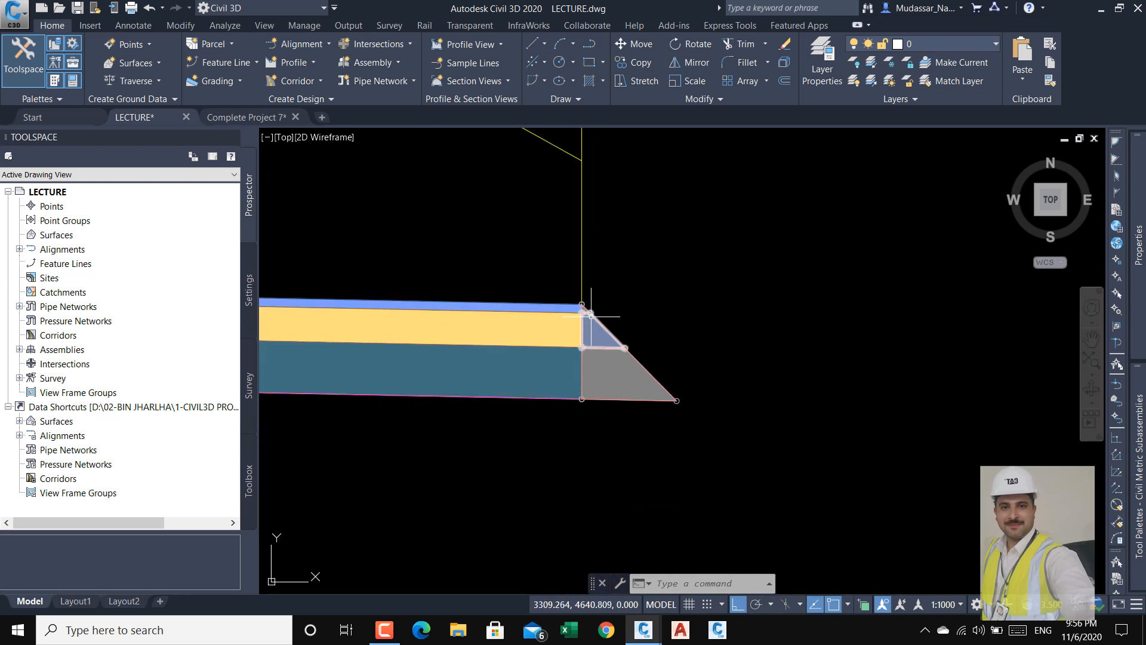
{"action": "scroll", "coordinate": [577, 318], "scroll_direction": "down", "scroll_amount": 6}
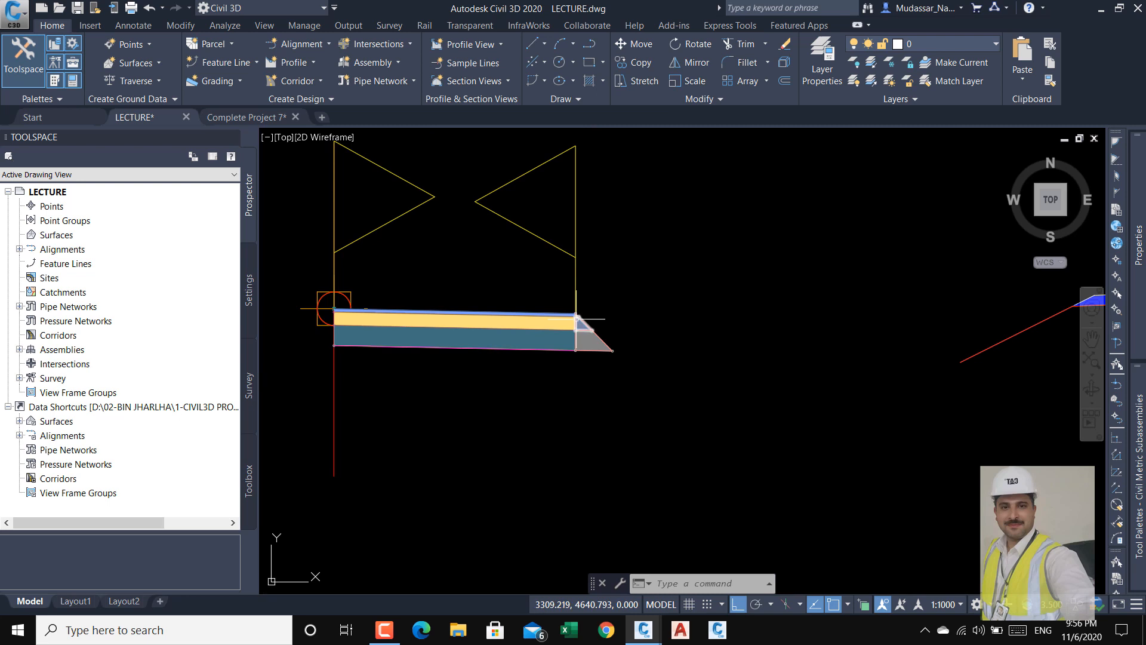
{"action": "scroll", "coordinate": [576, 319], "scroll_direction": "down", "scroll_amount": 5}
{"action": "scroll", "coordinate": [868, 325], "scroll_direction": "up", "scroll_amount": 5}
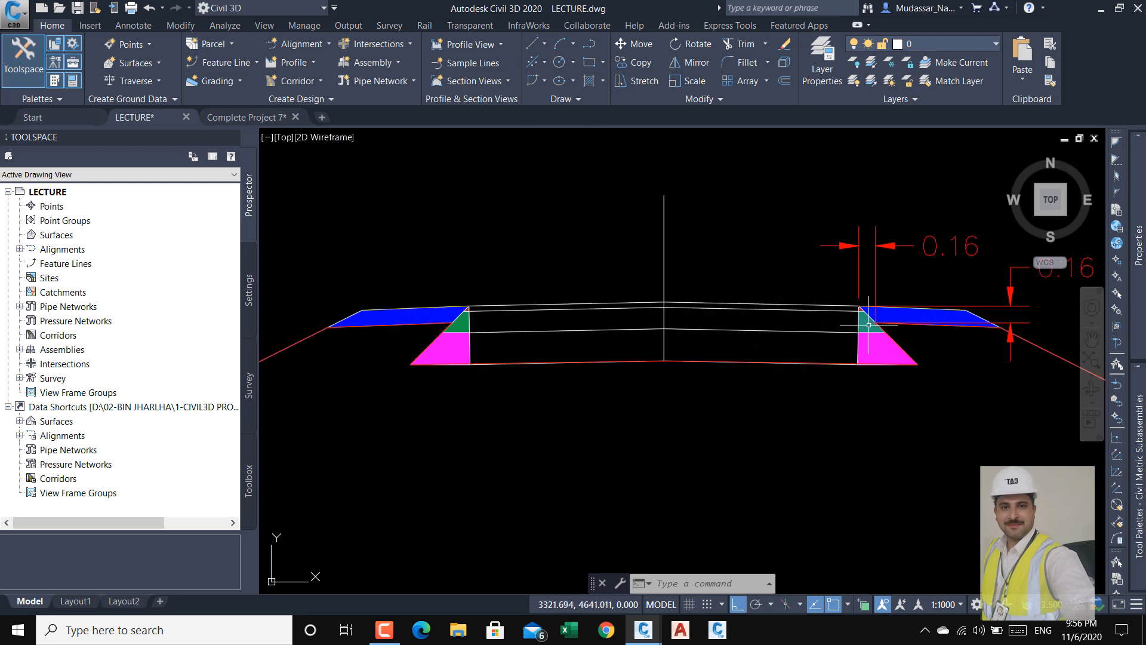
- Compare the coloured section sketch with the typical cross section, focusing on the layers' sloped edge beneath the shoulder
{"action": "scroll", "coordinate": [868, 325], "scroll_direction": "up", "scroll_amount": 3}
{"action": "scroll", "coordinate": [859, 322], "scroll_direction": "down", "scroll_amount": 7}
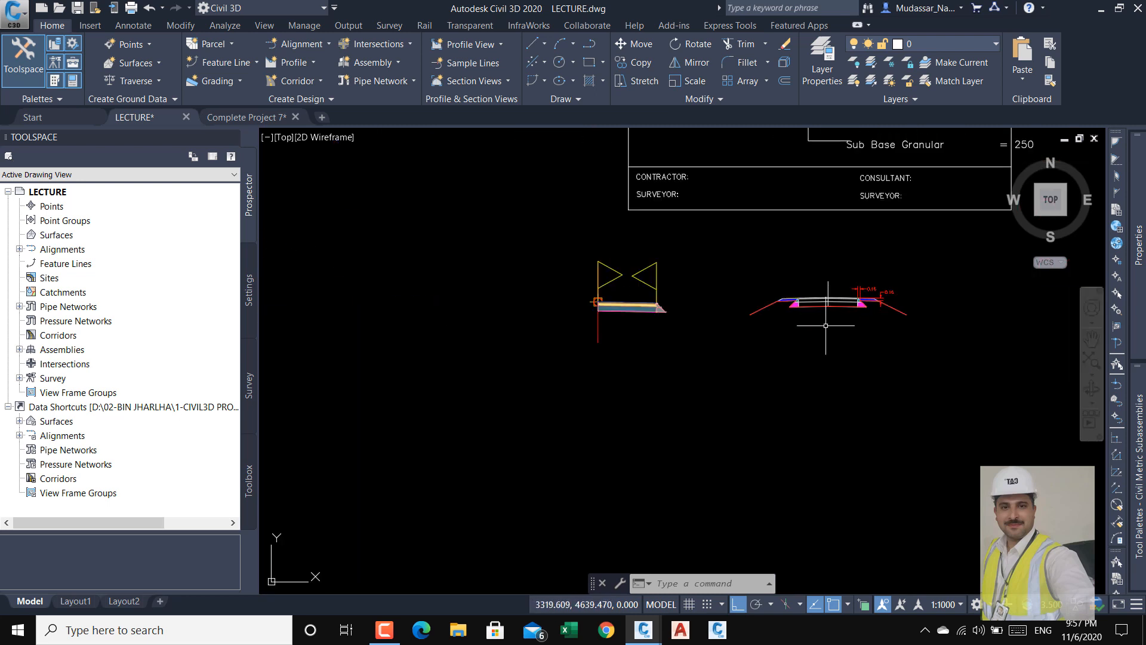
{"action": "scroll", "coordinate": [825, 325], "scroll_direction": "down", "scroll_amount": 2}
{"action": "scroll", "coordinate": [855, 203], "scroll_direction": "up", "scroll_amount": 4}
{"action": "middle_click_drag", "start_coordinate": [856, 203], "coordinate": [735, 250]}
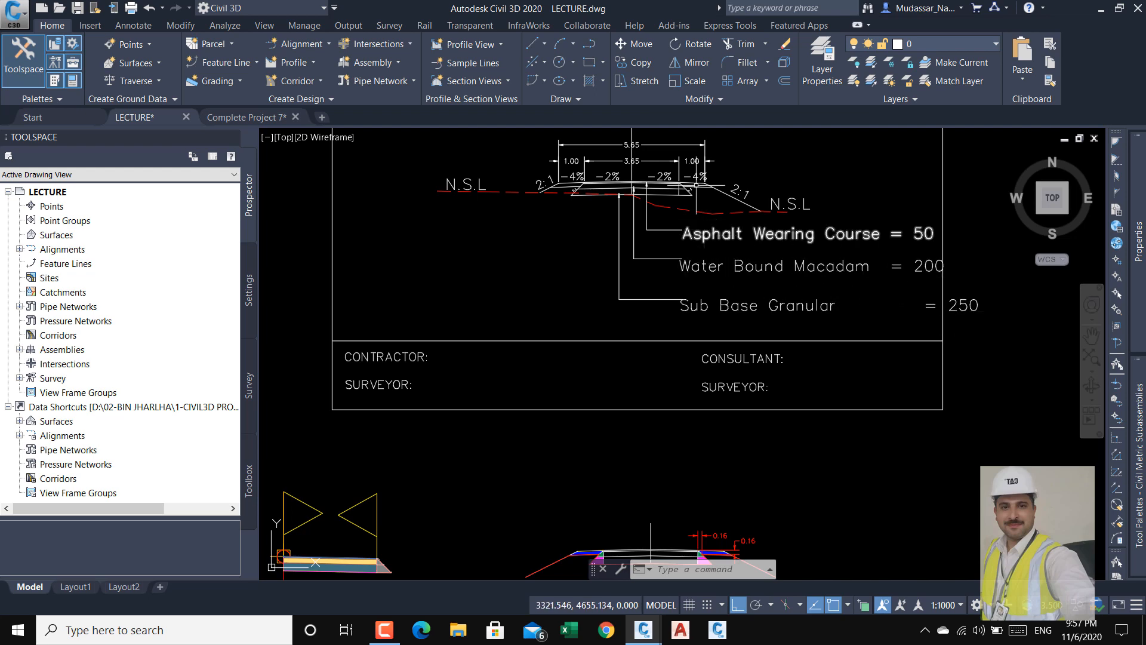
{"action": "scroll", "coordinate": [666, 205], "scroll_direction": "up", "scroll_amount": 5}
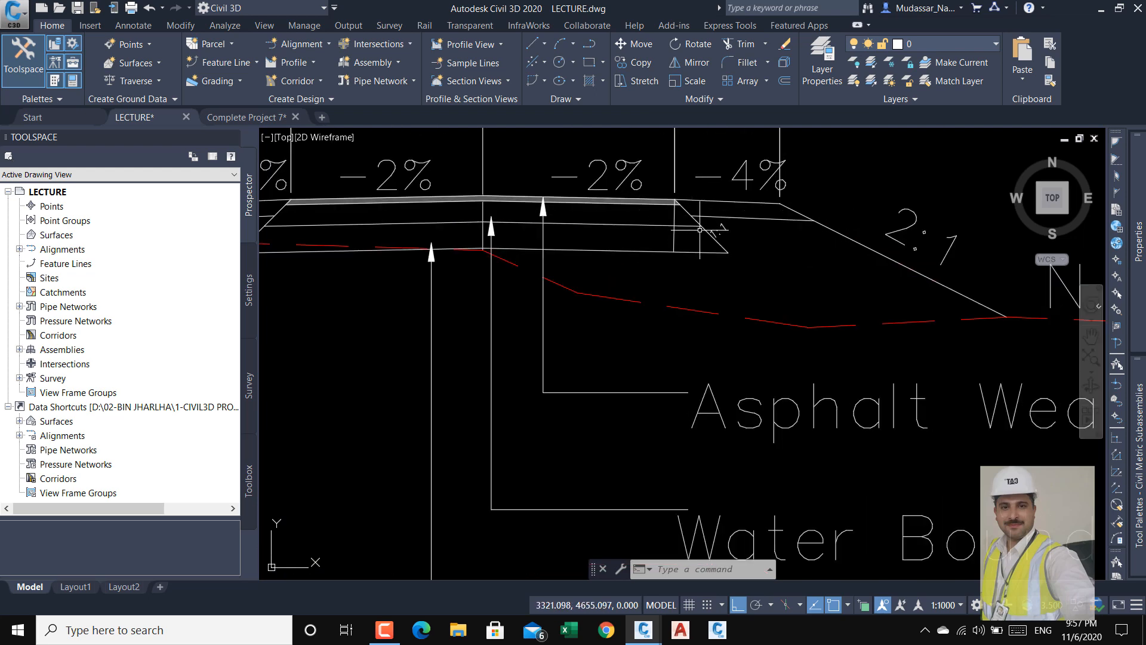
{"action": "scroll", "coordinate": [704, 232], "scroll_direction": "down", "scroll_amount": 5}
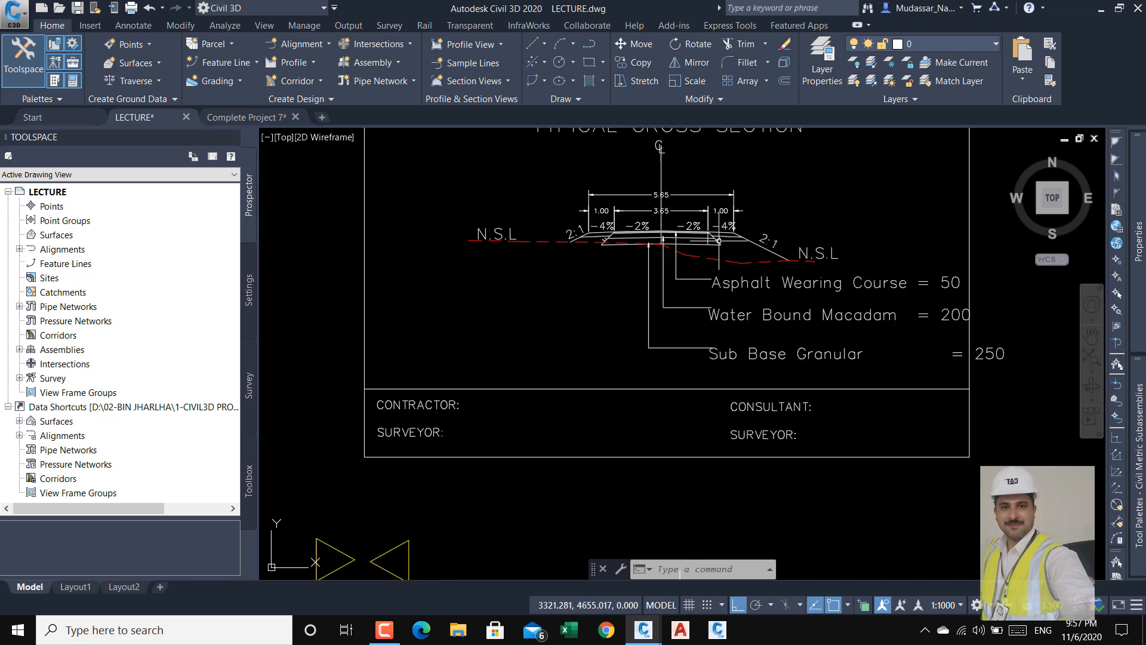
{"action": "scroll", "coordinate": [718, 241], "scroll_direction": "down", "scroll_amount": 5}
- Open the Complete Project 7 drawing and examine how its assembly's shoulder meets the vertical edge of the lane layers
{"action": "left_click", "coordinate": [224, 119]}
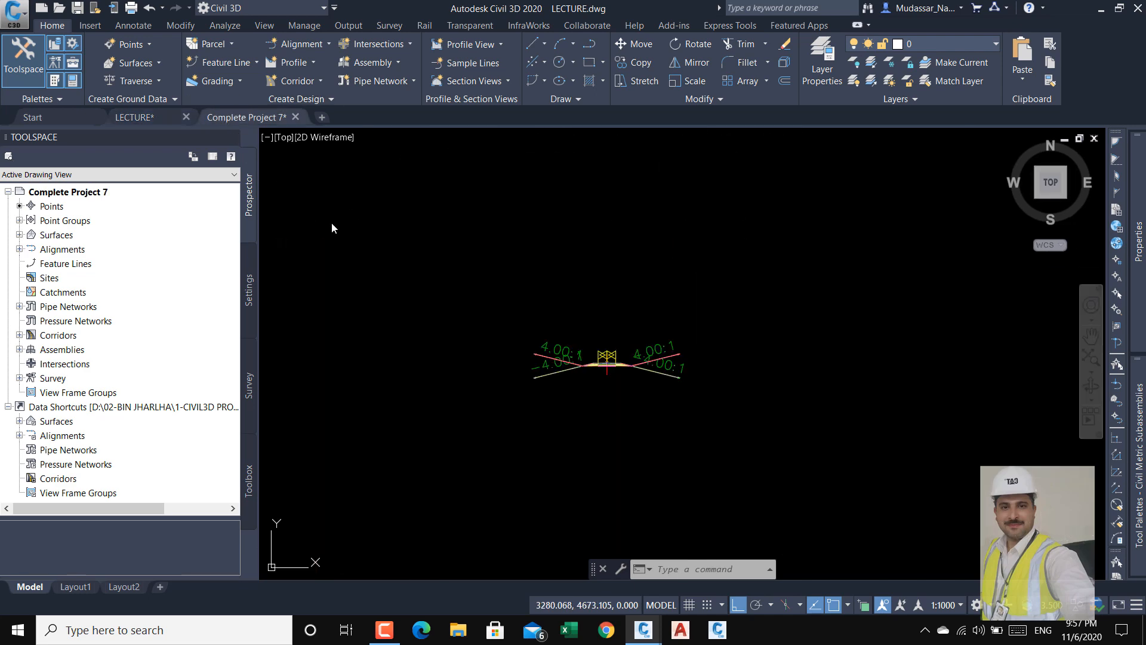
{"action": "key", "text": "Escape"}
{"action": "key", "text": "Escape"}
{"action": "scroll", "coordinate": [616, 351], "scroll_direction": "up", "scroll_amount": 5}
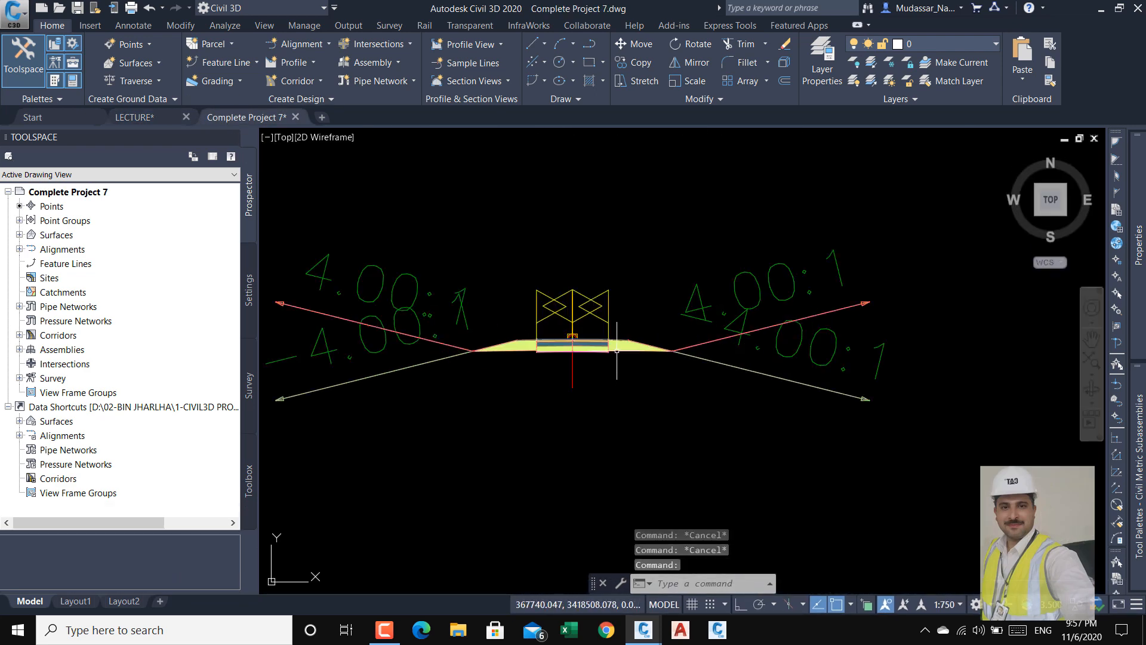
{"action": "scroll", "coordinate": [617, 351], "scroll_direction": "up", "scroll_amount": 5}
{"action": "scroll", "coordinate": [607, 334], "scroll_direction": "up", "scroll_amount": 3}
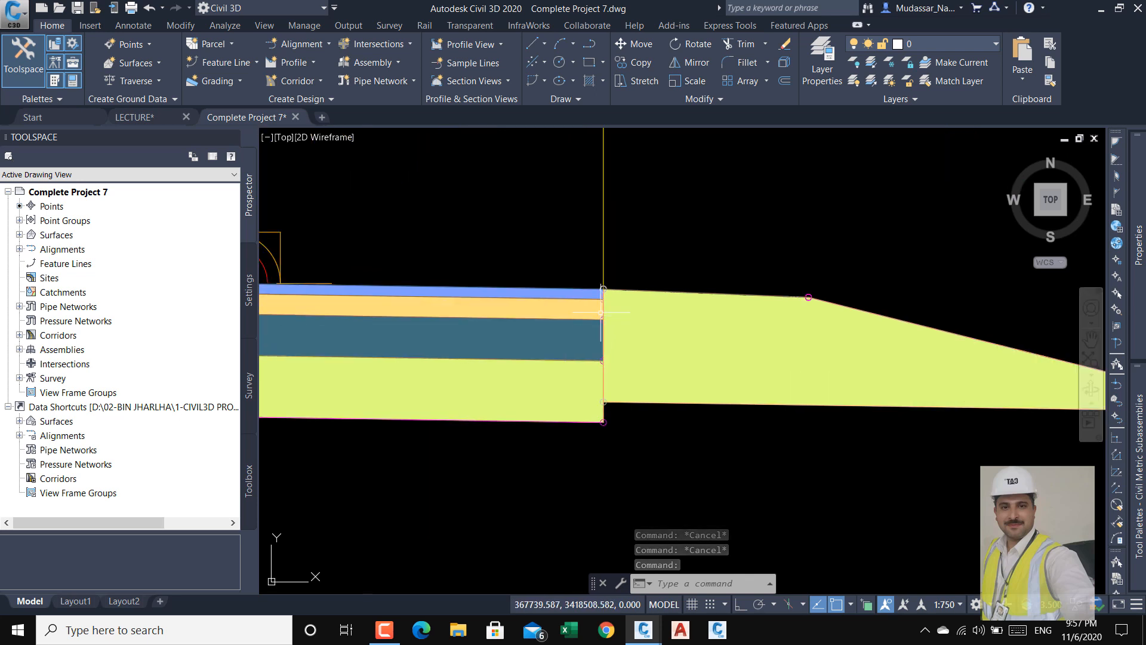
{"action": "left_click", "coordinate": [597, 294]}
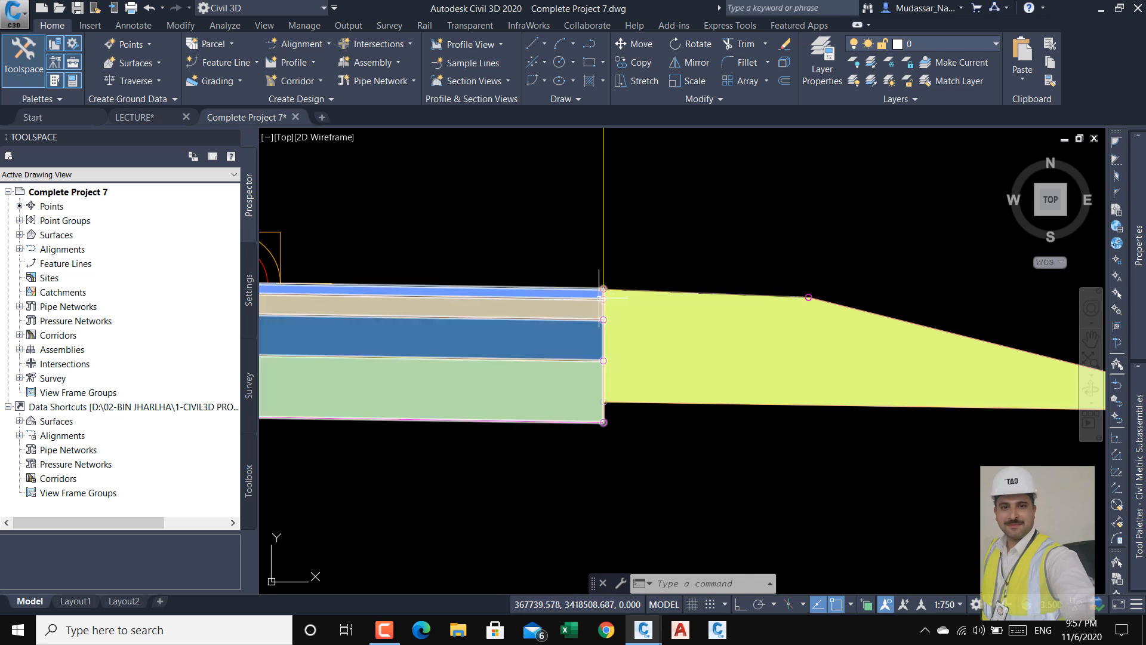
{"action": "left_click", "coordinate": [608, 293]}
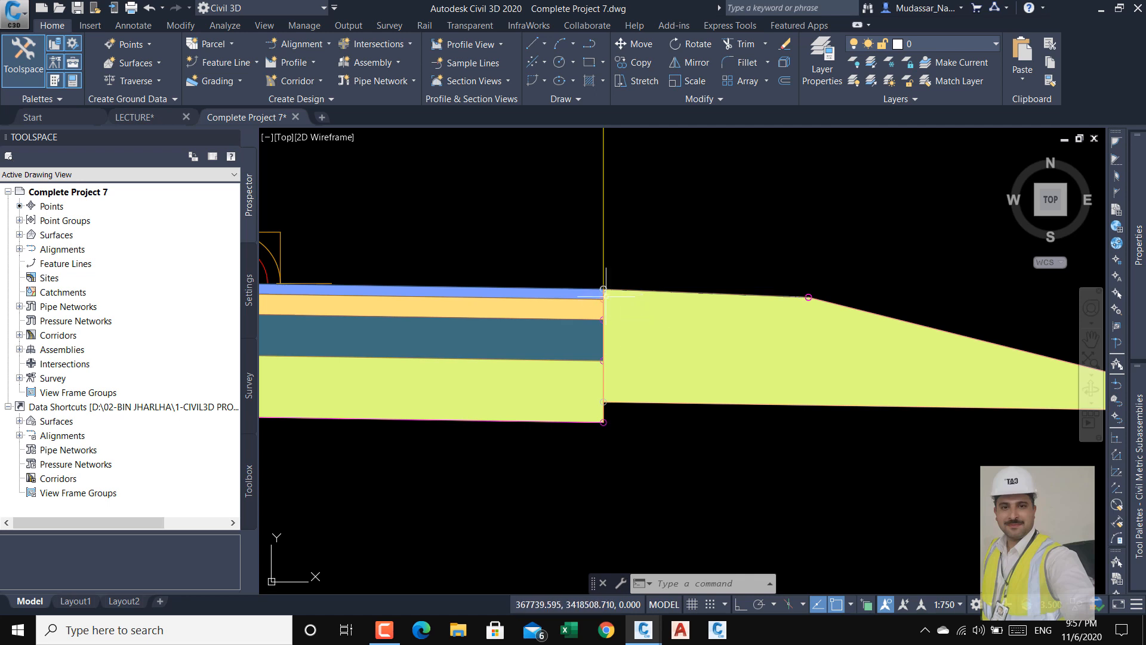
{"action": "scroll", "coordinate": [620, 303], "scroll_direction": "down", "scroll_amount": 4}
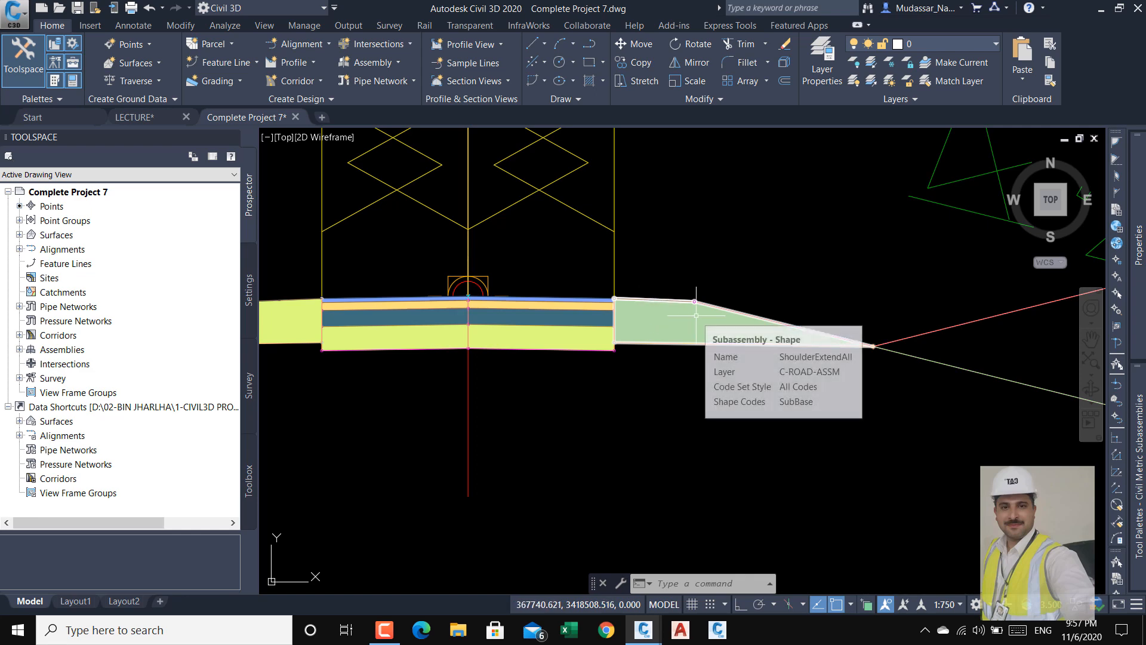
- In the LECTURE drawing's section sketch, draw a line along the sloped layer edge from the pavement's upper corner to the magenta wedge's outer toe
{"action": "left_click", "coordinate": [159, 119]}
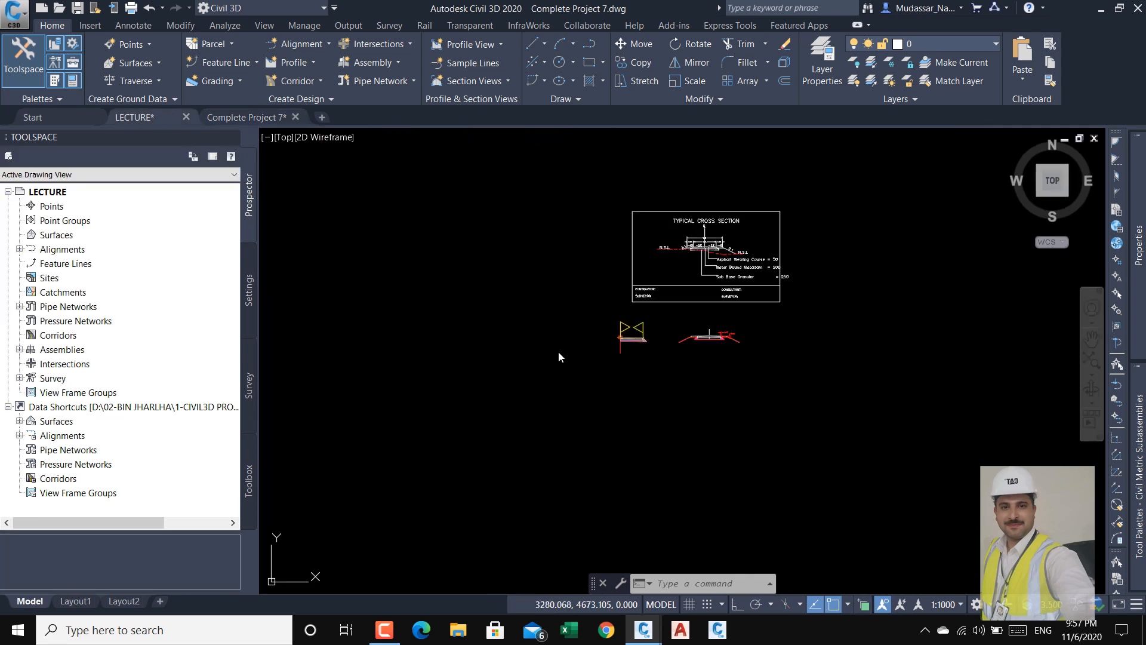
{"action": "scroll", "coordinate": [731, 366], "scroll_direction": "up", "scroll_amount": 5}
{"action": "scroll", "coordinate": [732, 349], "scroll_direction": "up", "scroll_amount": 8}
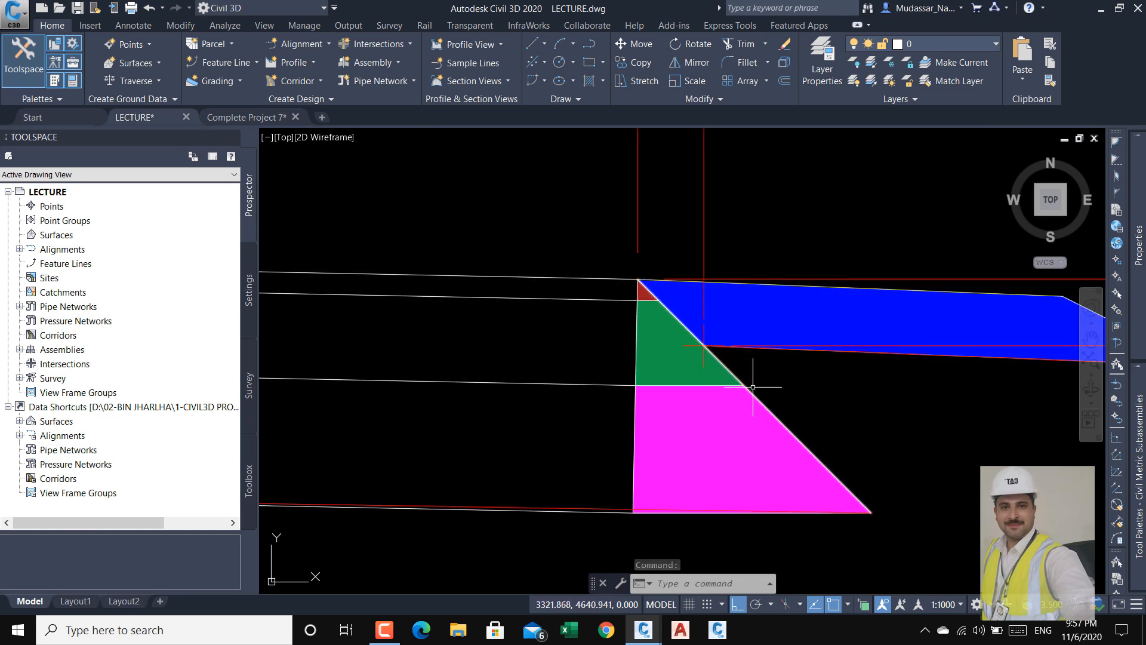
{"action": "type", "text": "l"}
{"action": "key", "text": "Return"}
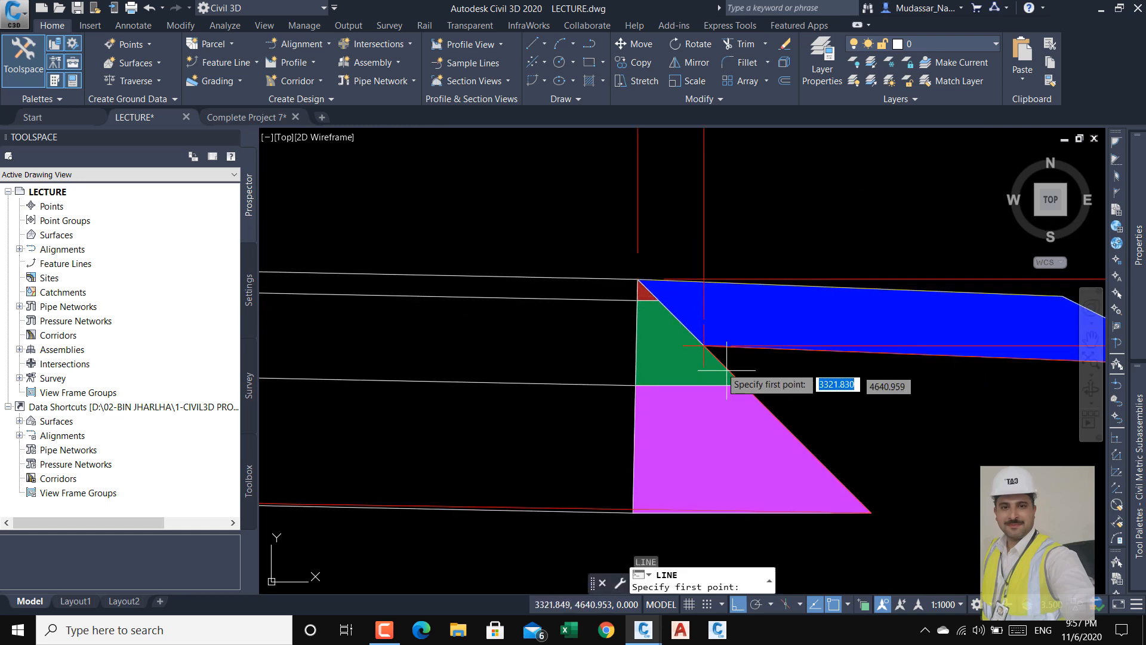
{"action": "left_click", "coordinate": [638, 278]}
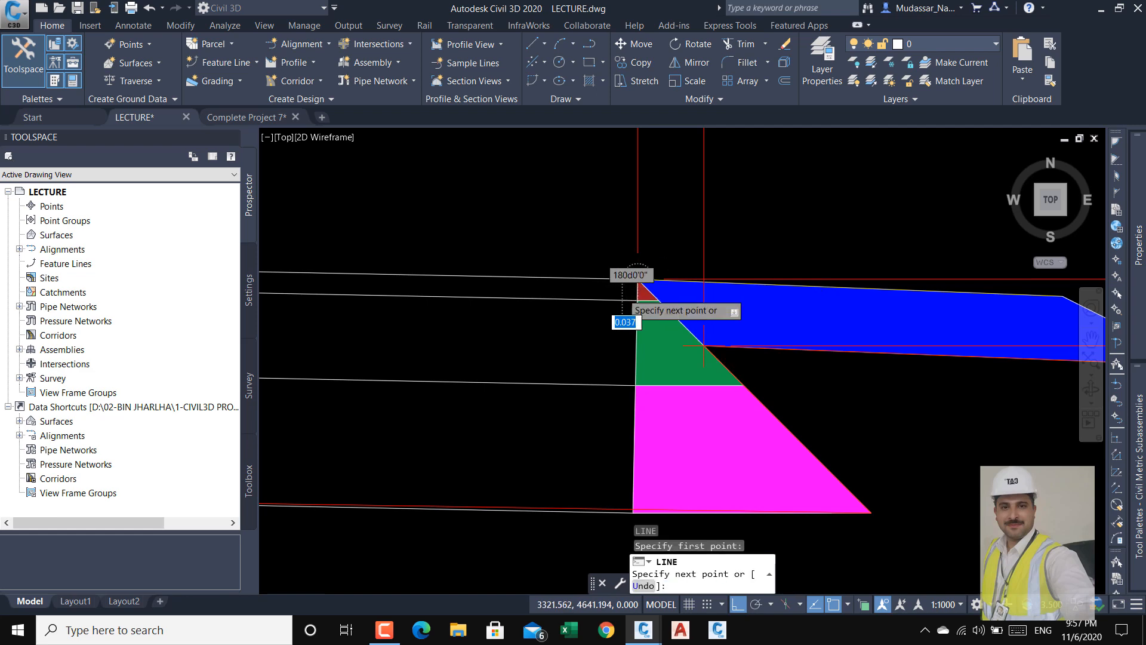
{"action": "scroll", "coordinate": [638, 305], "scroll_direction": "down", "scroll_amount": 4}
{"action": "scroll", "coordinate": [737, 387], "scroll_direction": "up", "scroll_amount": 4}
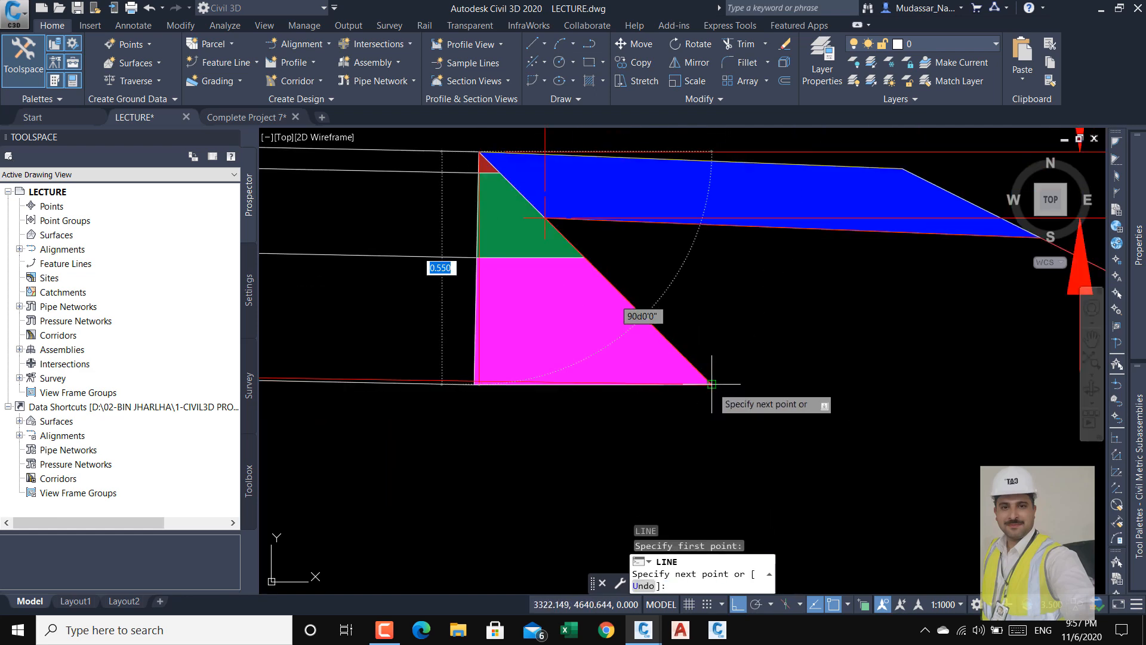
{"action": "left_click", "coordinate": [712, 382]}
{"action": "key", "text": "Return"}
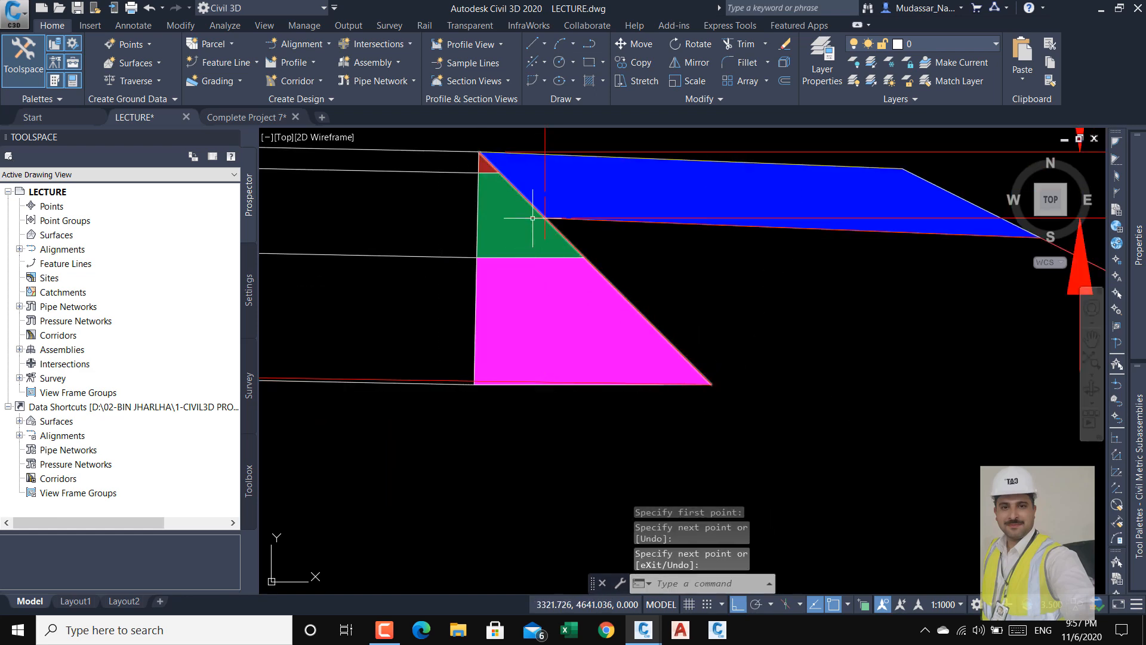
- Examine the sketch's layer wedges and blue shoulder, and compare them with the typical cross section's shoulder and side slope
{"action": "scroll", "coordinate": [516, 203], "scroll_direction": "up", "scroll_amount": 6}
{"action": "middle_click_drag", "start_coordinate": [525, 179], "coordinate": [601, 361]}
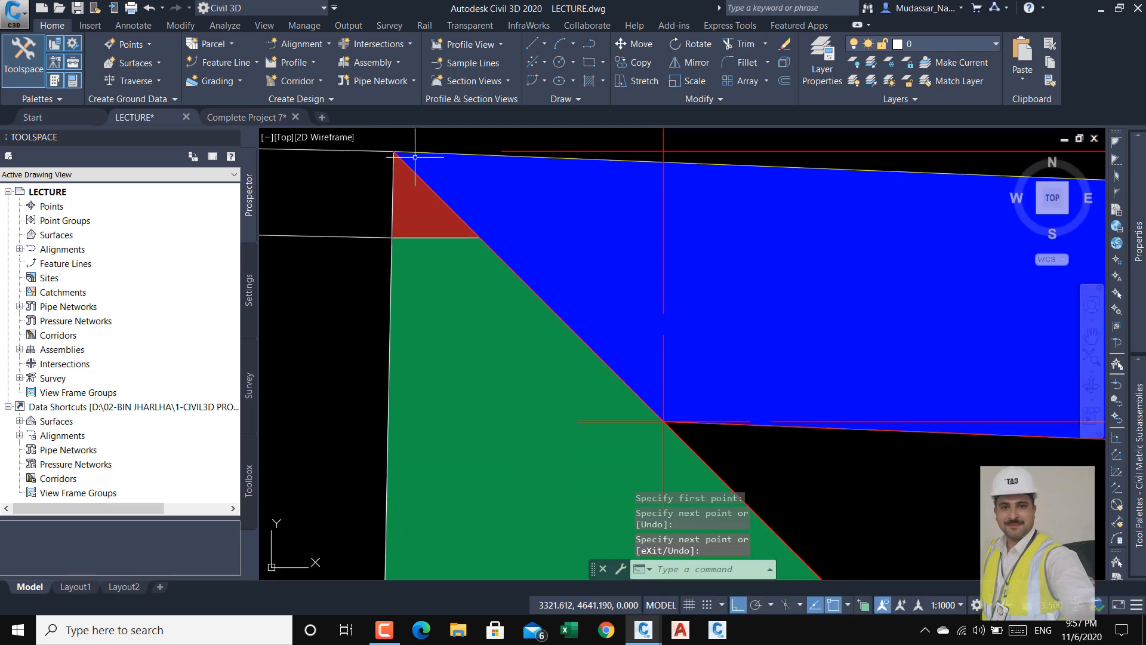
{"action": "scroll", "coordinate": [492, 256], "scroll_direction": "down", "scroll_amount": 4}
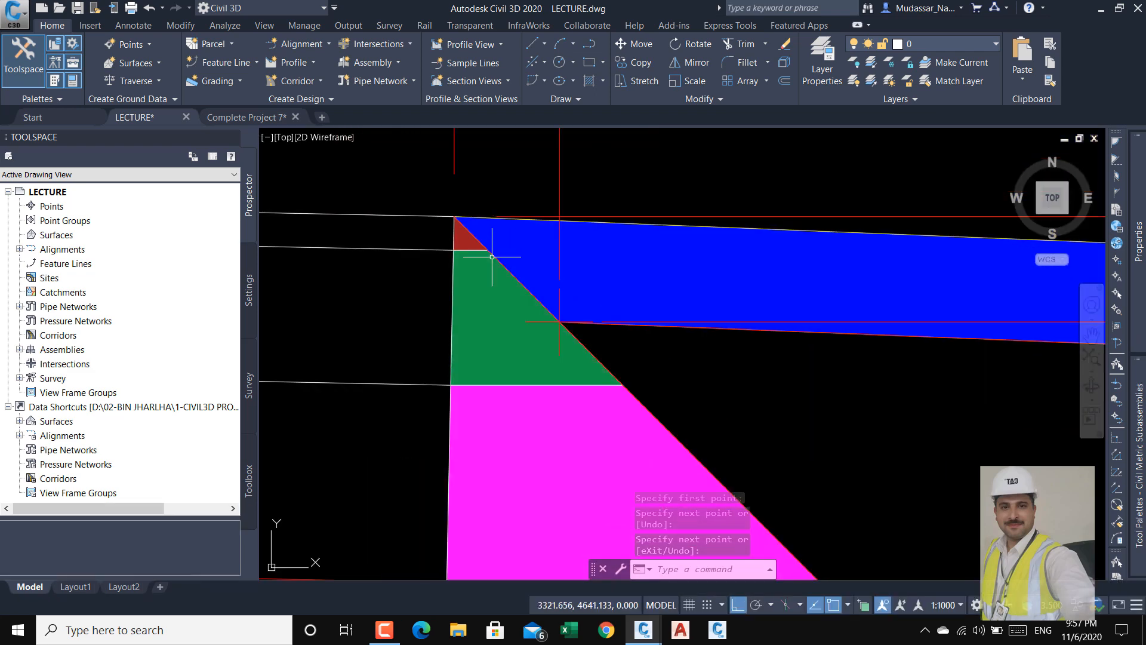
{"action": "scroll", "coordinate": [542, 269], "scroll_direction": "down", "scroll_amount": 4}
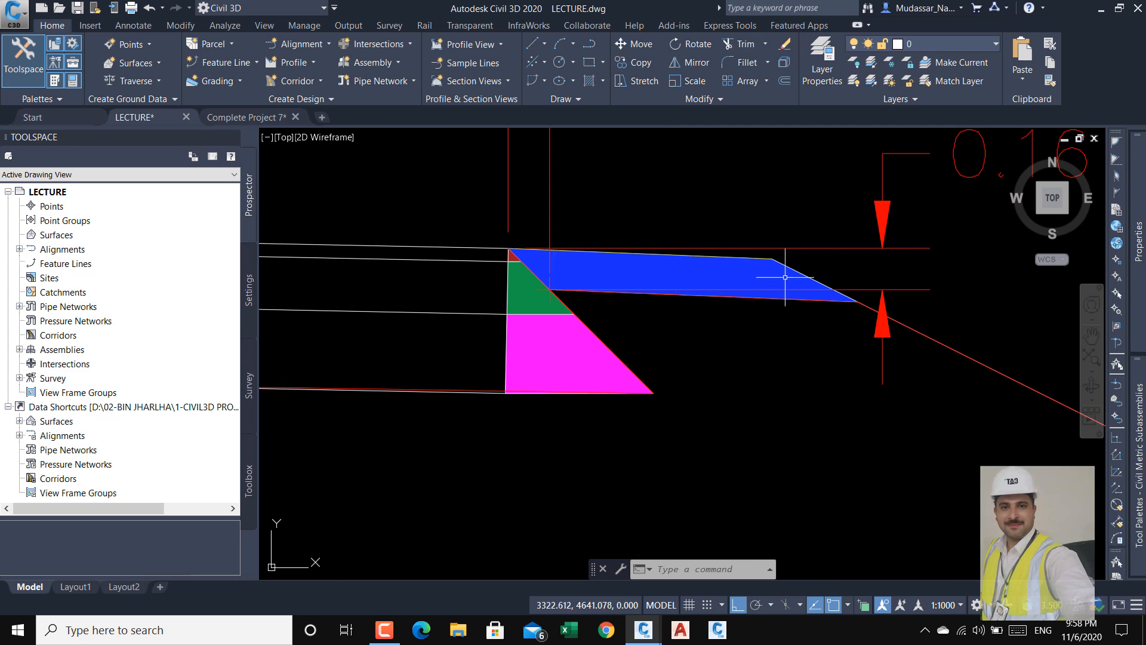
{"action": "scroll", "coordinate": [651, 297], "scroll_direction": "down", "scroll_amount": 6}
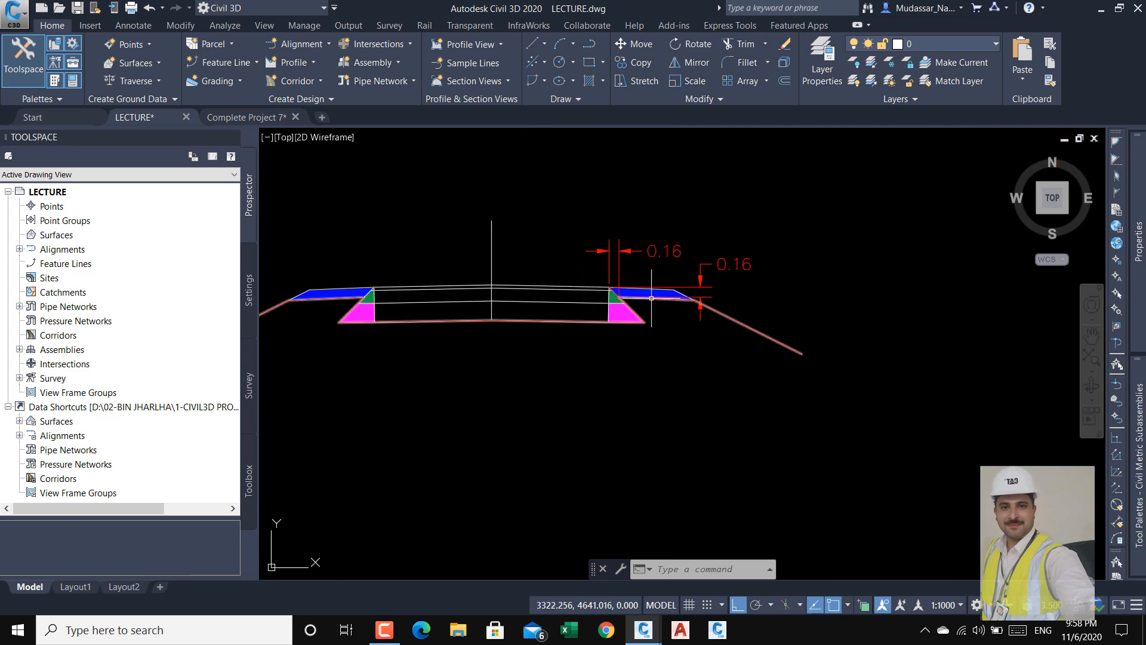
{"action": "scroll", "coordinate": [651, 298], "scroll_direction": "down", "scroll_amount": 5}
{"action": "scroll", "coordinate": [656, 263], "scroll_direction": "up", "scroll_amount": 6}
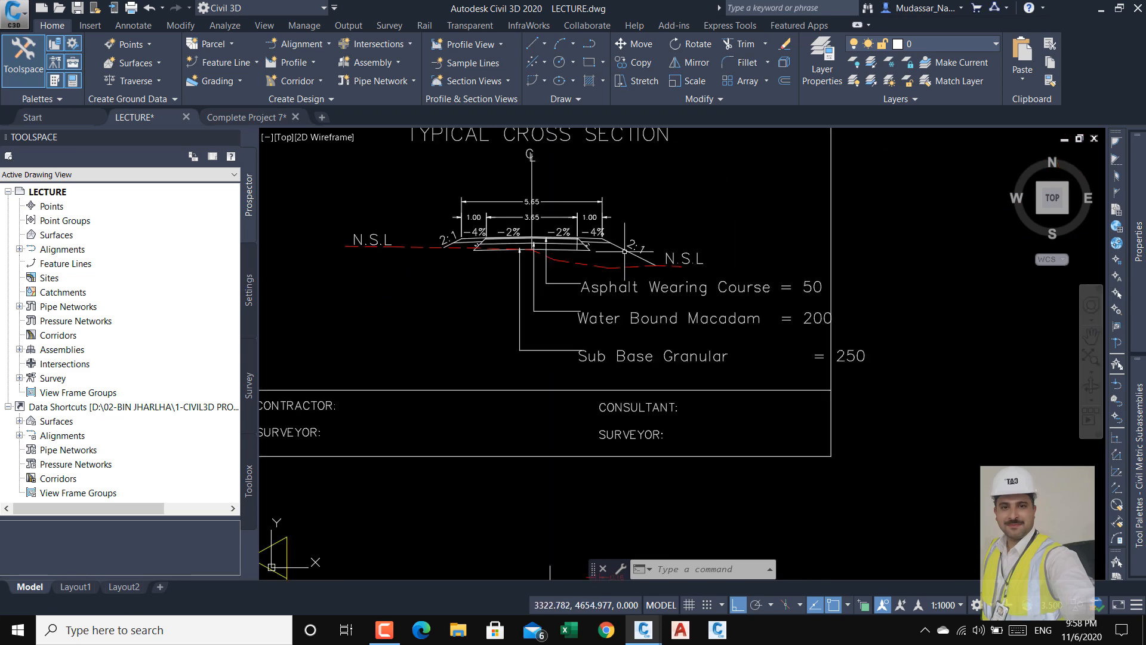
{"action": "scroll", "coordinate": [624, 251], "scroll_direction": "up", "scroll_amount": 3}
{"action": "scroll", "coordinate": [656, 245], "scroll_direction": "down", "scroll_amount": 6}
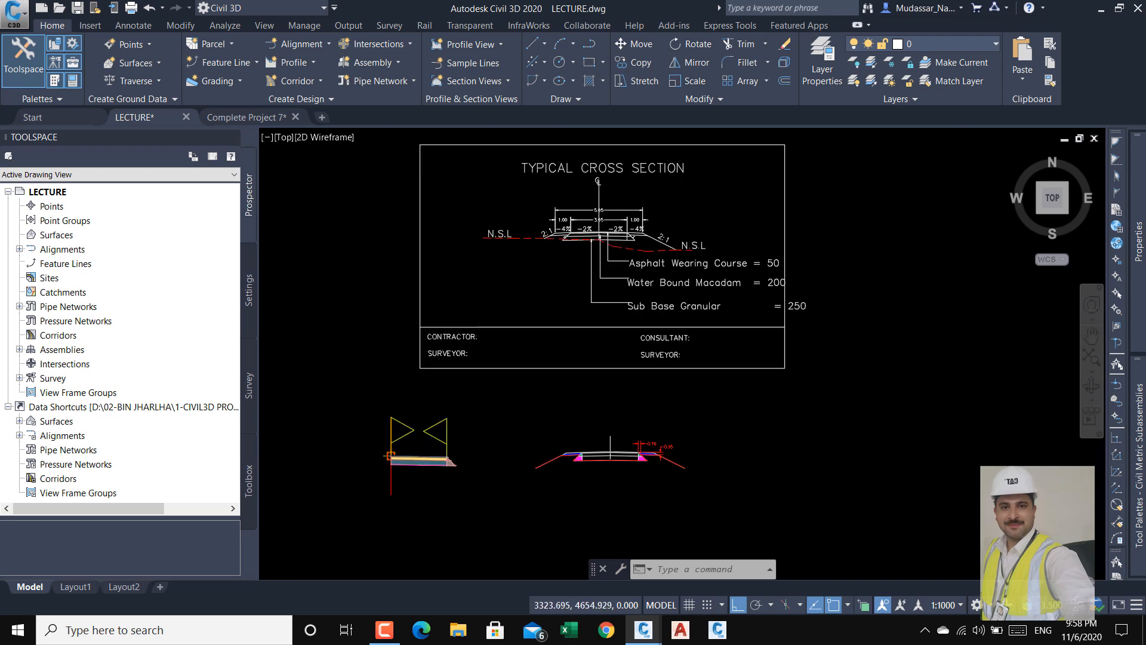
- Inspect the red point in the sketch where the blue shoulder's underside meets the sloped layer edge
{"action": "scroll", "coordinate": [666, 313], "scroll_direction": "up", "scroll_amount": 4}
{"action": "scroll", "coordinate": [623, 367], "scroll_direction": "up", "scroll_amount": 6}
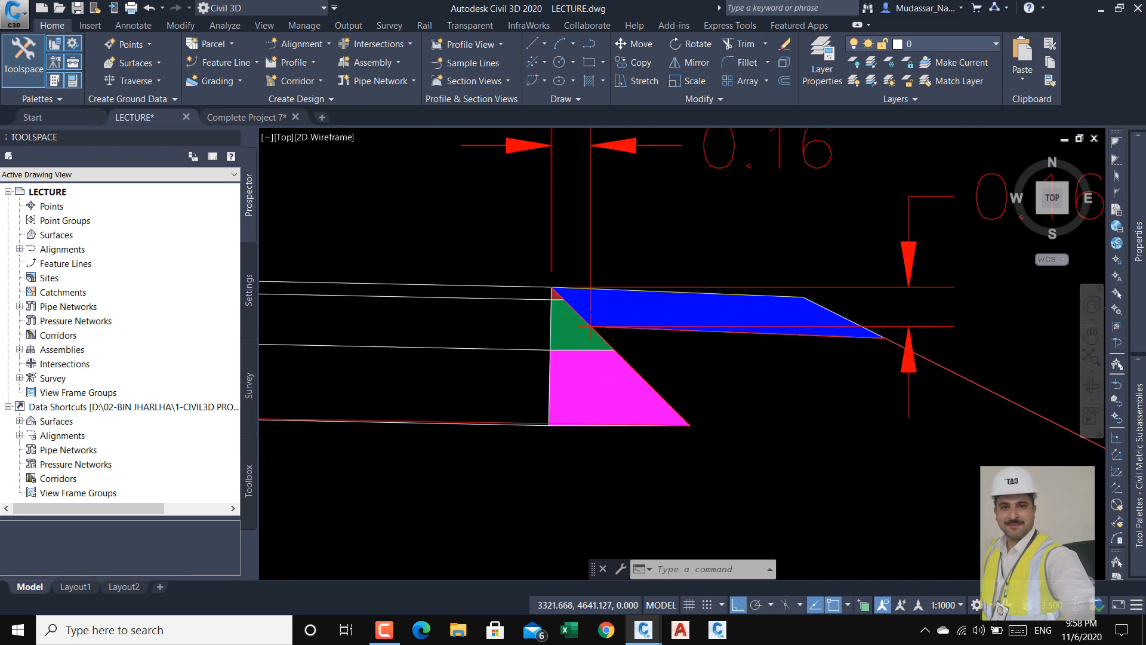
{"action": "scroll", "coordinate": [528, 262], "scroll_direction": "up", "scroll_amount": 5}
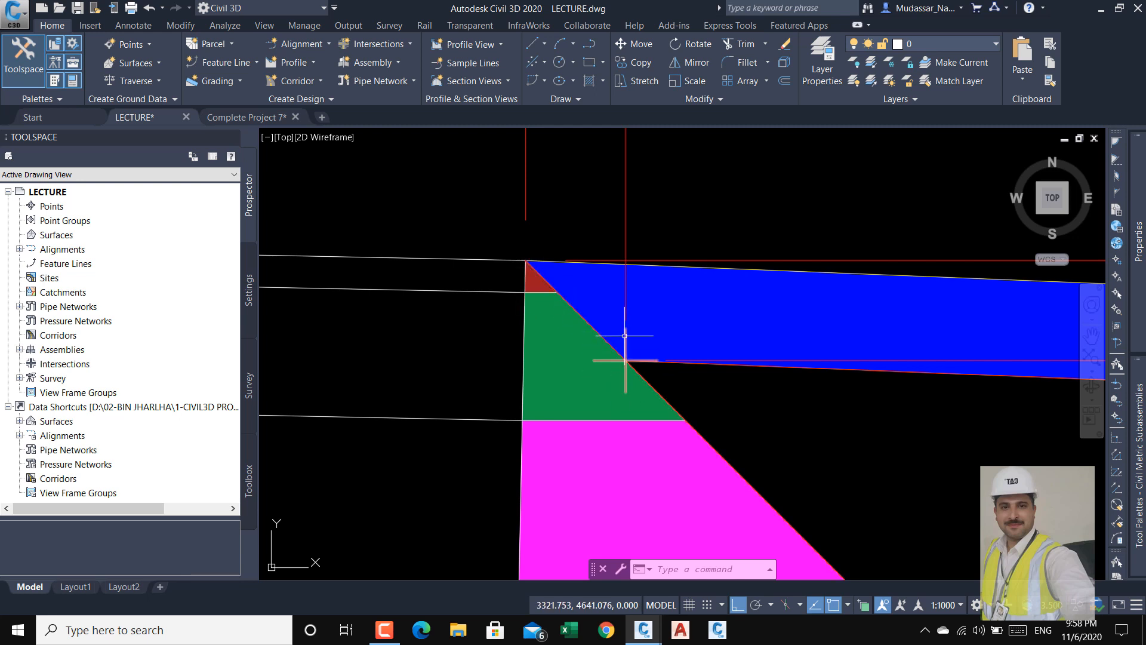
{"action": "mouse_move", "coordinate": [625, 336]}
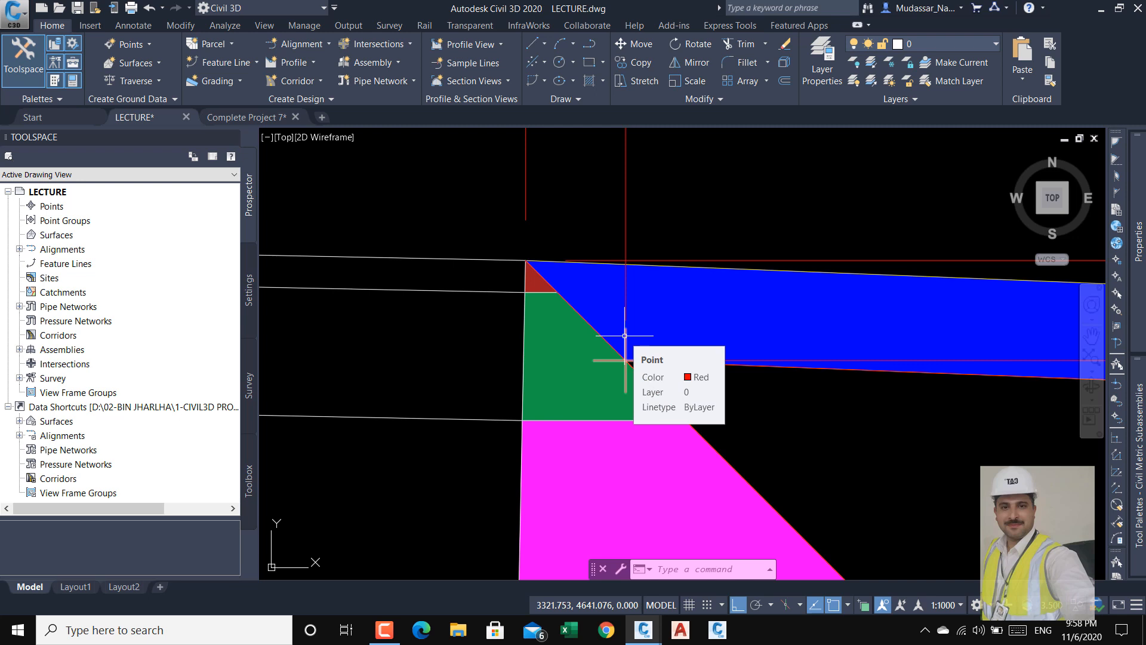
{"action": "scroll", "coordinate": [573, 322], "scroll_direction": "down", "scroll_amount": 6}
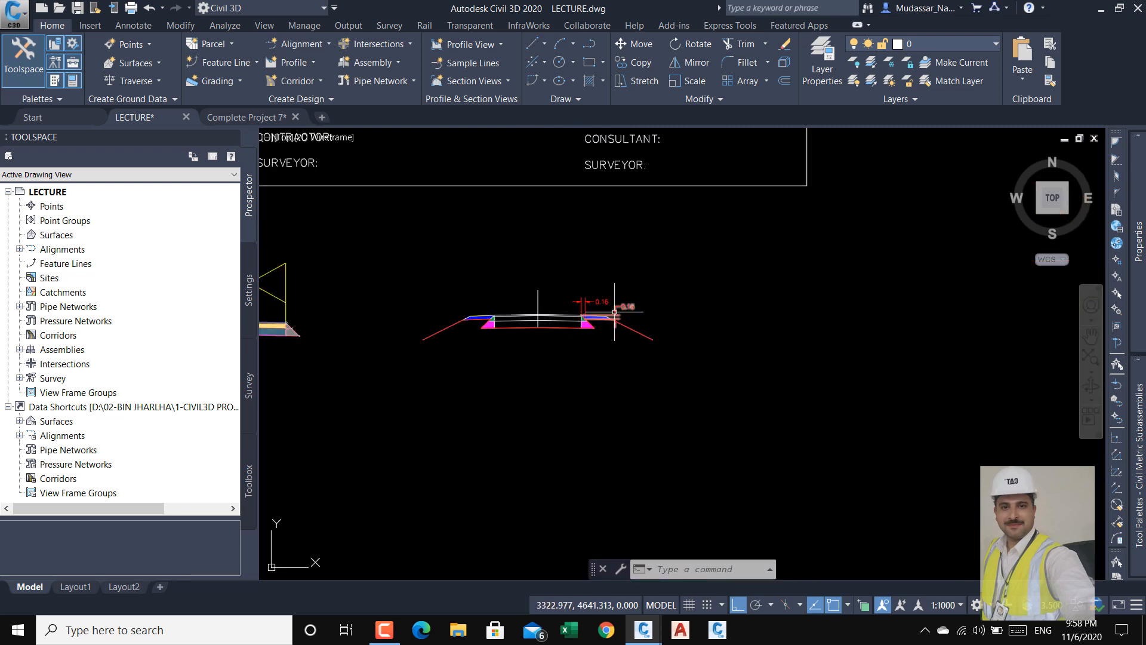
- Inspect the assembly's grey edge wedges and the marker points available along their sloped side for attaching a shoulder
{"action": "middle_click_drag", "start_coordinate": [404, 333], "coordinate": [498, 350]}
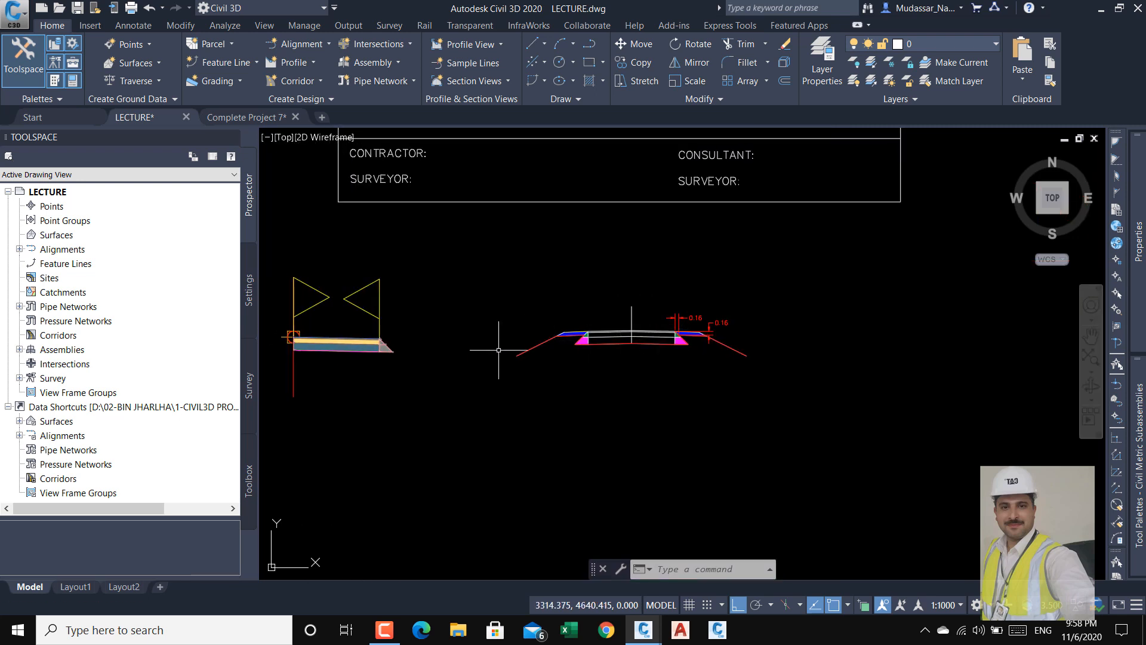
{"action": "scroll", "coordinate": [382, 343], "scroll_direction": "up", "scroll_amount": 5}
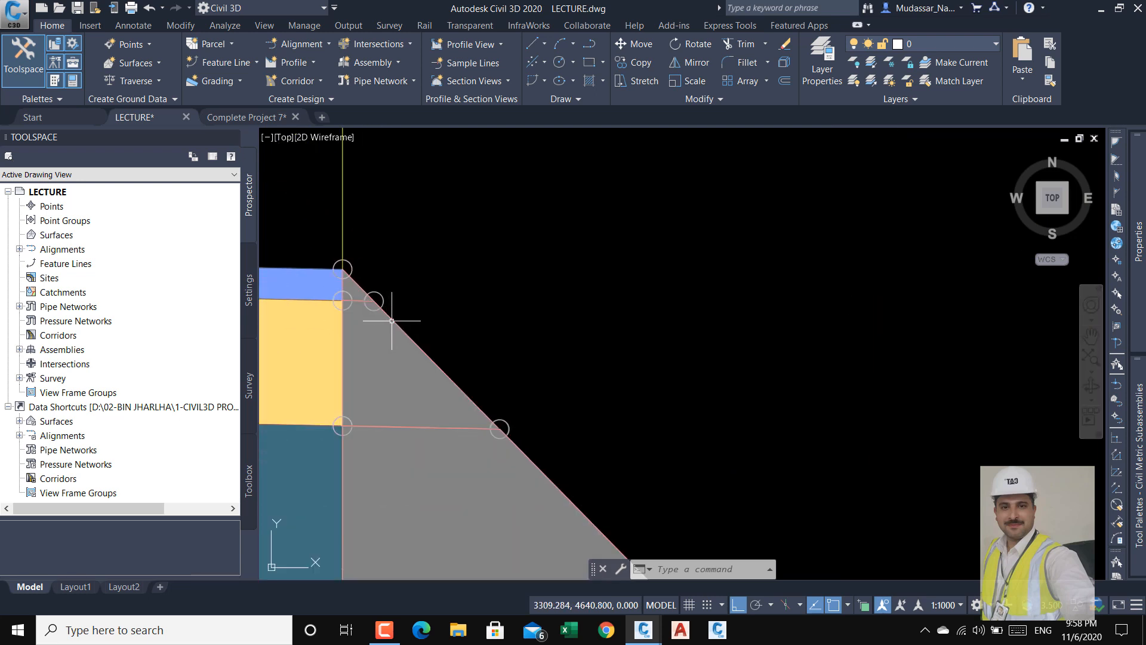
{"action": "mouse_move", "coordinate": [379, 301]}
{"action": "middle_mouse_down"}
{"action": "mouse_move", "coordinate": [647, 356]}
{"action": "mouse_move", "coordinate": [639, 351]}
{"action": "middle_mouse_up"}
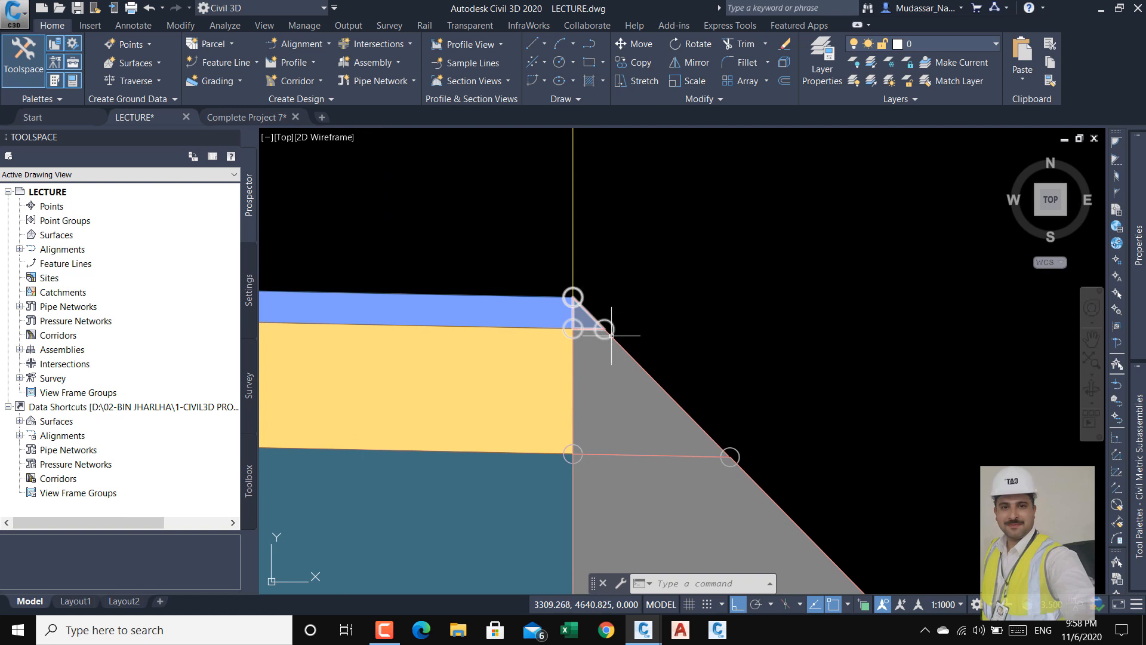
{"action": "scroll", "coordinate": [573, 310], "scroll_direction": "down", "scroll_amount": 4}
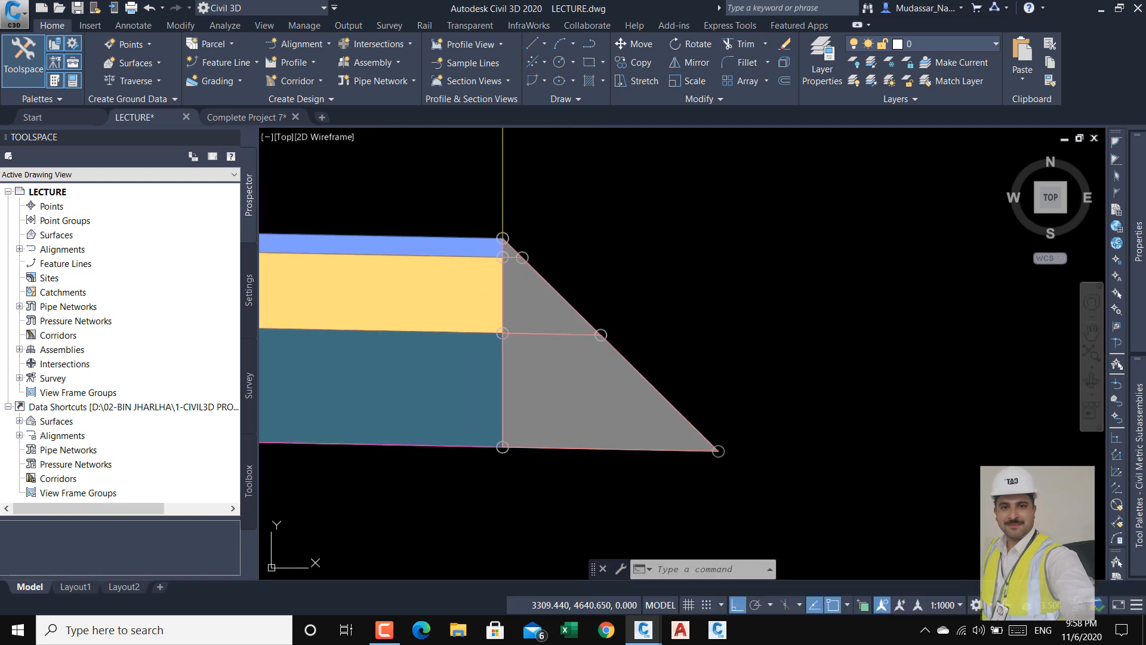
{"action": "scroll", "coordinate": [555, 320], "scroll_direction": "down", "scroll_amount": 2}
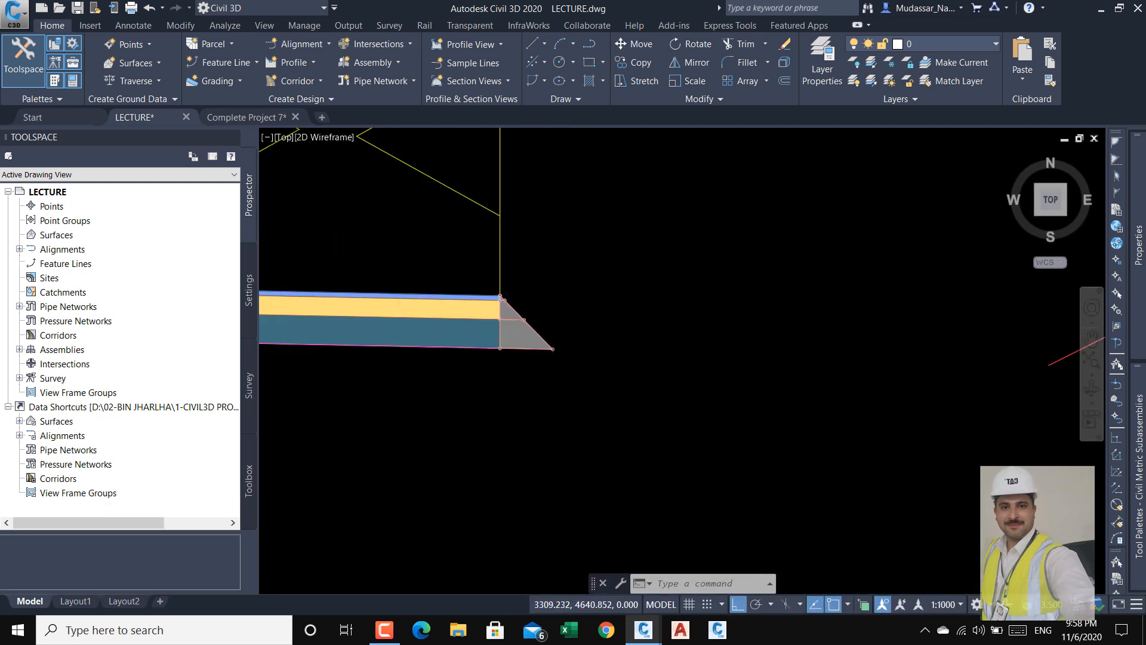
{"action": "scroll", "coordinate": [800, 349], "scroll_direction": "down", "scroll_amount": 2}
{"action": "scroll", "coordinate": [476, 396], "scroll_direction": "down", "scroll_amount": 4}
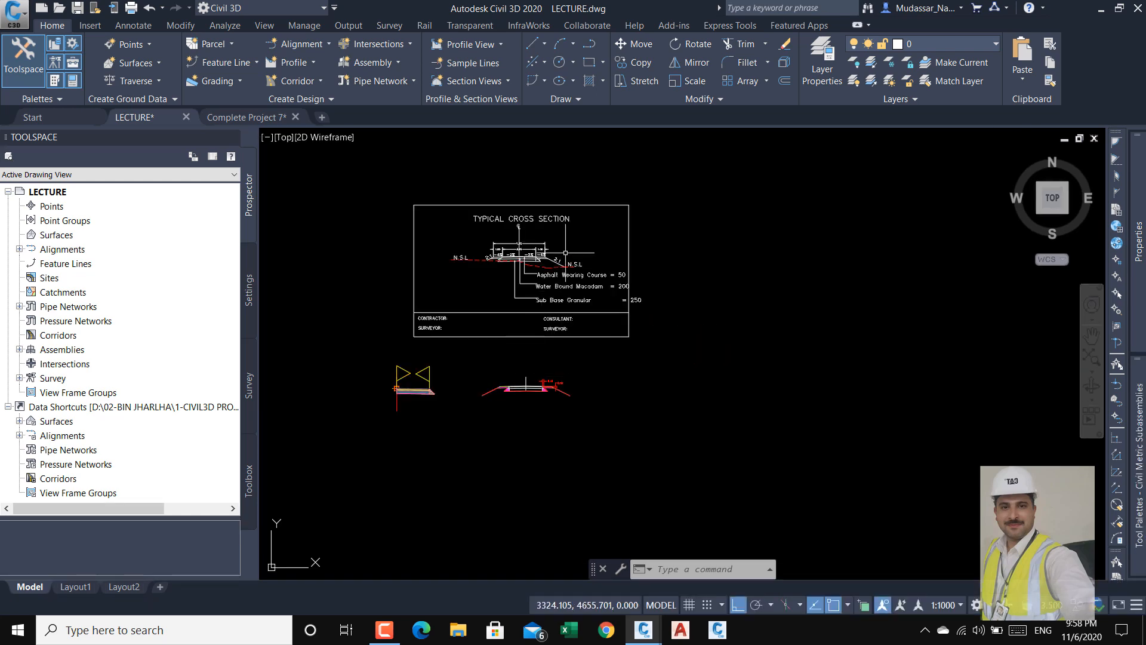
- Examine the typical cross section's shoulder outline, from the pavement edge across to the side slope
{"action": "scroll", "coordinate": [566, 252], "scroll_direction": "up", "scroll_amount": 8}
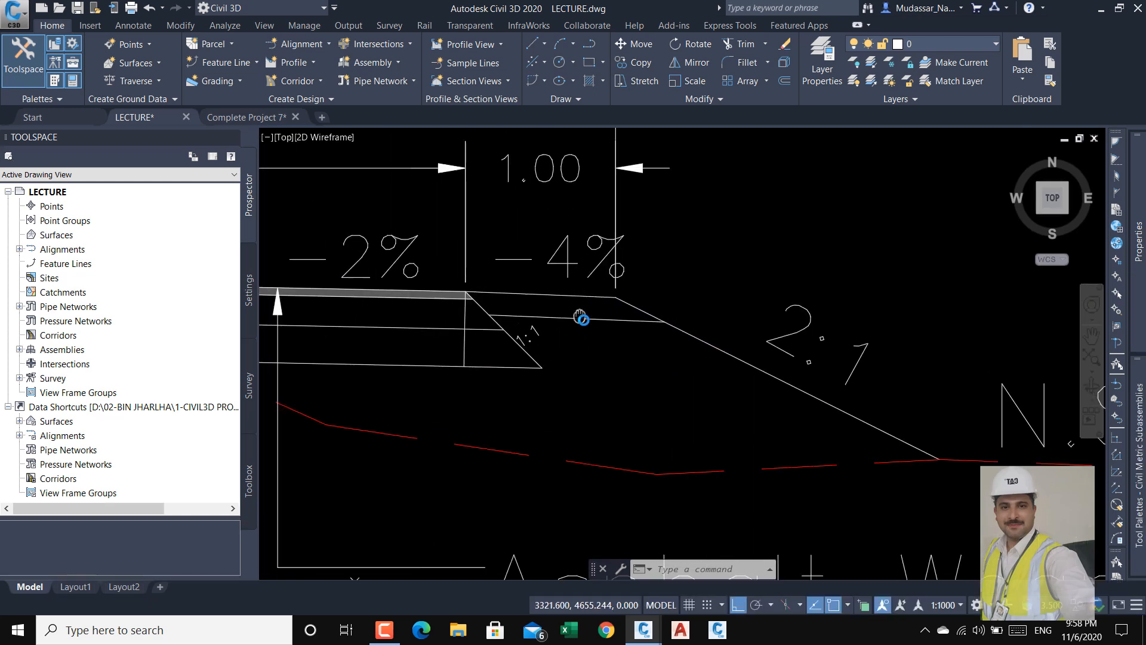
{"action": "middle_click_drag", "start_coordinate": [580, 317], "coordinate": [581, 322]}
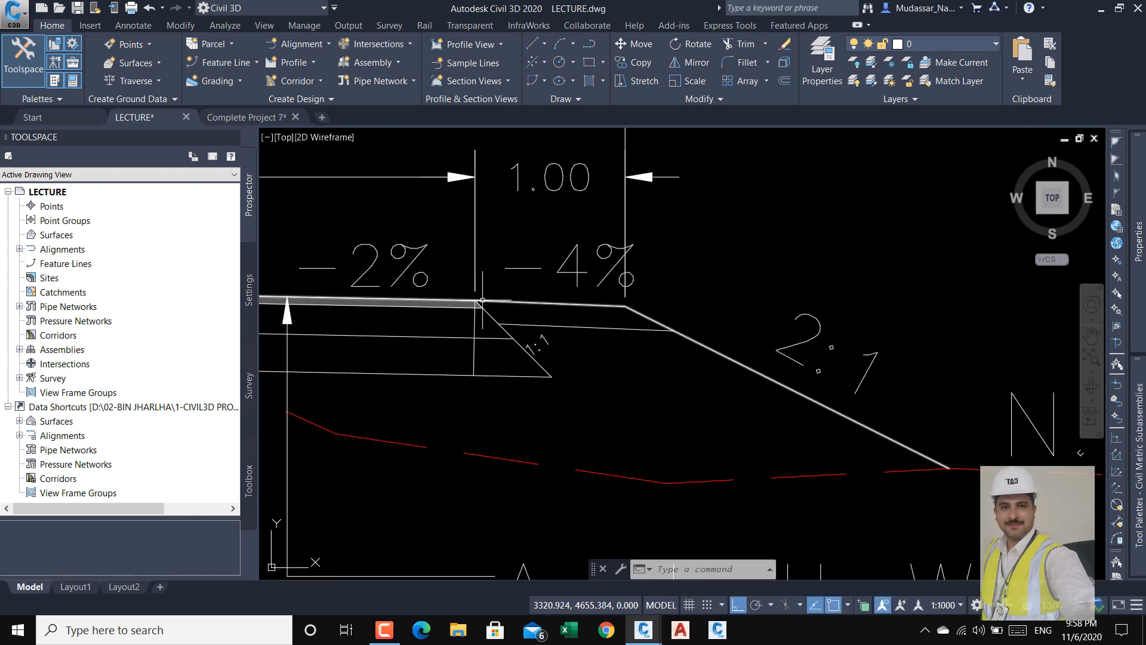
{"action": "scroll", "coordinate": [515, 319], "scroll_direction": "down", "scroll_amount": 8}
{"action": "scroll", "coordinate": [515, 319], "scroll_direction": "down", "scroll_amount": 4}
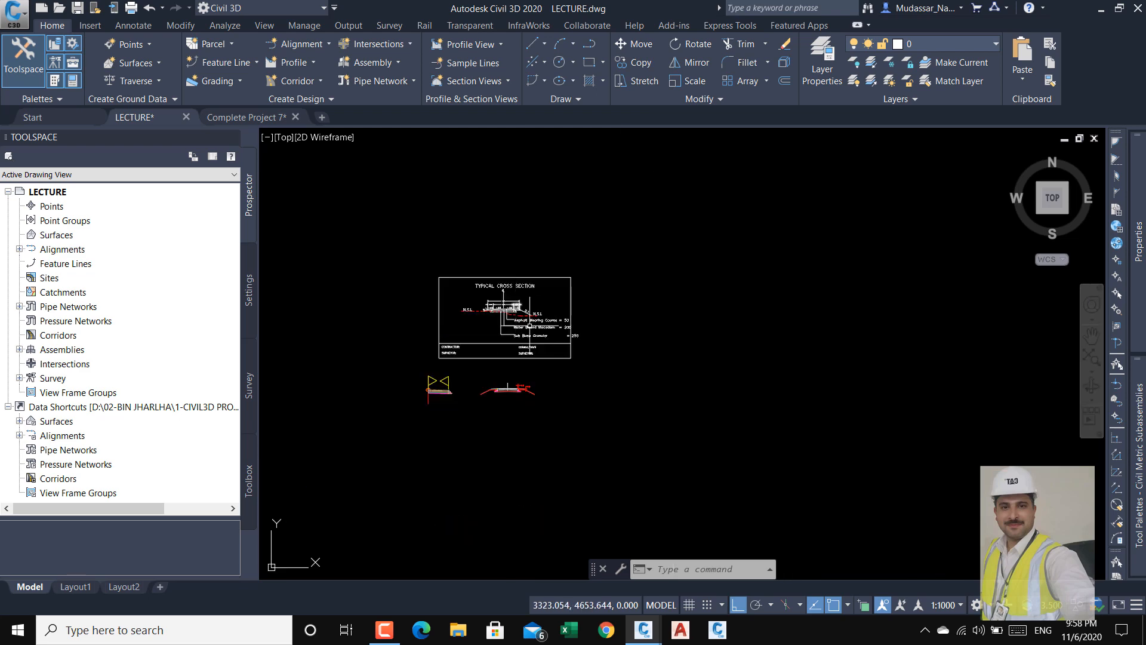
- Delete the vertical and horizontal 0.16 dimensions at the junction of the blue shoulder and the sloped layer edge
{"action": "scroll", "coordinate": [576, 399], "scroll_direction": "up", "scroll_amount": 12}
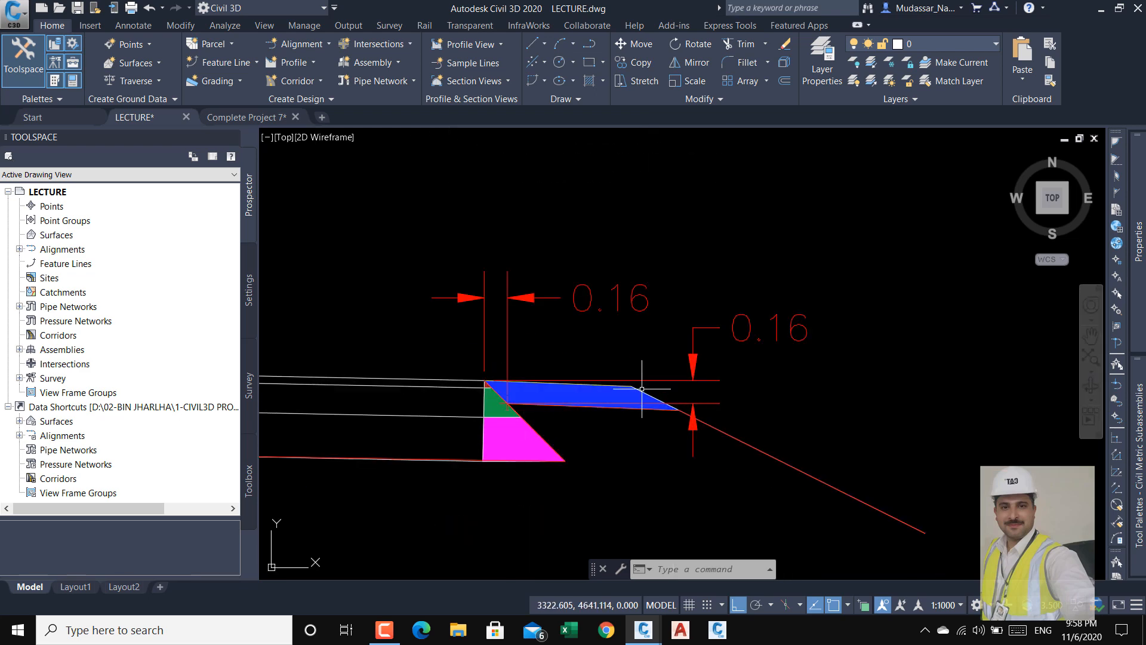
{"action": "left_click", "coordinate": [781, 269]}
{"action": "left_click", "coordinate": [713, 384]}
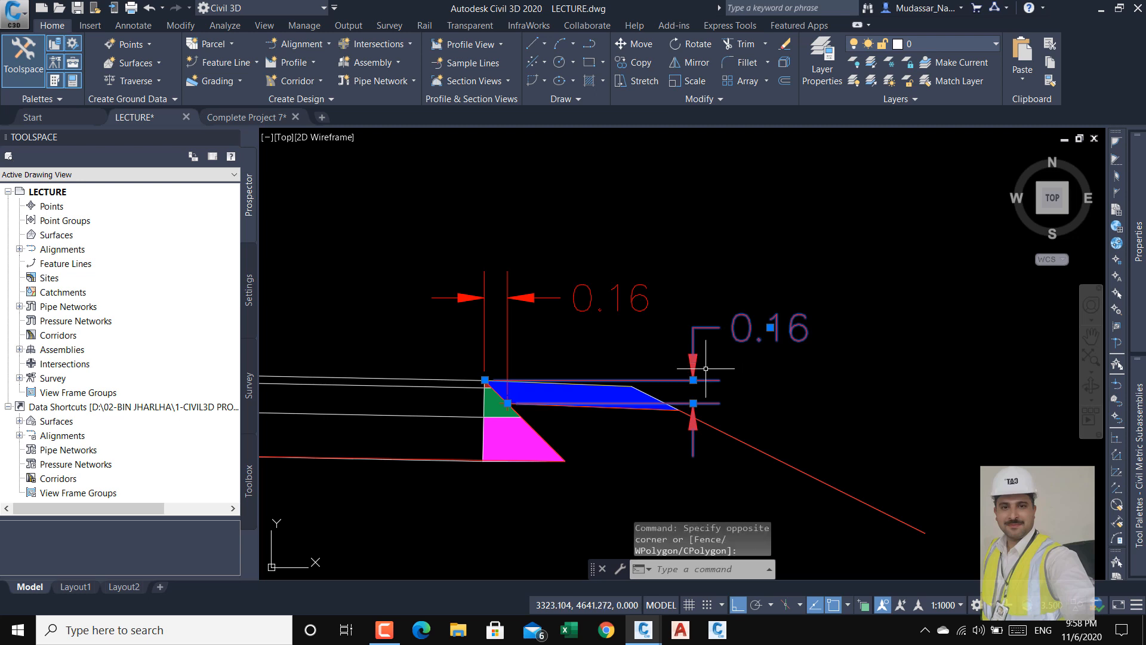
{"action": "key", "text": "Delete"}
{"action": "left_click", "coordinate": [630, 306]}
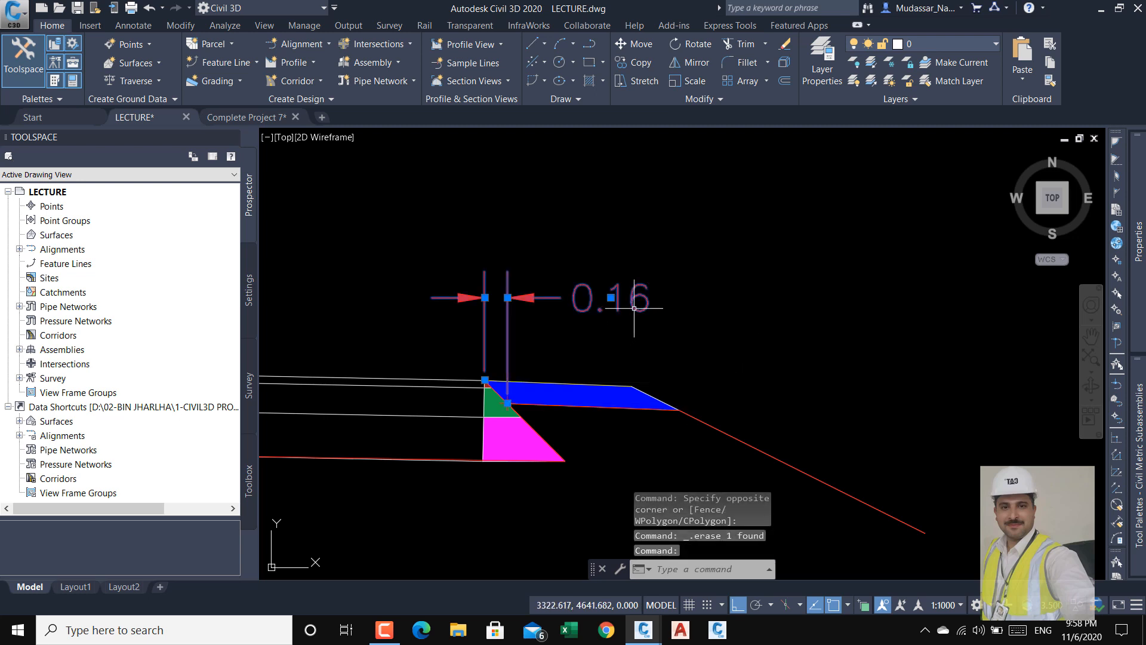
{"action": "key", "text": "Delete"}
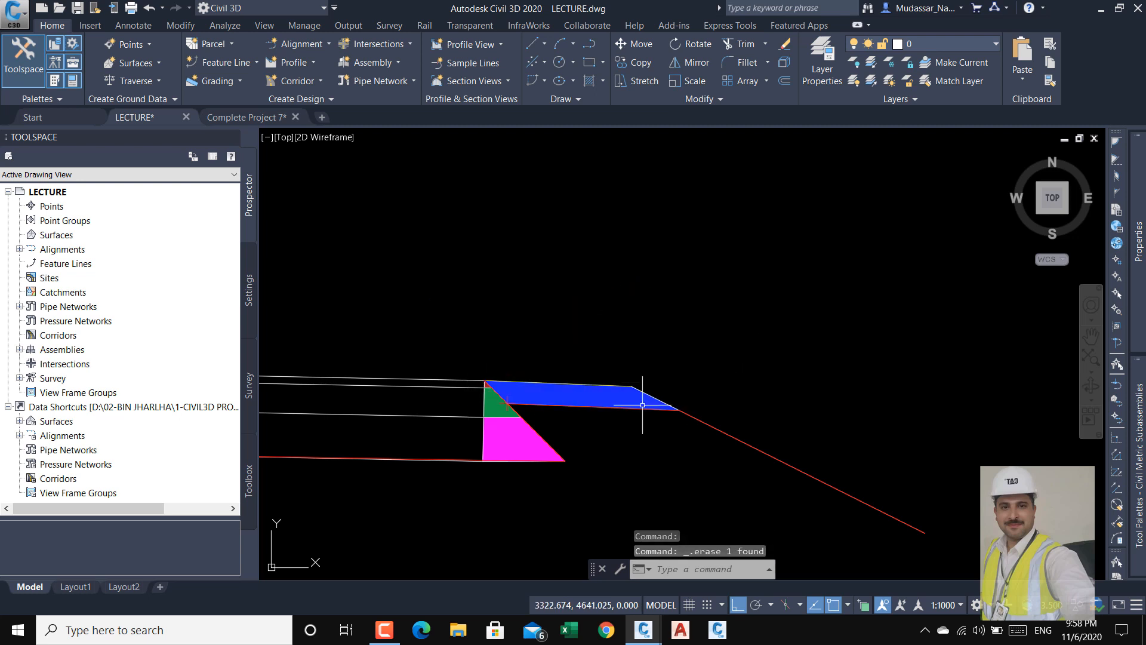
- Examine where the blue shoulder's underside meets the sloped layer edge, and how the red outline follows the coloured wedges
{"action": "scroll", "coordinate": [493, 401], "scroll_direction": "up", "scroll_amount": 6}
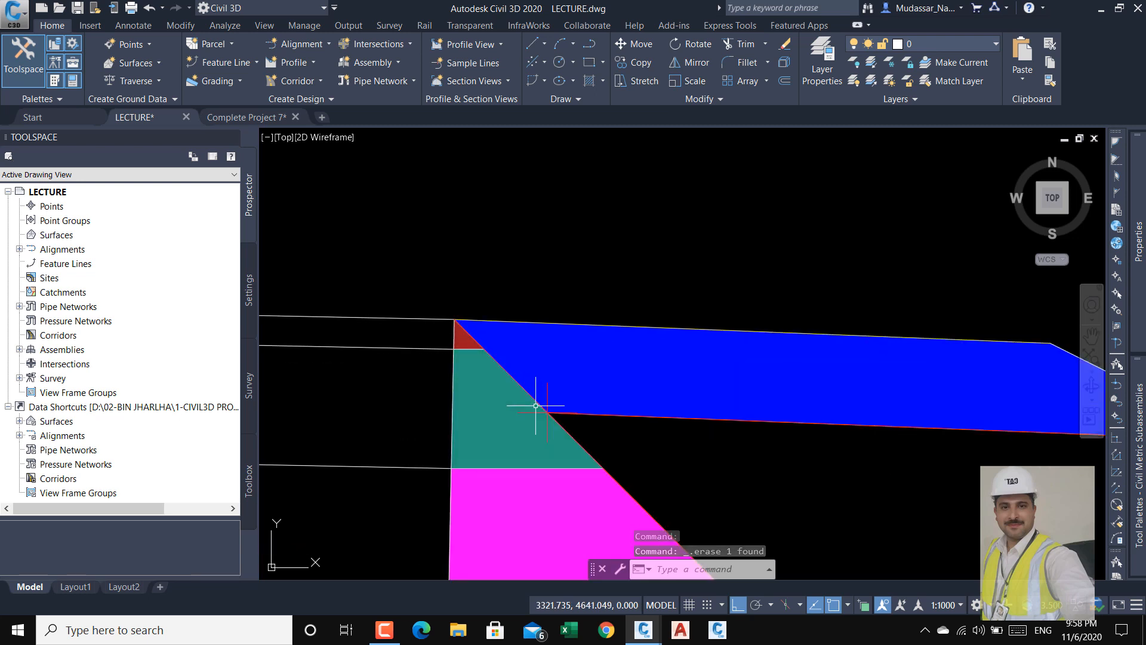
{"action": "scroll", "coordinate": [546, 412], "scroll_direction": "up", "scroll_amount": 2}
{"action": "scroll", "coordinate": [551, 416], "scroll_direction": "up", "scroll_amount": 4}
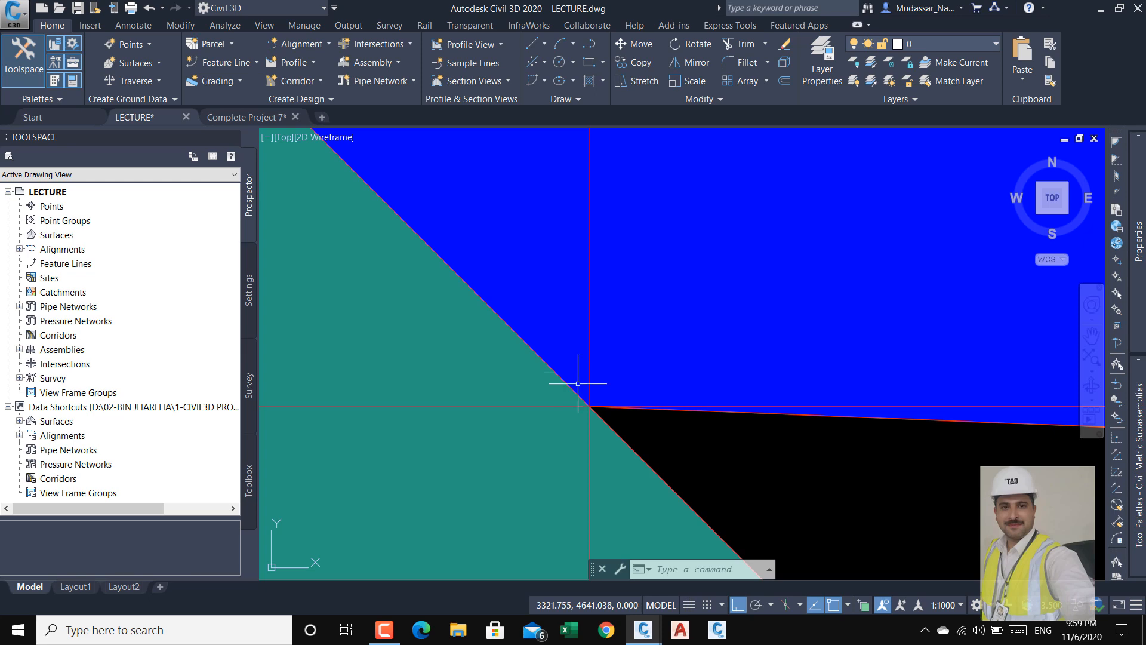
{"action": "scroll", "coordinate": [592, 394], "scroll_direction": "down", "scroll_amount": 5}
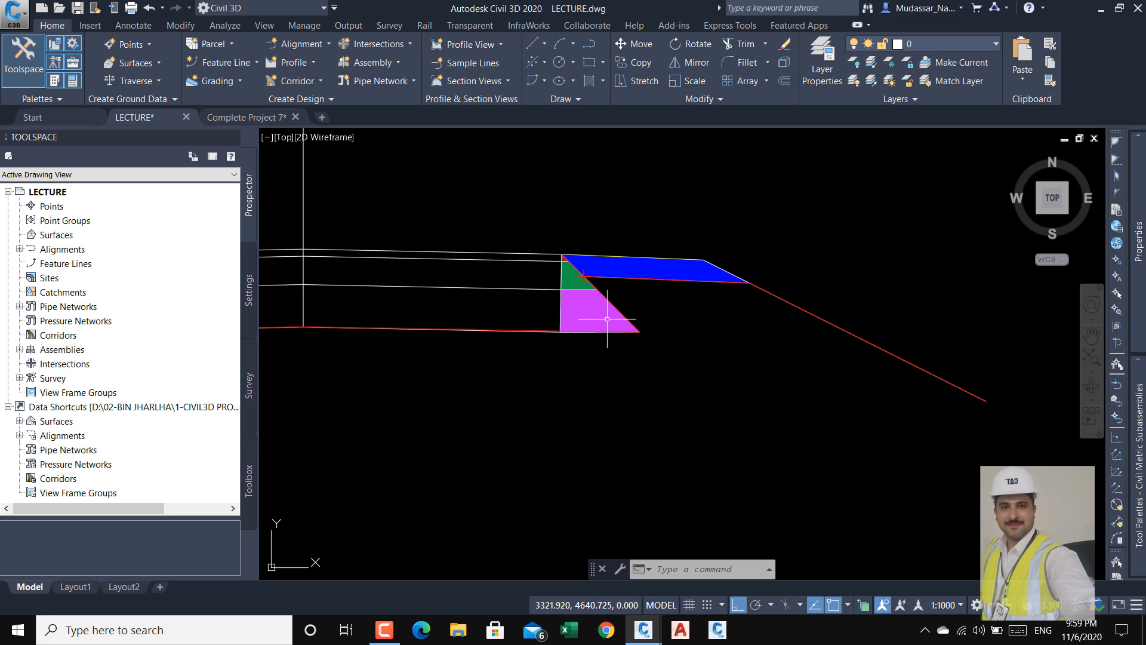
{"action": "scroll", "coordinate": [584, 264], "scroll_direction": "up", "scroll_amount": 4}
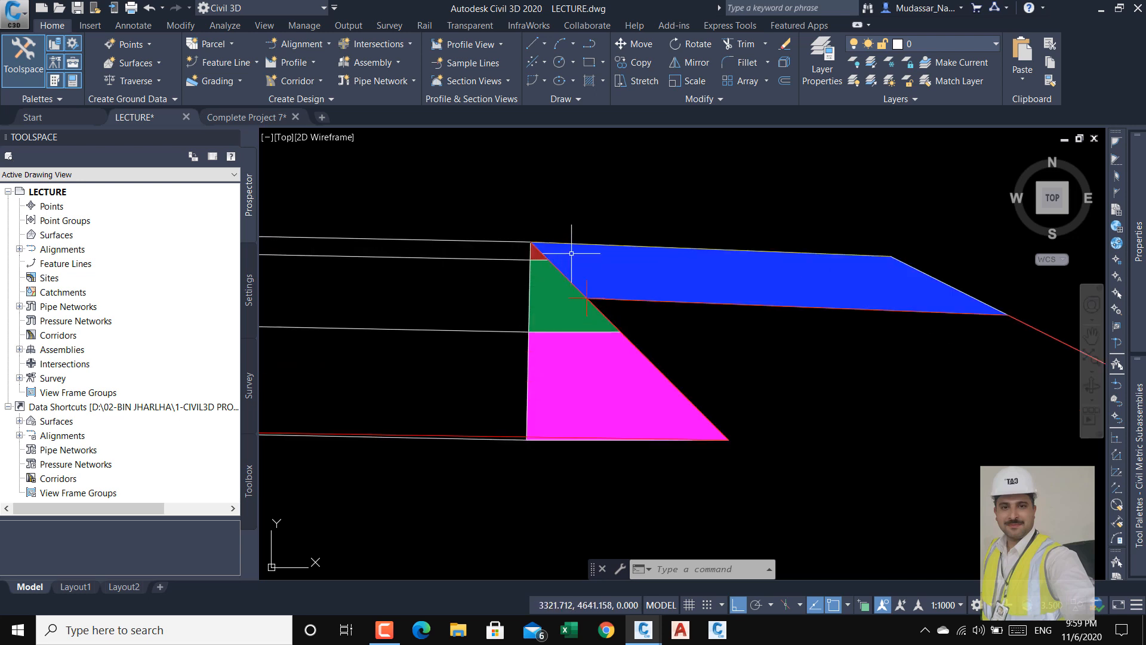
{"action": "scroll", "coordinate": [597, 253], "scroll_direction": "down", "scroll_amount": 5}
{"action": "scroll", "coordinate": [604, 254], "scroll_direction": "down", "scroll_amount": 2}
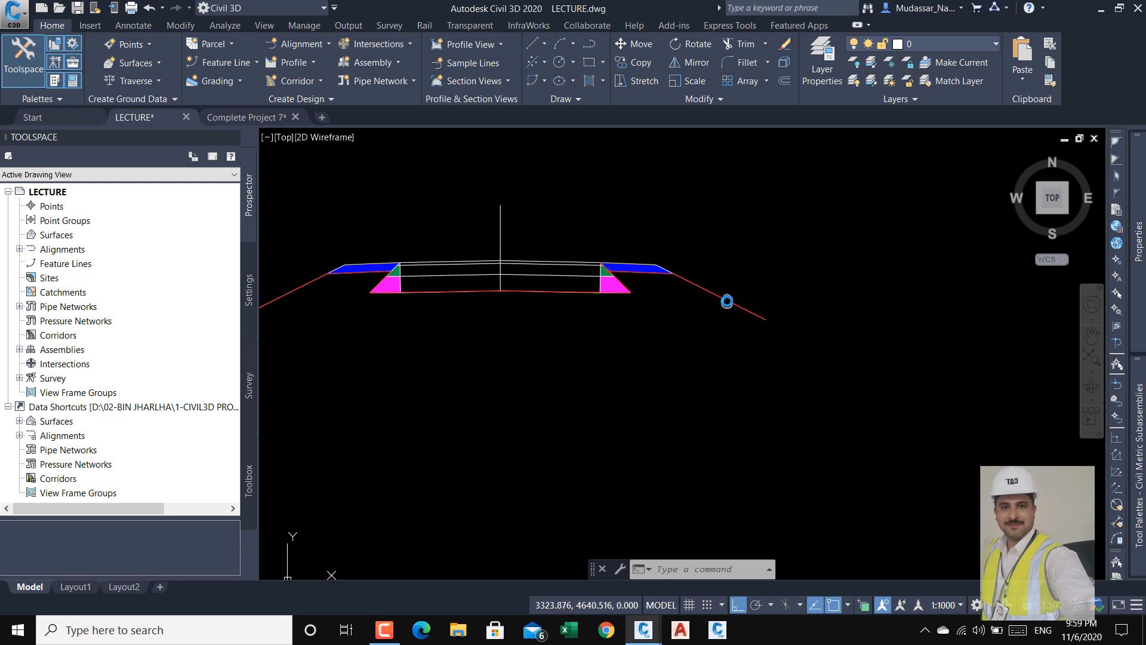
- Move the red bottom outline polyline straight down, clear of the layered cross-section sketch
{"action": "scroll", "coordinate": [717, 295], "scroll_direction": "down", "scroll_amount": 2}
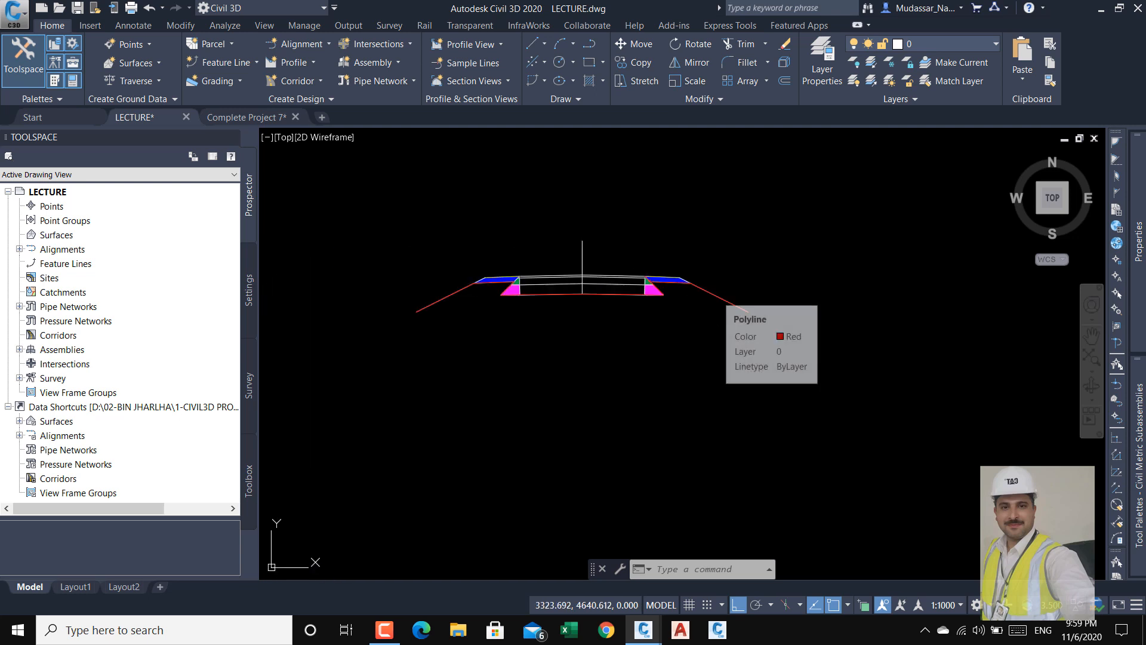
{"action": "left_click", "coordinate": [716, 295]}
{"action": "type", "text": "M"}
{"action": "key", "text": "Return"}
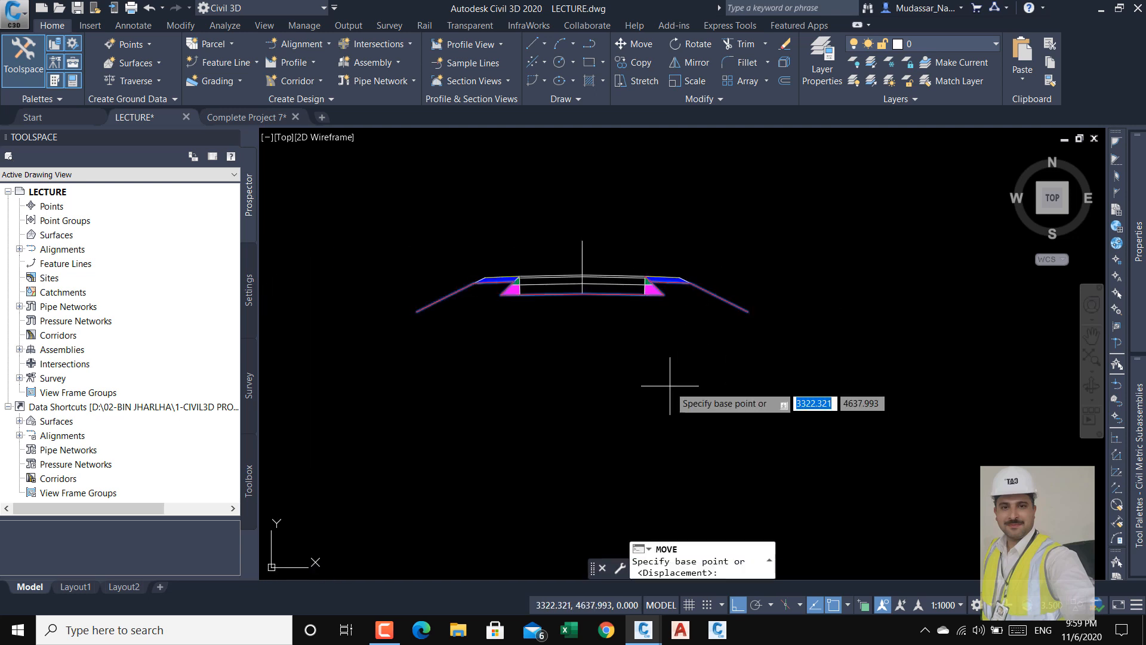
{"action": "left_click", "coordinate": [717, 329]}
{"action": "left_click", "coordinate": [712, 363]}
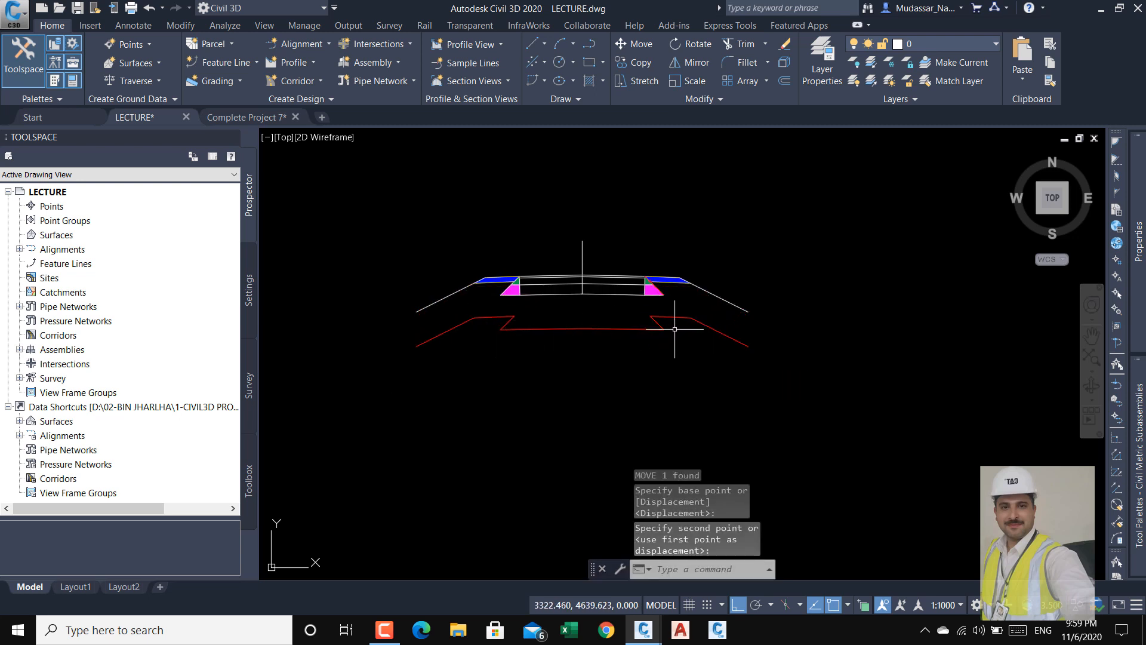
- Draw a near-vertical polyline about 0.38 long from the red outline's lower right corner up to the shoulder underside line
{"action": "scroll", "coordinate": [668, 323], "scroll_direction": "up", "scroll_amount": 2}
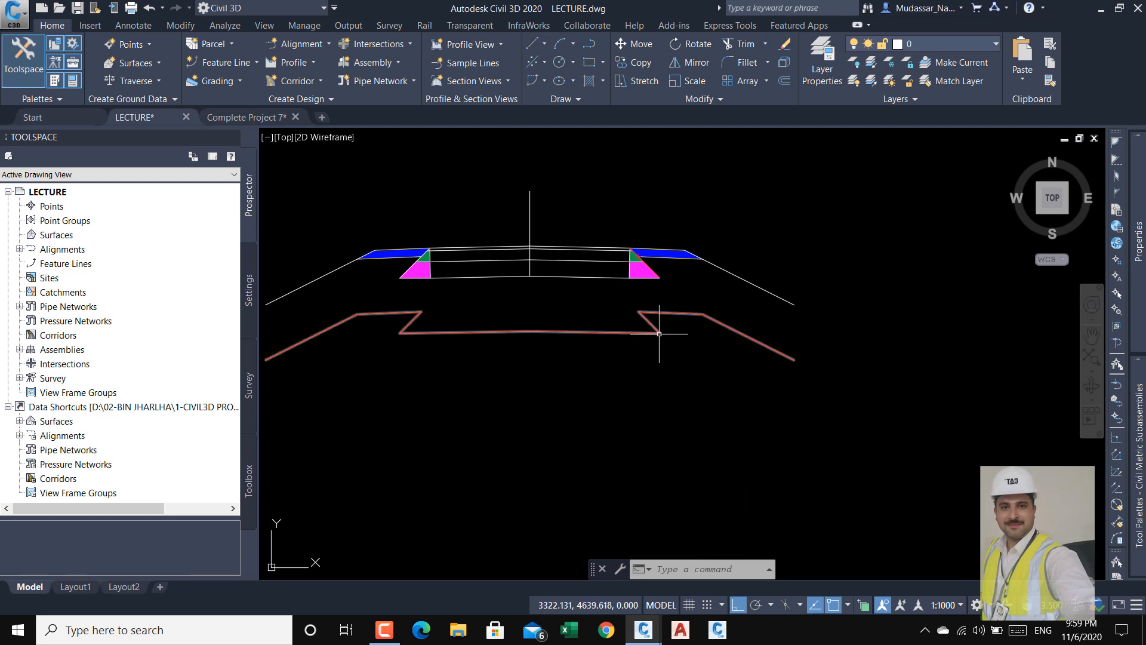
{"action": "scroll", "coordinate": [659, 332], "scroll_direction": "up", "scroll_amount": 2}
{"action": "scroll", "coordinate": [647, 323], "scroll_direction": "up", "scroll_amount": 2}
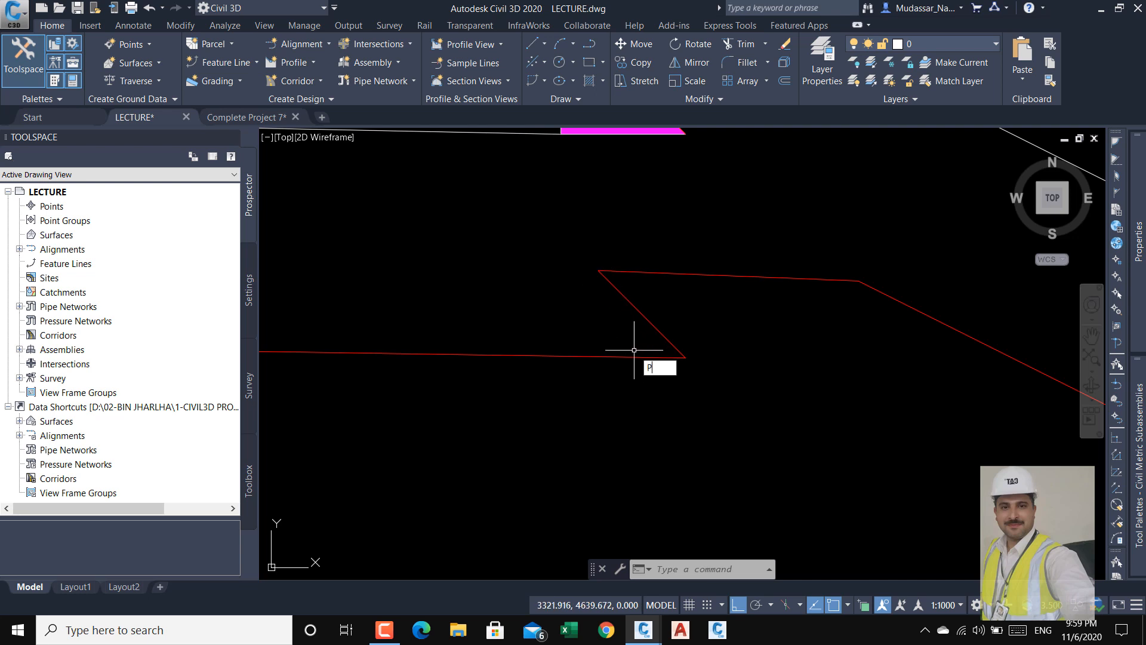
{"action": "type", "text": "L"}
{"action": "key", "text": "Return"}
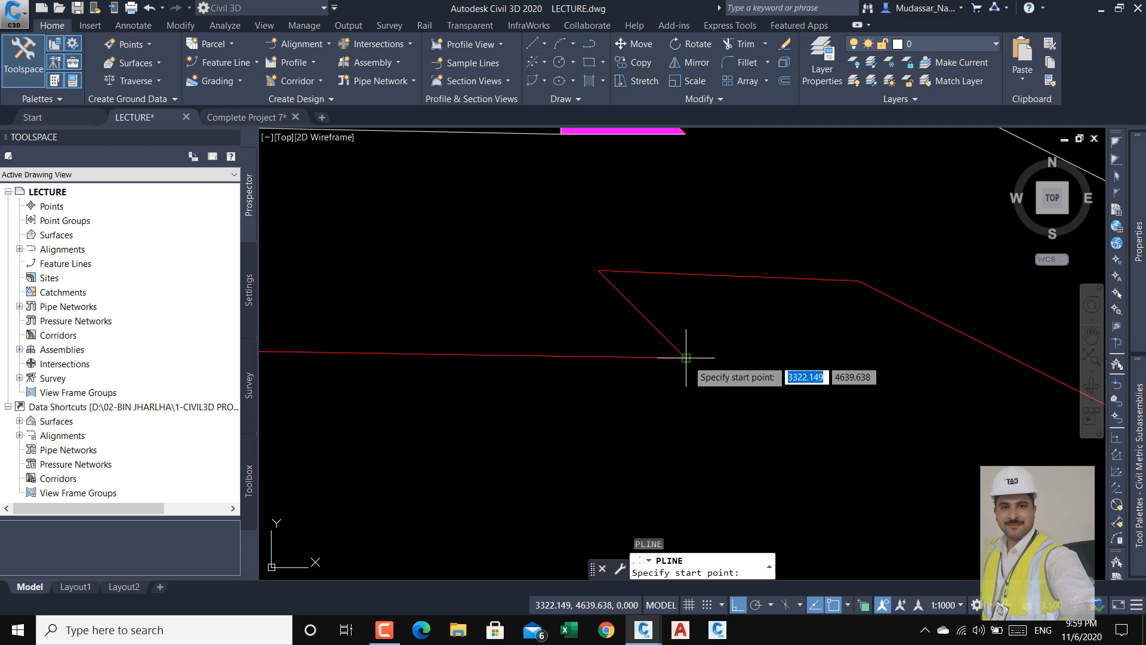
{"action": "left_click", "coordinate": [686, 358]}
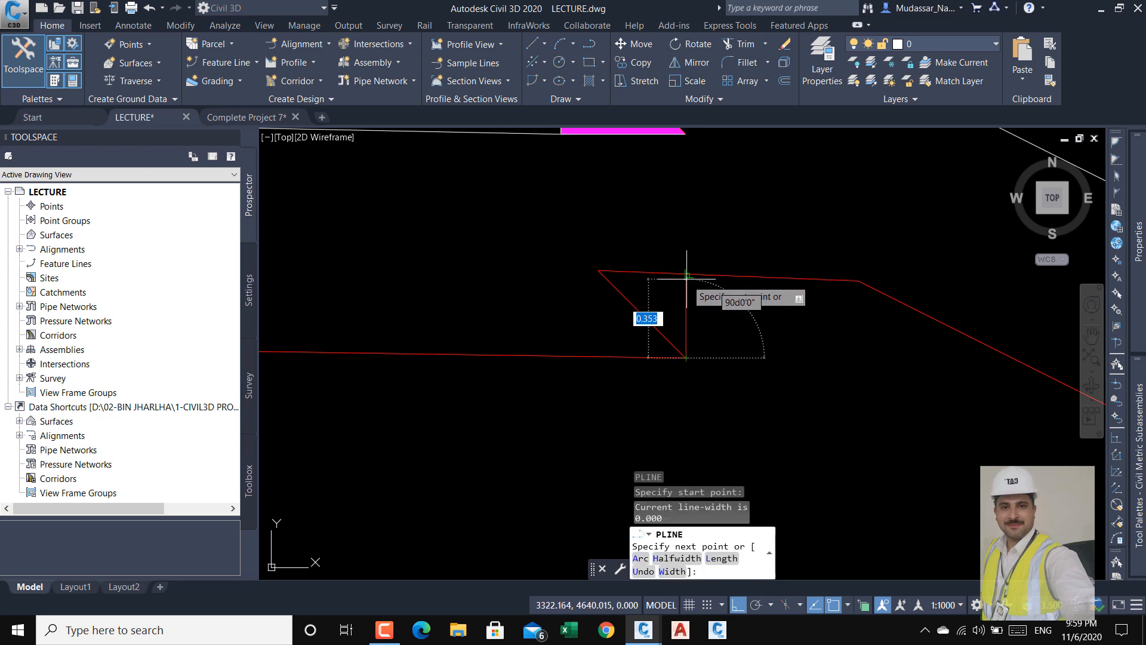
{"action": "left_click", "coordinate": [689, 274]}
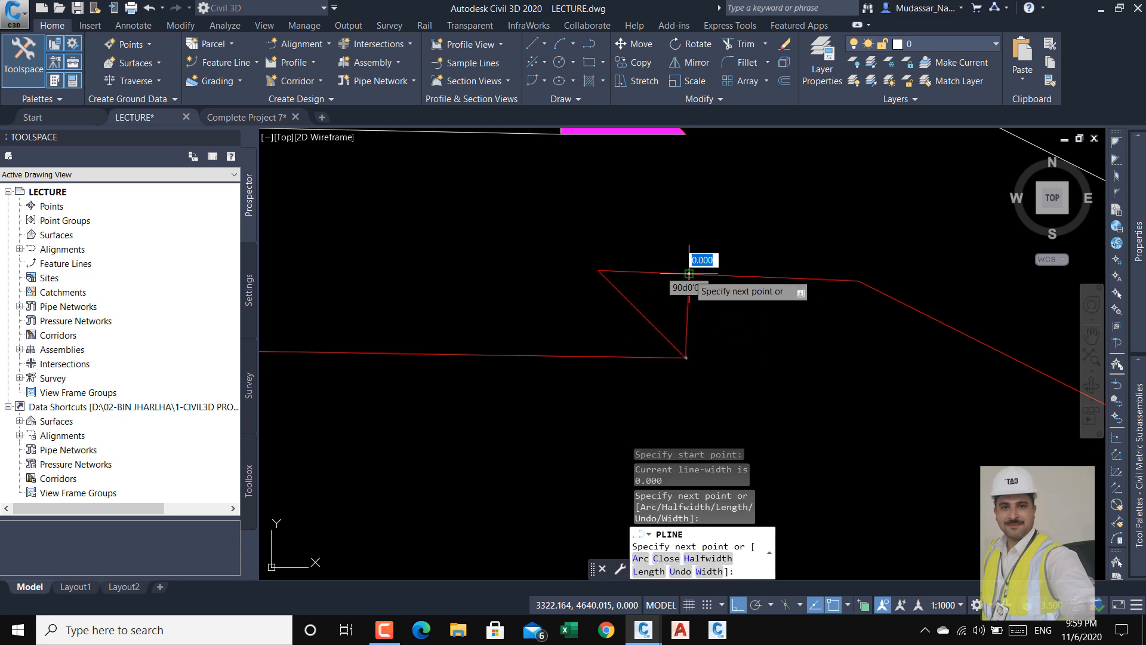
{"action": "key", "text": "ctrl+z"}
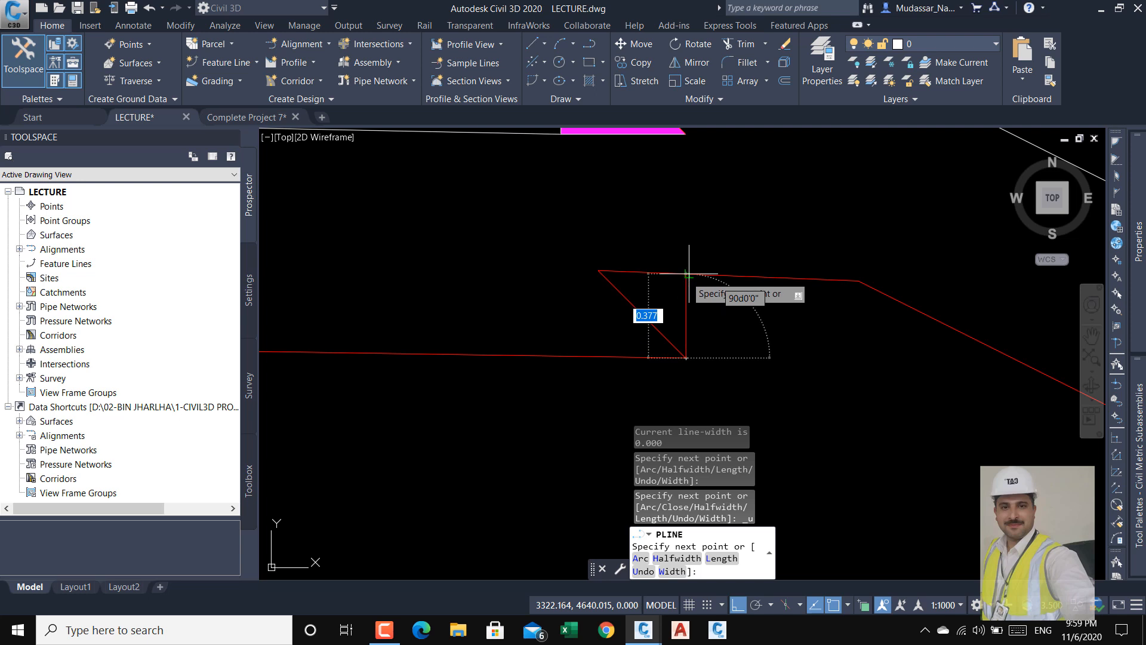
{"action": "left_click", "coordinate": [689, 274]}
{"action": "key", "text": "ctrl+z"}
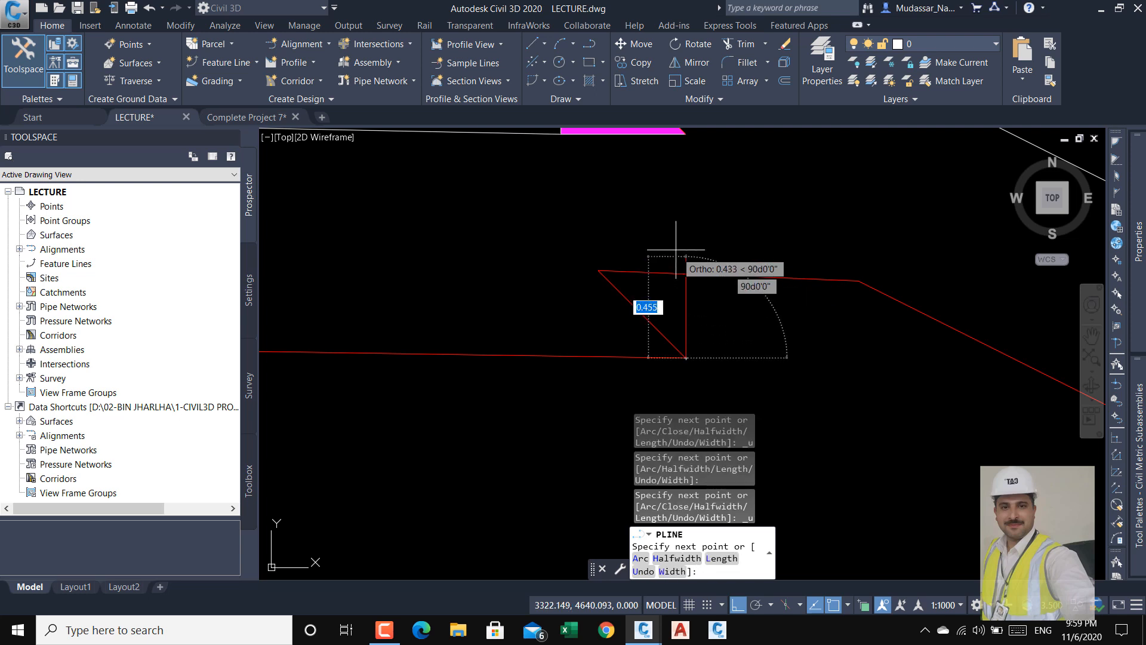
{"action": "scroll", "coordinate": [678, 279], "scroll_direction": "up", "scroll_amount": 5}
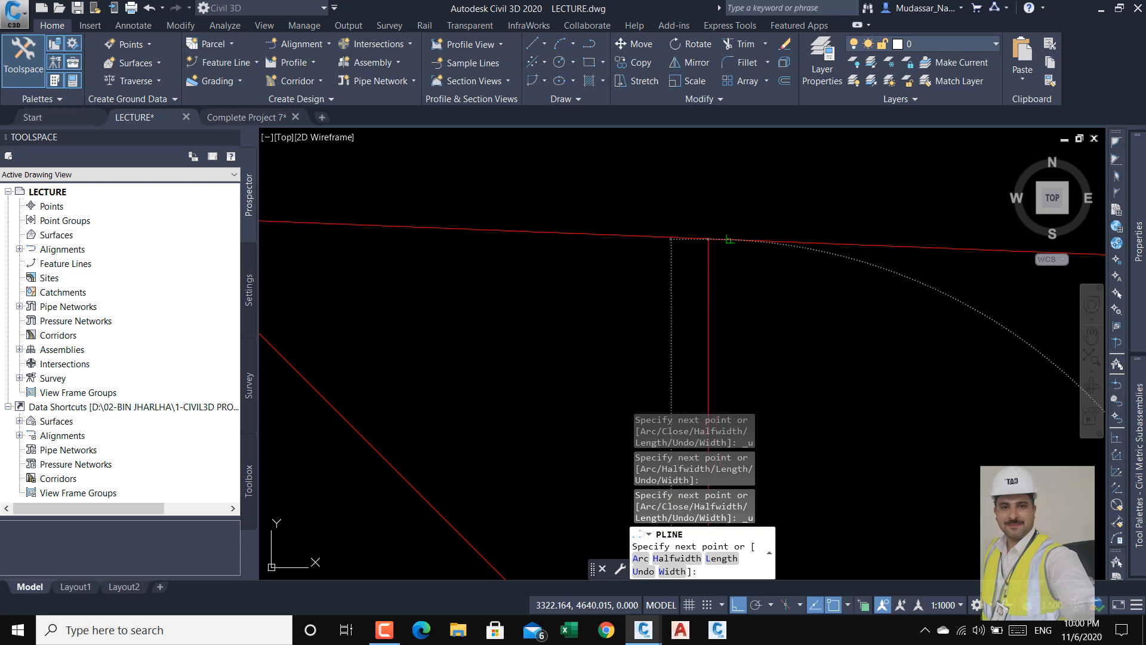
{"action": "key", "text": "Escape"}
{"action": "scroll", "coordinate": [704, 256], "scroll_direction": "down", "scroll_amount": 5}
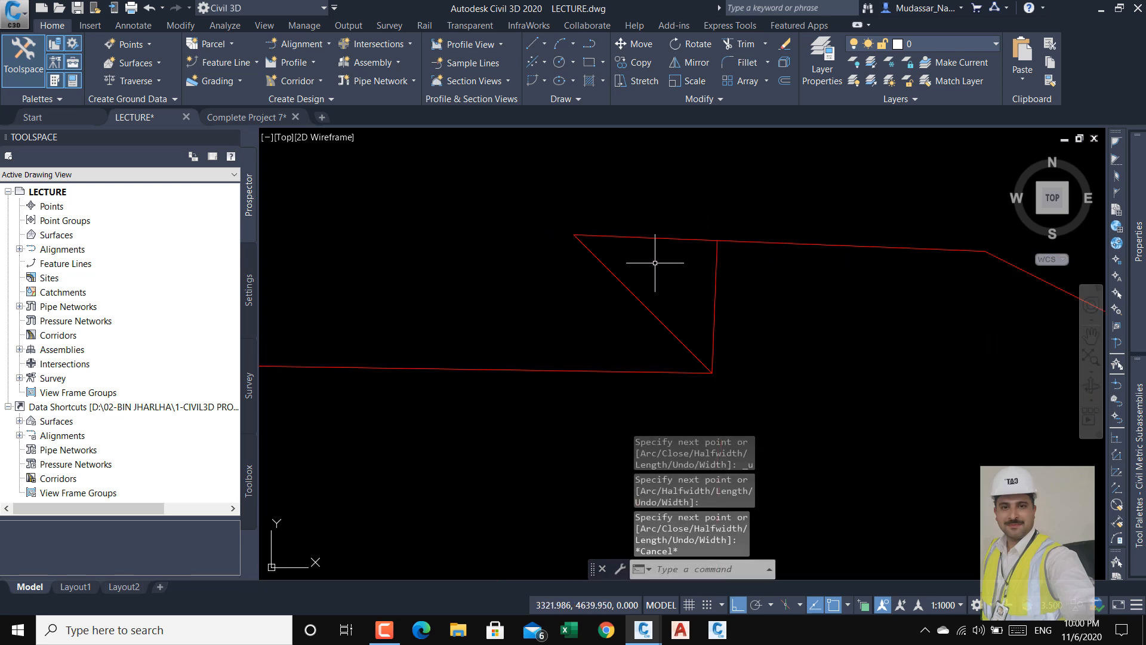
- Inspect the near-vertical line and the triangle it forms with the sloped edge of the red outline
{"action": "scroll", "coordinate": [673, 264], "scroll_direction": "down", "scroll_amount": 5}
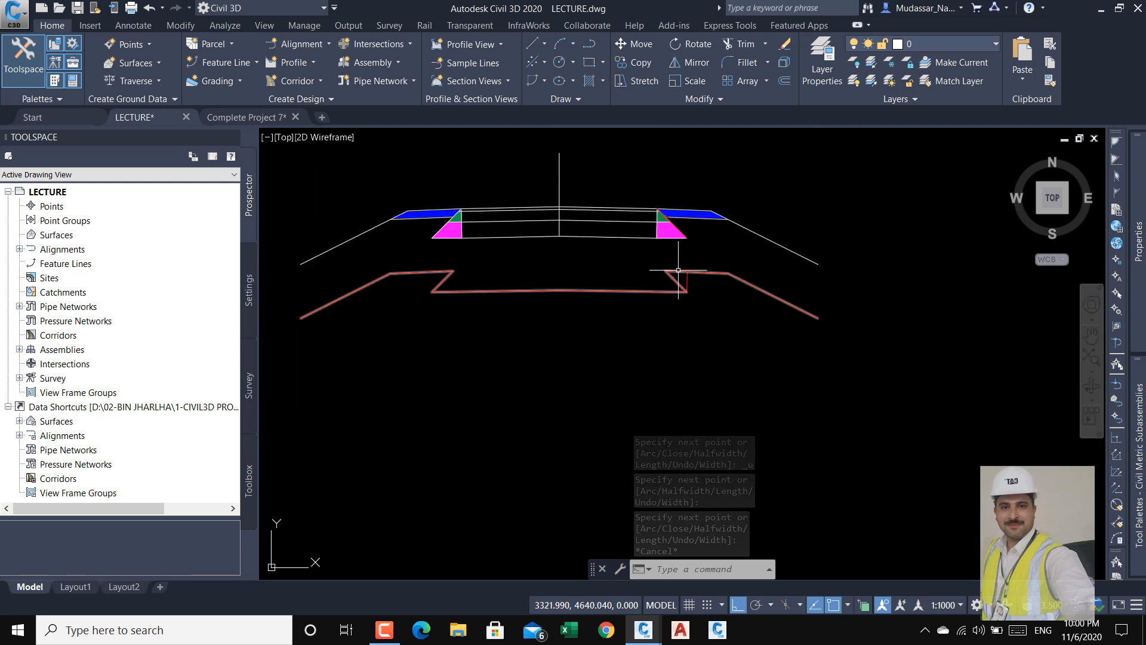
{"action": "scroll", "coordinate": [684, 281], "scroll_direction": "up", "scroll_amount": 7}
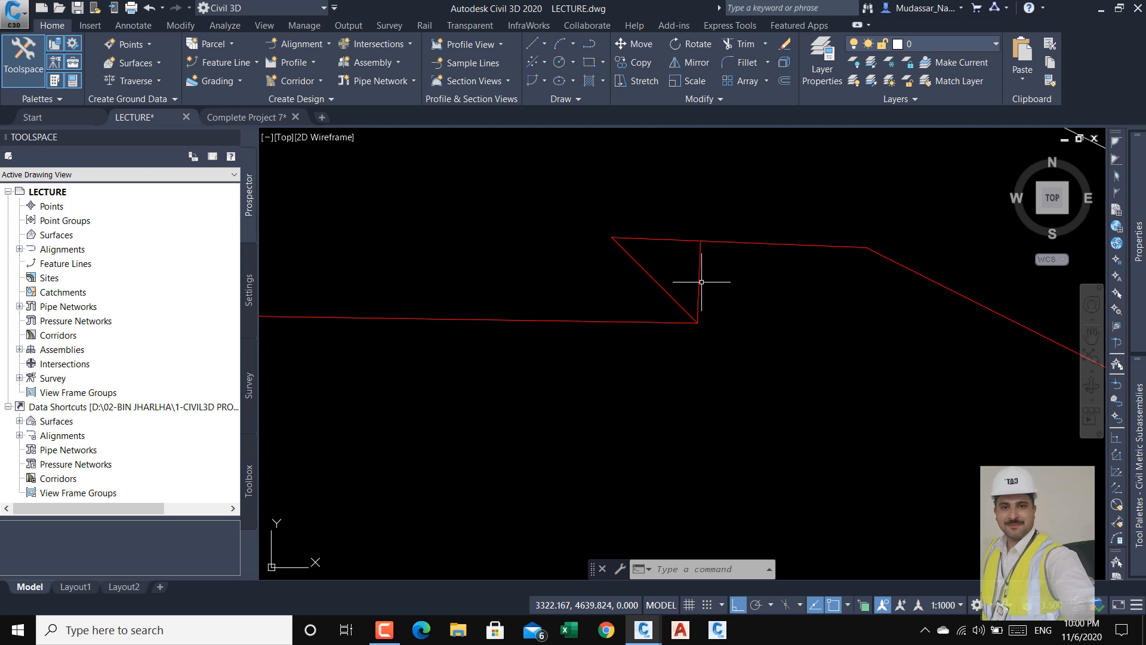
{"action": "left_click", "coordinate": [705, 269]}
{"action": "left_click", "coordinate": [692, 276]}
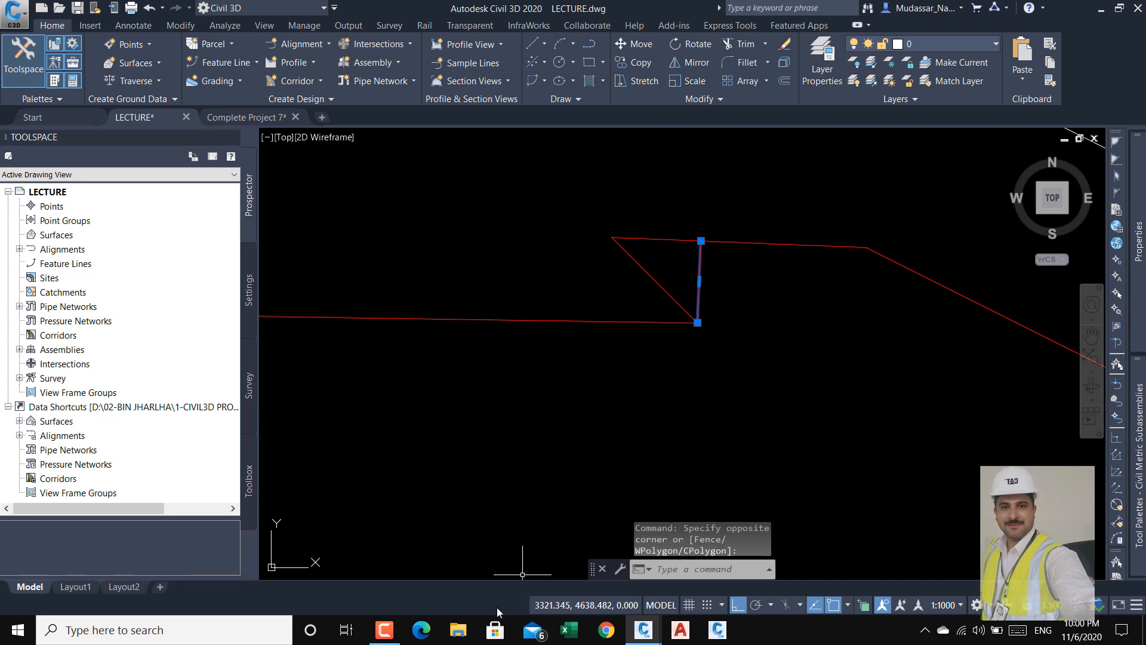
{"action": "left_click", "coordinate": [385, 629]}
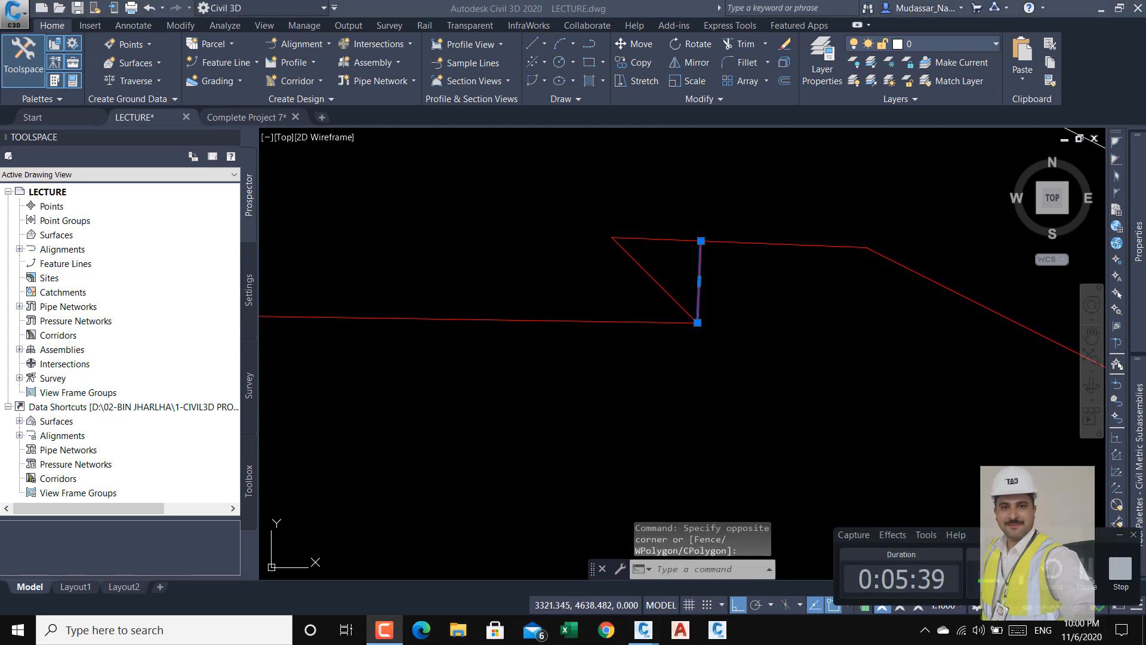
{"action": "left_click", "coordinate": [1087, 573]}
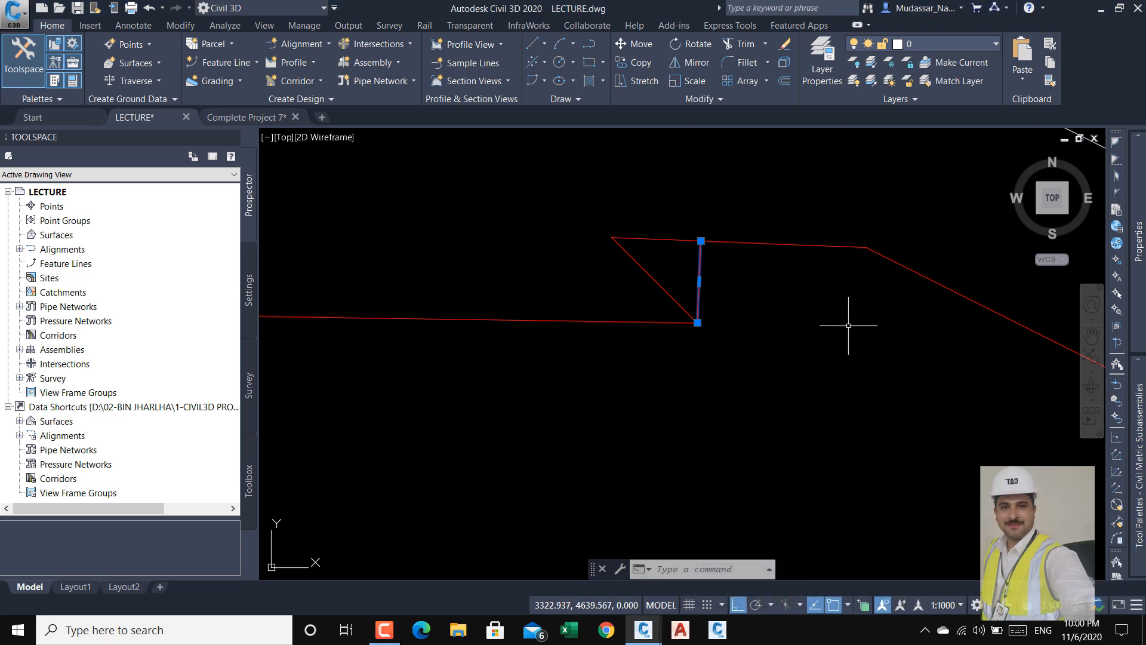
{"action": "middle_click_drag", "start_coordinate": [693, 288], "coordinate": [744, 315]}
{"action": "scroll", "coordinate": [726, 300], "scroll_direction": "down", "scroll_amount": 4}
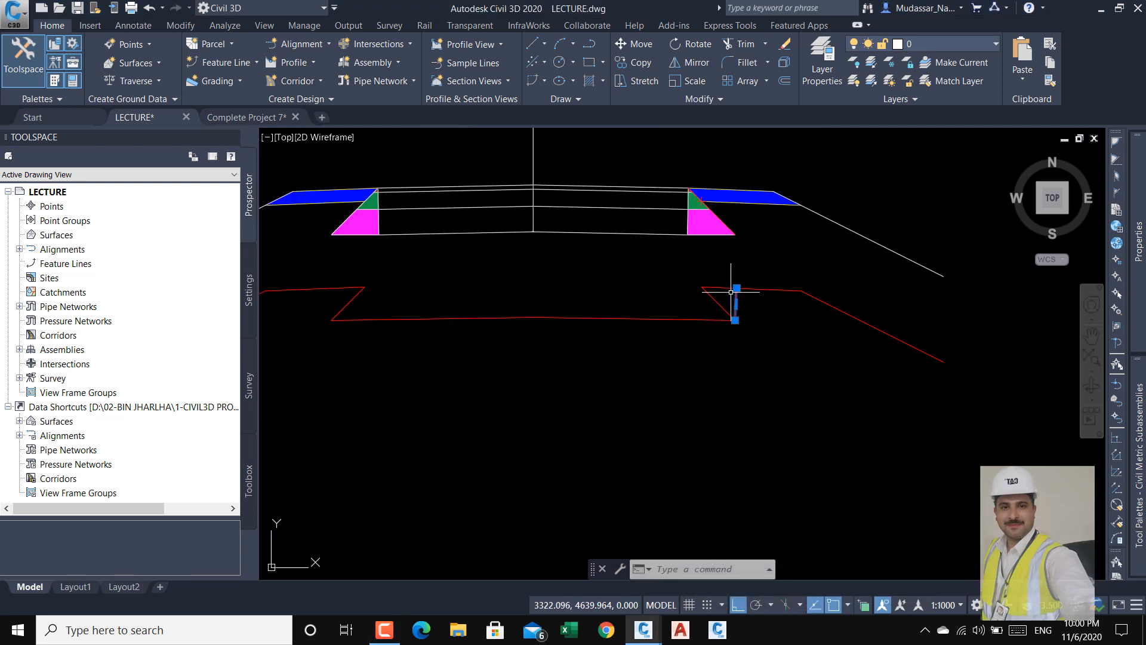
{"action": "scroll", "coordinate": [731, 292], "scroll_direction": "up", "scroll_amount": 5}
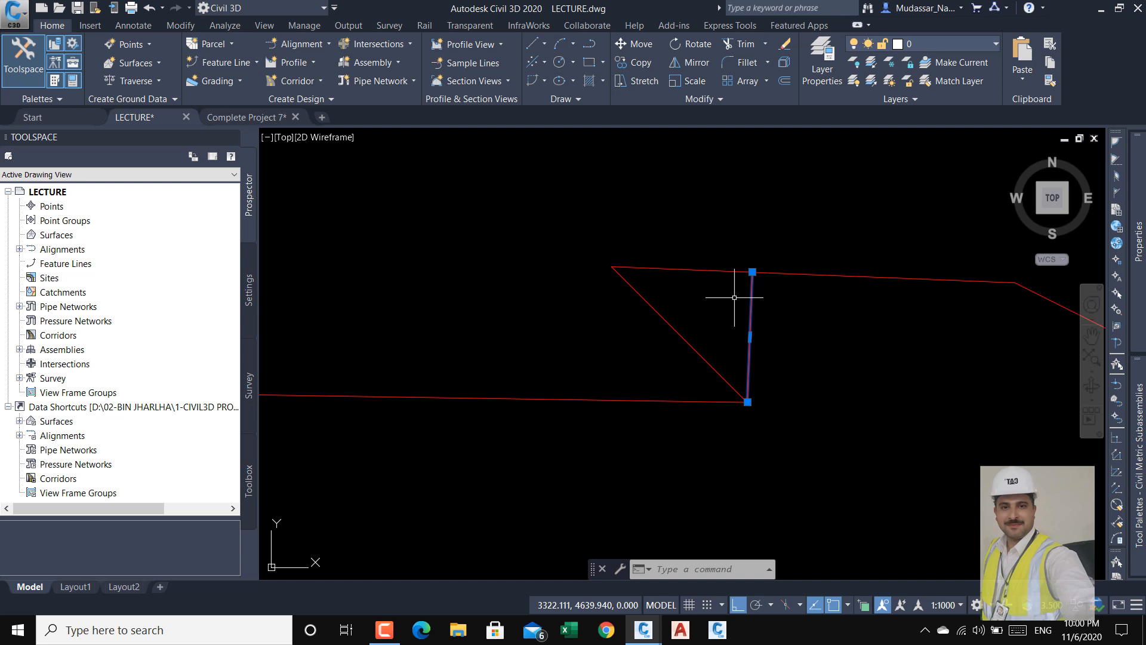
{"action": "key", "text": "Escape"}
- Delete the two lower grey wedge subassemblies from the outer edge of the assembly's lane
{"action": "scroll", "coordinate": [740, 299], "scroll_direction": "down", "scroll_amount": 5}
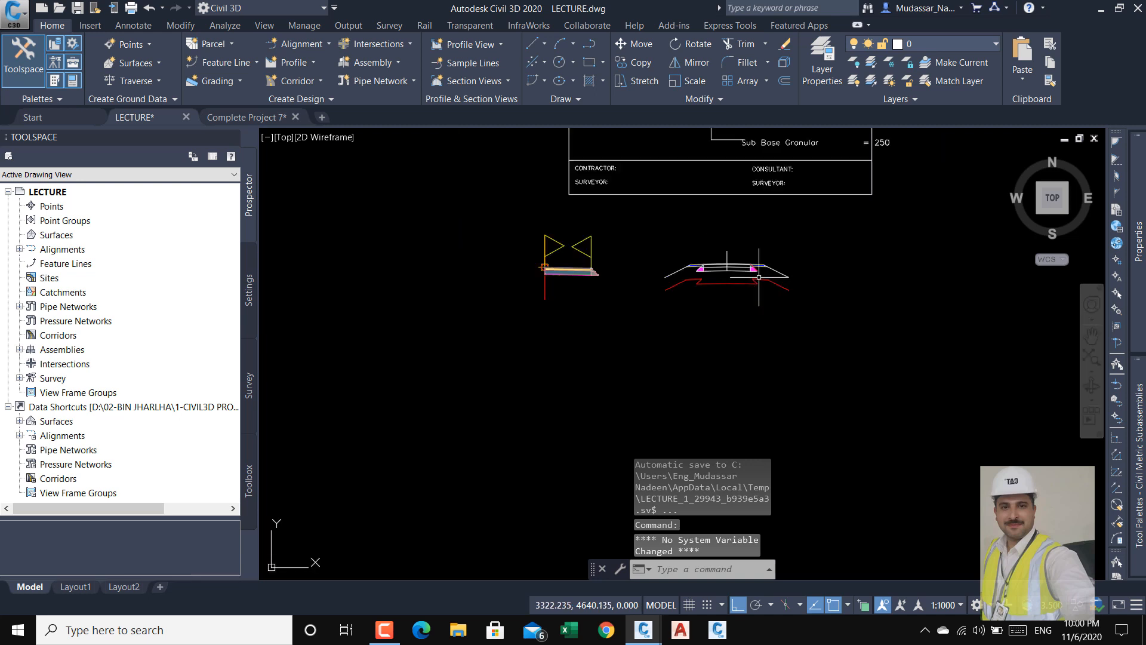
{"action": "scroll", "coordinate": [556, 257], "scroll_direction": "up", "scroll_amount": 5}
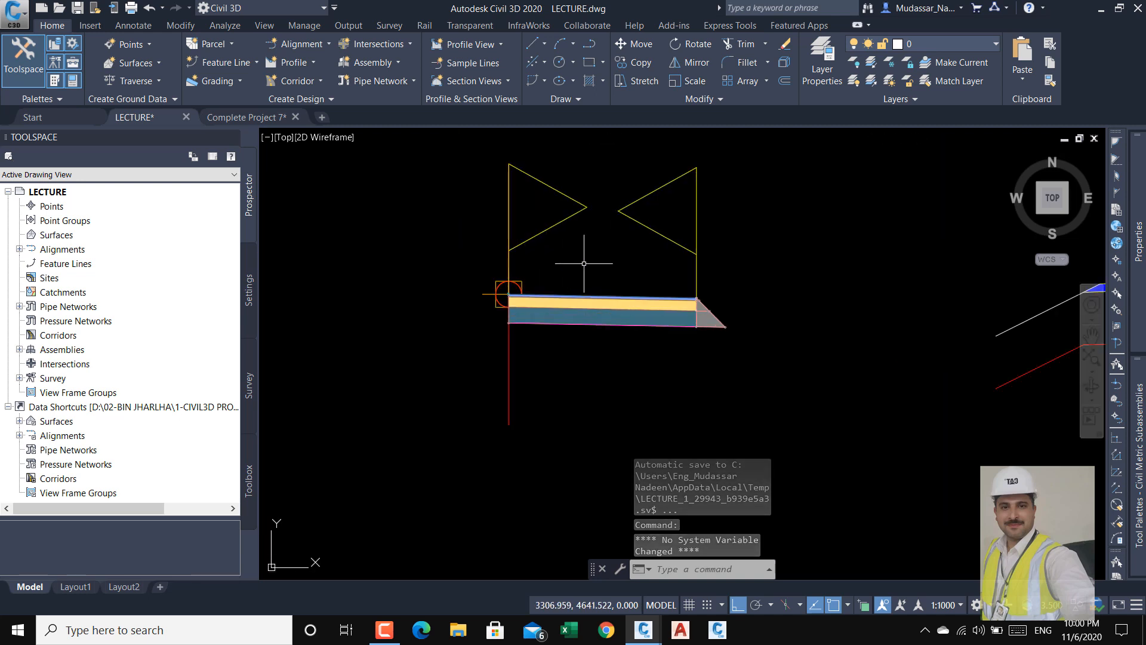
{"action": "scroll", "coordinate": [728, 298], "scroll_direction": "up", "scroll_amount": 5}
{"action": "left_click", "coordinate": [869, 206]}
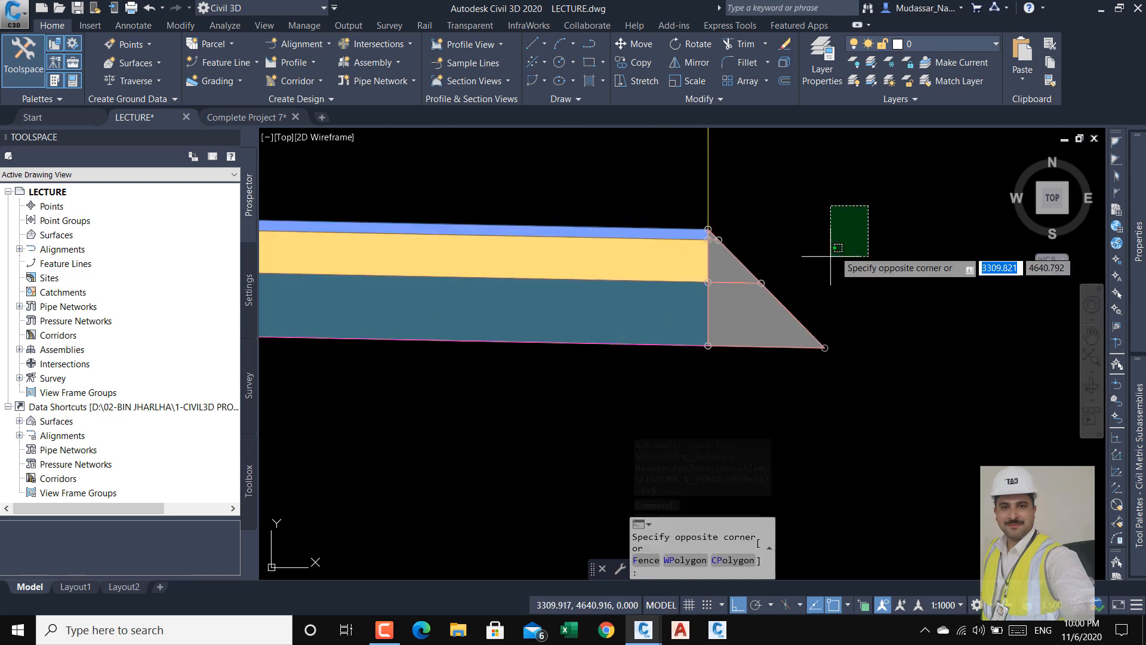
{"action": "left_click", "coordinate": [709, 422]}
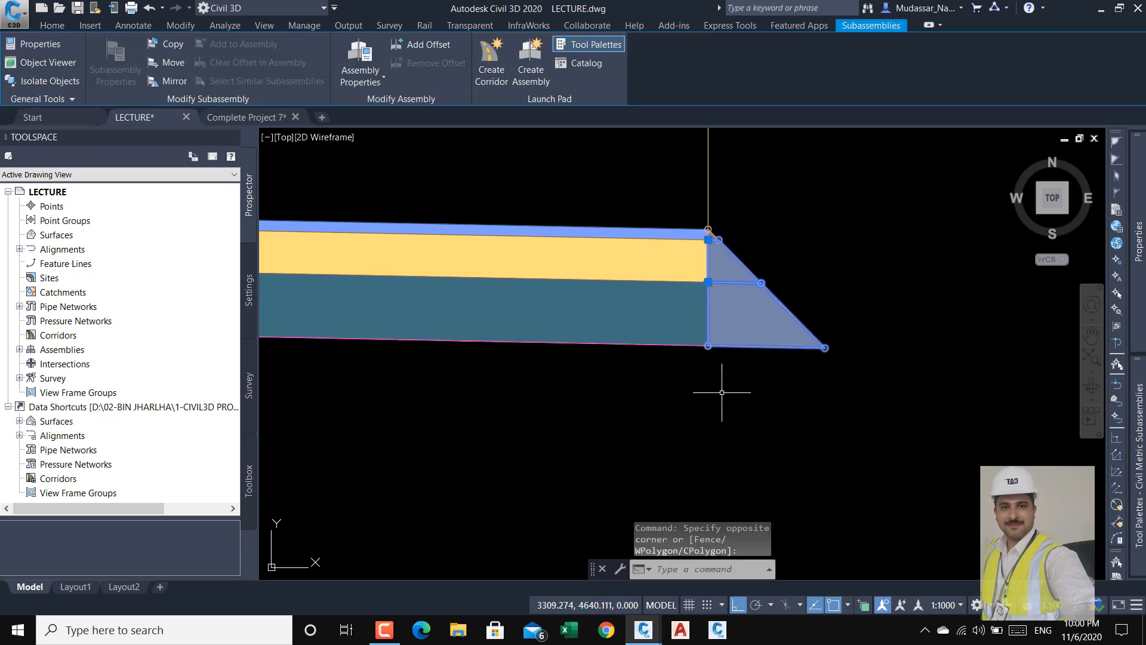
{"action": "key", "text": "Delete"}
- Delete the remaining small wedge subassembly beside the lane's top layer
{"action": "scroll", "coordinate": [724, 235], "scroll_direction": "up", "scroll_amount": 3}
{"action": "left_click", "coordinate": [742, 206]}
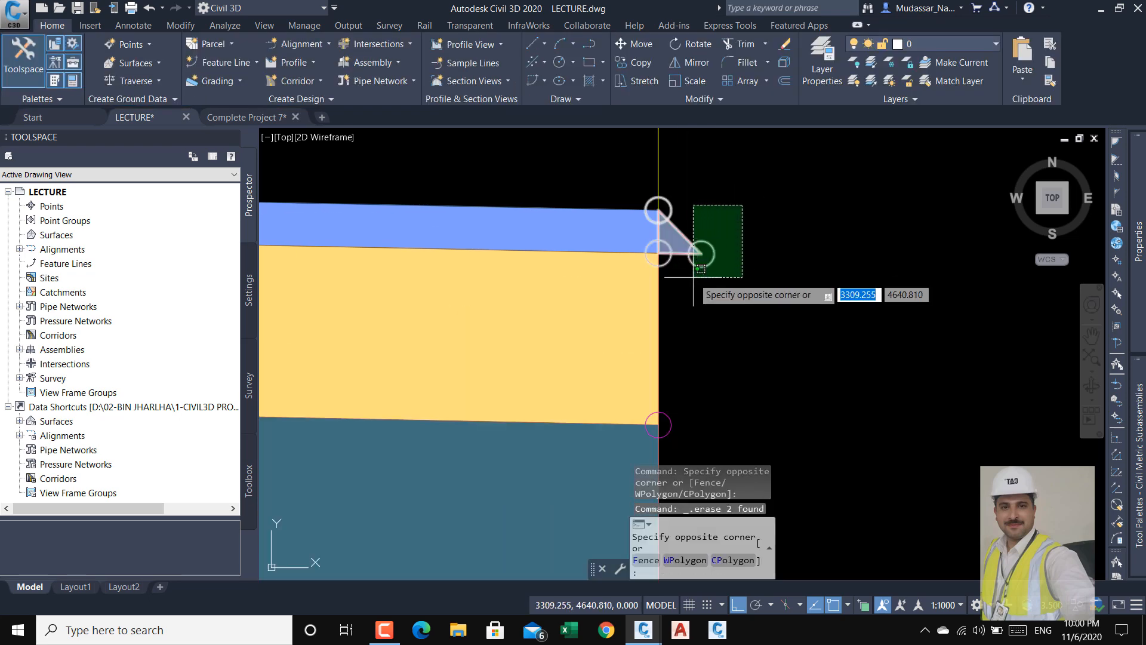
{"action": "left_click", "coordinate": [695, 269]}
{"action": "key", "text": "Delete"}
- Set the lane subassembly's Base Depth to 0.250 m, following the sub-base thickness in the typical cross section
{"action": "scroll", "coordinate": [717, 263], "scroll_direction": "down", "scroll_amount": 5}
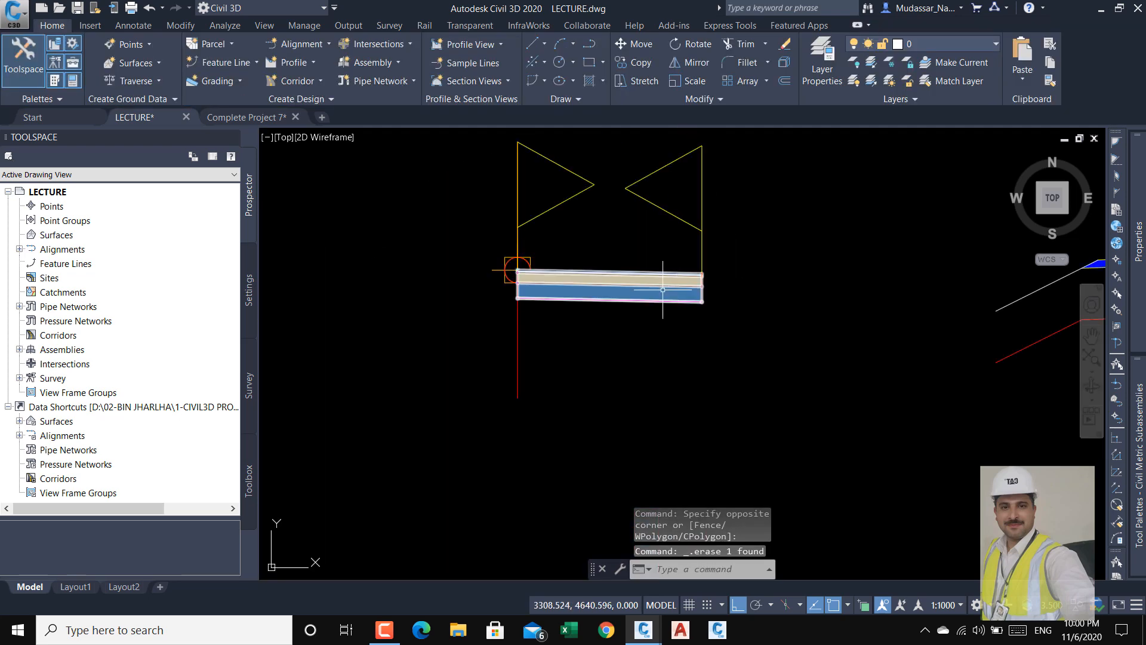
{"action": "left_click", "coordinate": [653, 272]}
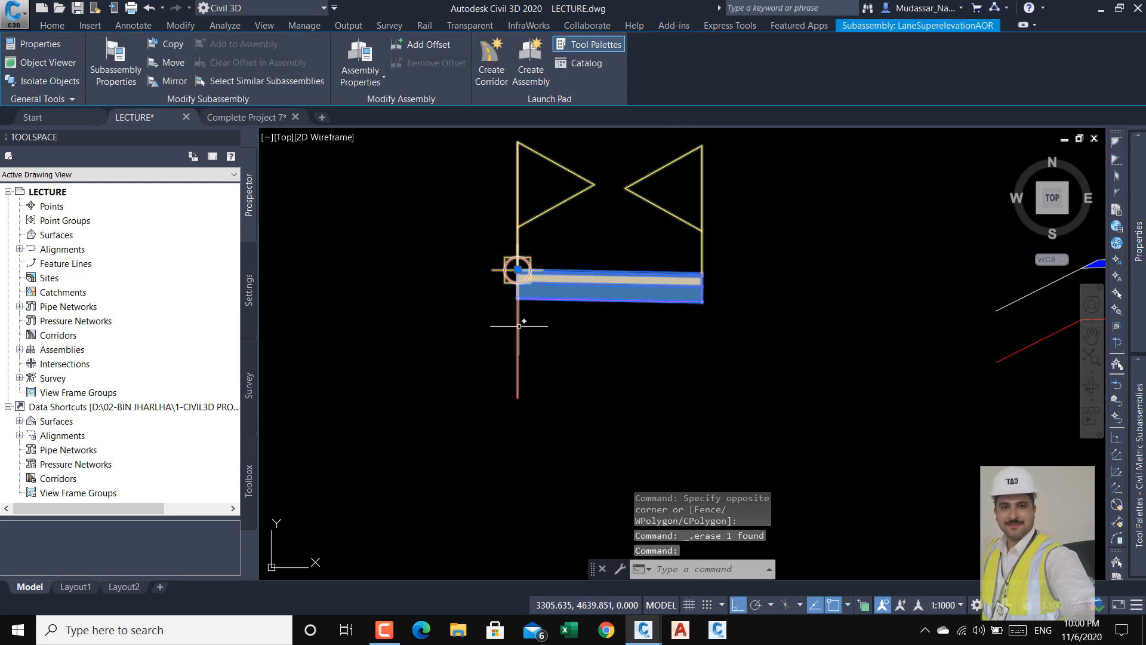
{"action": "mouse_move", "coordinate": [1138, 411]}
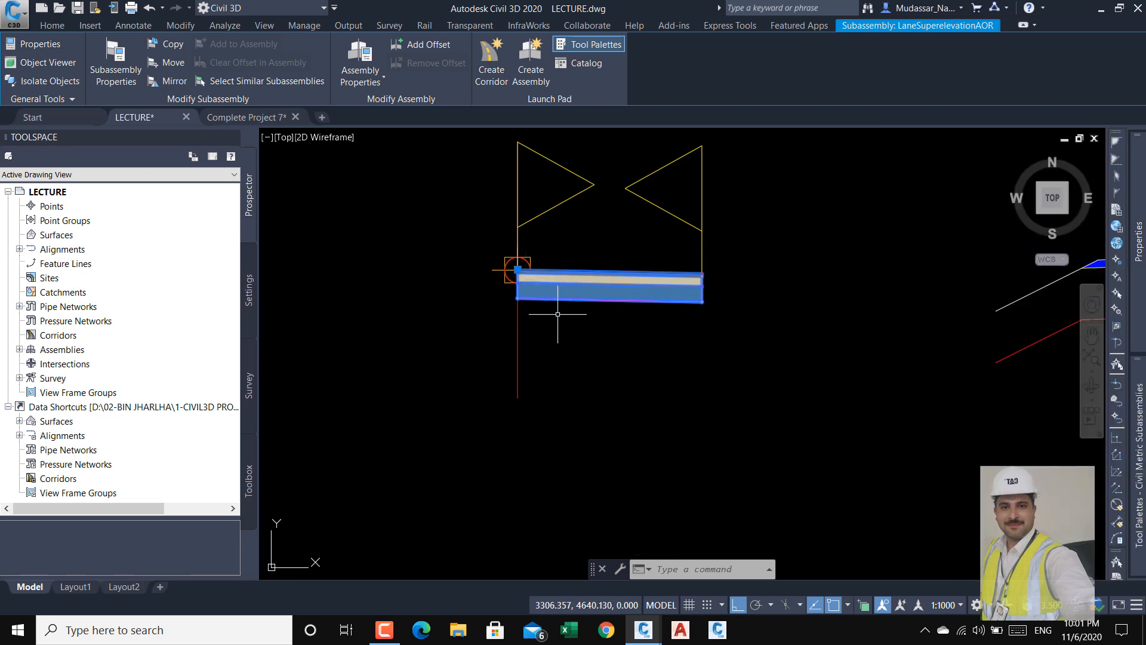
{"action": "mouse_move", "coordinate": [1137, 242]}
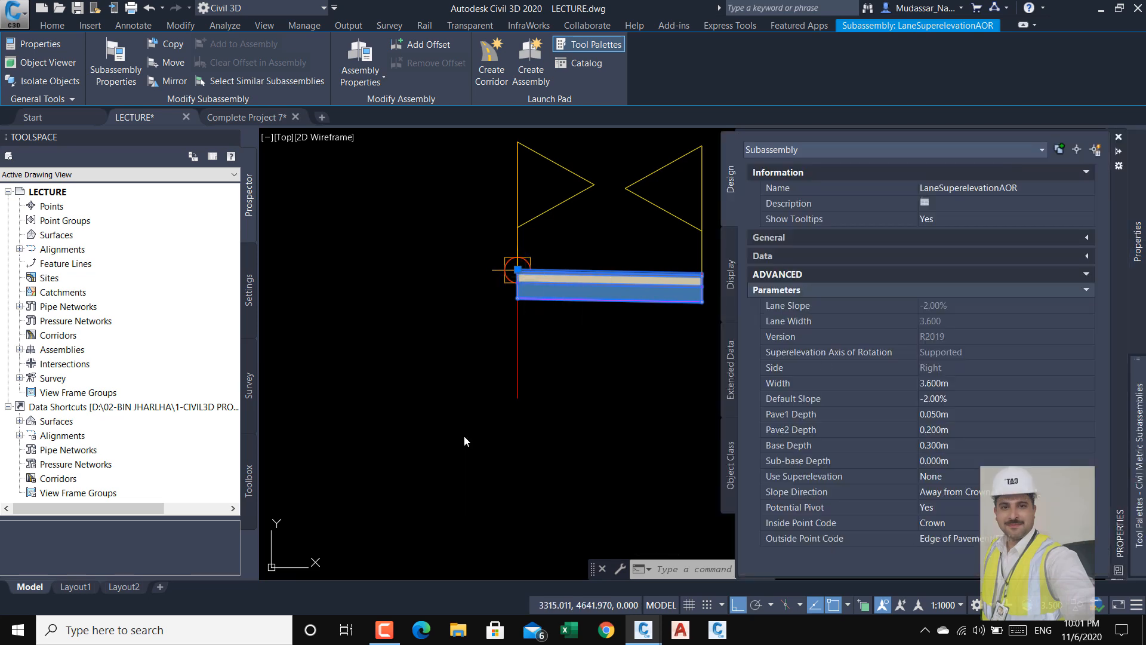
{"action": "scroll", "coordinate": [466, 441], "scroll_direction": "down", "scroll_amount": 6}
{"action": "scroll", "coordinate": [685, 323], "scroll_direction": "up", "scroll_amount": 4}
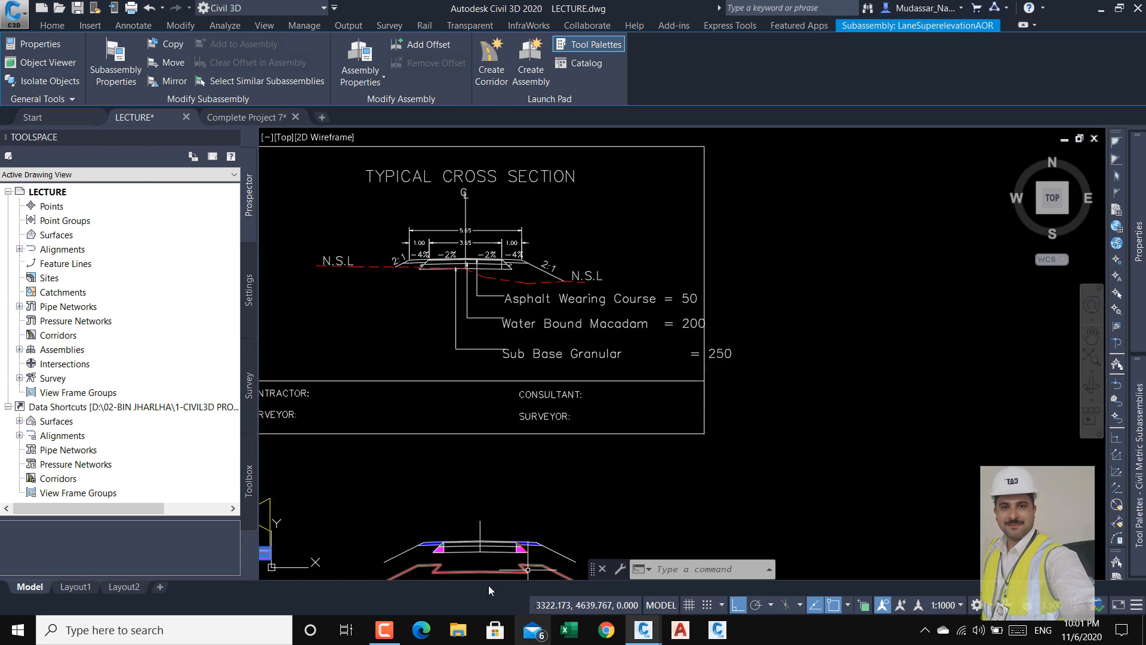
{"action": "scroll", "coordinate": [965, 338], "scroll_direction": "down", "scroll_amount": 4}
{"action": "scroll", "coordinate": [771, 388], "scroll_direction": "up", "scroll_amount": 8}
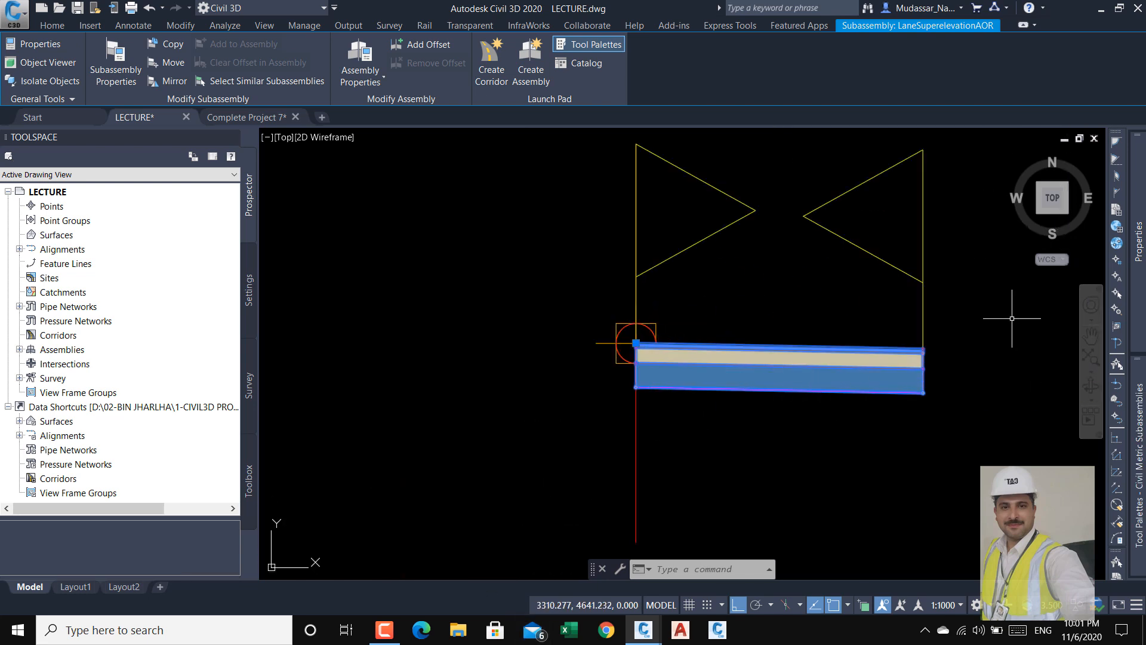
{"action": "mouse_move", "coordinate": [1142, 292]}
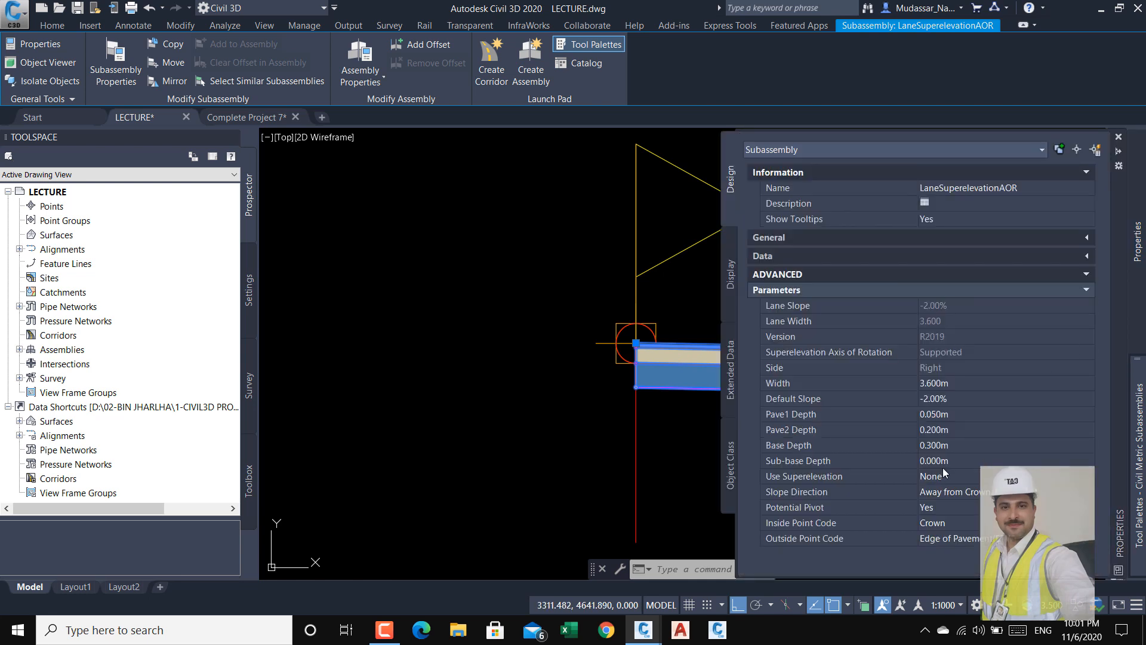
{"action": "left_click", "coordinate": [964, 448]}
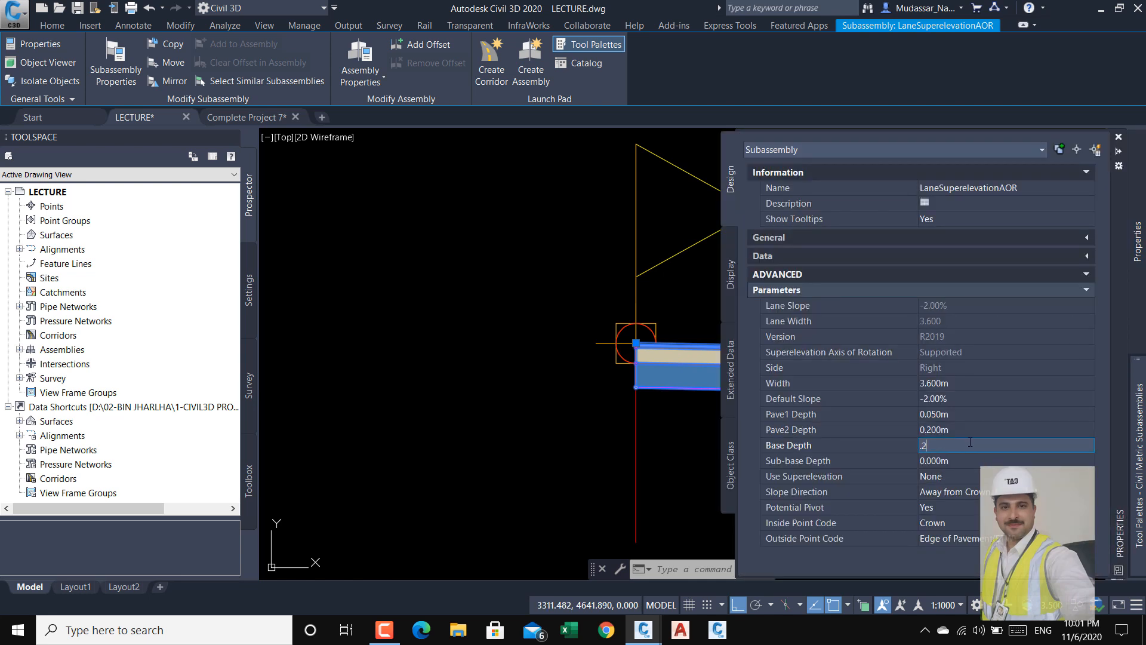
{"action": "key", "text": "Tab"}
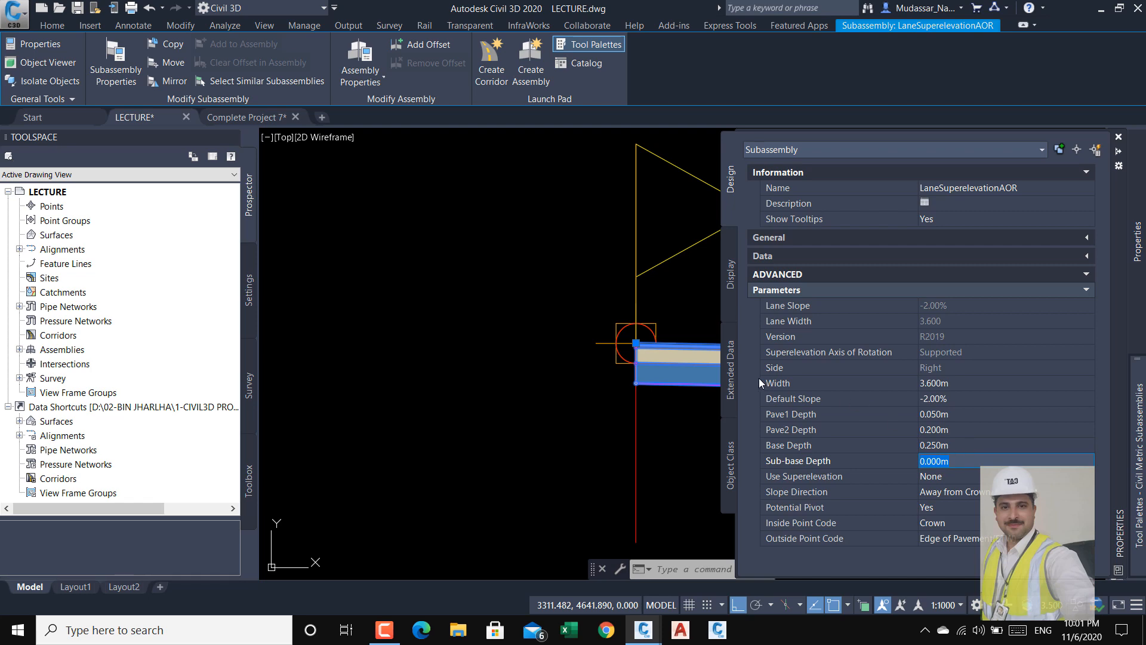
{"action": "scroll", "coordinate": [511, 320], "scroll_direction": "down", "scroll_amount": 6}
{"action": "key", "text": "Escape"}
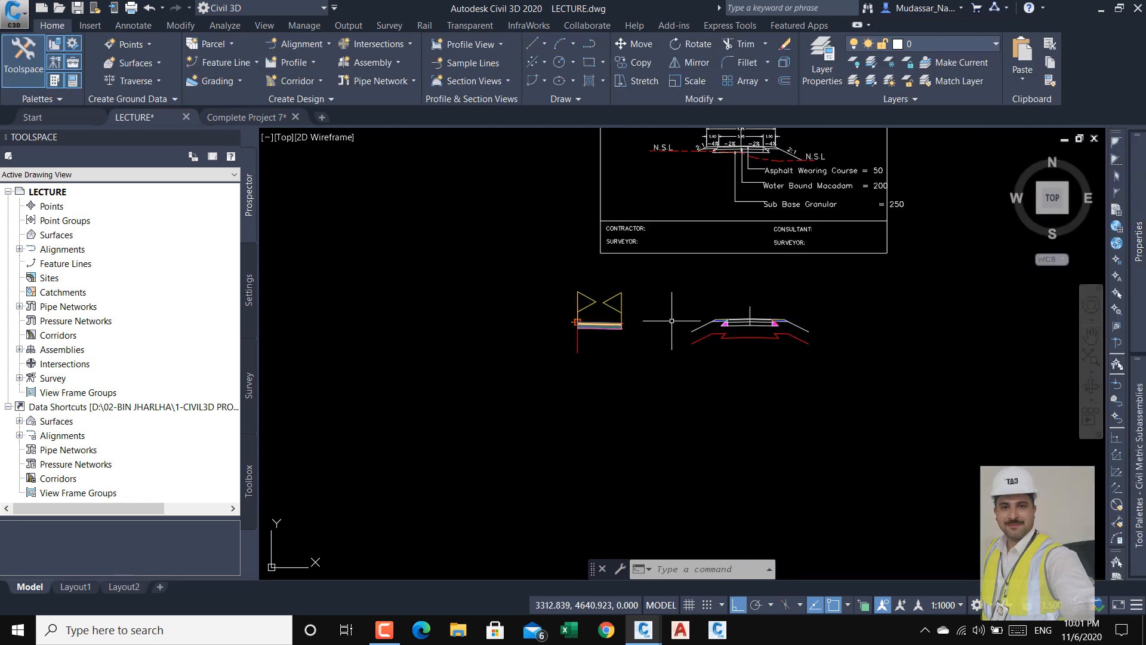
- Inspect the lane edge in the typical cross section, highlighting the road surface line and the shoulder underside line
{"action": "scroll", "coordinate": [646, 250], "scroll_direction": "up", "scroll_amount": 10}
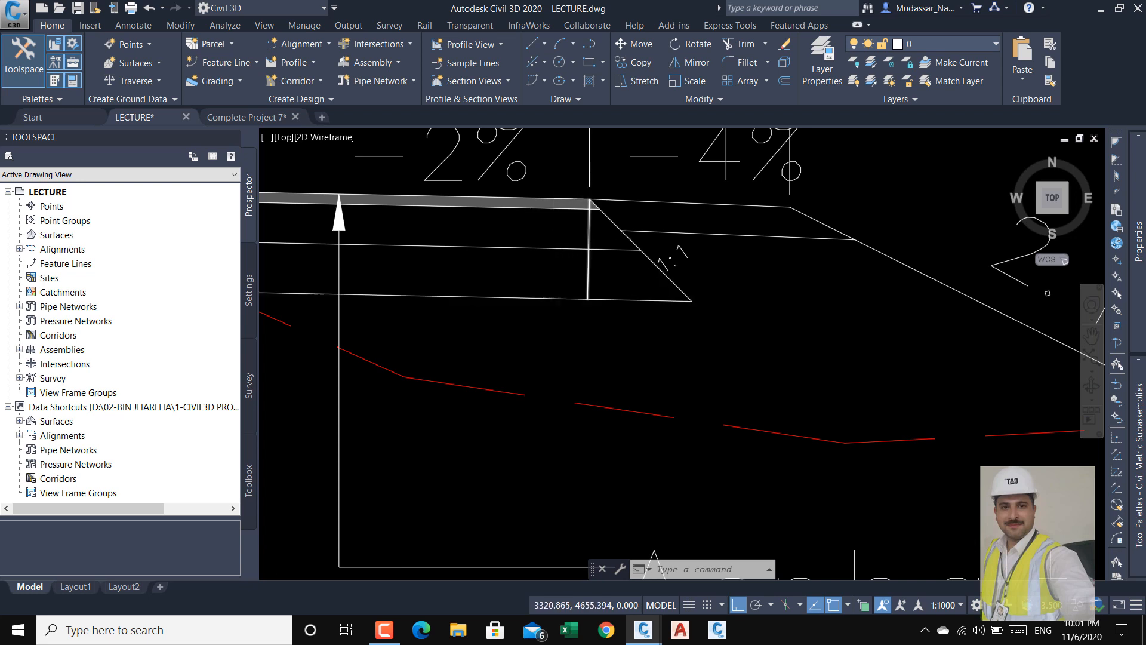
{"action": "scroll", "coordinate": [587, 226], "scroll_direction": "up", "scroll_amount": 4}
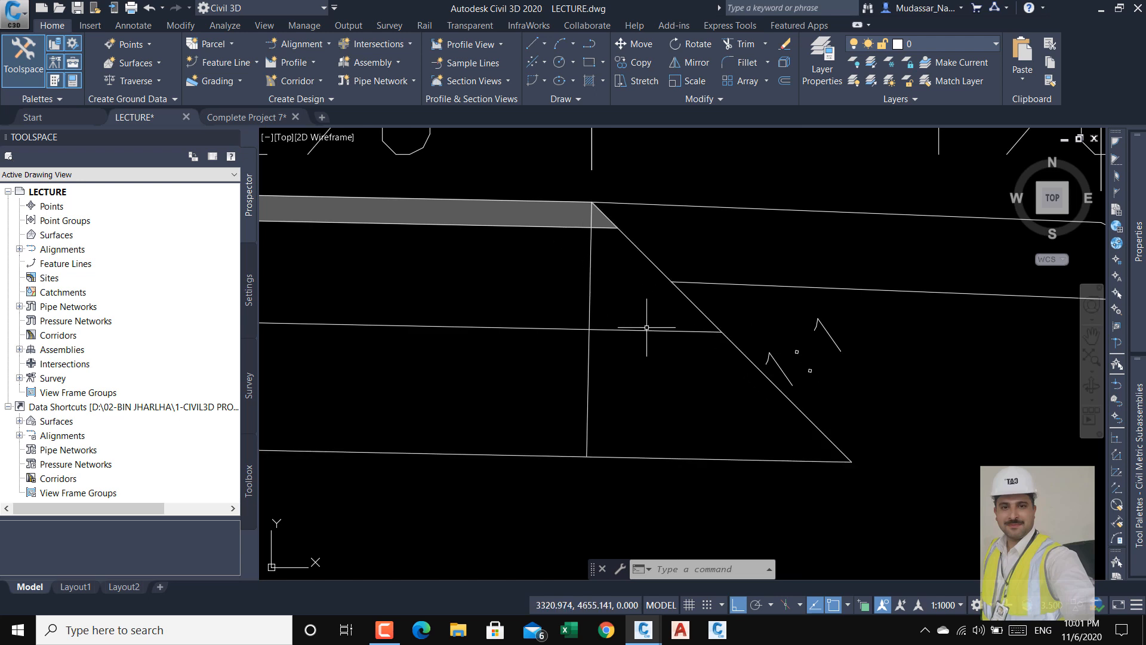
{"action": "left_click", "coordinate": [634, 205]}
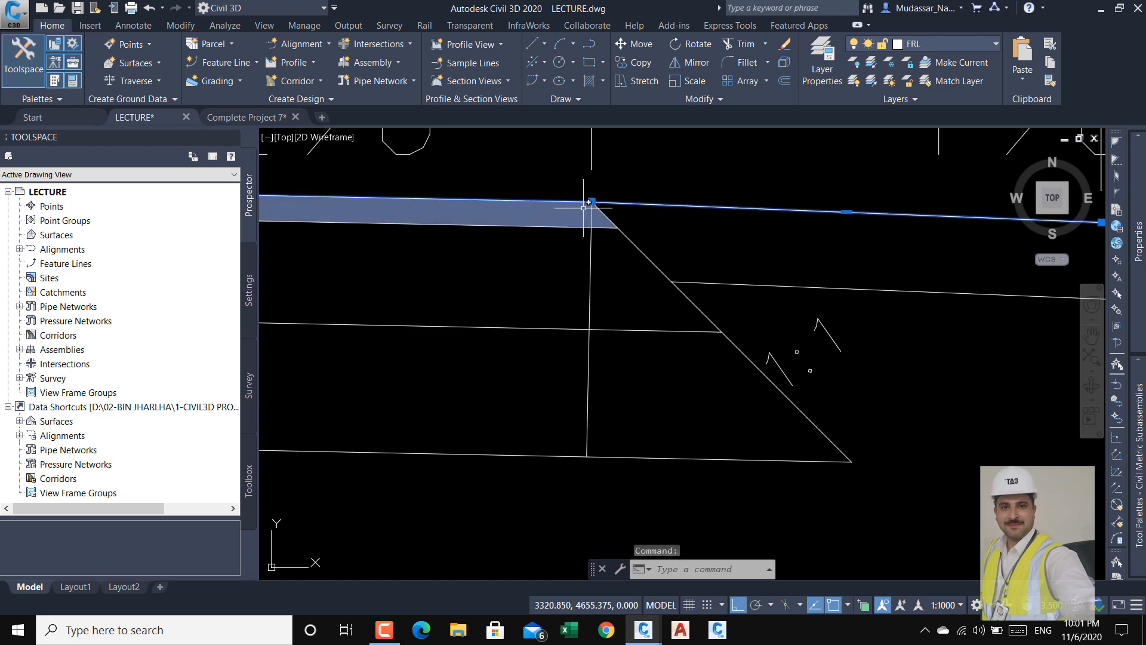
{"action": "left_click", "coordinate": [706, 283]}
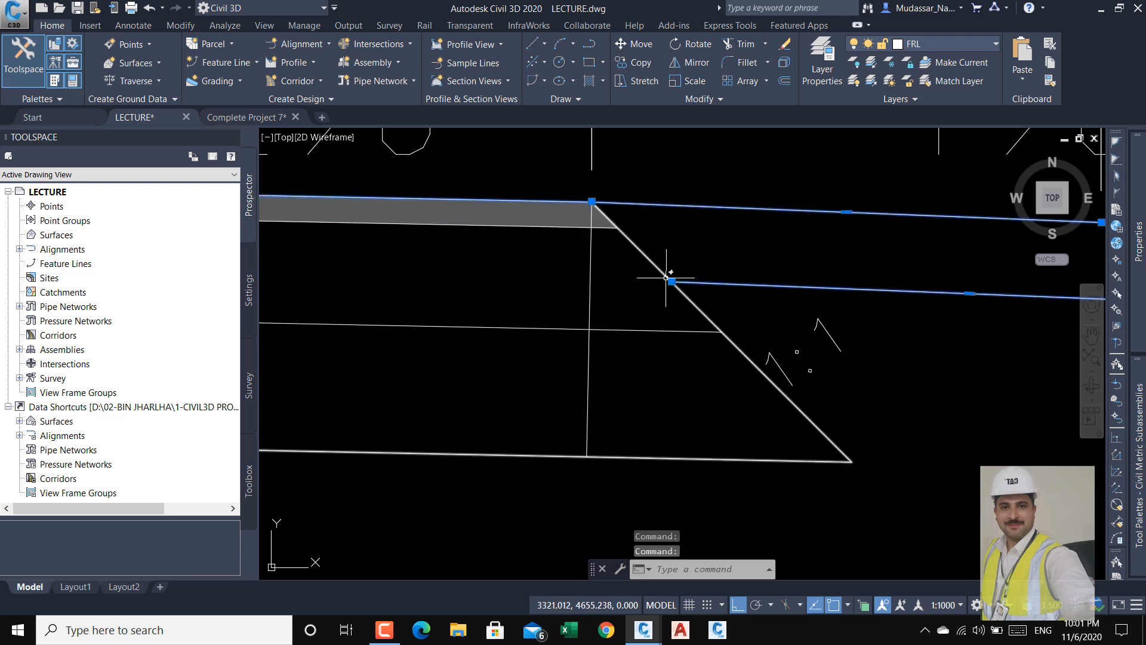
{"action": "scroll", "coordinate": [646, 251], "scroll_direction": "down", "scroll_amount": 5}
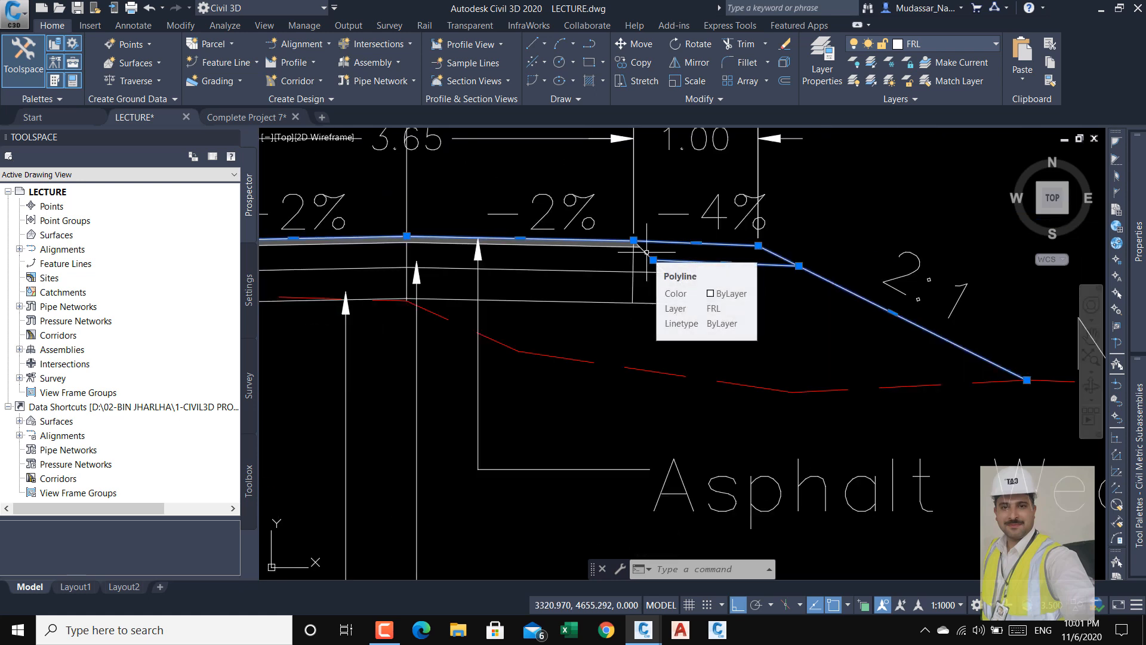
{"action": "key", "text": "Escape"}
- Examine the red, green and magenta wedges between the lane layers and the blue shoulder in the coloured section sketch
{"action": "scroll", "coordinate": [641, 345], "scroll_direction": "down", "scroll_amount": 10}
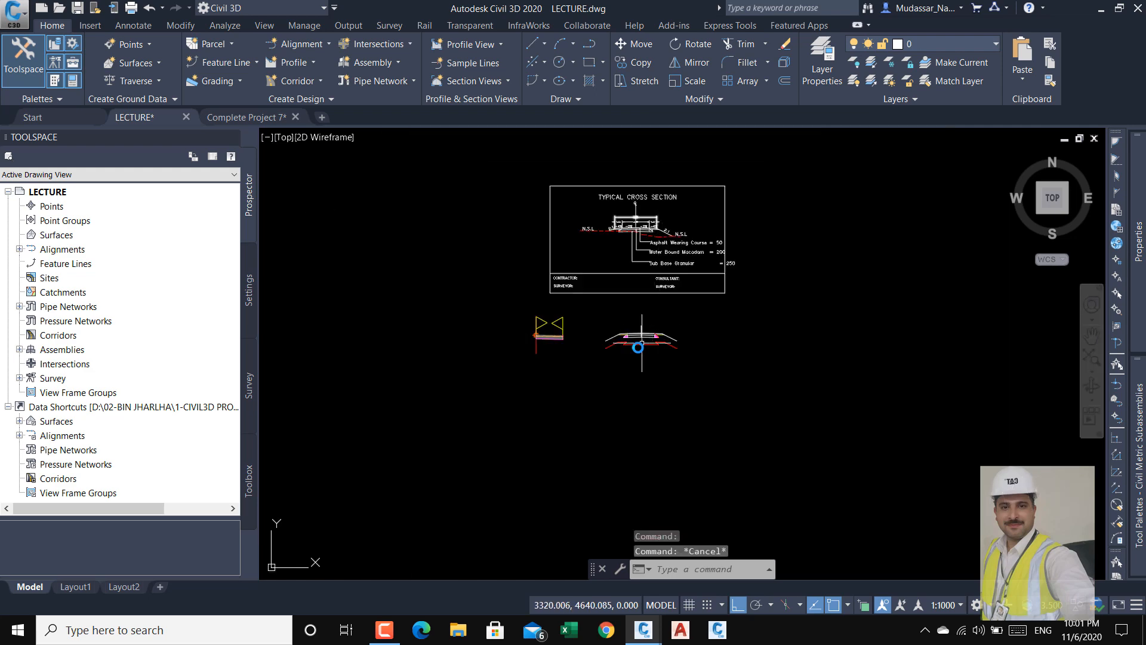
{"action": "scroll", "coordinate": [639, 298], "scroll_direction": "up", "scroll_amount": 5}
{"action": "scroll", "coordinate": [639, 256], "scroll_direction": "down", "scroll_amount": 5}
{"action": "scroll", "coordinate": [594, 293], "scroll_direction": "up", "scroll_amount": 5}
{"action": "scroll", "coordinate": [620, 250], "scroll_direction": "down", "scroll_amount": 5}
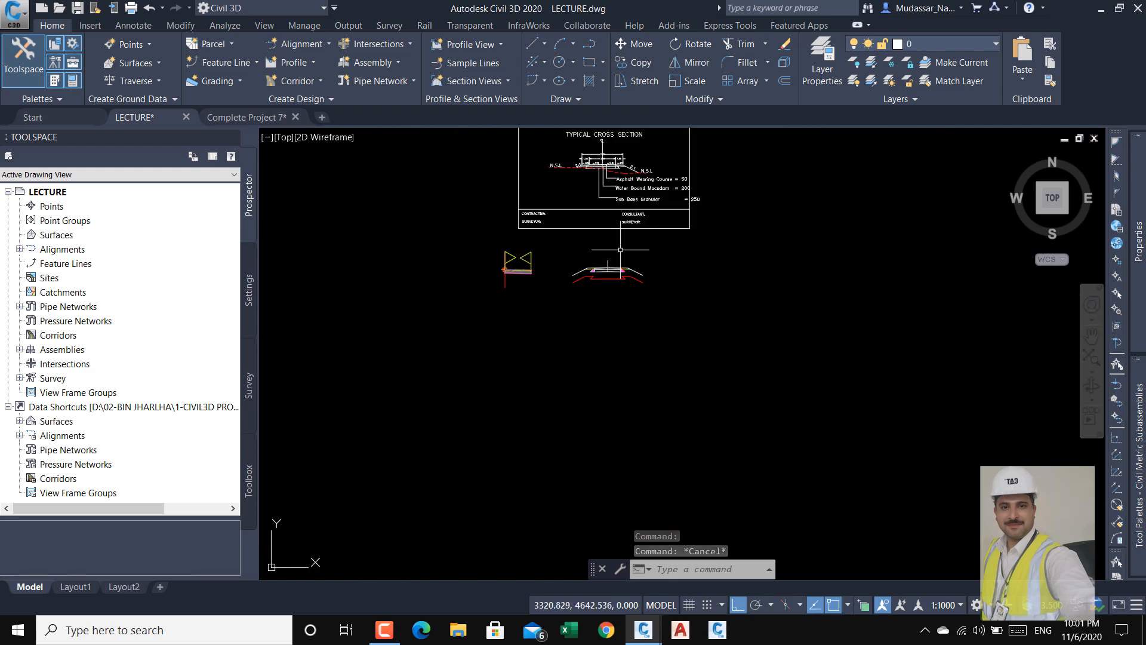
{"action": "scroll", "coordinate": [597, 270], "scroll_direction": "up", "scroll_amount": 8}
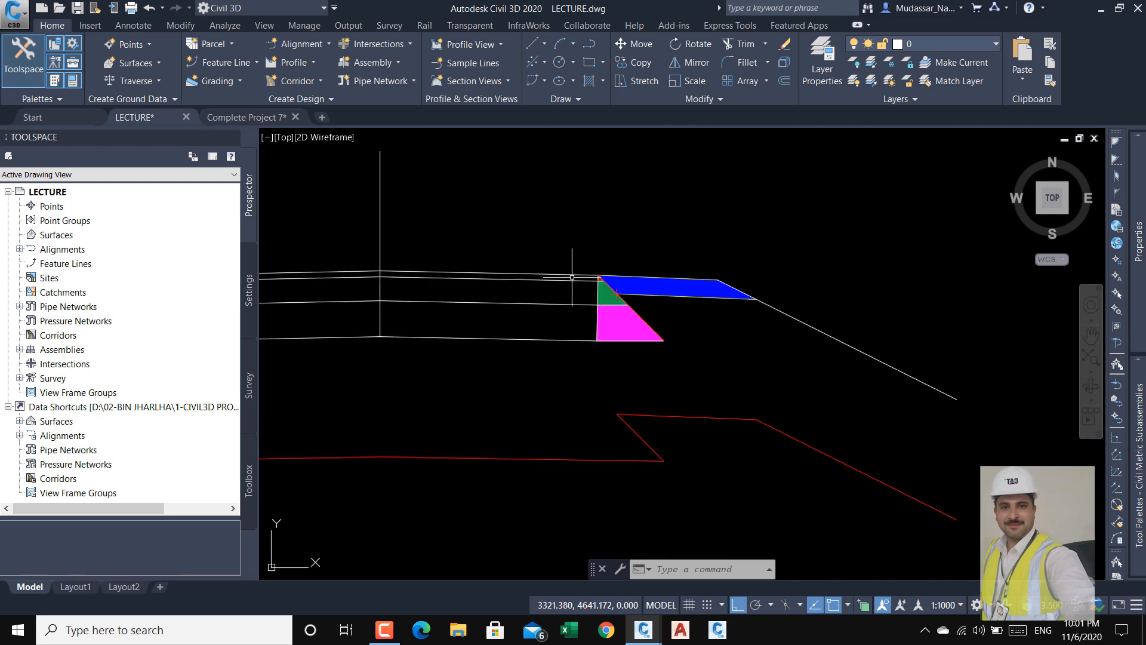
{"action": "scroll", "coordinate": [597, 272], "scroll_direction": "up", "scroll_amount": 10}
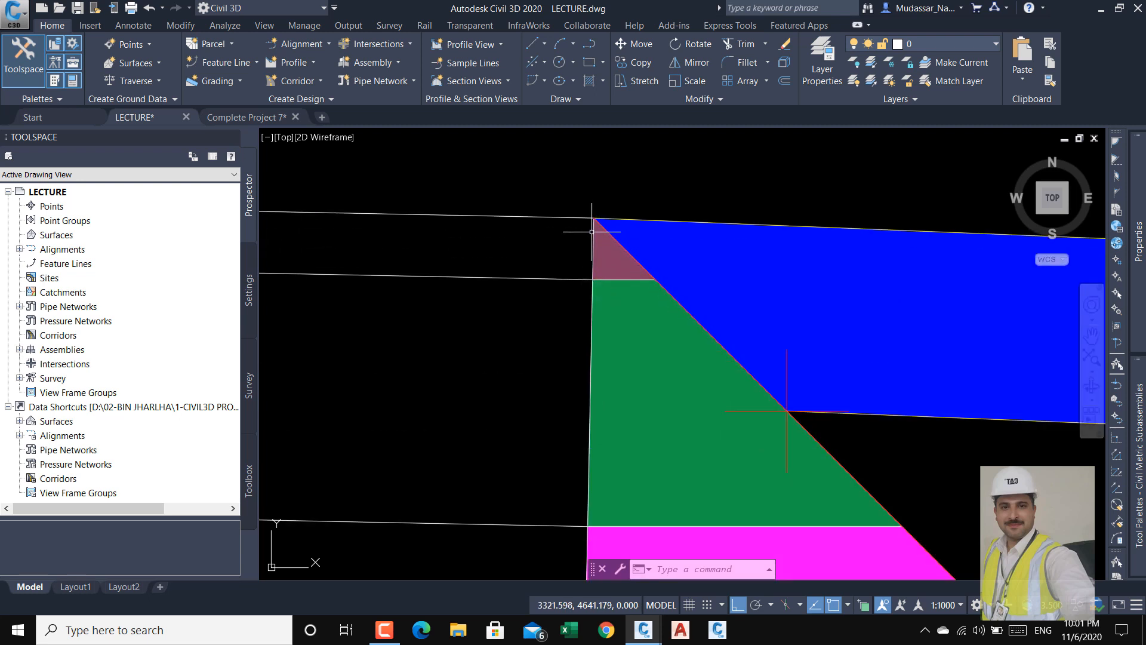
{"action": "scroll", "coordinate": [596, 272], "scroll_direction": "up", "scroll_amount": 2}
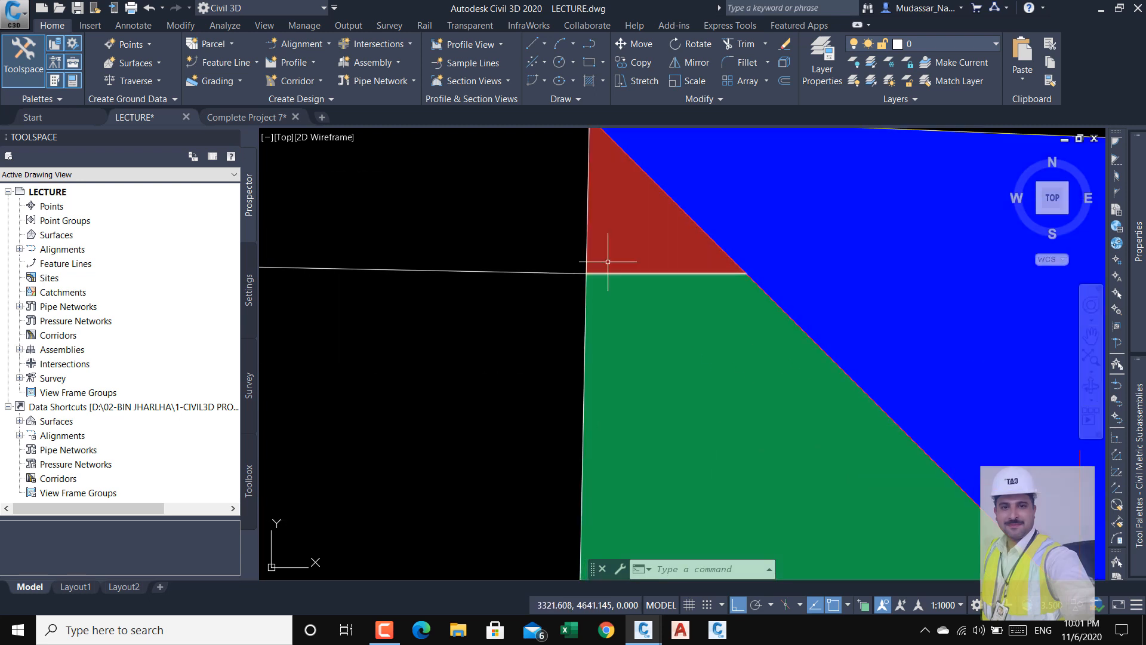
{"action": "middle_click_drag", "start_coordinate": [610, 229], "coordinate": [617, 351]}
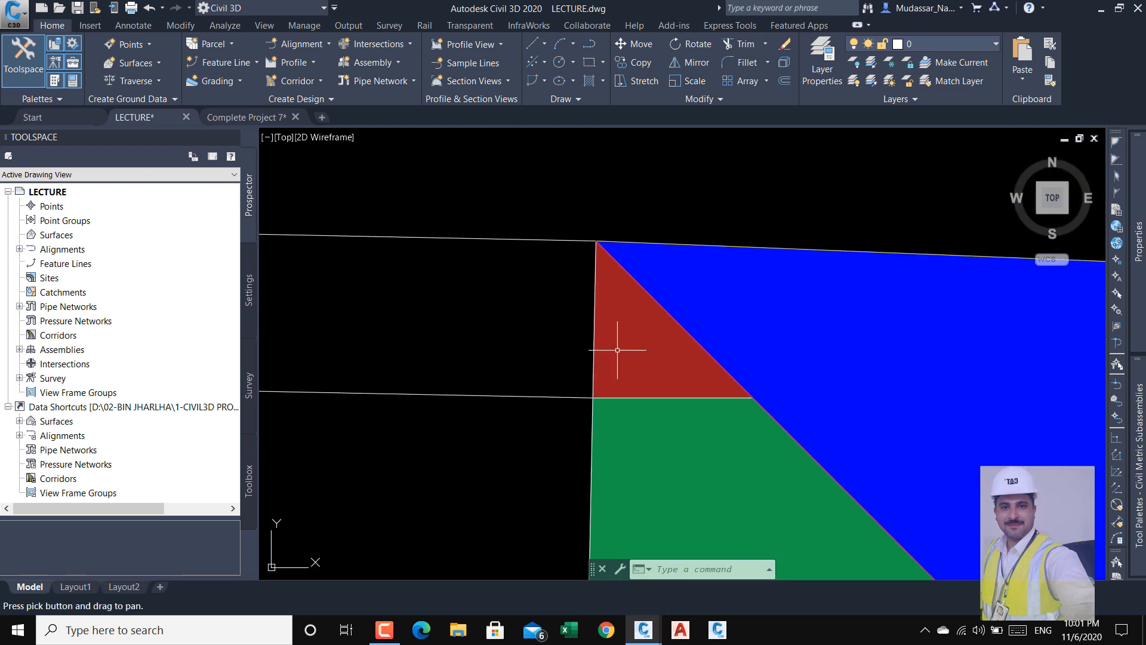
{"action": "scroll", "coordinate": [606, 252], "scroll_direction": "up", "scroll_amount": 4}
{"action": "scroll", "coordinate": [583, 238], "scroll_direction": "down", "scroll_amount": 2}
{"action": "scroll", "coordinate": [583, 238], "scroll_direction": "down", "scroll_amount": 6}
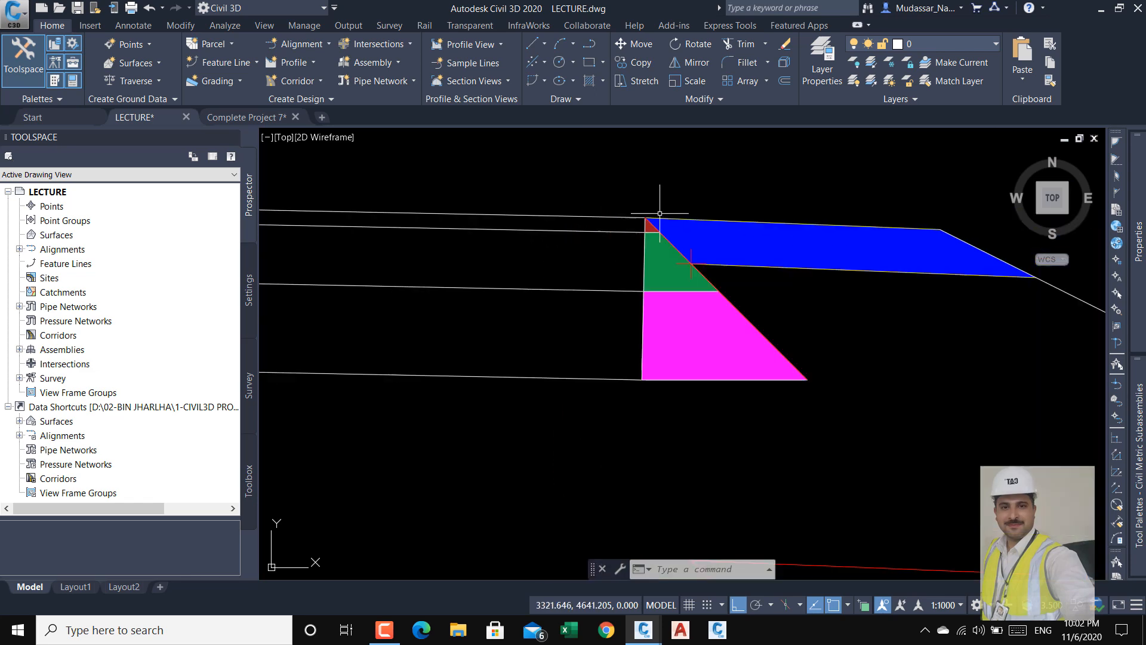
- Attach a GenericPavementStructure subassembly to the top outer marker point of the assembly's lane
{"action": "scroll", "coordinate": [522, 274], "scroll_direction": "up", "scroll_amount": 6}
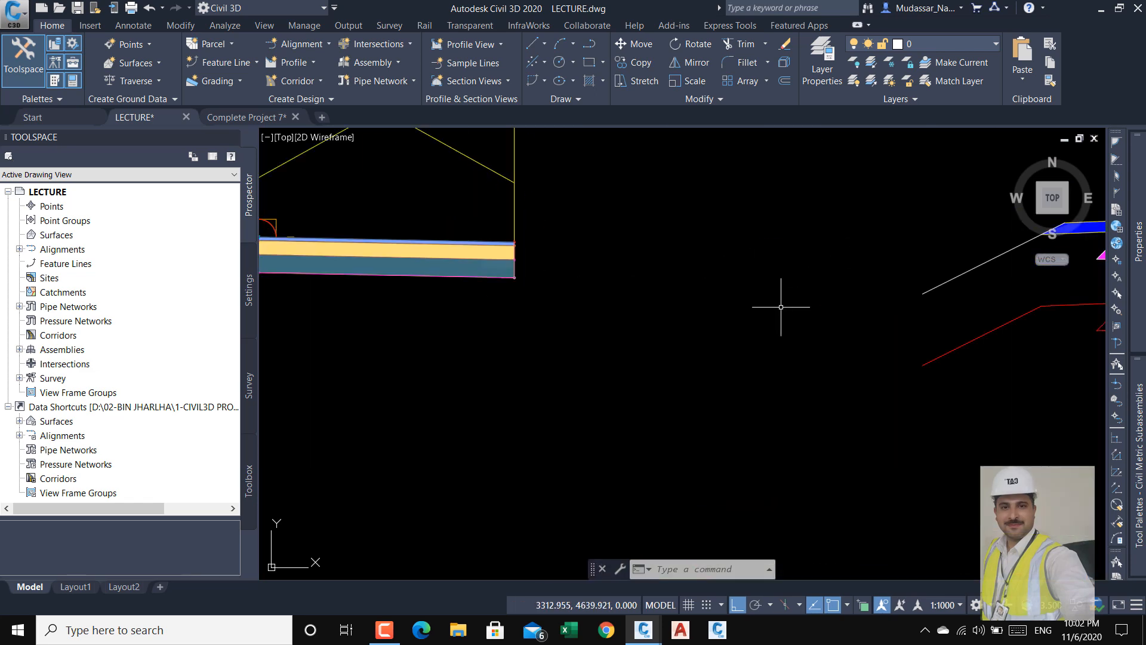
{"action": "mouse_move", "coordinate": [1143, 411]}
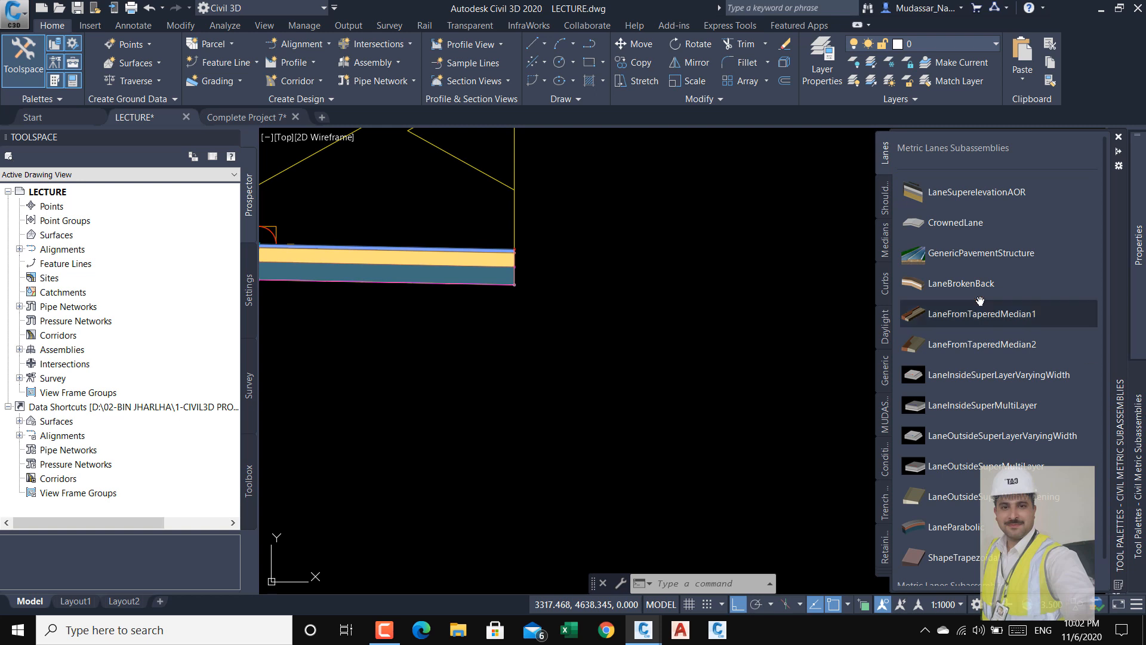
{"action": "left_click", "coordinate": [949, 252]}
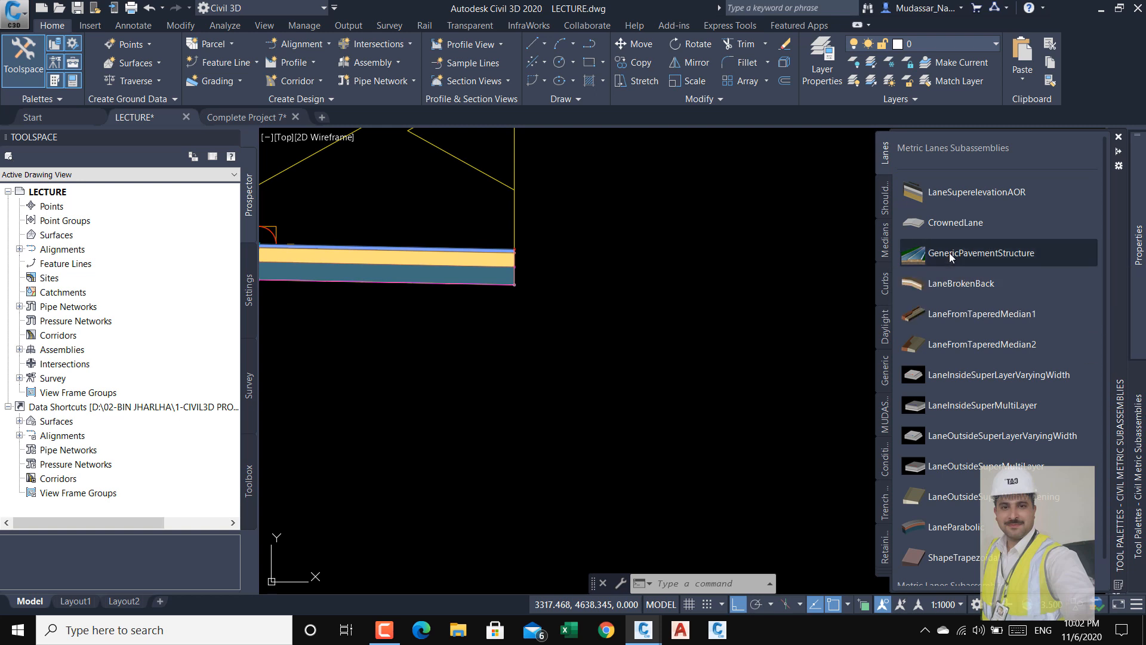
{"action": "scroll", "coordinate": [518, 242], "scroll_direction": "up", "scroll_amount": 5}
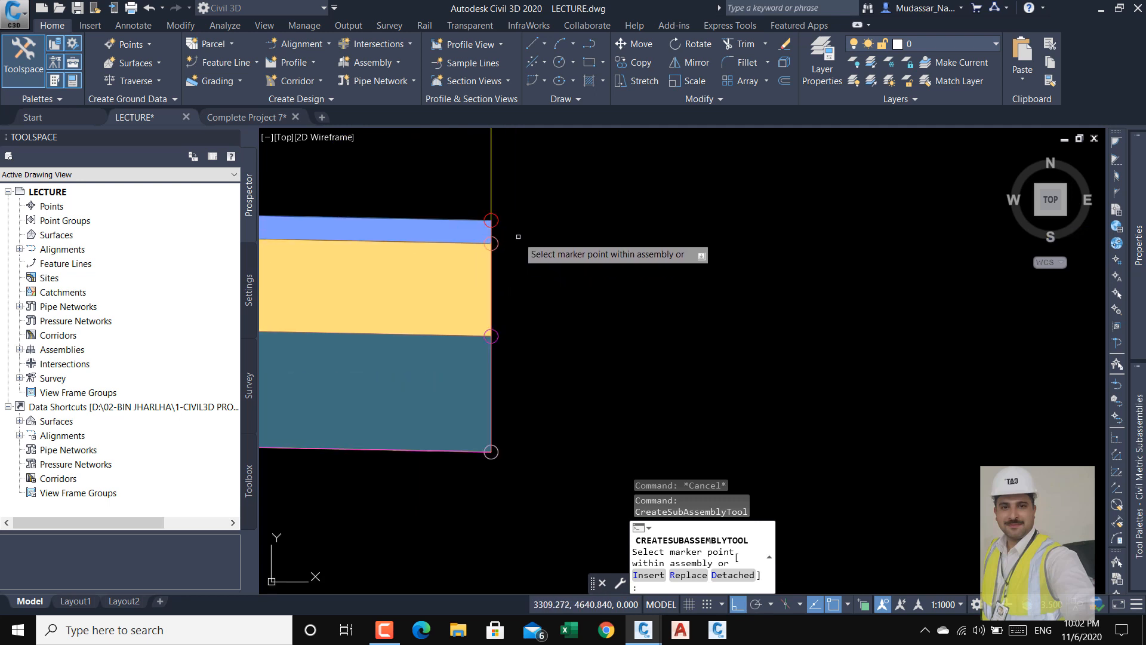
{"action": "left_click", "coordinate": [491, 221]}
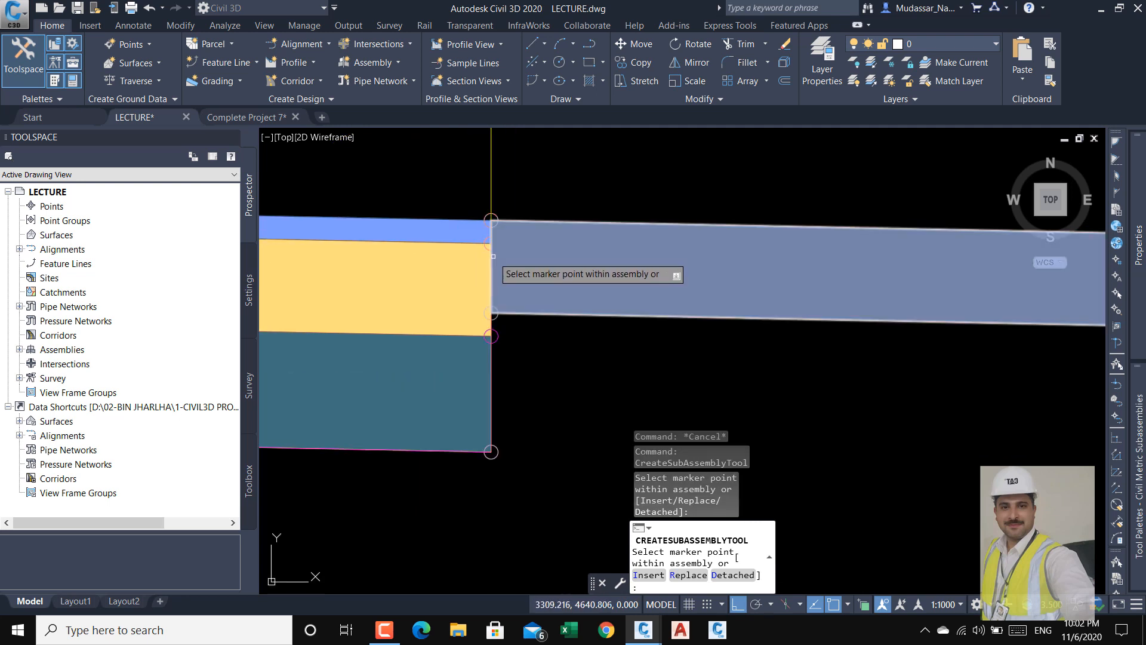
{"action": "scroll", "coordinate": [442, 292], "scroll_direction": "down", "scroll_amount": 2}
{"action": "key", "text": "Escape"}
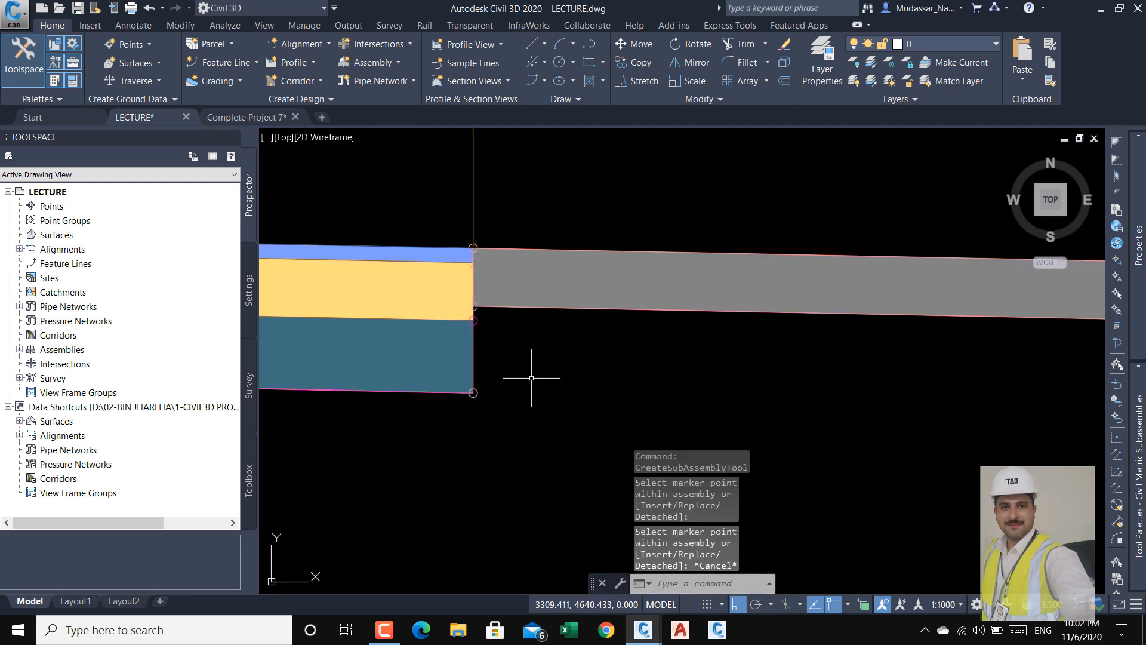
- Compare the attached pavement structure at the lane edge with the coloured wedges in the section sketch
{"action": "scroll", "coordinate": [531, 378], "scroll_direction": "down", "scroll_amount": 4}
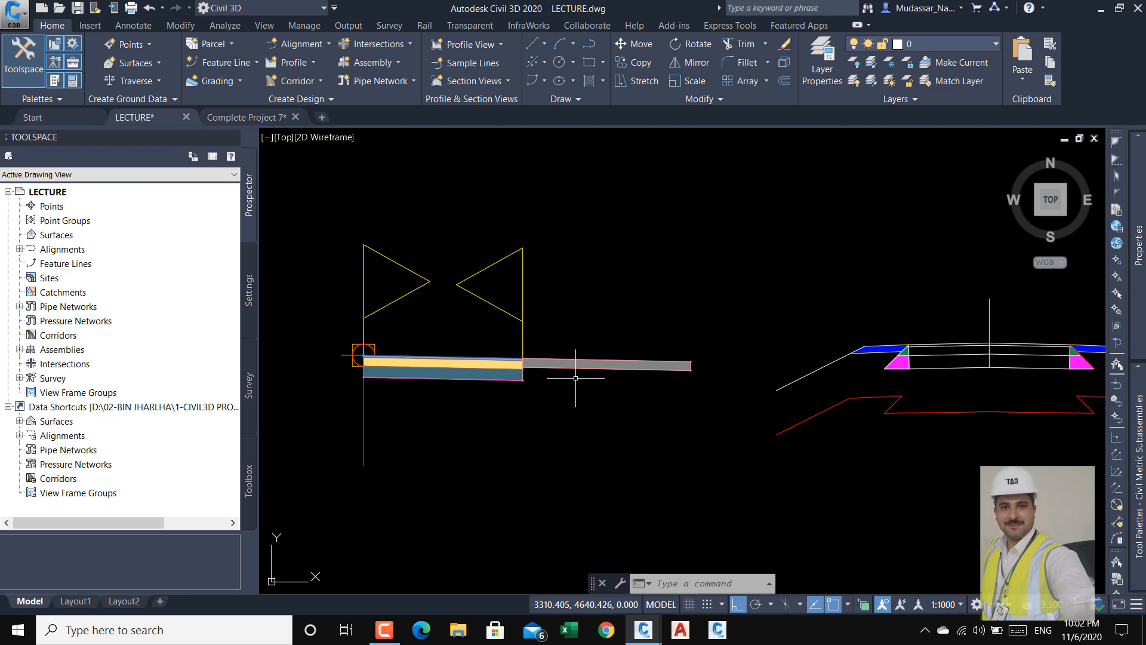
{"action": "middle_click_drag", "start_coordinate": [829, 373], "coordinate": [713, 374]}
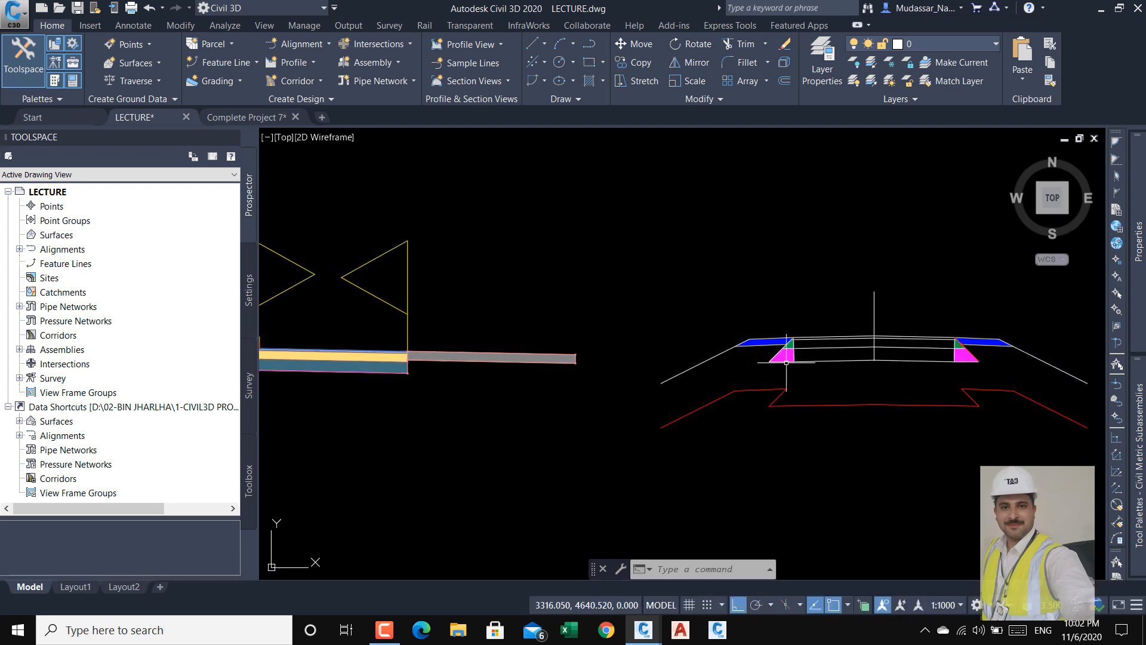
{"action": "scroll", "coordinate": [952, 343], "scroll_direction": "up", "scroll_amount": 2}
{"action": "scroll", "coordinate": [629, 356], "scroll_direction": "down", "scroll_amount": 4}
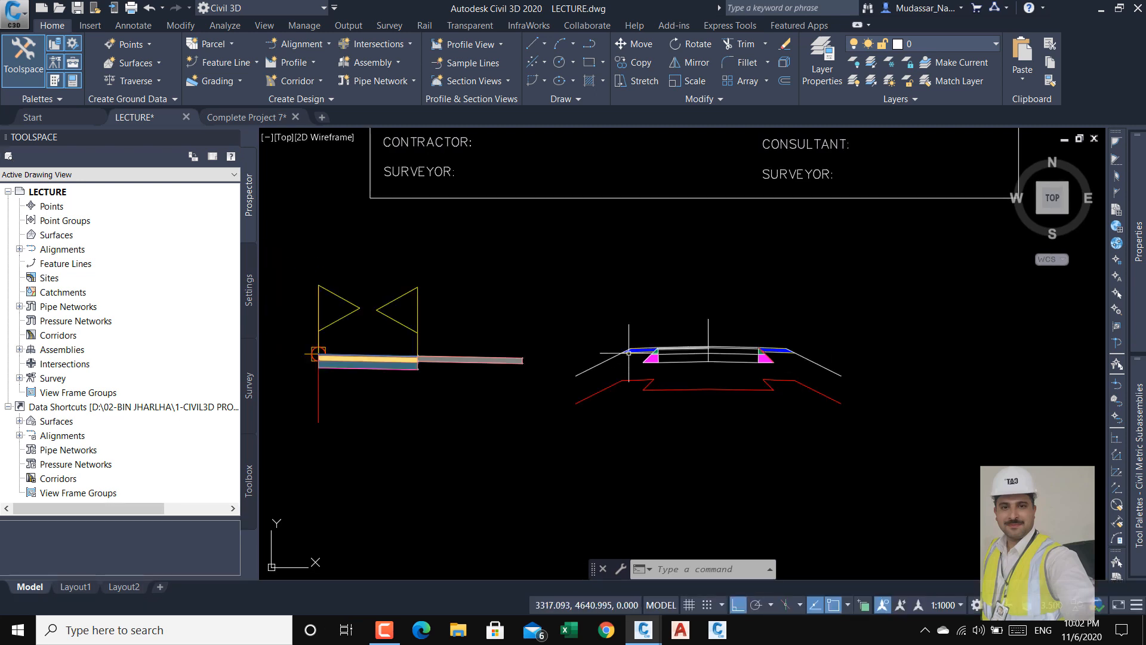
{"action": "scroll", "coordinate": [385, 378], "scroll_direction": "up", "scroll_amount": 2}
{"action": "scroll", "coordinate": [384, 379], "scroll_direction": "up", "scroll_amount": 3}
{"action": "middle_click_drag", "start_coordinate": [605, 265], "coordinate": [426, 358]}
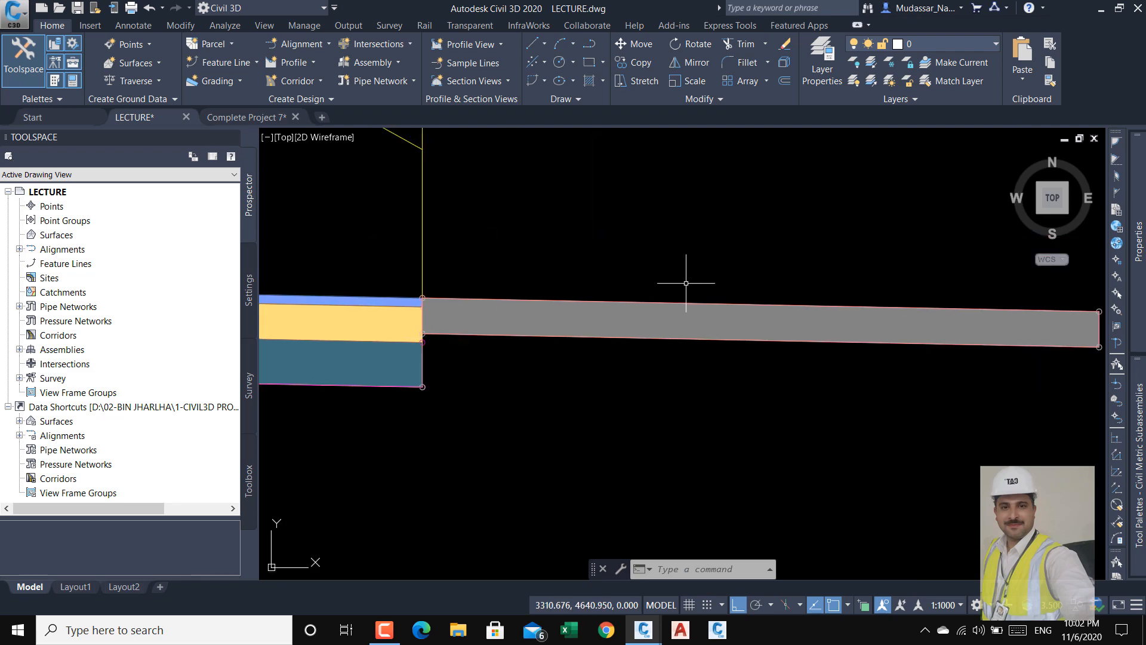
- Set the Depth of the GenericPavementStructure at the lane's outer edge to 0.05 m
{"action": "left_click", "coordinate": [710, 258]}
{"action": "left_click", "coordinate": [615, 382]}
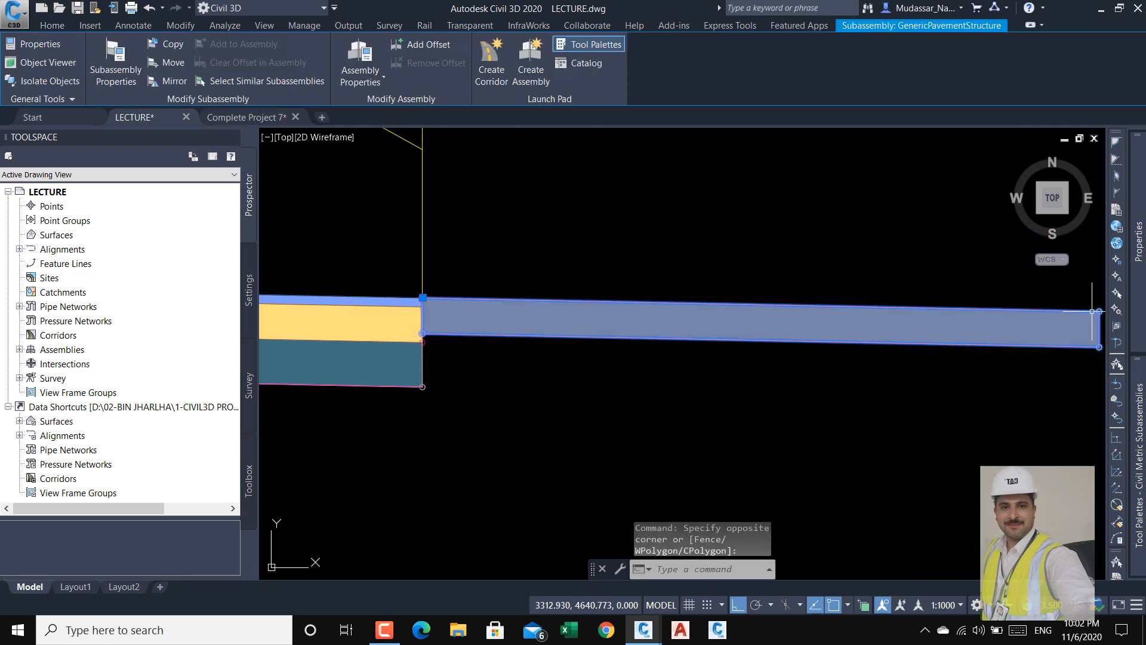
{"action": "mouse_move", "coordinate": [1140, 289]}
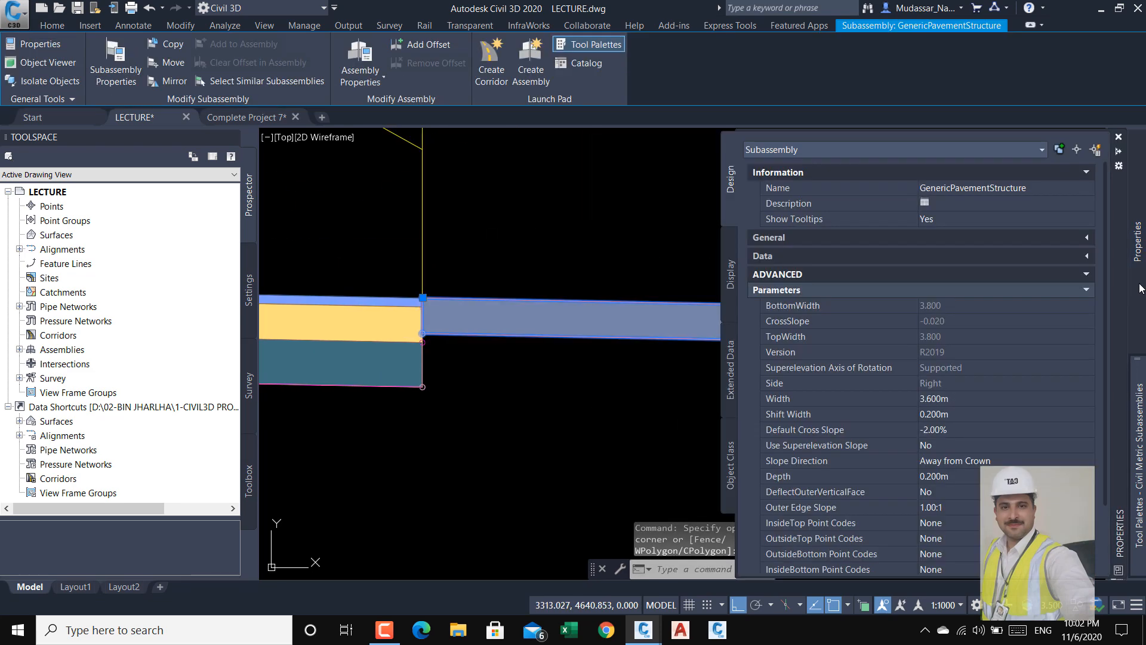
{"action": "left_click", "coordinate": [961, 403]}
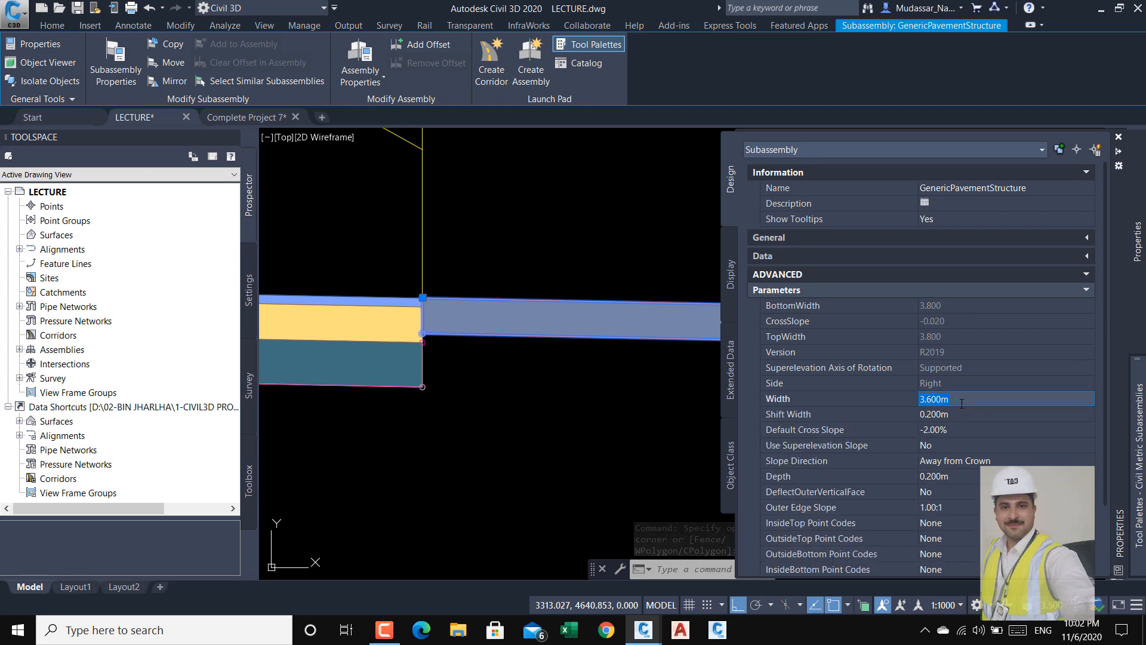
{"action": "left_click", "coordinate": [955, 477]}
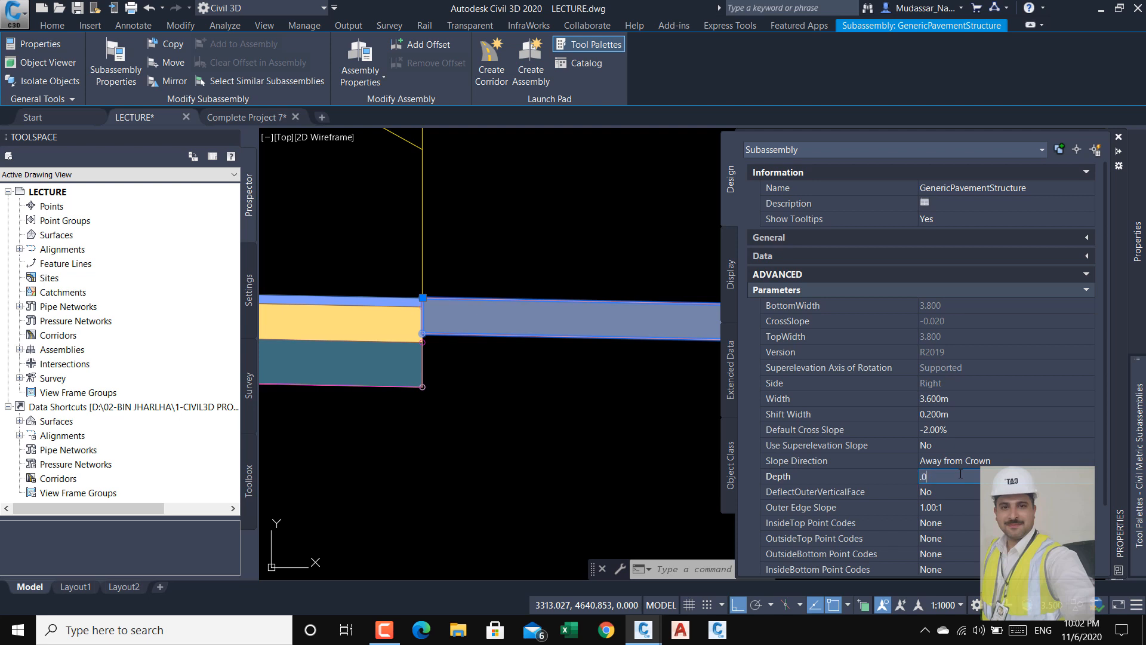
{"action": "type", "text": ".05"}
{"action": "key", "text": "Return"}
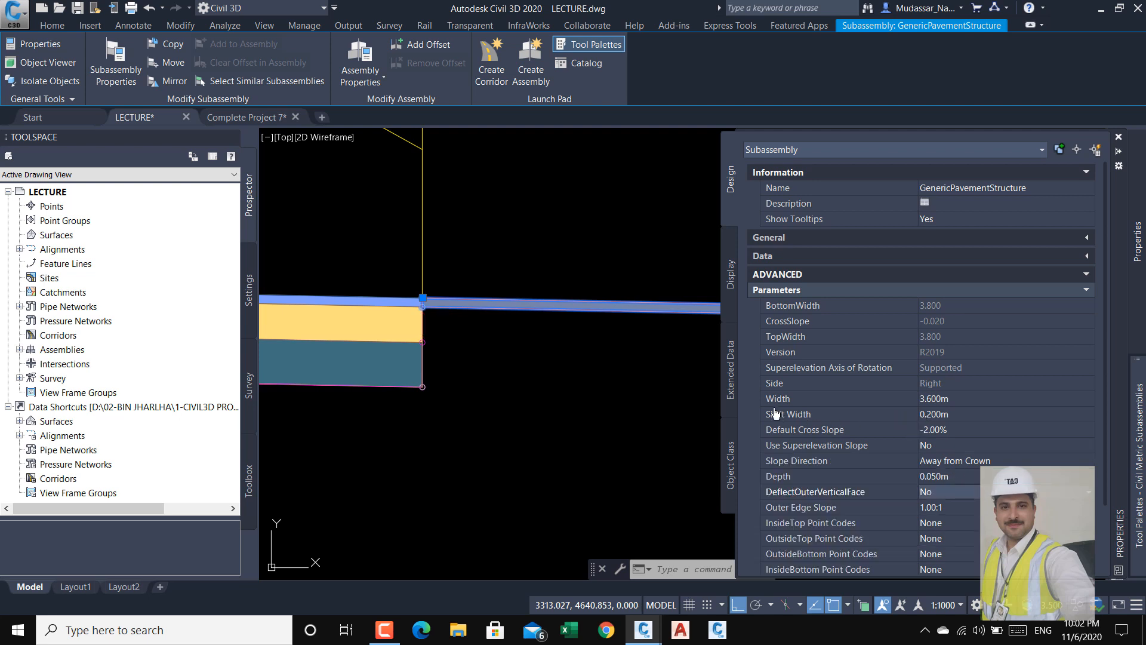
- Try to set the GenericPavementStructure's Width to 0
{"action": "left_click", "coordinate": [967, 404]}
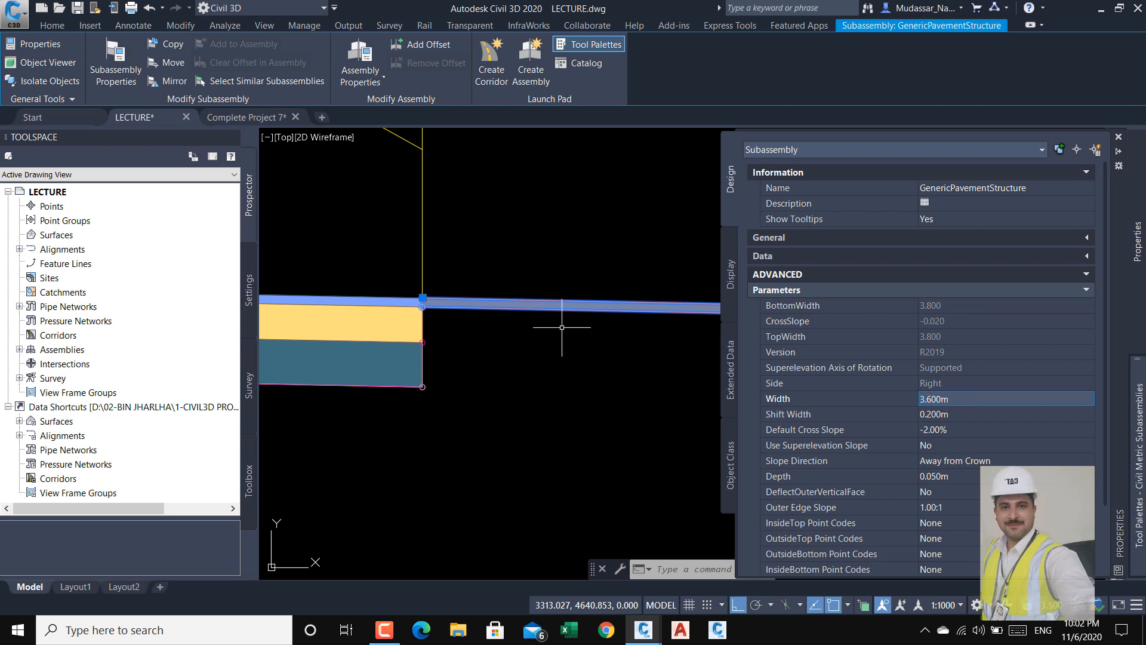
{"action": "scroll", "coordinate": [573, 328], "scroll_direction": "down", "scroll_amount": 3}
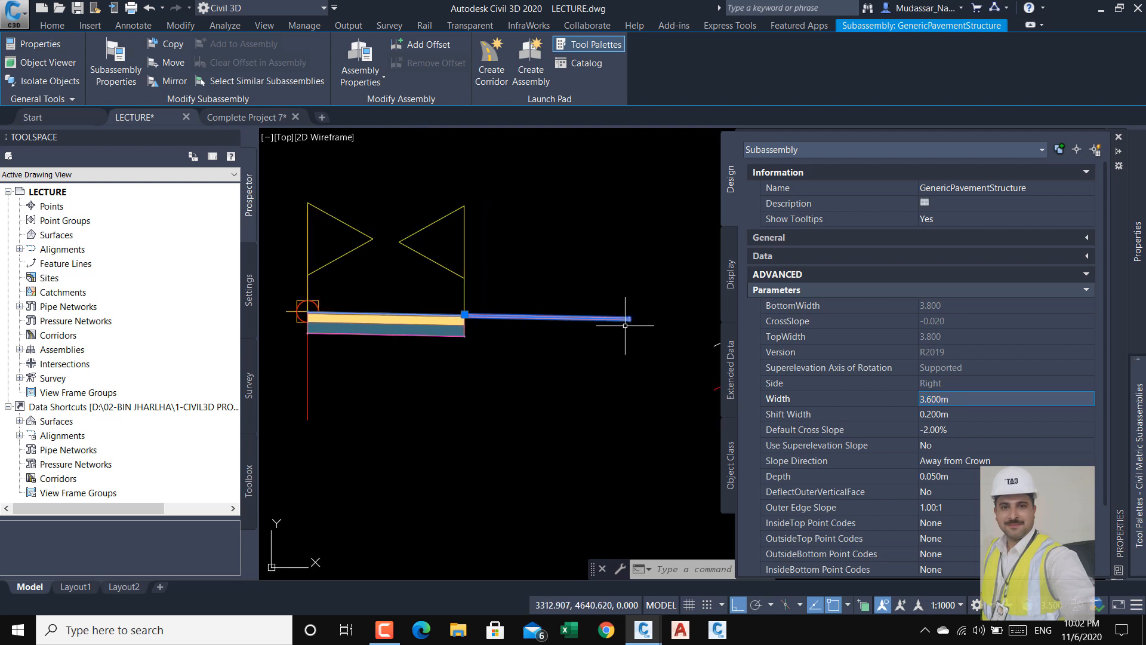
{"action": "left_click", "coordinate": [963, 400]}
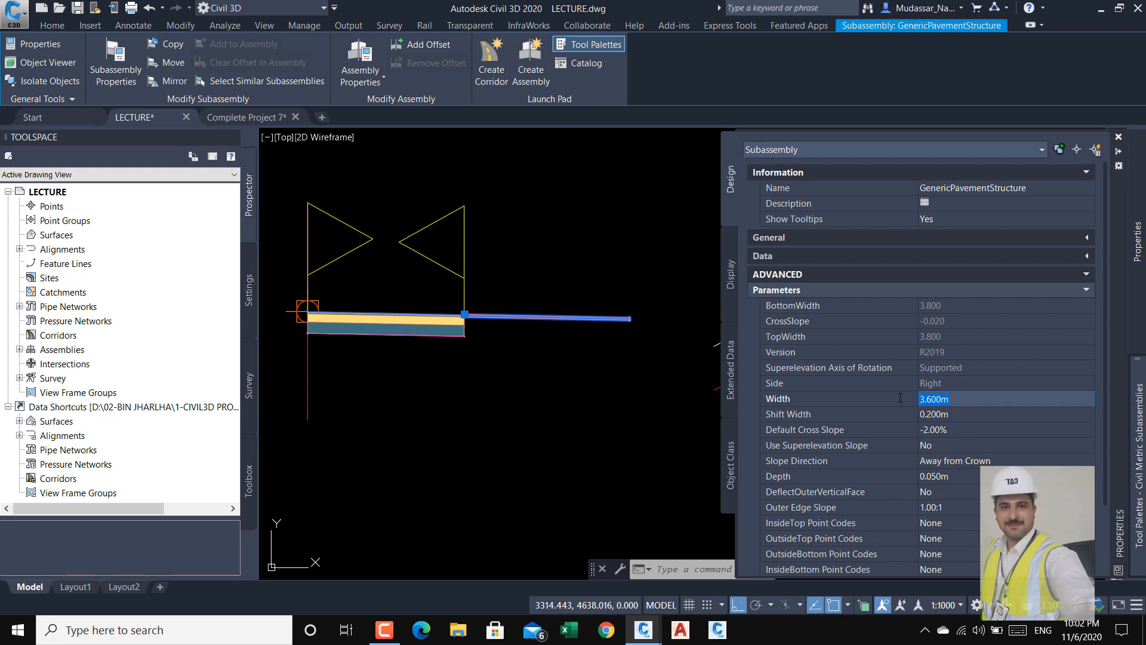
{"action": "type", "text": "0"}
{"action": "key", "text": "Return"}
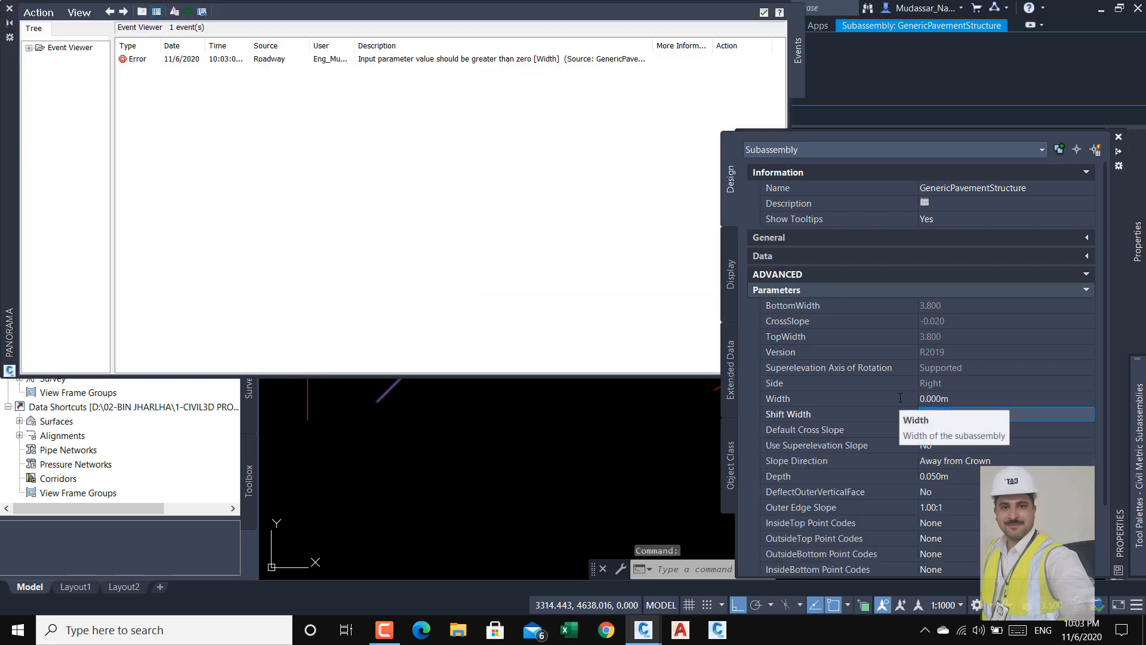
{"action": "left_click", "coordinate": [10, 9]}
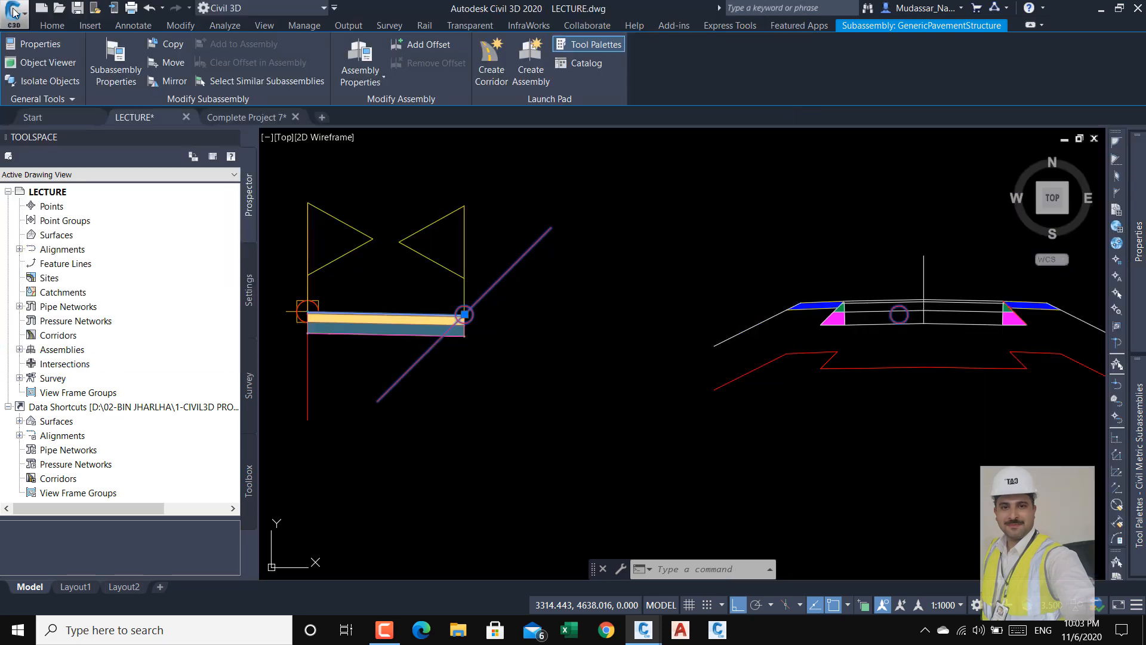
- Set the GenericPavementStructure's Width to 0.0001 m and deselect it
{"action": "mouse_move", "coordinate": [1137, 303]}
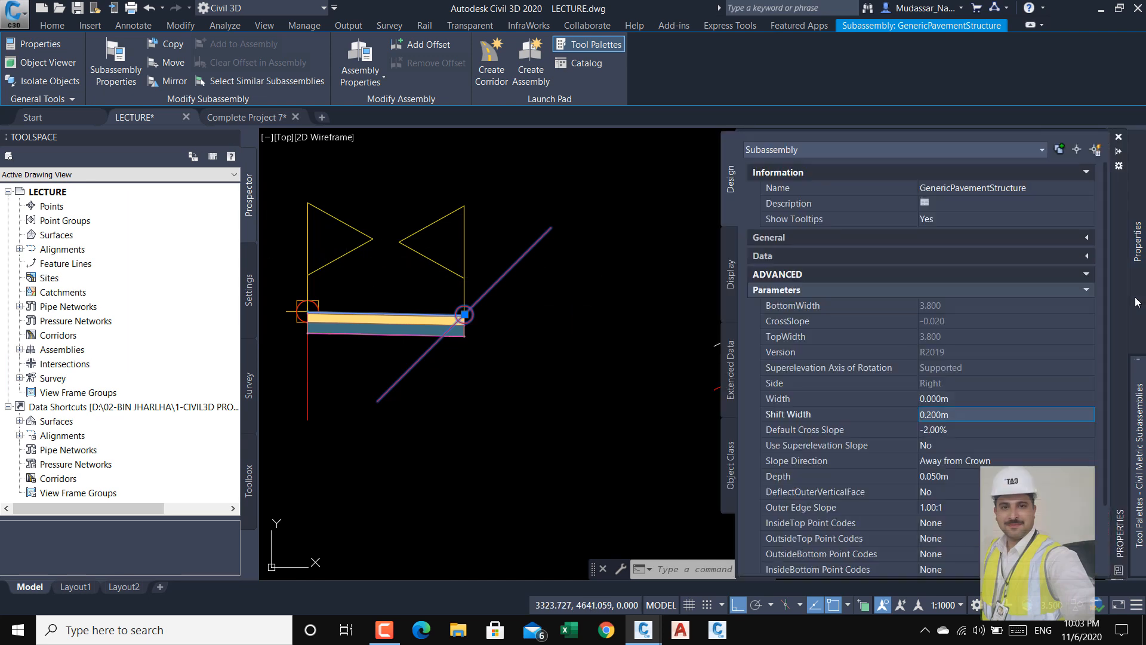
{"action": "left_click", "coordinate": [958, 401]}
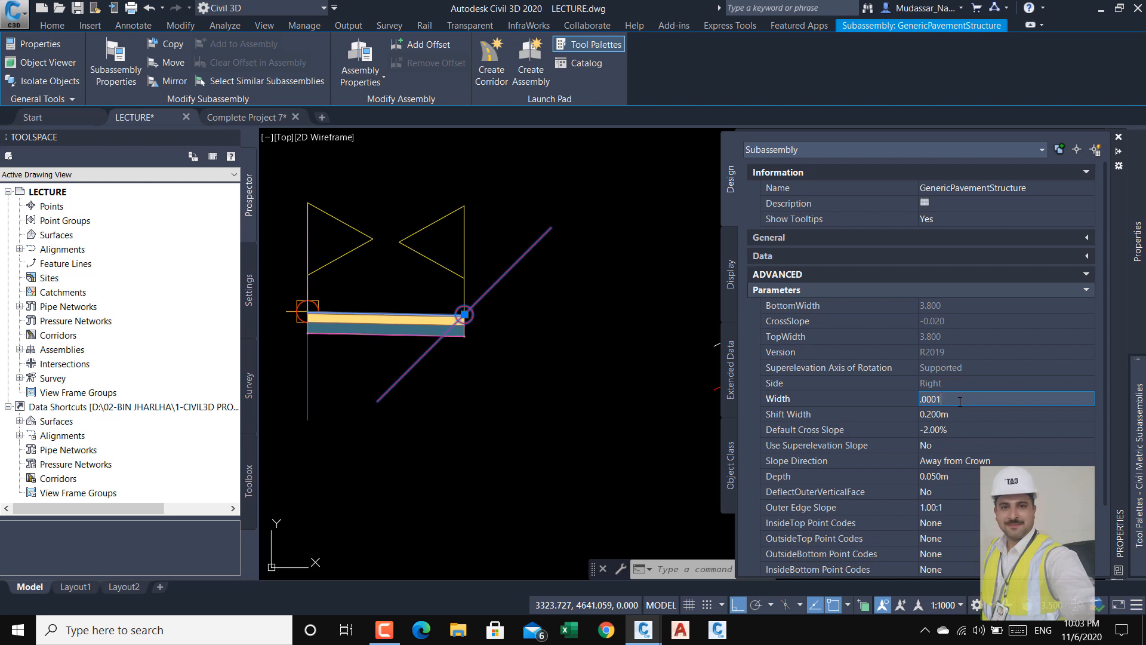
{"action": "type", "text": ".0001"}
{"action": "key", "text": "Tab"}
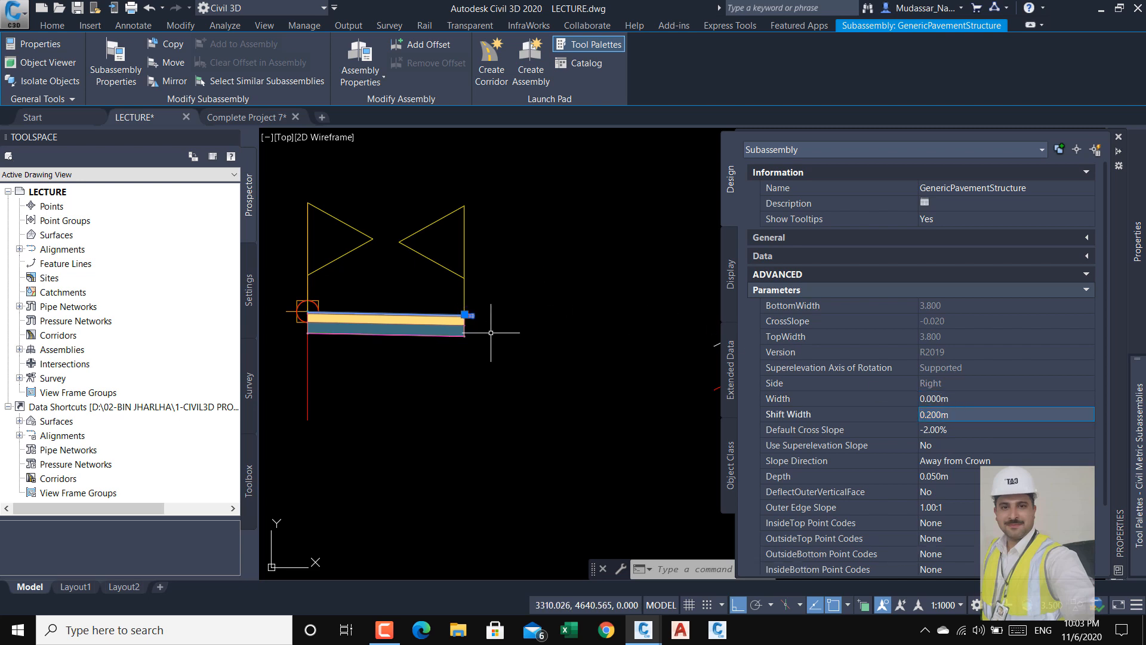
{"action": "scroll", "coordinate": [470, 323], "scroll_direction": "up", "scroll_amount": 7}
{"action": "middle_click_drag", "start_coordinate": [471, 283], "coordinate": [491, 295]}
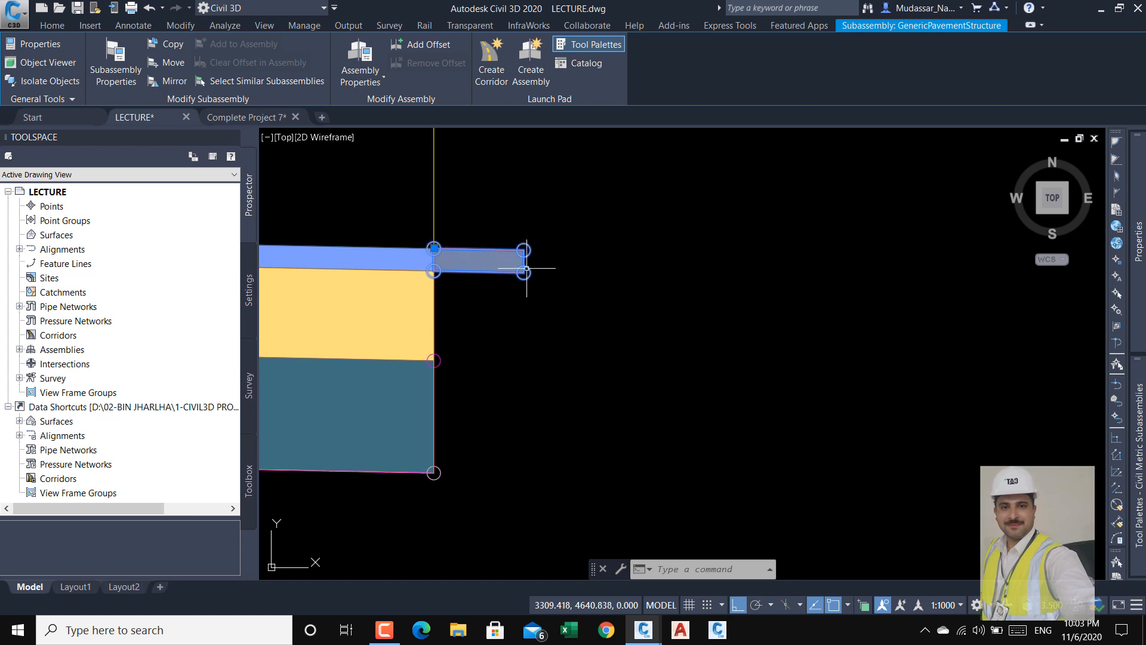
{"action": "key", "text": "Escape"}
{"action": "left_click", "coordinate": [477, 248]}
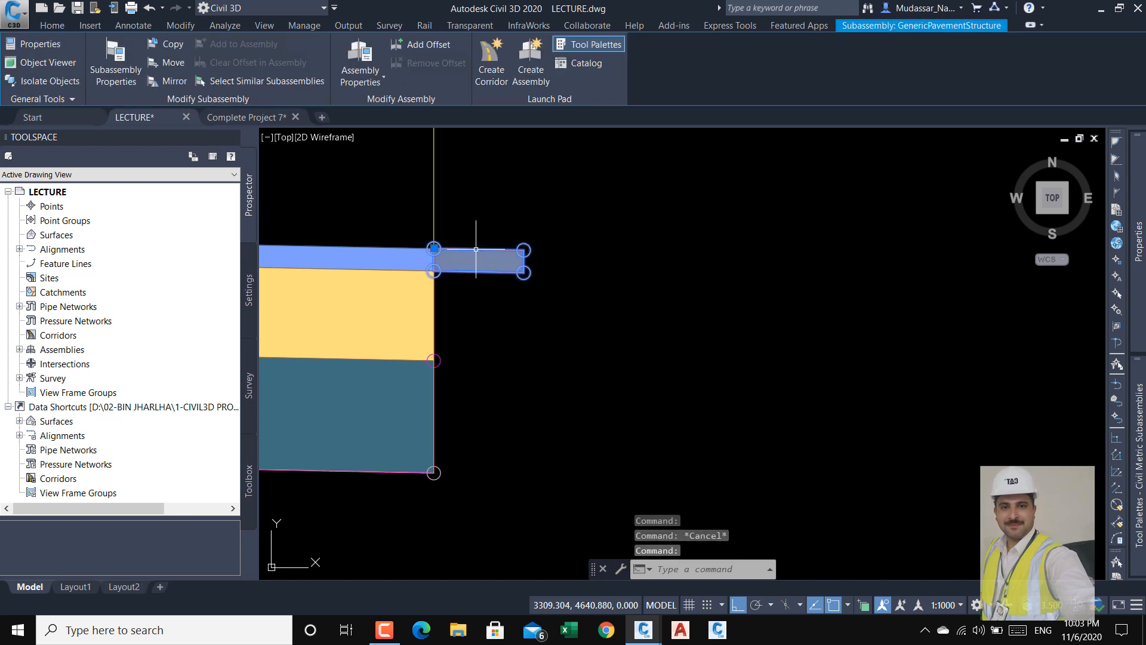
{"action": "key", "text": "Escape"}
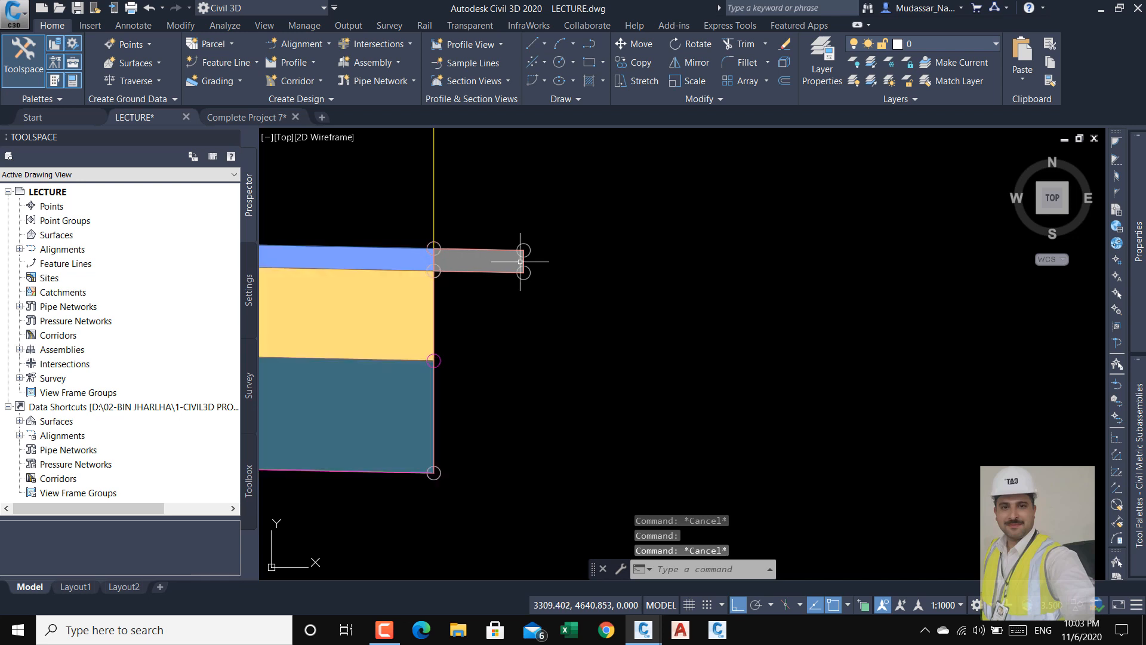
- Set the Shift Width of the GenericPavementStructure beside the lane's top layer to 0.000 m, following the wedge in the section sketch
{"action": "scroll", "coordinate": [457, 257], "scroll_direction": "down", "scroll_amount": 5}
{"action": "scroll", "coordinate": [715, 274], "scroll_direction": "down", "scroll_amount": 3}
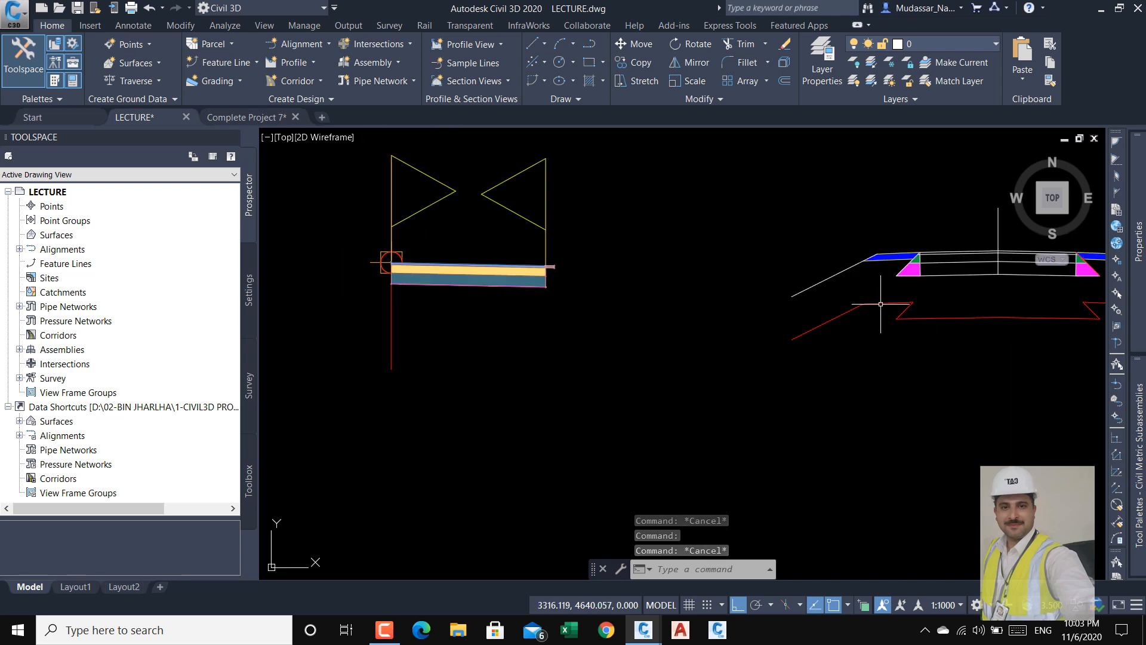
{"action": "scroll", "coordinate": [653, 289], "scroll_direction": "up", "scroll_amount": 9}
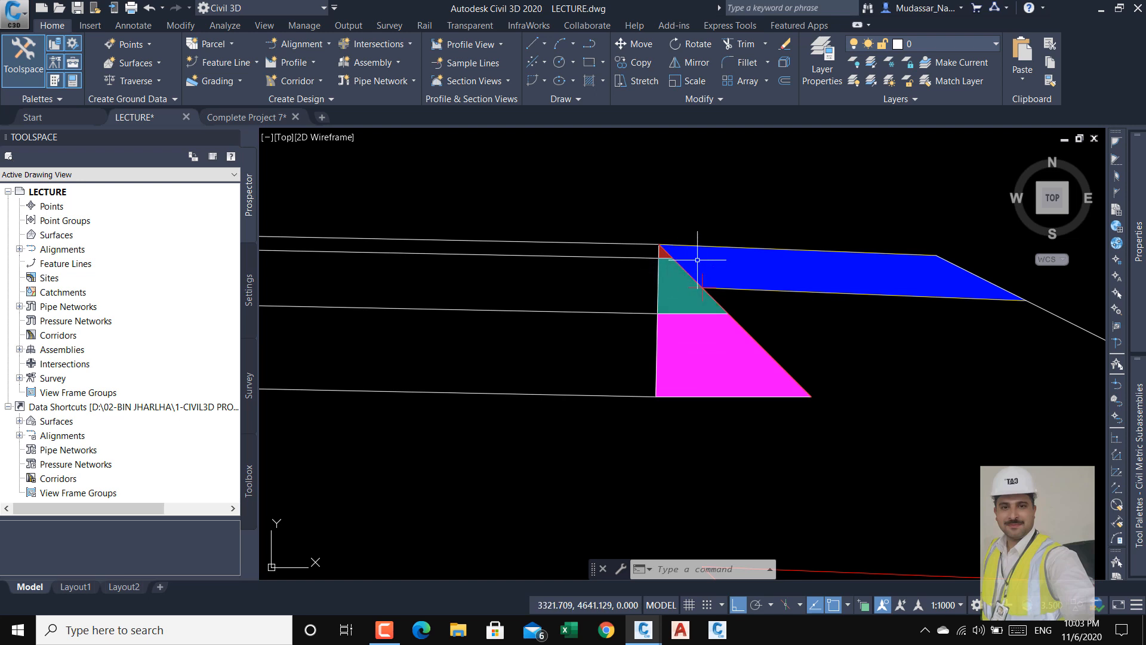
{"action": "scroll", "coordinate": [685, 248], "scroll_direction": "down", "scroll_amount": 5}
{"action": "scroll", "coordinate": [439, 328], "scroll_direction": "up", "scroll_amount": 6}
{"action": "scroll", "coordinate": [378, 300], "scroll_direction": "up", "scroll_amount": 8}
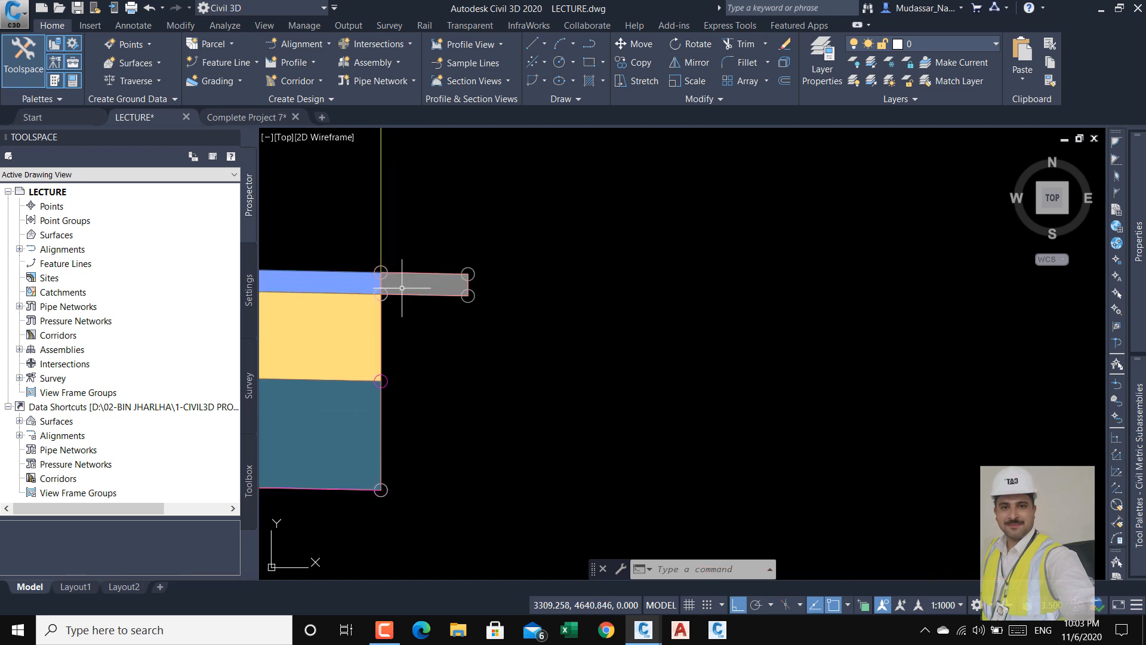
{"action": "left_click", "coordinate": [515, 293]}
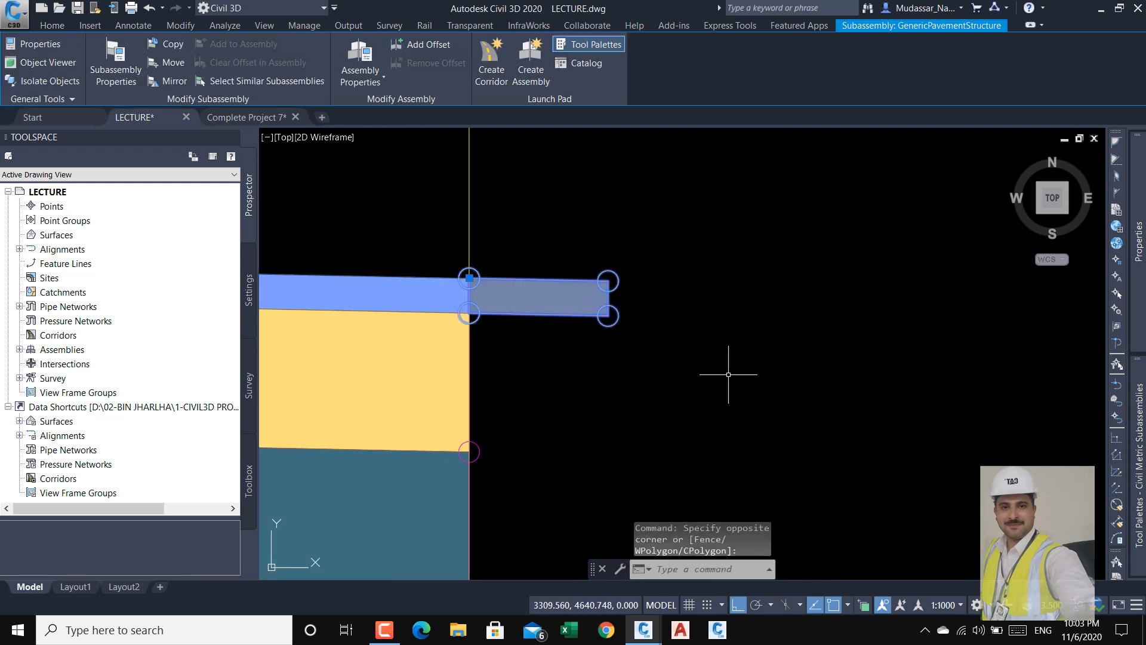
{"action": "mouse_move", "coordinate": [1137, 238]}
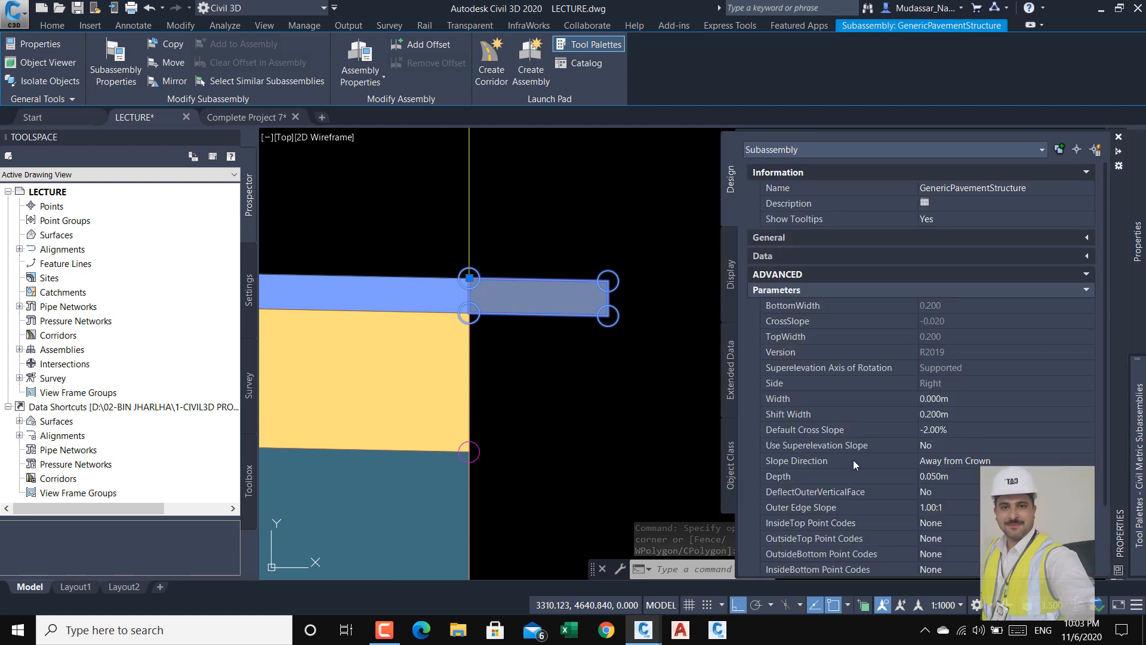
{"action": "left_click", "coordinate": [968, 415]}
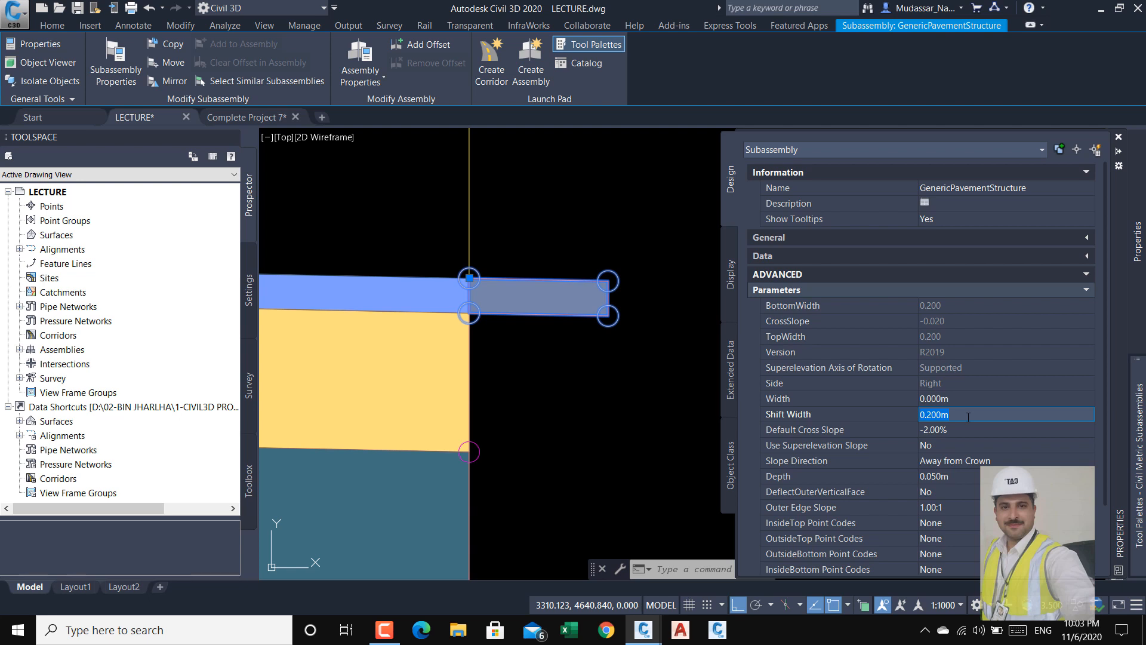
{"action": "key", "text": "Tab"}
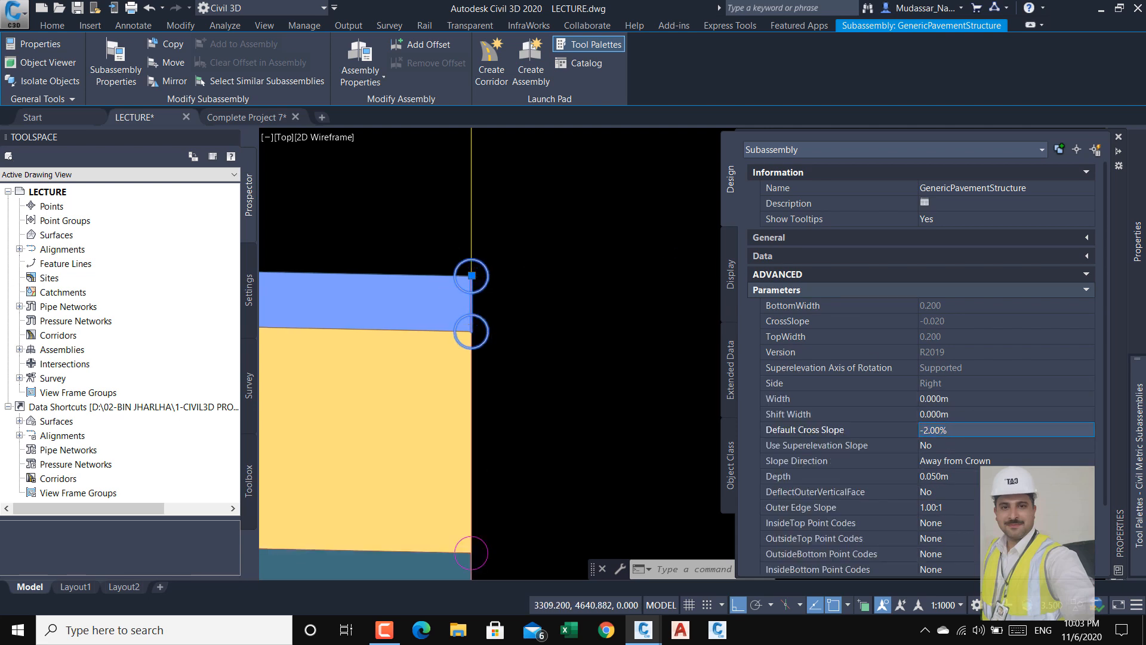
- Add an aligned dimension across the top of the thin pavement structure strip and place it above the lane's outer edge
{"action": "scroll", "coordinate": [485, 269], "scroll_direction": "up", "scroll_amount": 10}
{"action": "scroll", "coordinate": [475, 220], "scroll_direction": "up", "scroll_amount": 2}
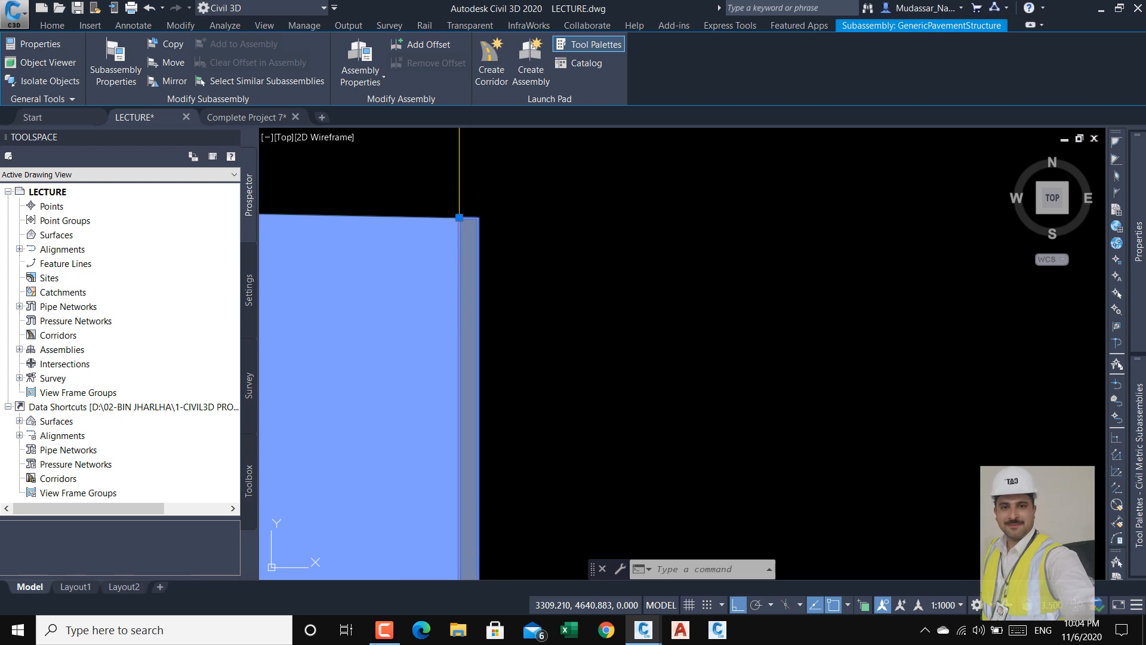
{"action": "key", "text": "Escape"}
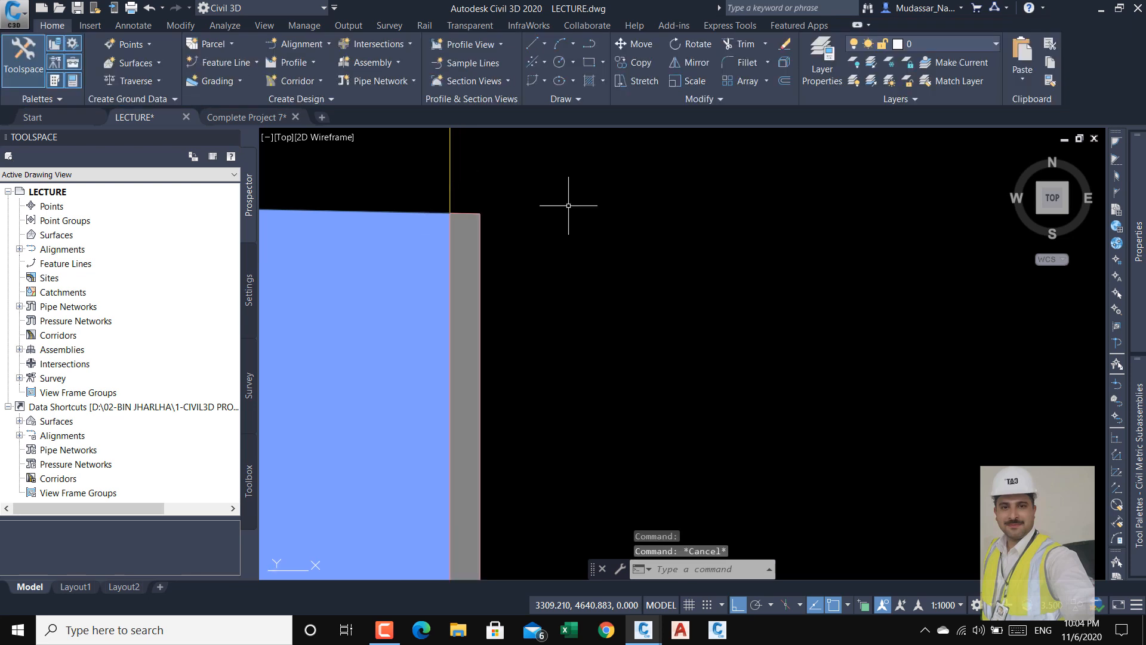
{"action": "left_click", "coordinate": [133, 26]}
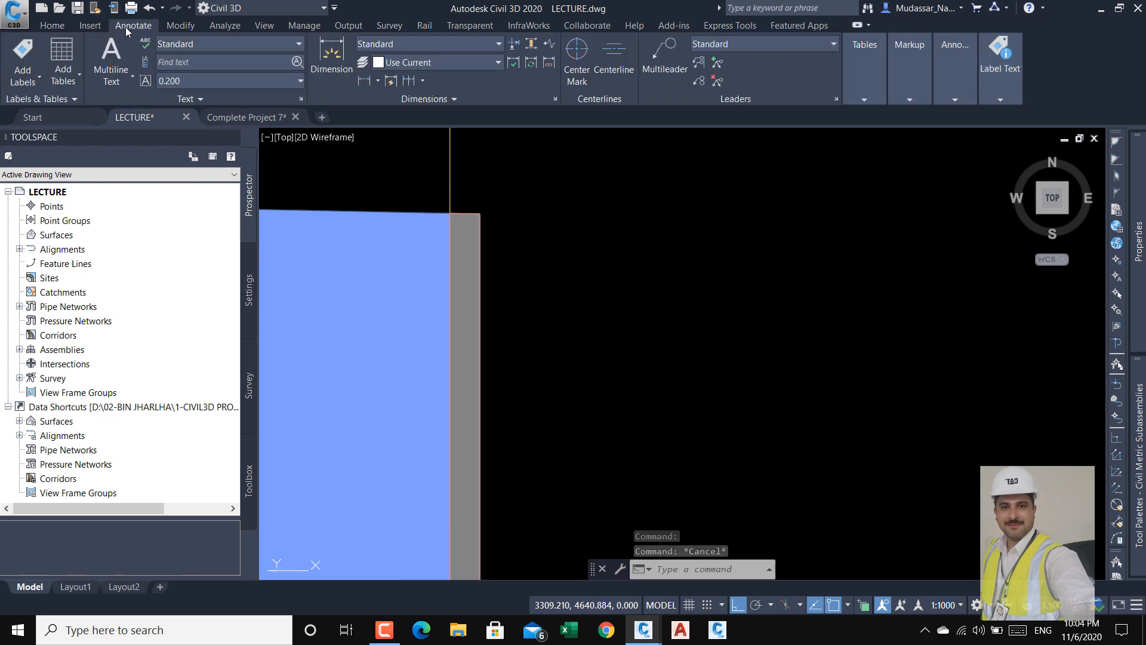
{"action": "left_click", "coordinate": [378, 81]}
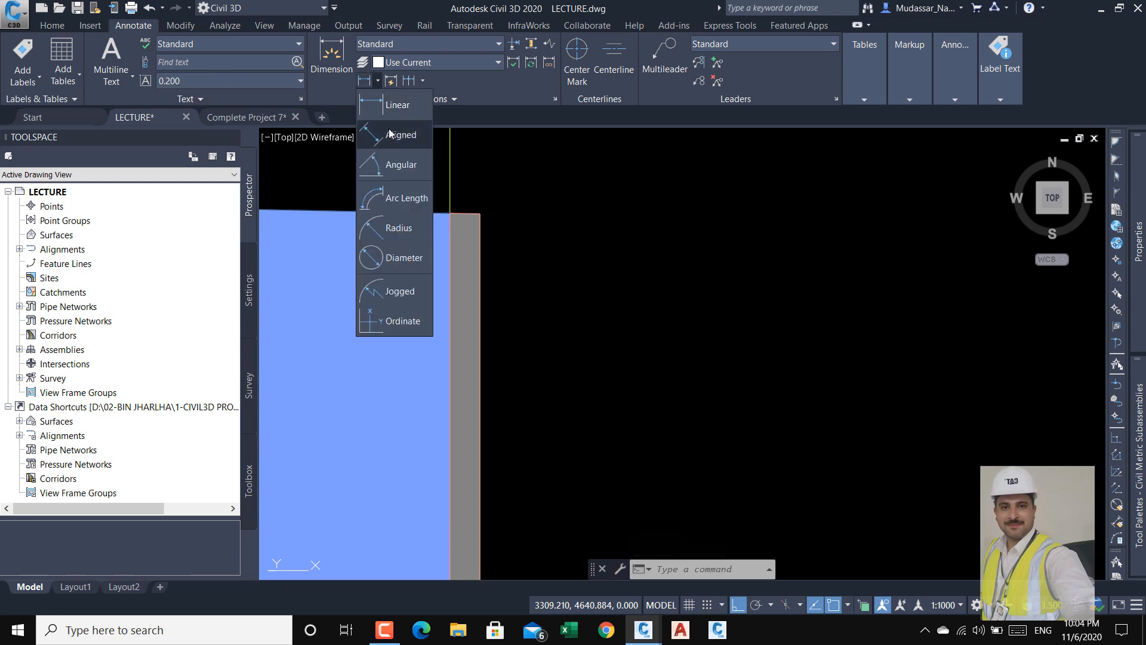
{"action": "left_click", "coordinate": [371, 136]}
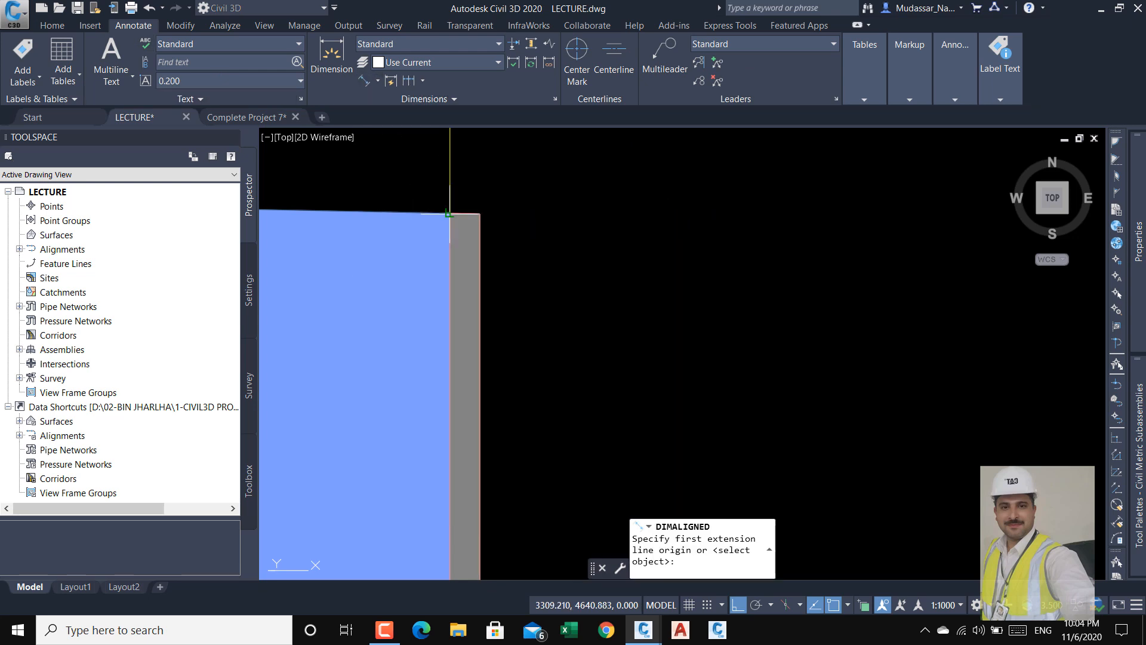
{"action": "left_click", "coordinate": [450, 213]}
{"action": "left_click", "coordinate": [479, 214]}
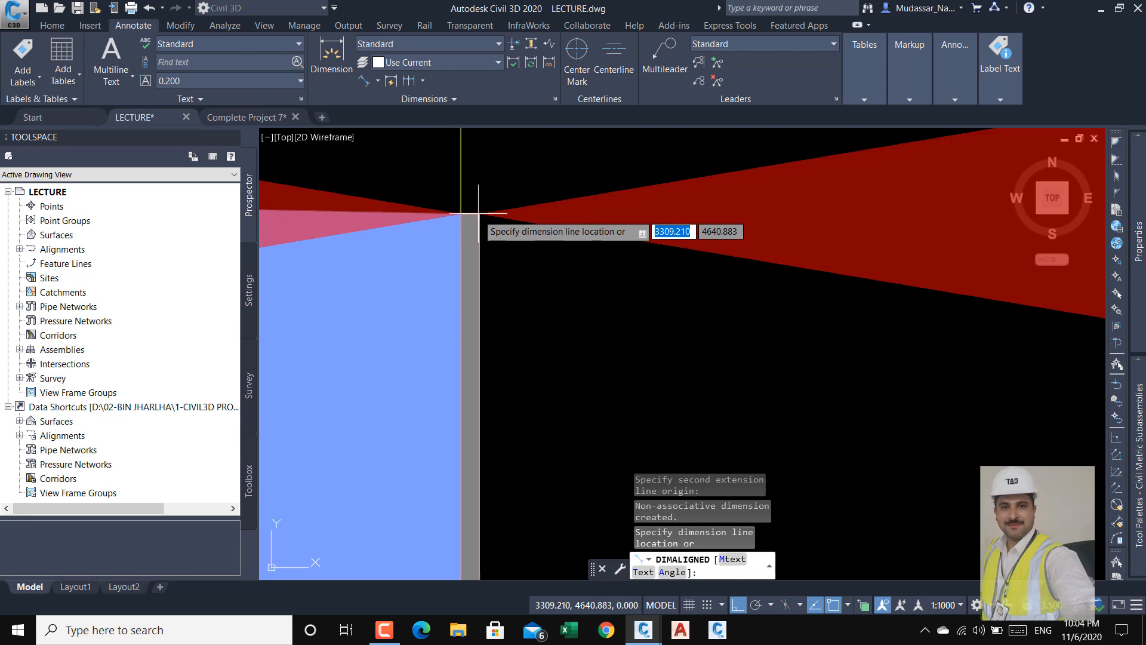
{"action": "scroll", "coordinate": [503, 279], "scroll_direction": "down", "scroll_amount": 15}
{"action": "left_click", "coordinate": [583, 247]}
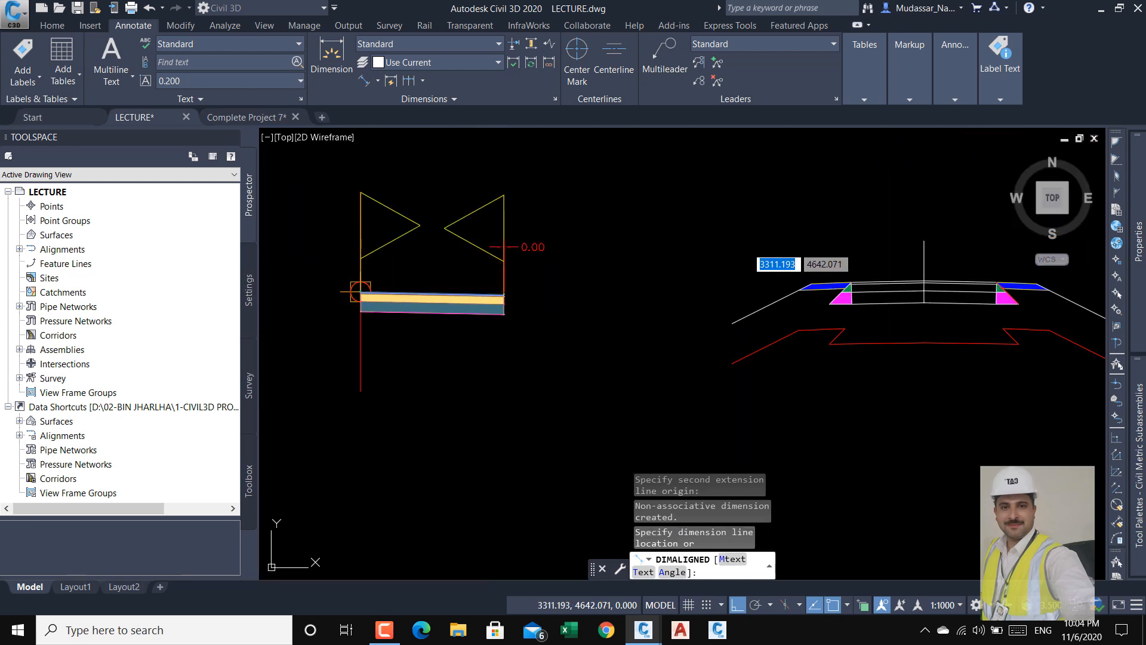
- Set the linear dimension precision of the Standard dimension style to 0.0000 and close the style manager
{"action": "scroll", "coordinate": [514, 253], "scroll_direction": "up", "scroll_amount": 2}
{"action": "key", "text": "Return"}
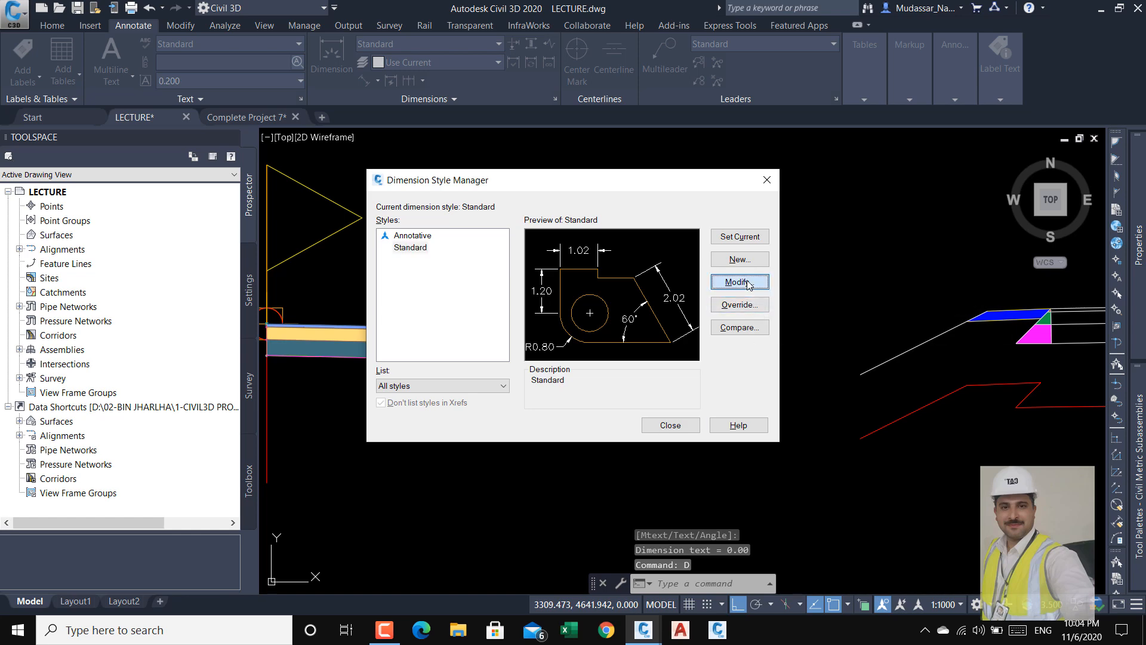
{"action": "left_click", "coordinate": [740, 284]}
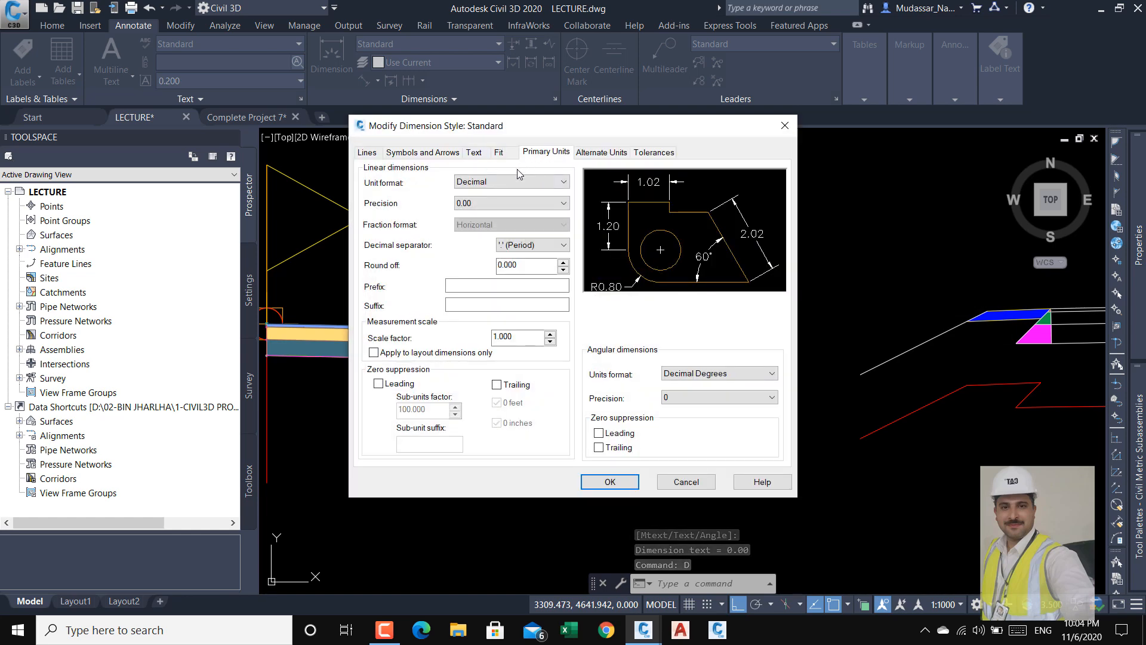
{"action": "left_click", "coordinate": [478, 203]}
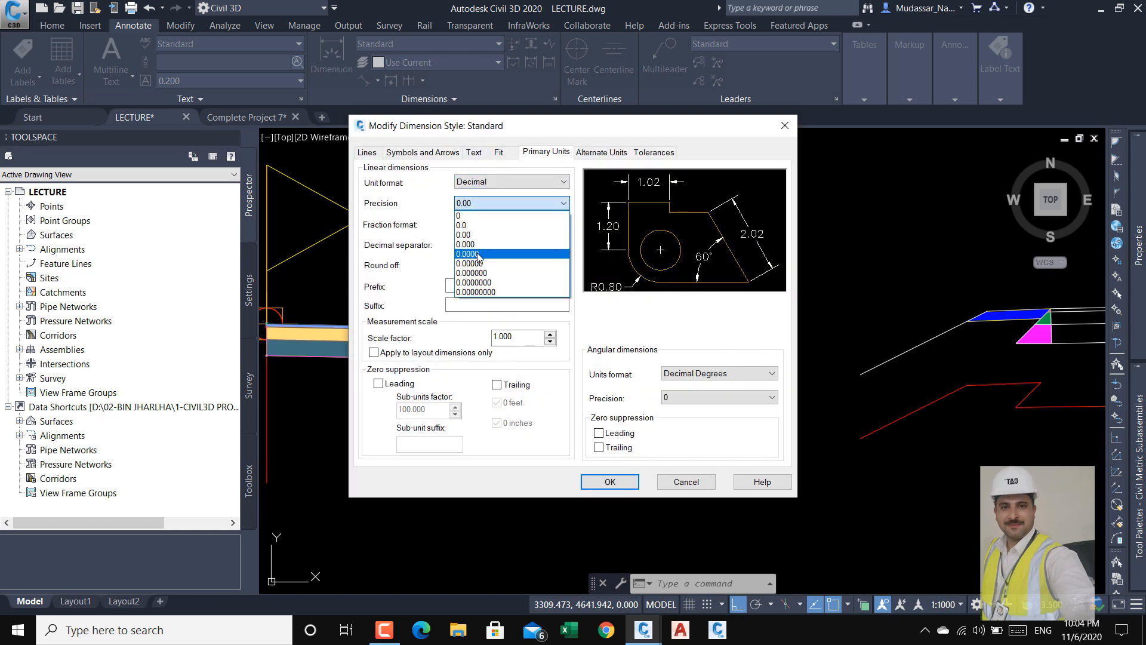
{"action": "left_click", "coordinate": [480, 254]}
{"action": "left_click", "coordinate": [603, 482]}
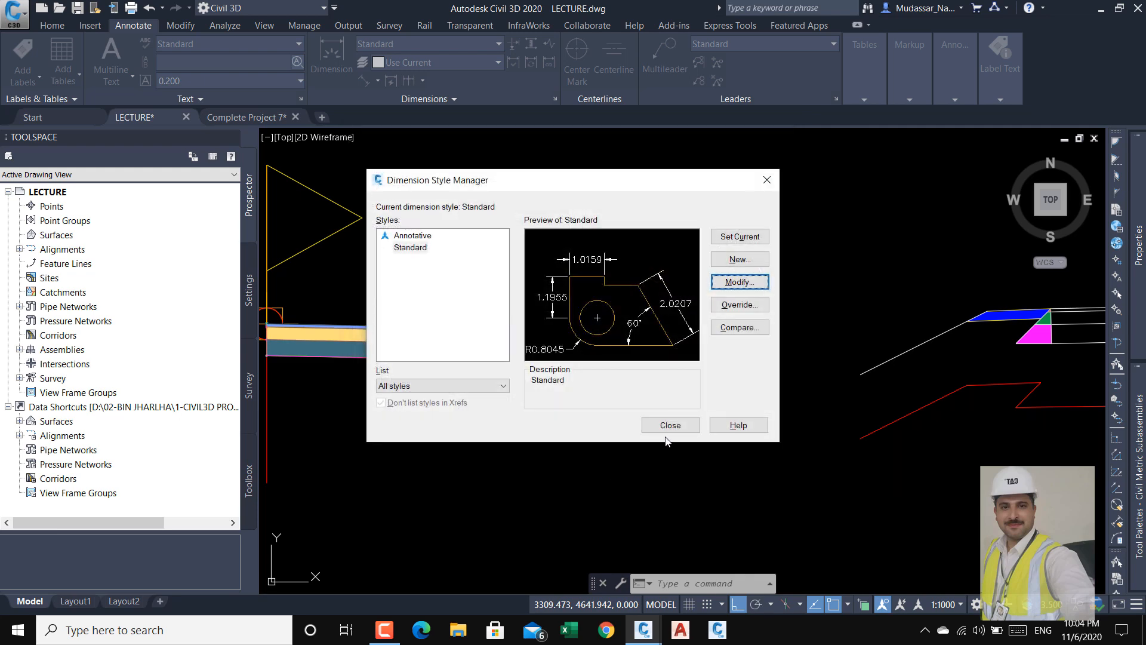
{"action": "left_click", "coordinate": [666, 431]}
{"action": "scroll", "coordinate": [565, 248], "scroll_direction": "up", "scroll_amount": 2}
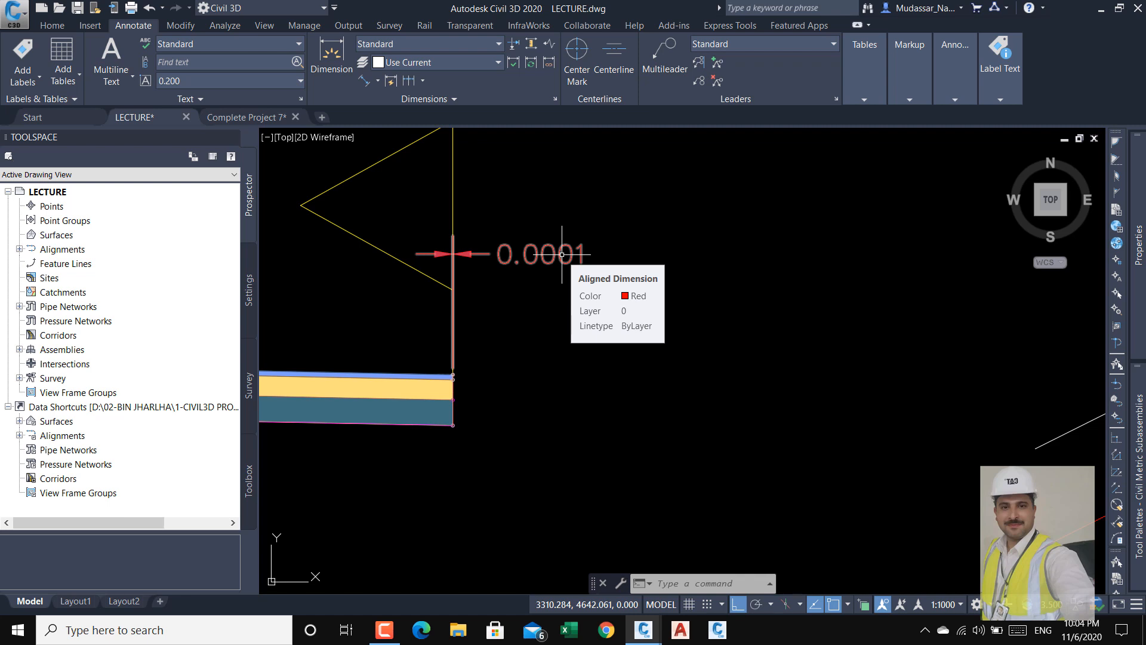
- Restore the Standard dimension style's linear precision to 0.00 and close the style manager
{"action": "type", "text": "d"}
{"action": "key", "text": "Return"}
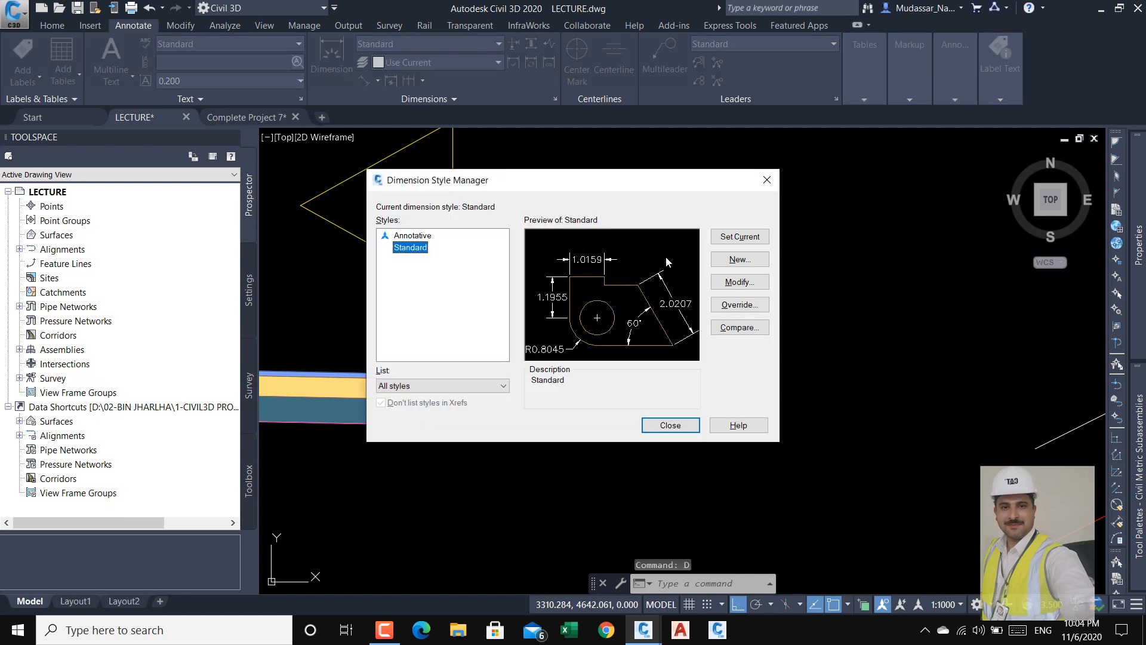
{"action": "left_click", "coordinate": [733, 291]}
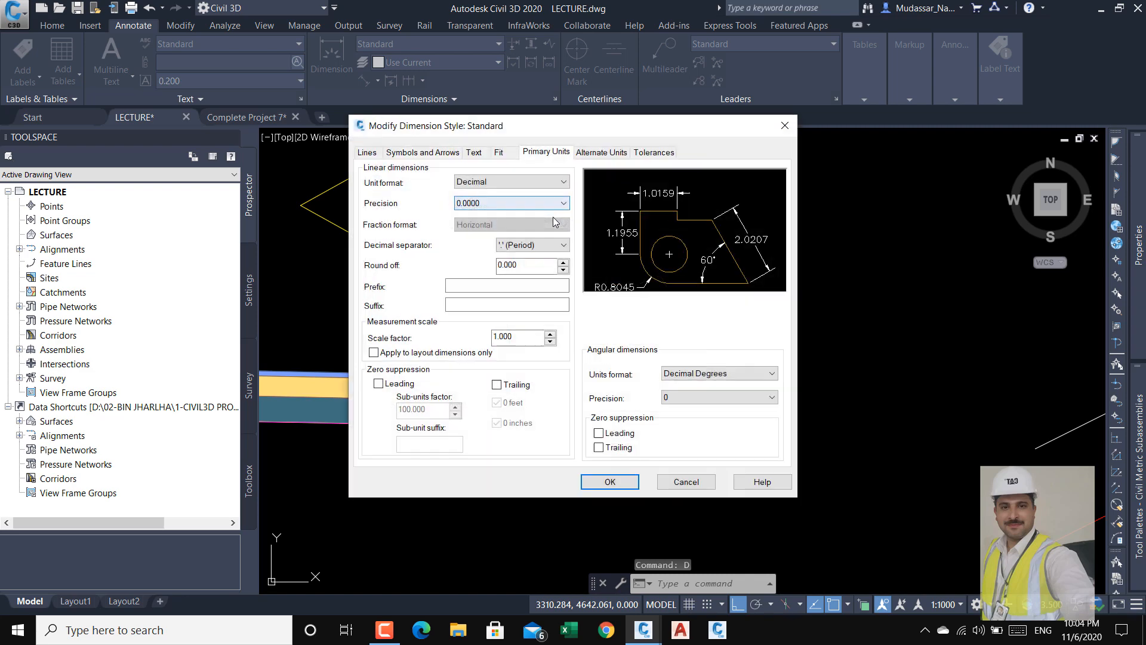
{"action": "left_click", "coordinate": [533, 204]}
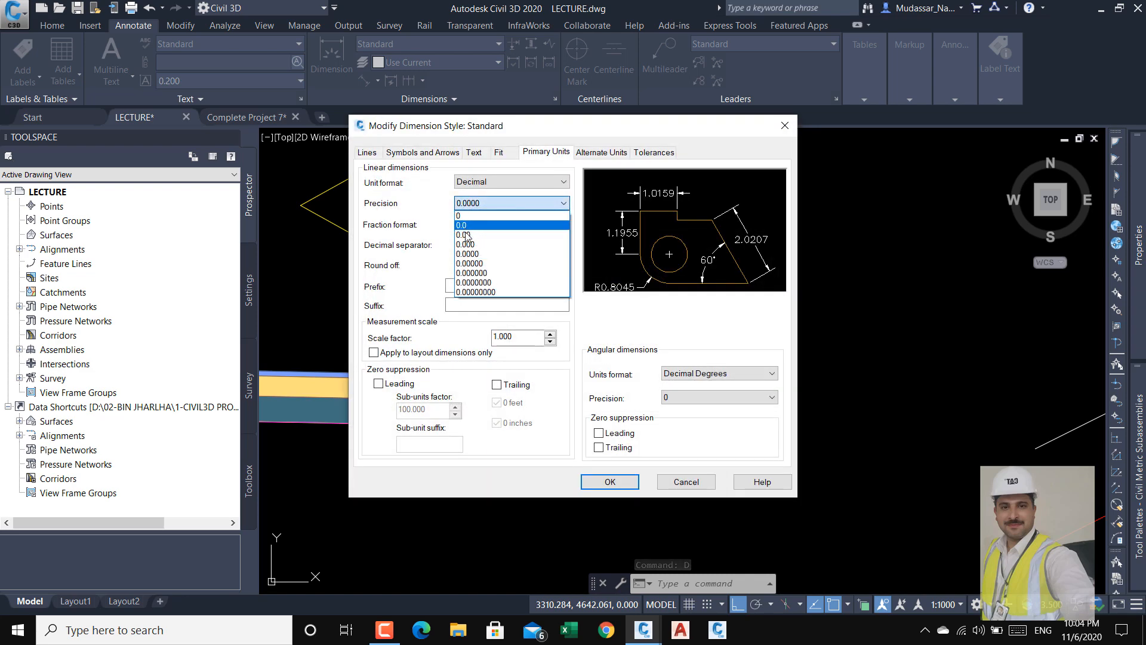
{"action": "left_click", "coordinate": [467, 235]}
{"action": "left_click", "coordinate": [615, 484]}
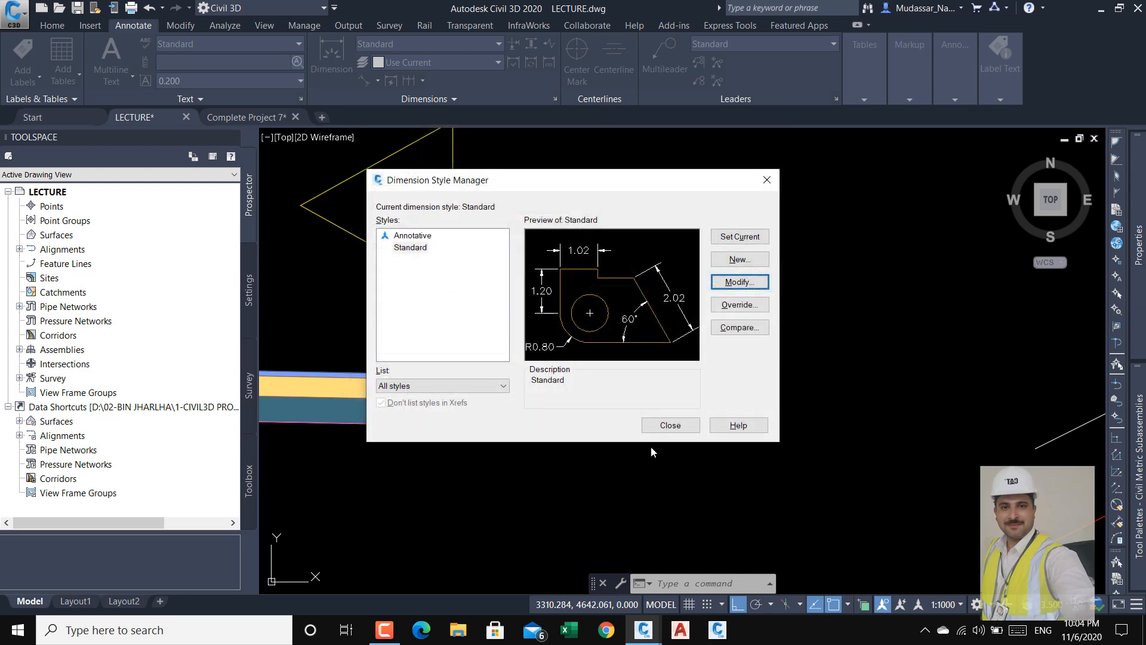
{"action": "left_click", "coordinate": [670, 425]}
- Delete the aligned dimension above the lane's outer edge
{"action": "left_click", "coordinate": [576, 236]}
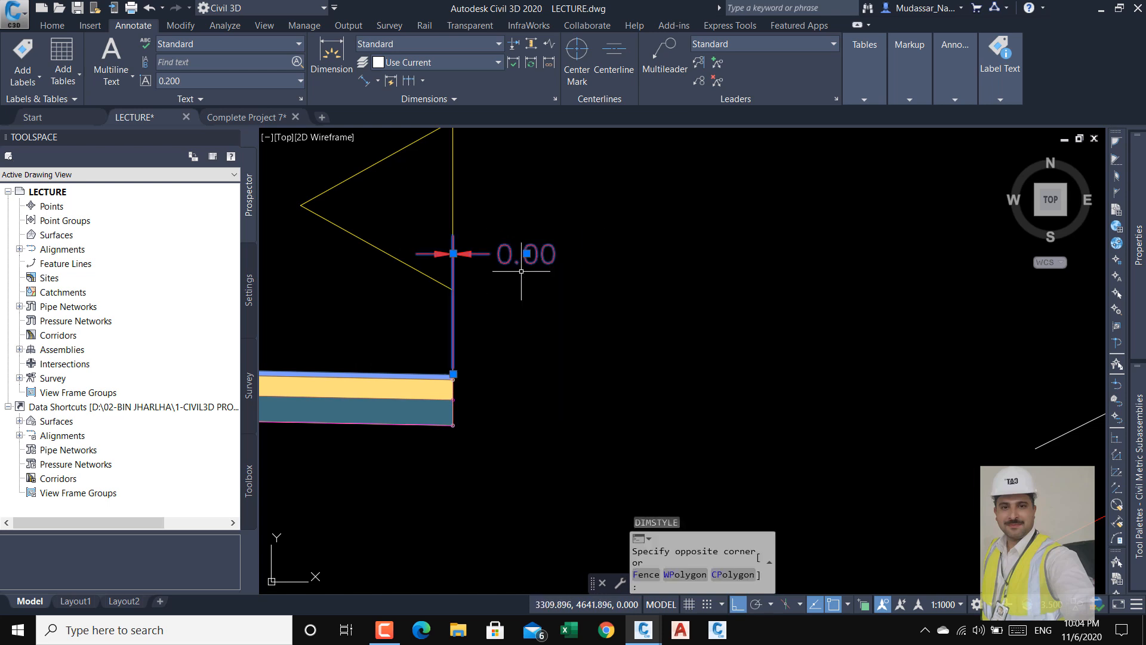
{"action": "left_click", "coordinate": [524, 263]}
{"action": "key", "text": "Delete"}
- Set DeflectOuterVerticalFace to Yes for the GenericPavementStructure beside the lane's top layer and deselect it
{"action": "scroll", "coordinate": [468, 372], "scroll_direction": "up", "scroll_amount": 5}
{"action": "scroll", "coordinate": [419, 385], "scroll_direction": "up", "scroll_amount": 6}
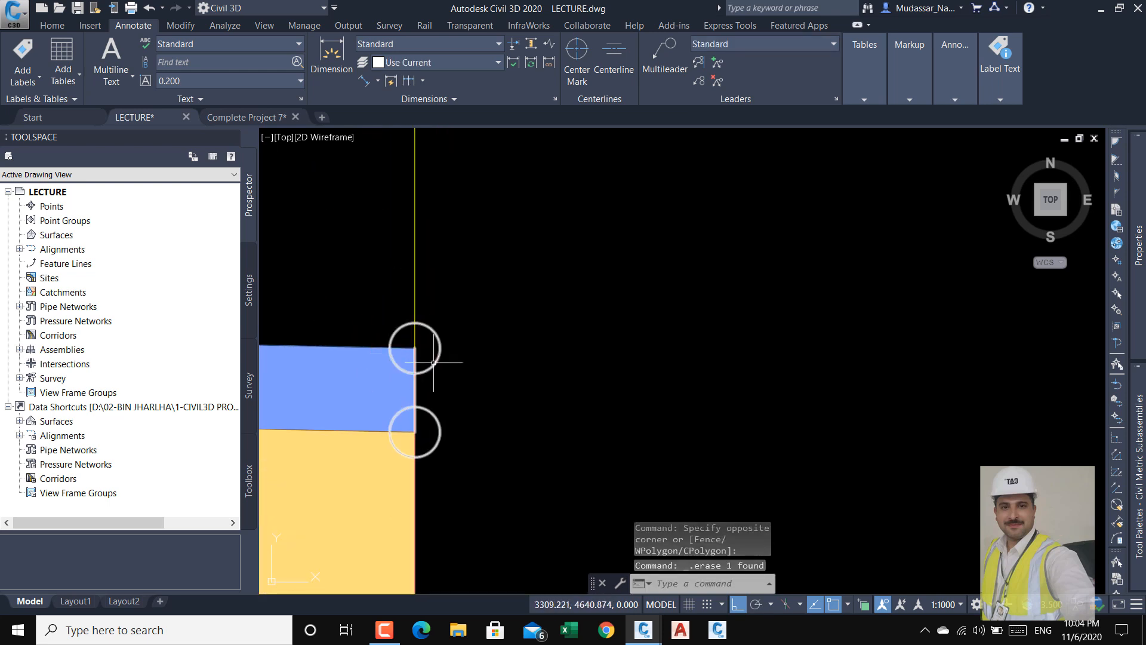
{"action": "left_click", "coordinate": [428, 358]}
{"action": "scroll", "coordinate": [481, 332], "scroll_direction": "down", "scroll_amount": 4}
{"action": "scroll", "coordinate": [481, 333], "scroll_direction": "down", "scroll_amount": 5}
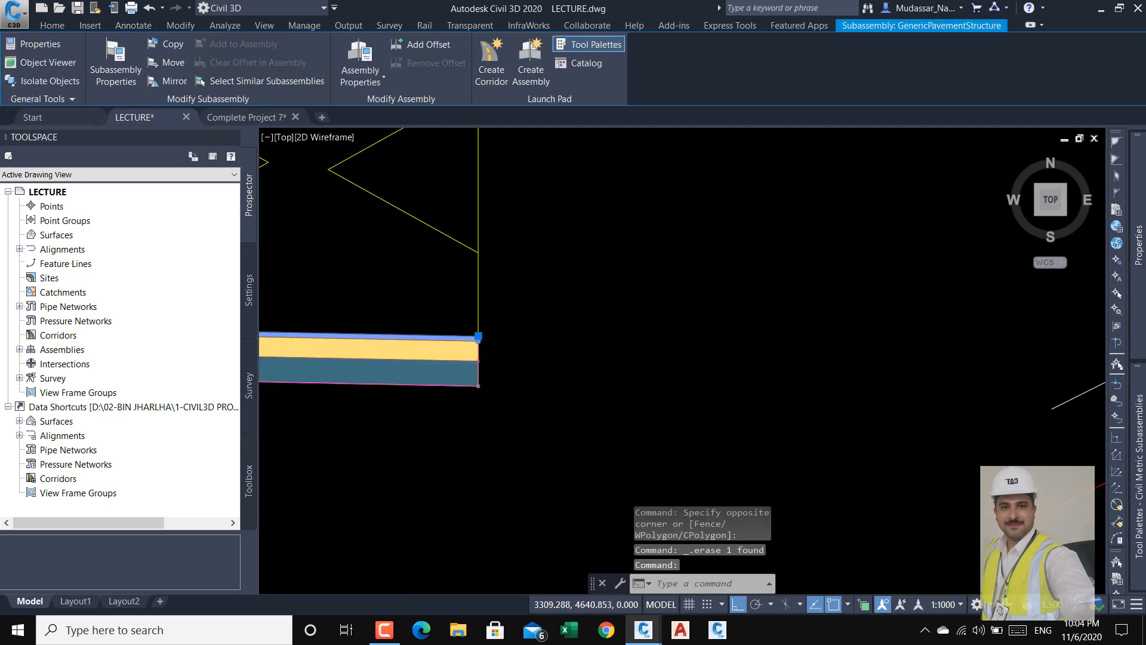
{"action": "scroll", "coordinate": [731, 342], "scroll_direction": "up", "scroll_amount": 4}
{"action": "scroll", "coordinate": [731, 342], "scroll_direction": "up", "scroll_amount": 5}
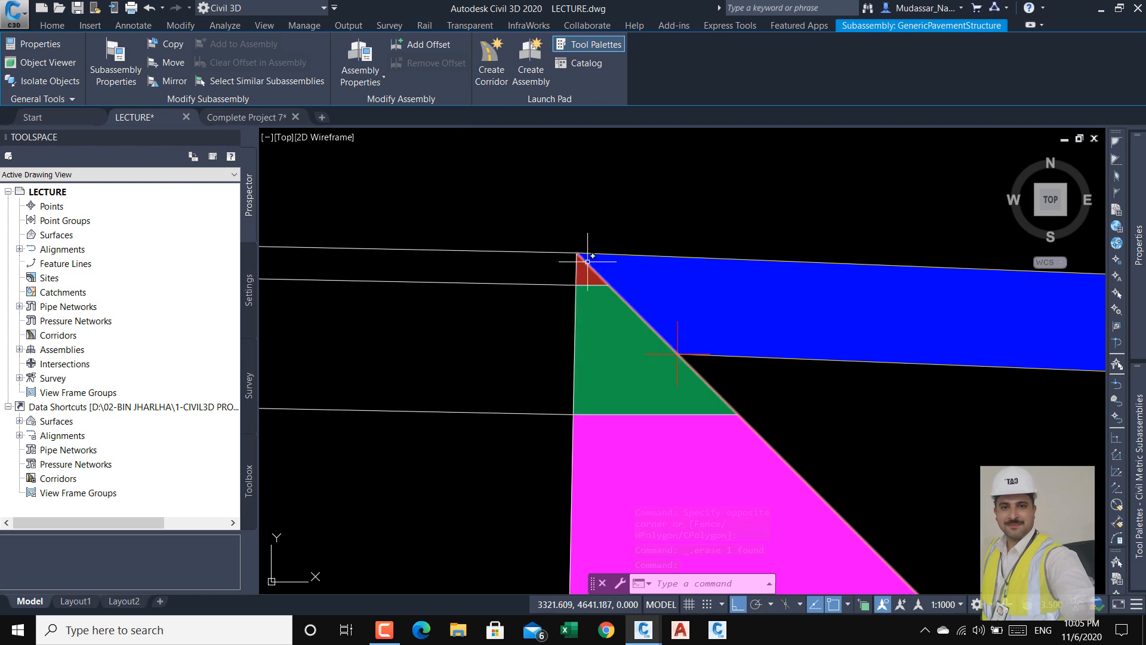
{"action": "scroll", "coordinate": [586, 259], "scroll_direction": "down", "scroll_amount": 6}
{"action": "scroll", "coordinate": [519, 293], "scroll_direction": "down", "scroll_amount": 3}
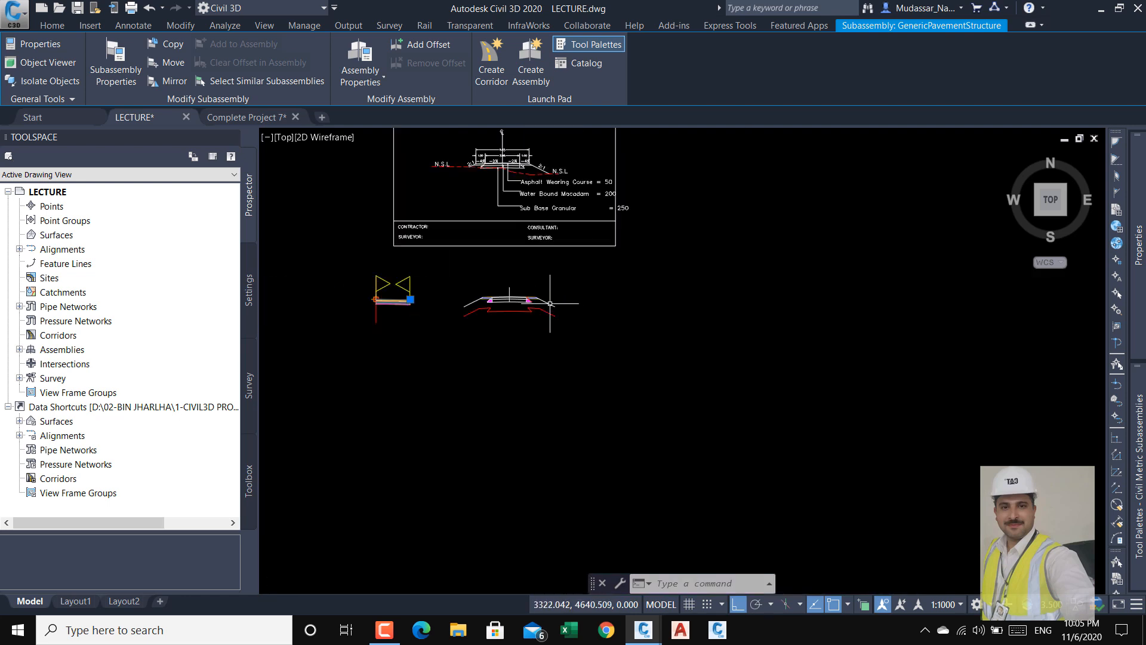
{"action": "scroll", "coordinate": [472, 308], "scroll_direction": "up", "scroll_amount": 2}
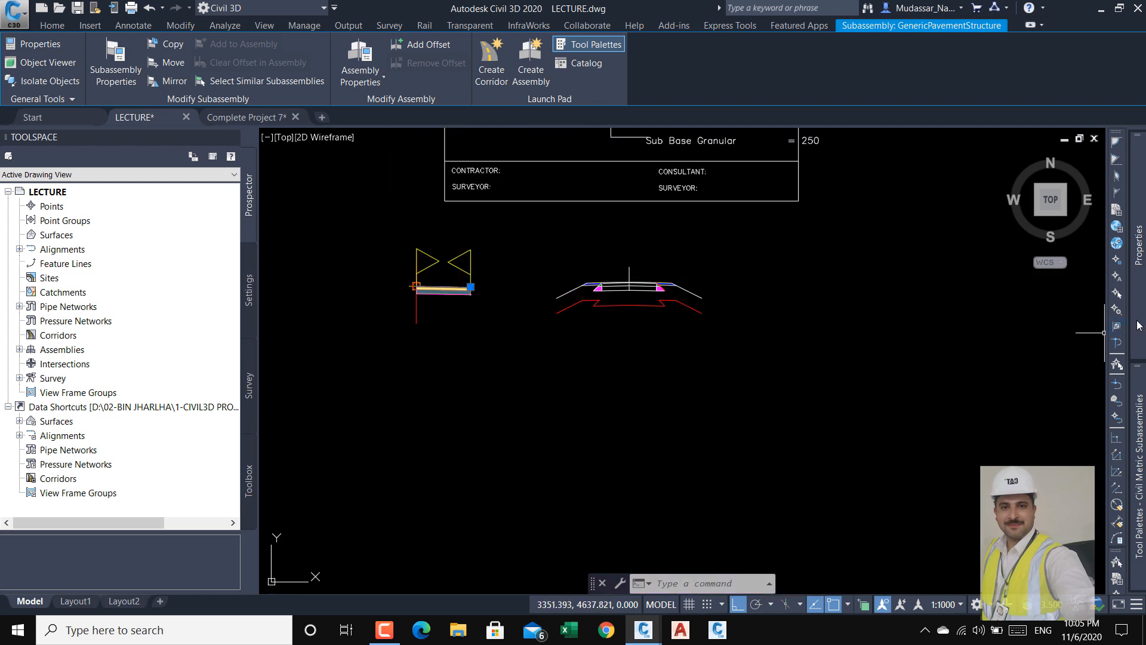
{"action": "mouse_move", "coordinate": [1138, 327]}
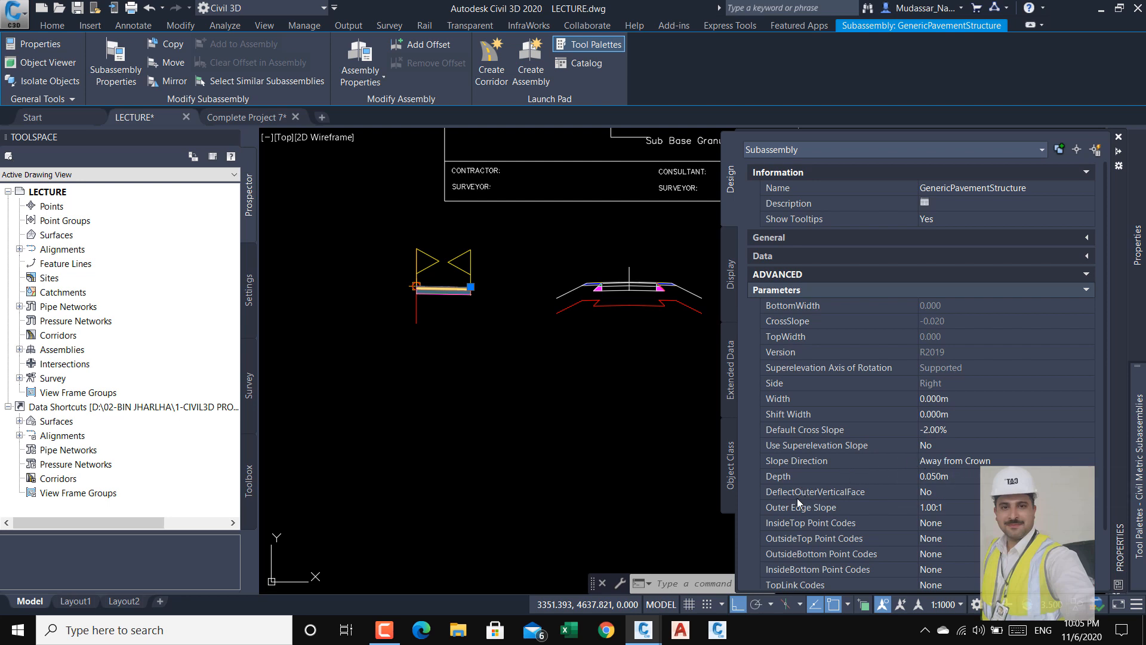
{"action": "mouse_move", "coordinate": [796, 496]}
{"action": "left_click", "coordinate": [947, 494]}
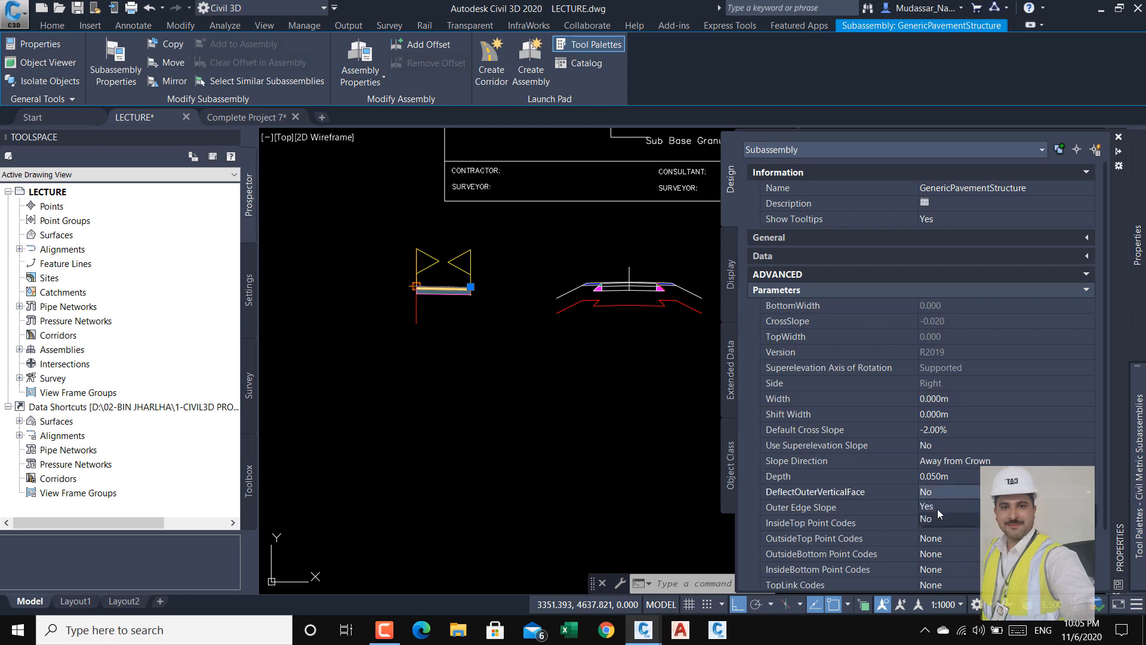
{"action": "left_click", "coordinate": [937, 507]}
{"action": "left_click", "coordinate": [950, 507]}
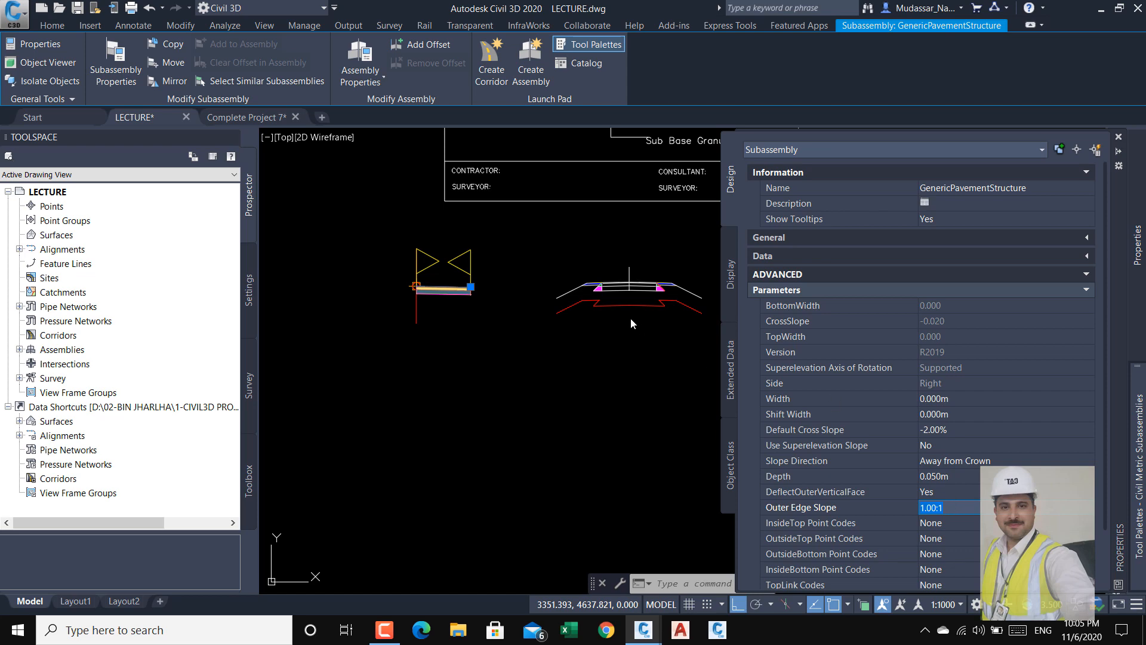
{"action": "scroll", "coordinate": [468, 285], "scroll_direction": "up", "scroll_amount": 10}
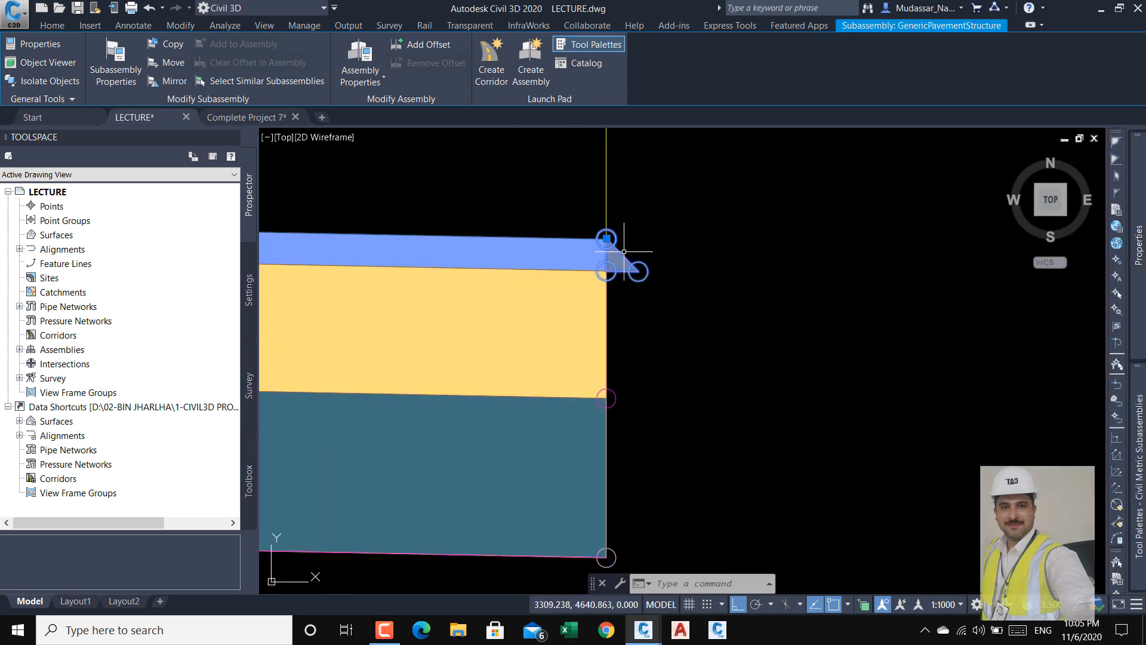
{"action": "key", "text": "Escape"}
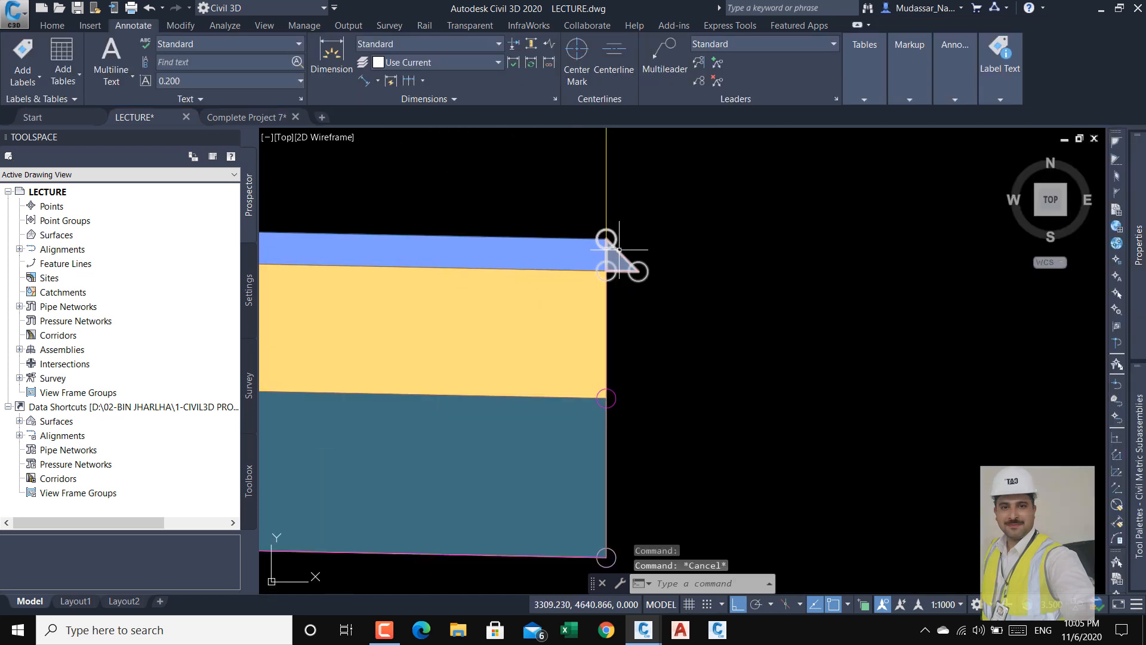
- Check the top-layer wedge's Outer Edge Slope against the pavement edge slope labelled in the typical cross section
{"action": "left_click", "coordinate": [615, 250]}
{"action": "scroll", "coordinate": [509, 277], "scroll_direction": "down", "scroll_amount": 6}
{"action": "scroll", "coordinate": [509, 278], "scroll_direction": "down", "scroll_amount": 6}
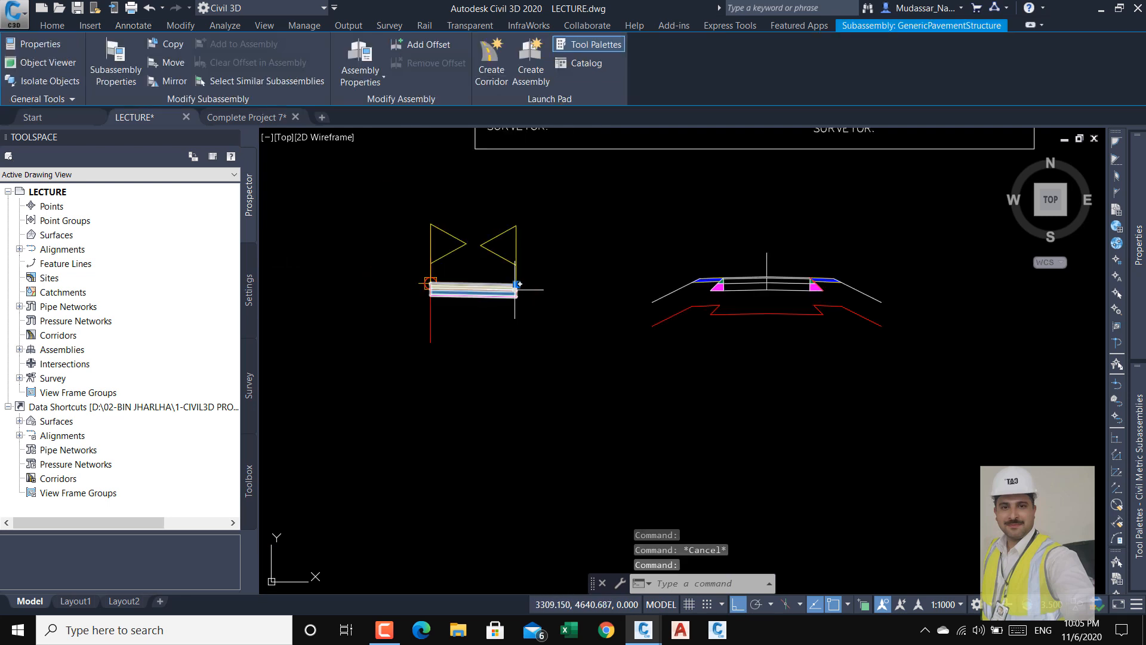
{"action": "mouse_move", "coordinate": [1137, 335]}
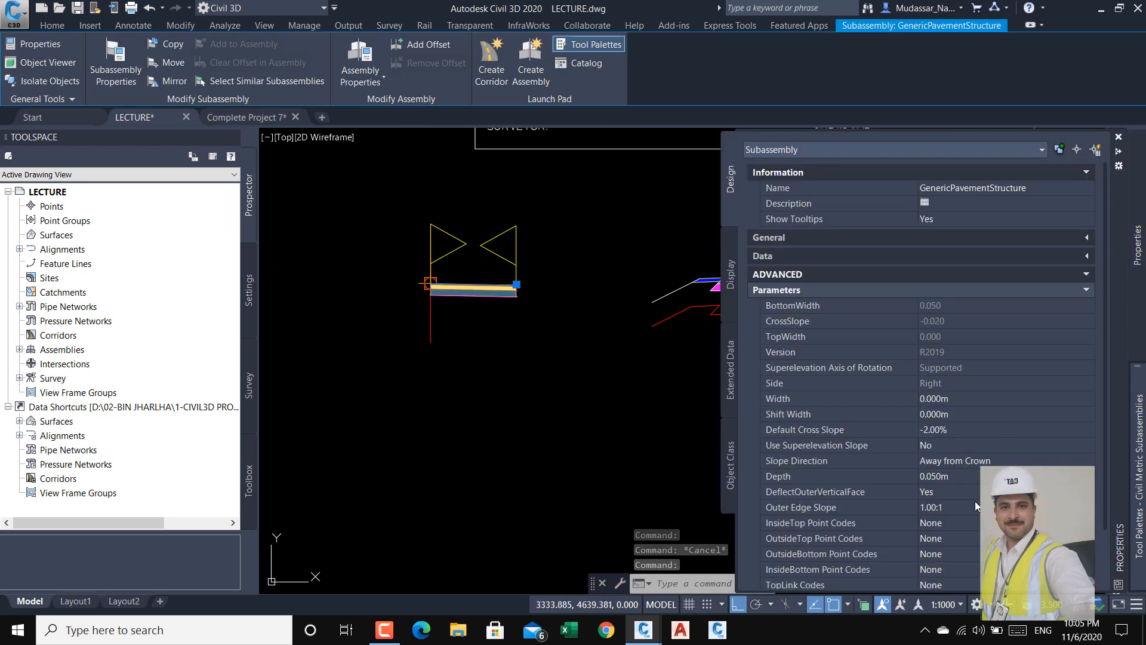
{"action": "left_click", "coordinate": [961, 508]}
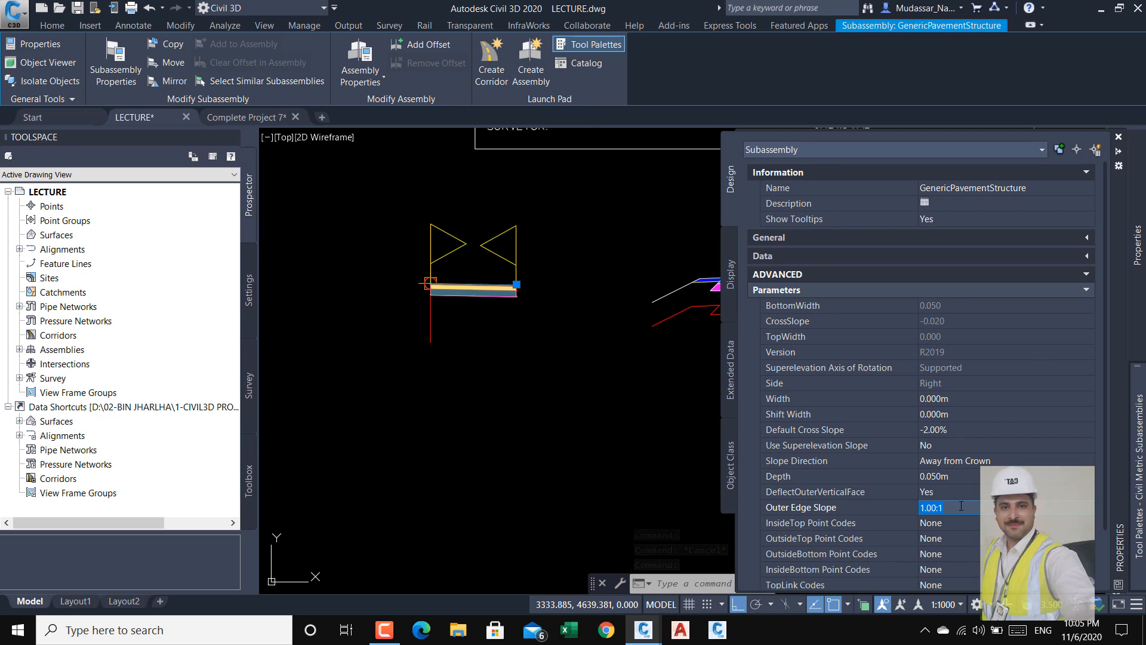
{"action": "key", "text": "Escape"}
{"action": "scroll", "coordinate": [610, 359], "scroll_direction": "down", "scroll_amount": 6}
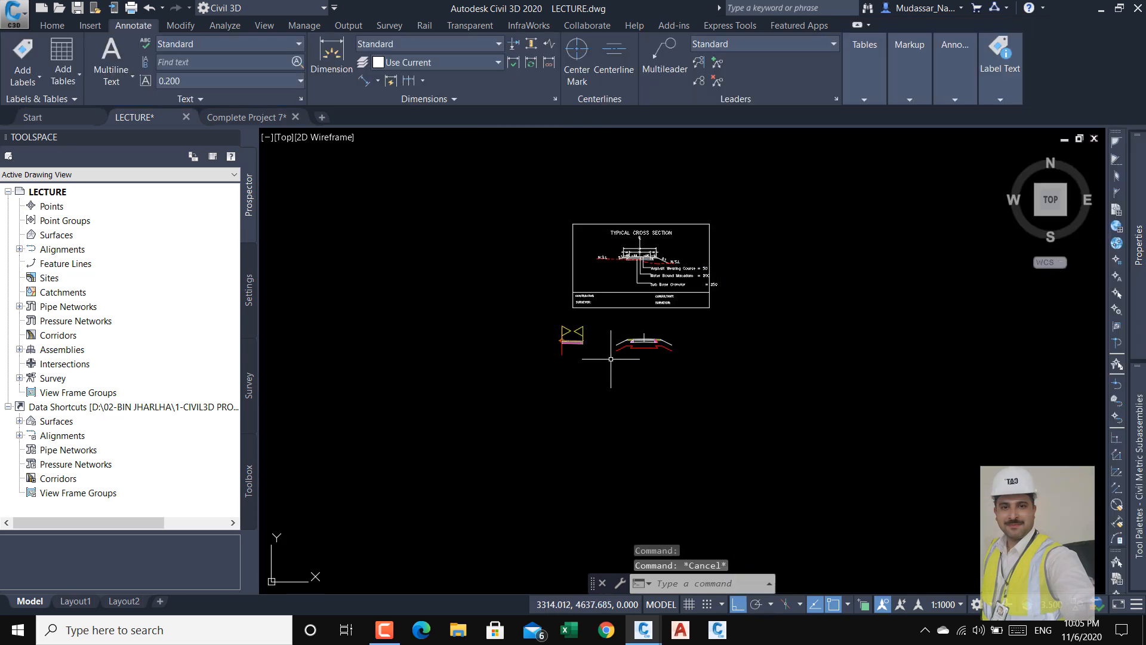
{"action": "scroll", "coordinate": [636, 253], "scroll_direction": "up", "scroll_amount": 10}
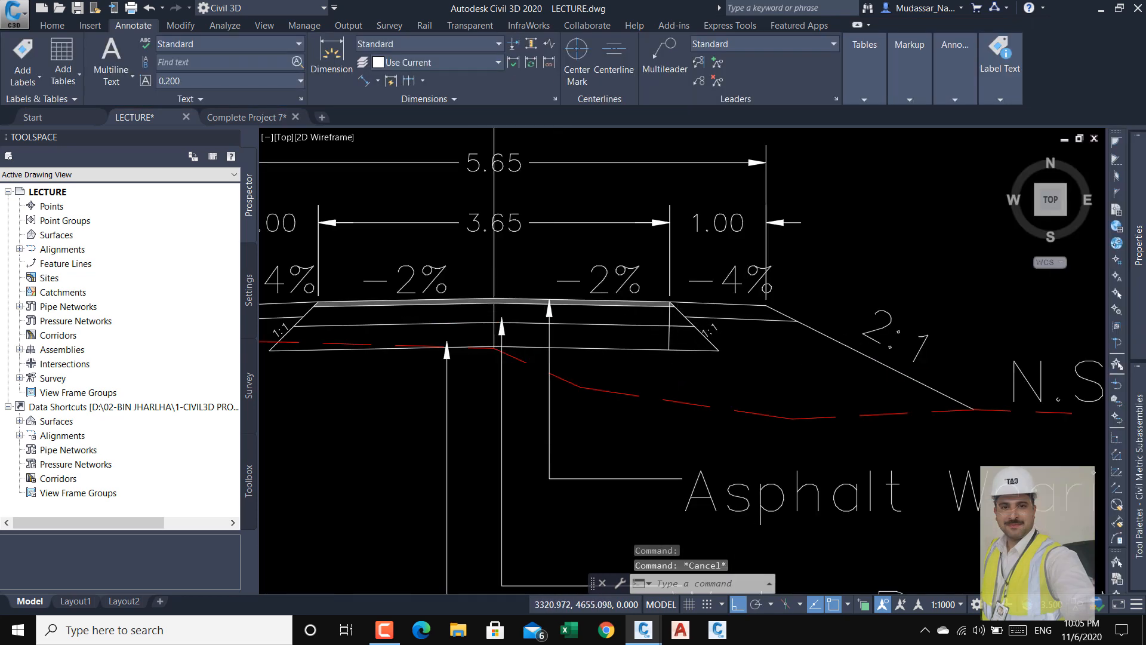
{"action": "scroll", "coordinate": [690, 306], "scroll_direction": "down", "scroll_amount": 8}
{"action": "scroll", "coordinate": [620, 433], "scroll_direction": "up", "scroll_amount": 8}
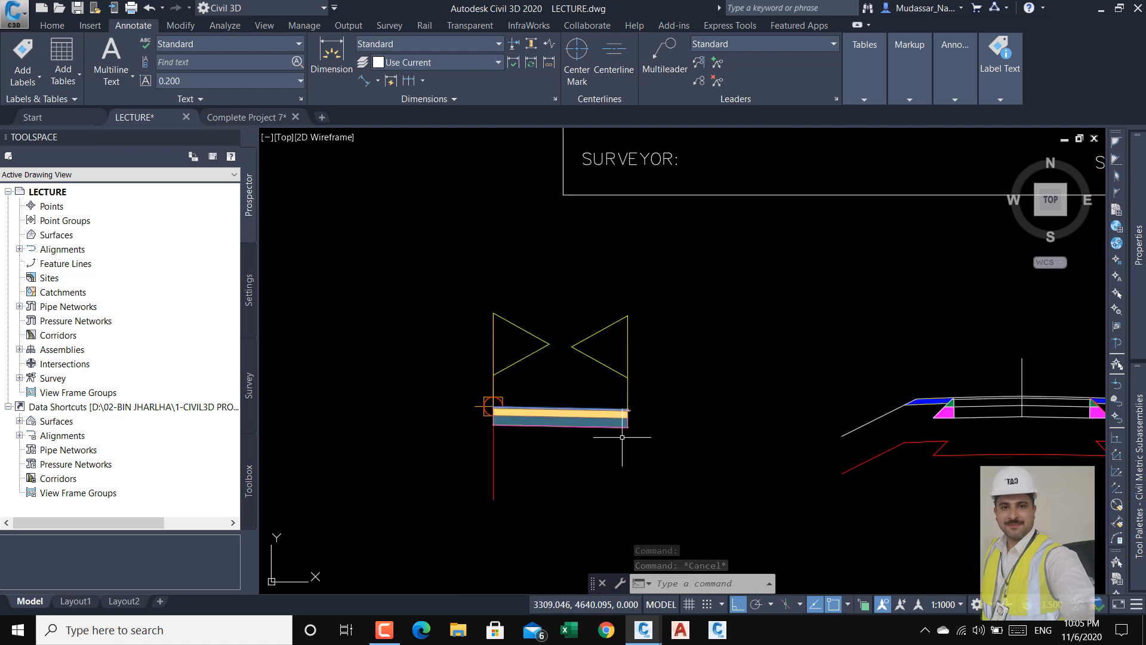
{"action": "scroll", "coordinate": [564, 370], "scroll_direction": "up", "scroll_amount": 10}
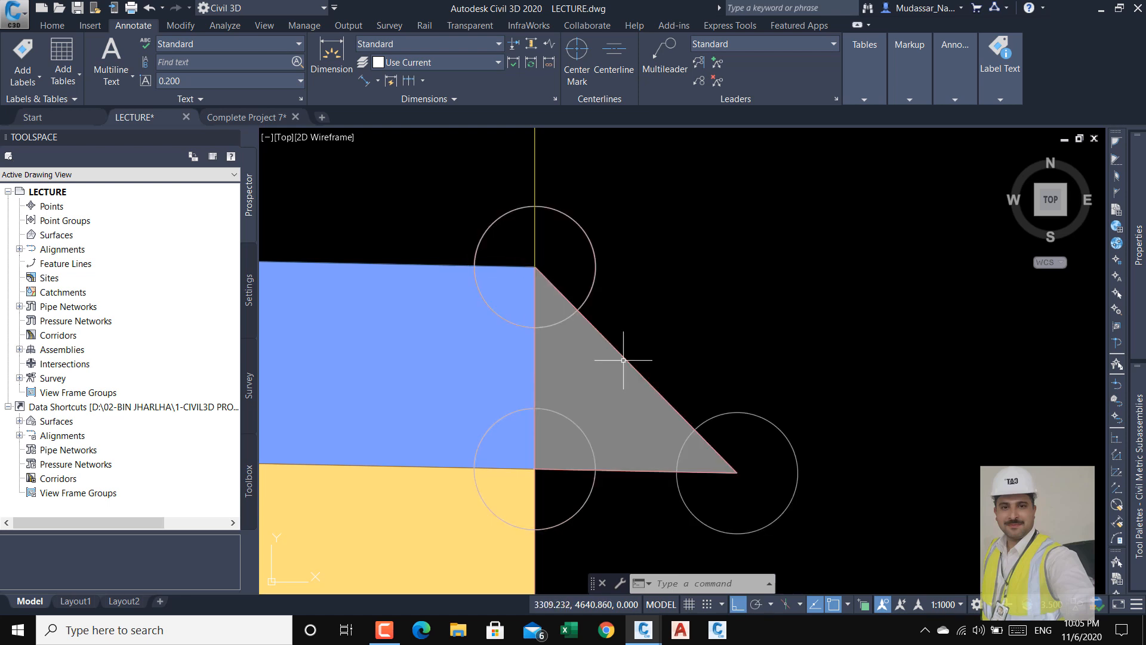
- Examine the layer-edge wedges in the section sketch and compare them with the pavement edge in the typical cross section
{"action": "scroll", "coordinate": [584, 311], "scroll_direction": "down", "scroll_amount": 8}
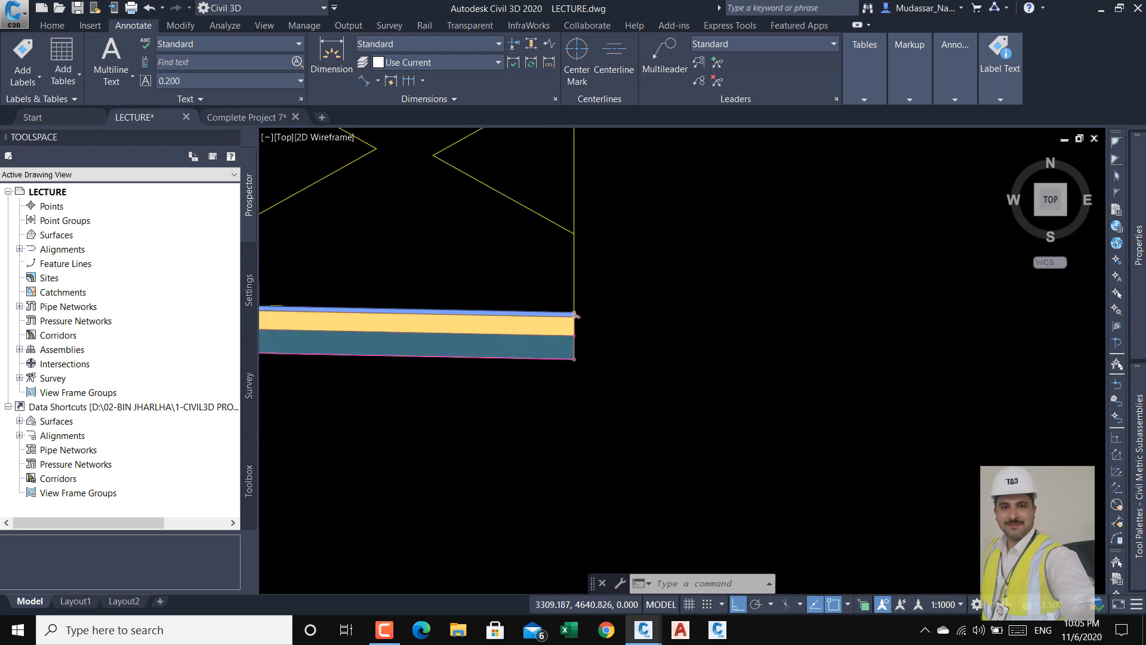
{"action": "scroll", "coordinate": [669, 366], "scroll_direction": "down", "scroll_amount": 5}
{"action": "scroll", "coordinate": [806, 367], "scroll_direction": "up", "scroll_amount": 5}
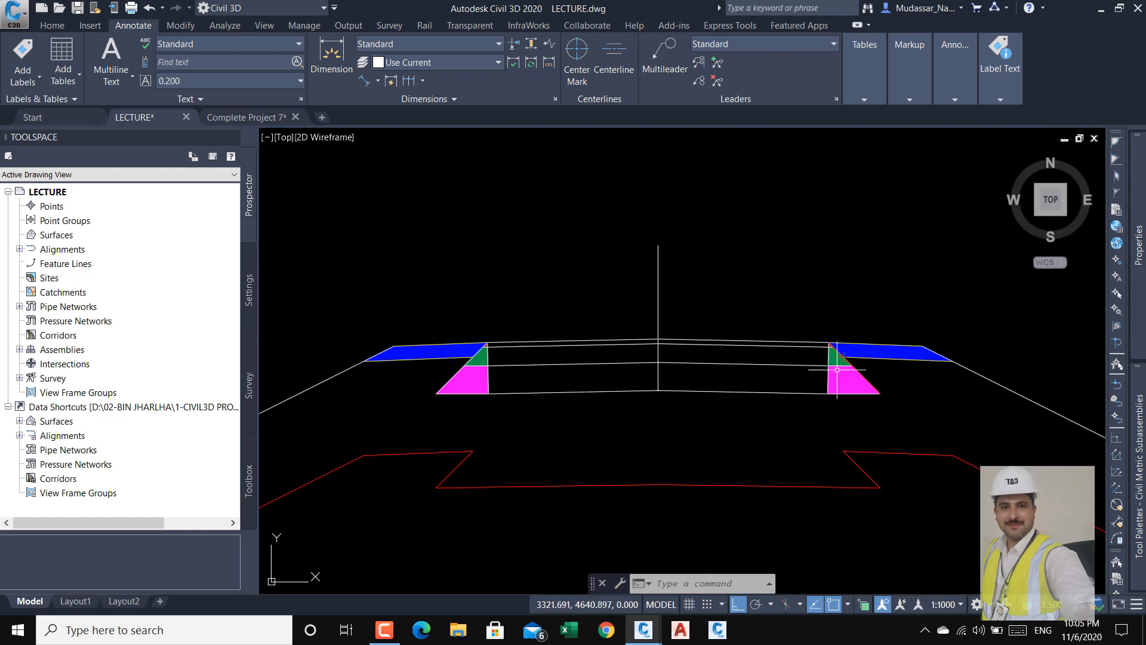
{"action": "scroll", "coordinate": [837, 369], "scroll_direction": "up", "scroll_amount": 2}
{"action": "scroll", "coordinate": [788, 334], "scroll_direction": "down", "scroll_amount": 6}
{"action": "scroll", "coordinate": [799, 227], "scroll_direction": "up", "scroll_amount": 6}
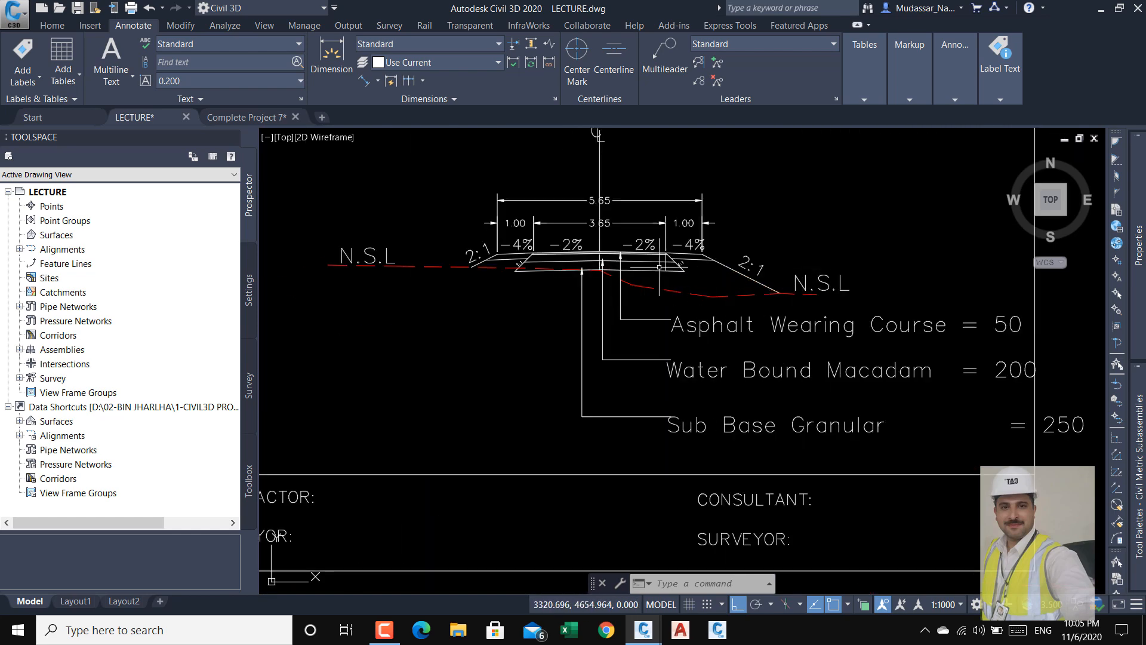
{"action": "scroll", "coordinate": [659, 267], "scroll_direction": "up", "scroll_amount": 7}
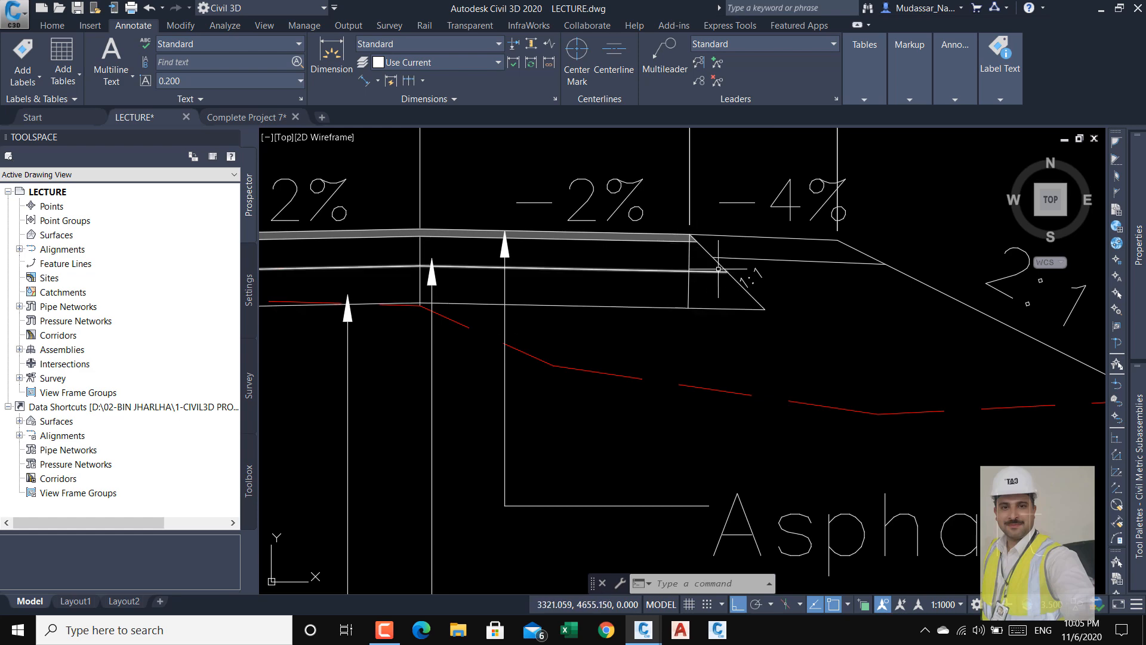
{"action": "scroll", "coordinate": [718, 268], "scroll_direction": "down", "scroll_amount": 8}
{"action": "scroll", "coordinate": [592, 250], "scroll_direction": "up", "scroll_amount": 3}
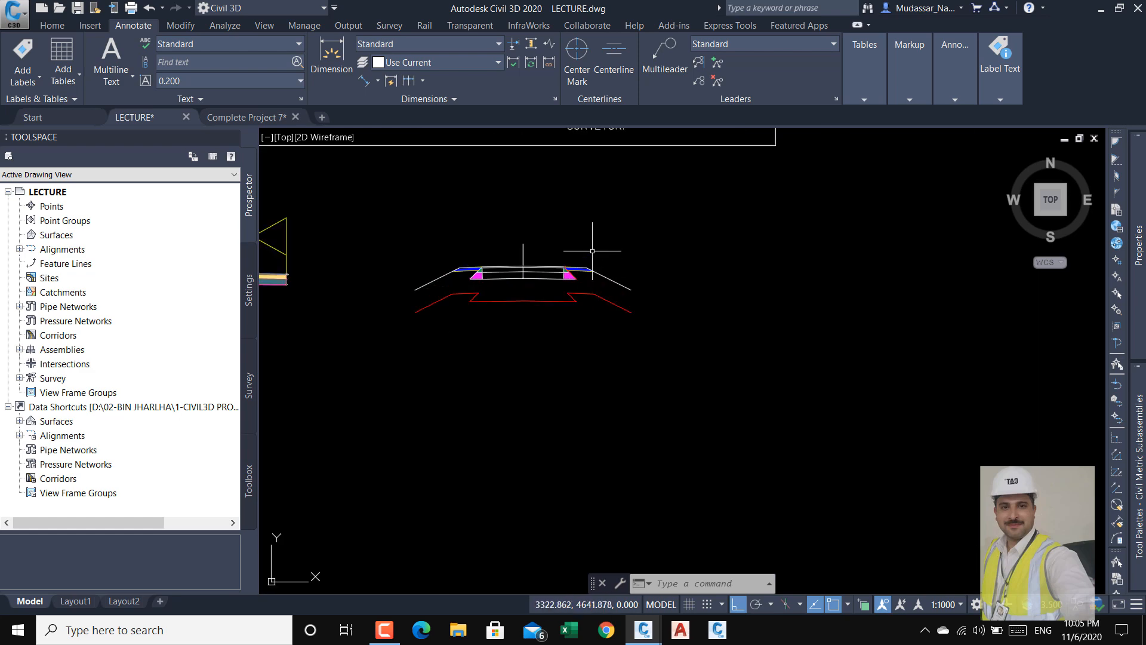
{"action": "scroll", "coordinate": [592, 251], "scroll_direction": "up", "scroll_amount": 10}
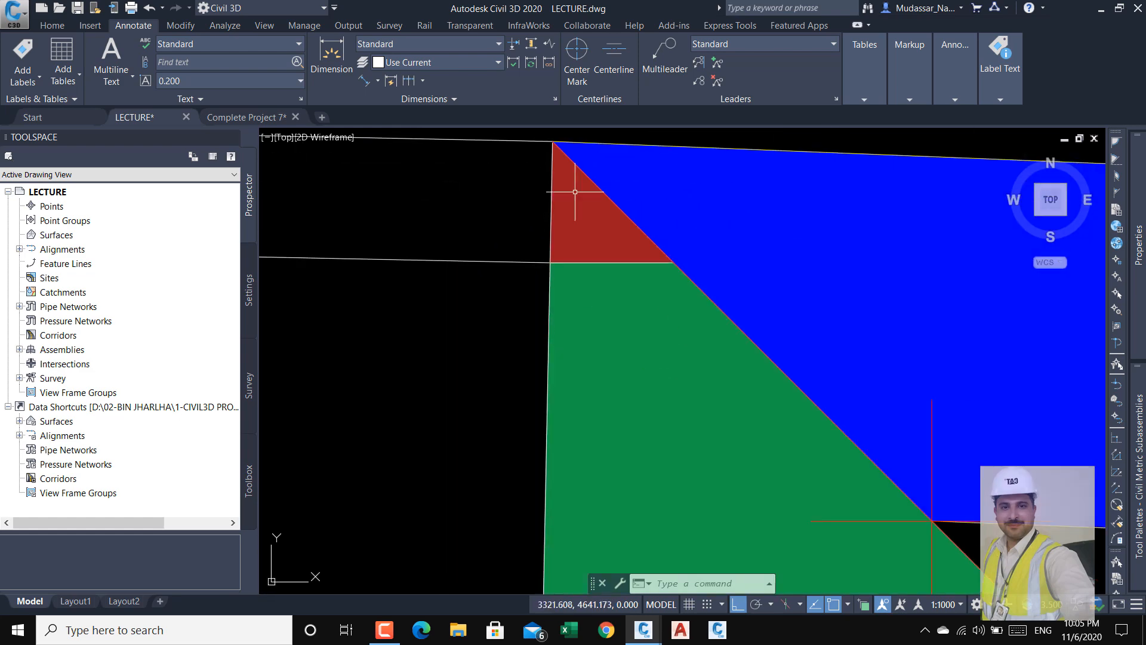
{"action": "middle_click_drag", "start_coordinate": [575, 192], "coordinate": [571, 314]}
{"action": "scroll", "coordinate": [556, 259], "scroll_direction": "up", "scroll_amount": 4}
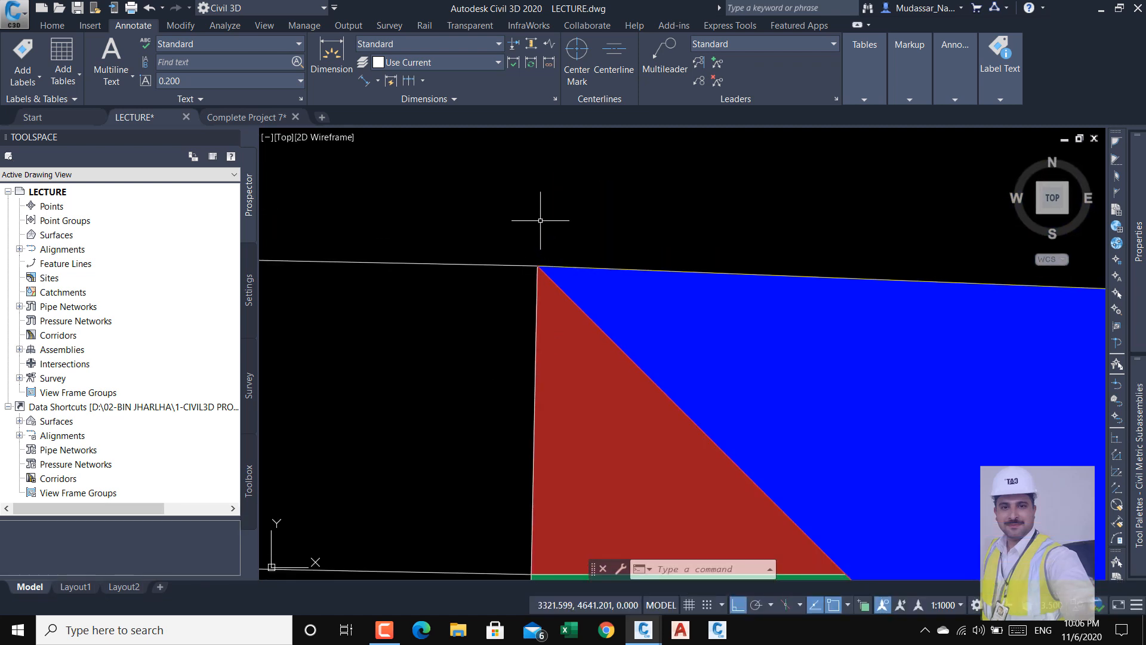
{"action": "scroll", "coordinate": [546, 261], "scroll_direction": "down", "scroll_amount": 2}
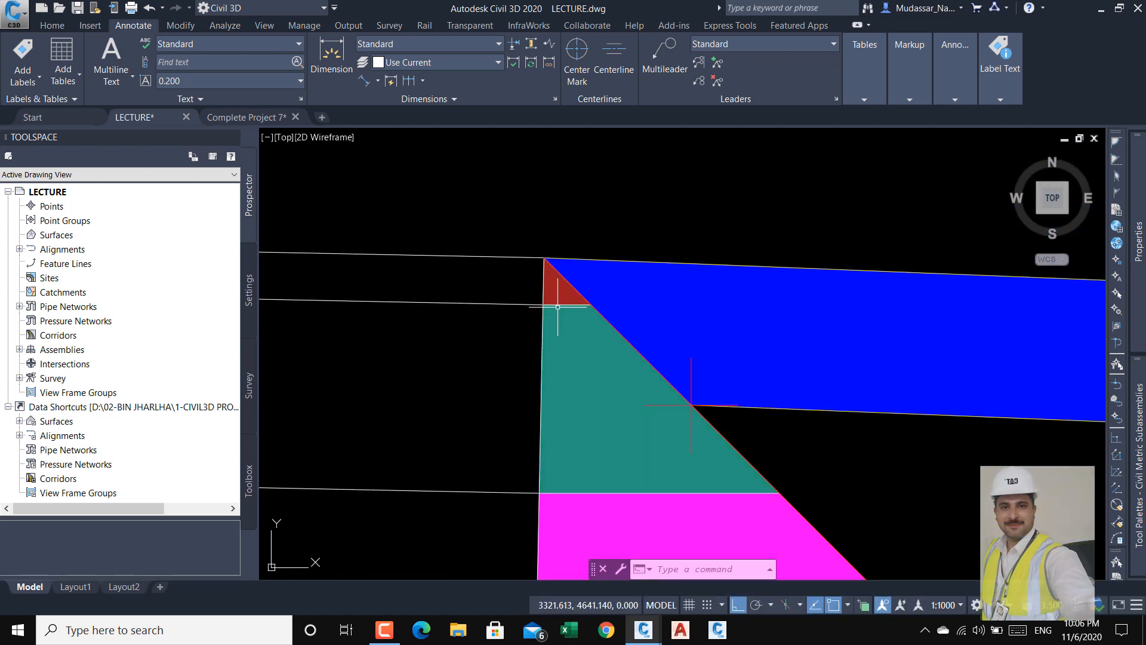
- Add an aligned dimension across the base of the red top-layer wedge in the section sketch, placed above the pavement edge
{"action": "left_click", "coordinate": [363, 81]}
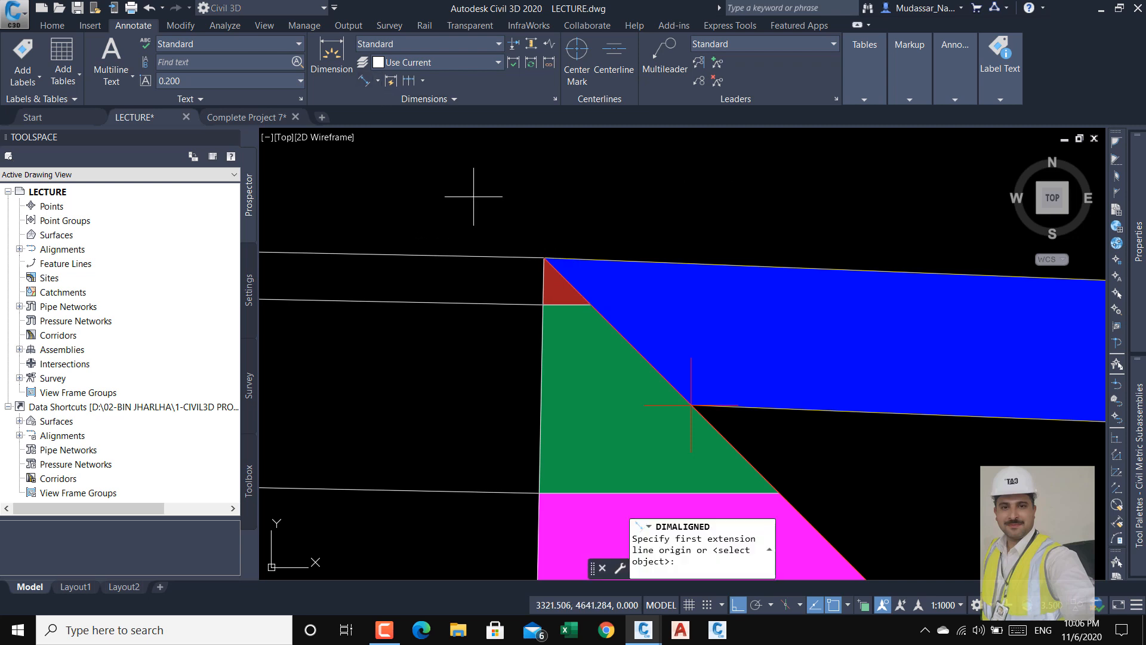
{"action": "left_click", "coordinate": [541, 304]}
{"action": "scroll", "coordinate": [582, 304], "scroll_direction": "up", "scroll_amount": 4}
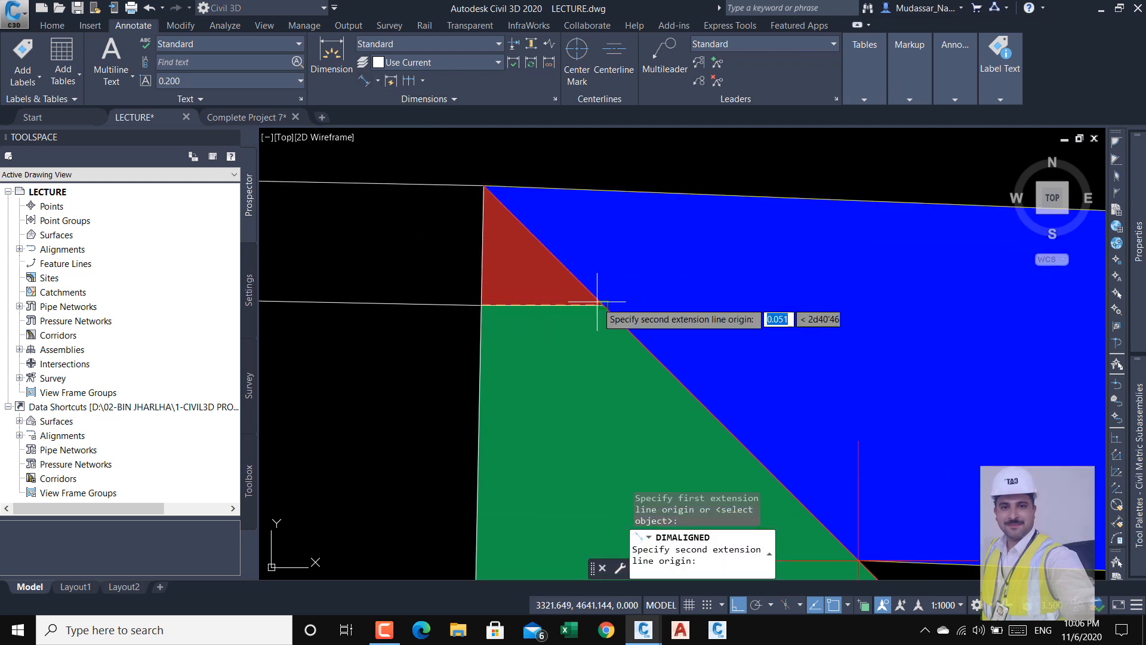
{"action": "left_click", "coordinate": [601, 306]}
{"action": "scroll", "coordinate": [603, 301], "scroll_direction": "down", "scroll_amount": 5}
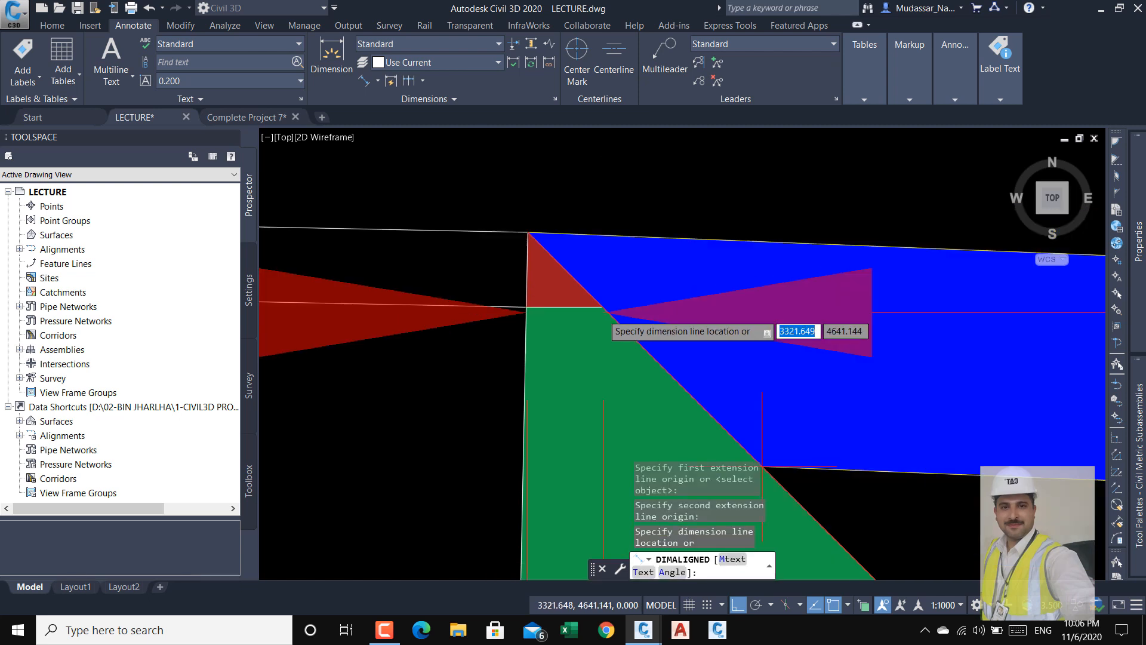
{"action": "left_click", "coordinate": [622, 233]}
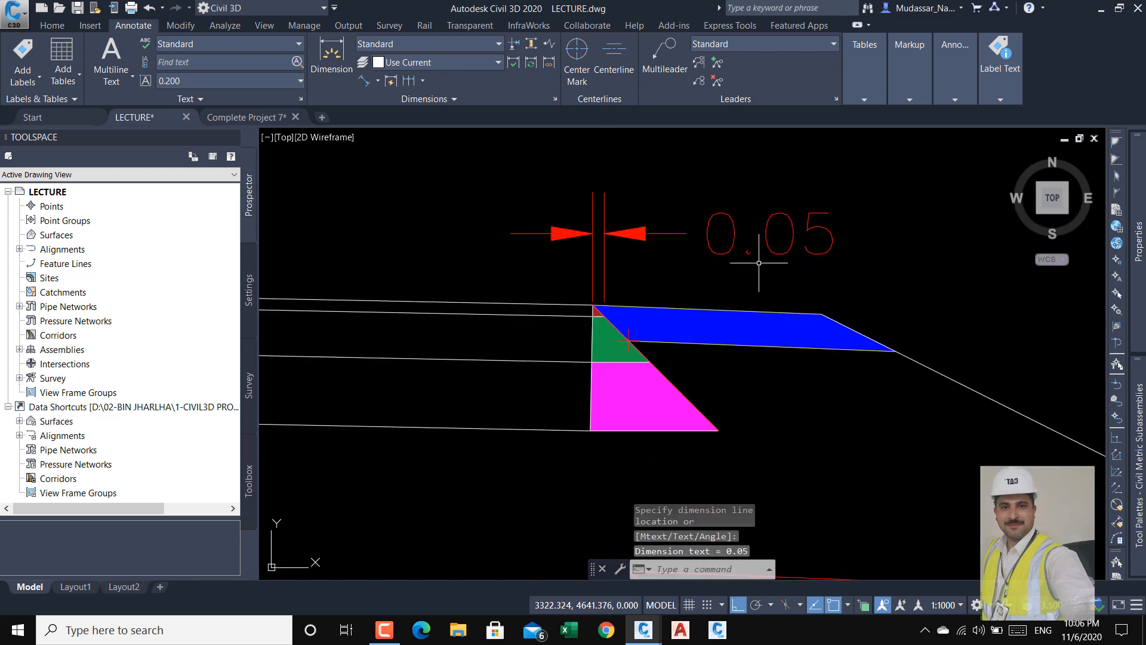
- Set the primary units precision of the Standard dimension style to four decimal places (0.0000)
{"action": "type", "text": "d"}
{"action": "key", "text": "Return"}
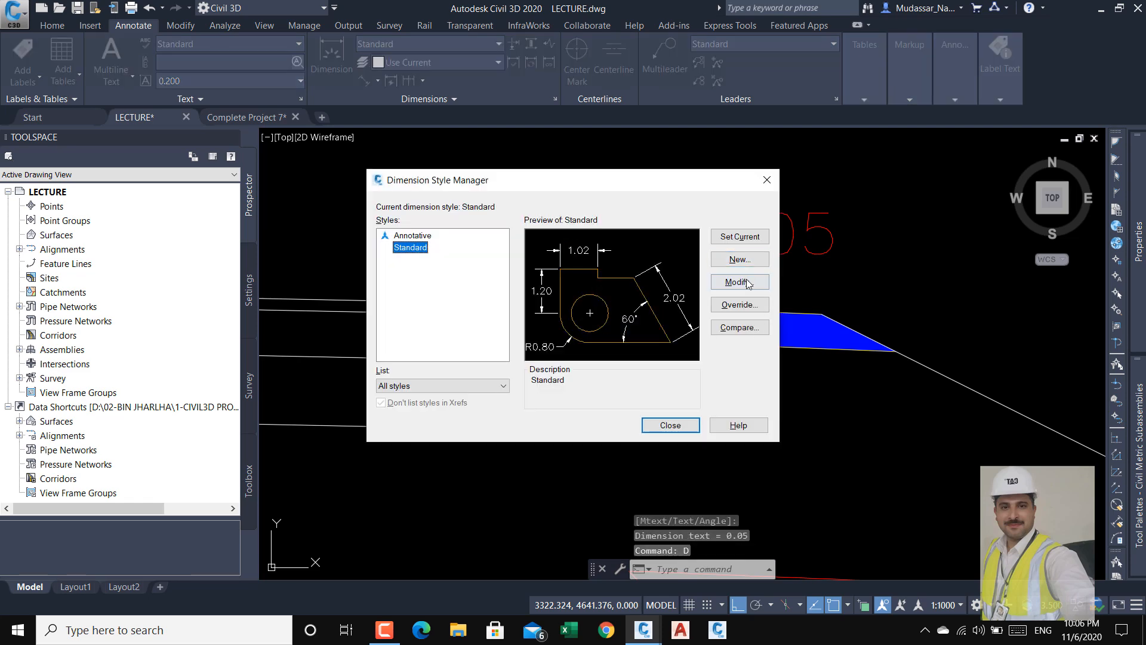
{"action": "left_click", "coordinate": [739, 281]}
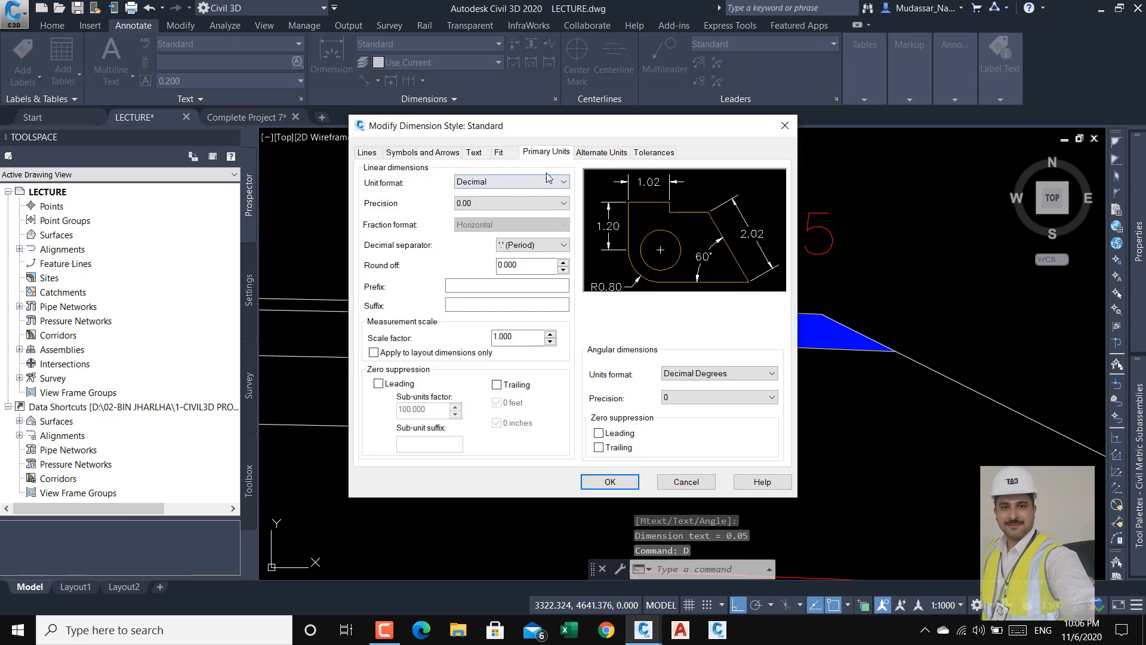
{"action": "left_click", "coordinate": [511, 203]}
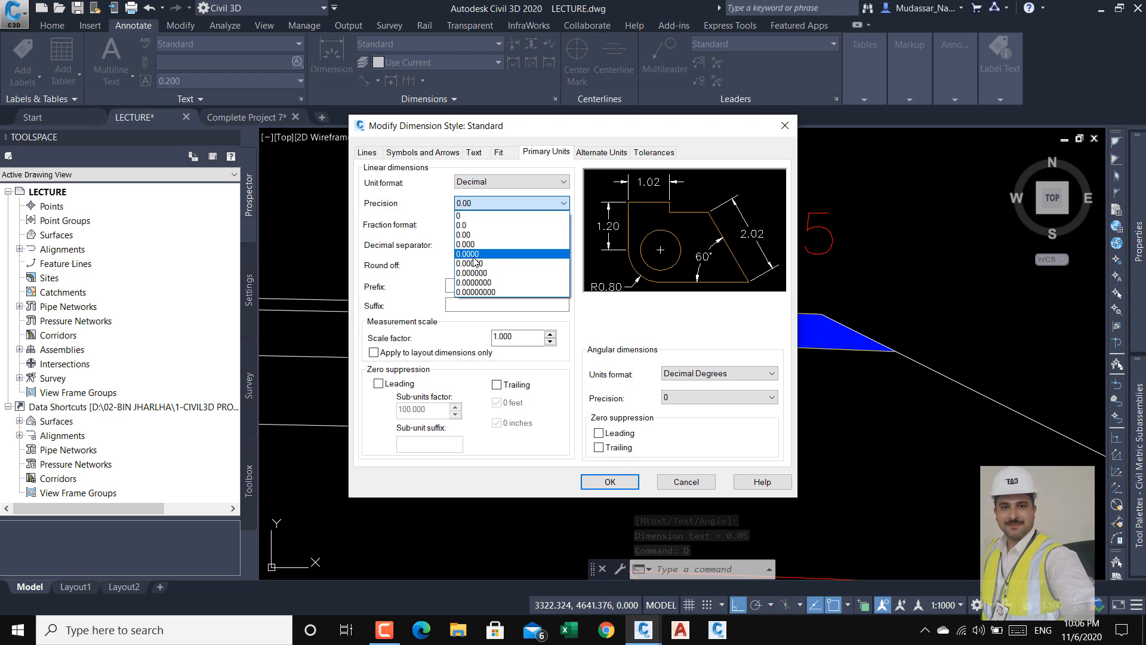
{"action": "left_click", "coordinate": [474, 255]}
{"action": "left_click", "coordinate": [609, 481]}
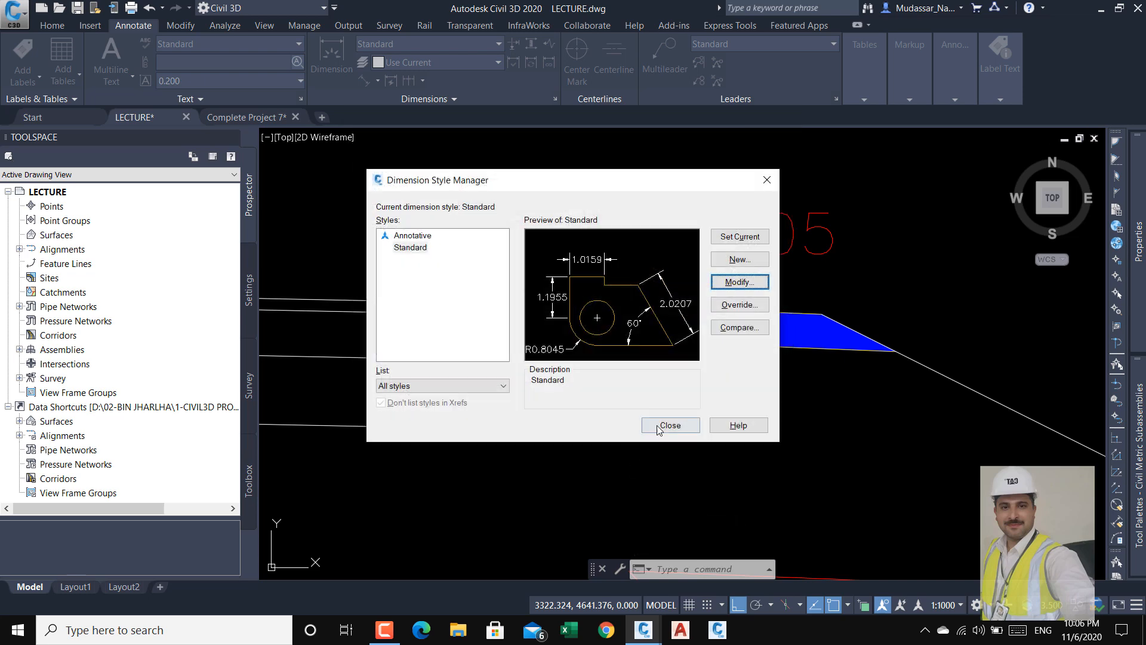
{"action": "left_click", "coordinate": [669, 425]}
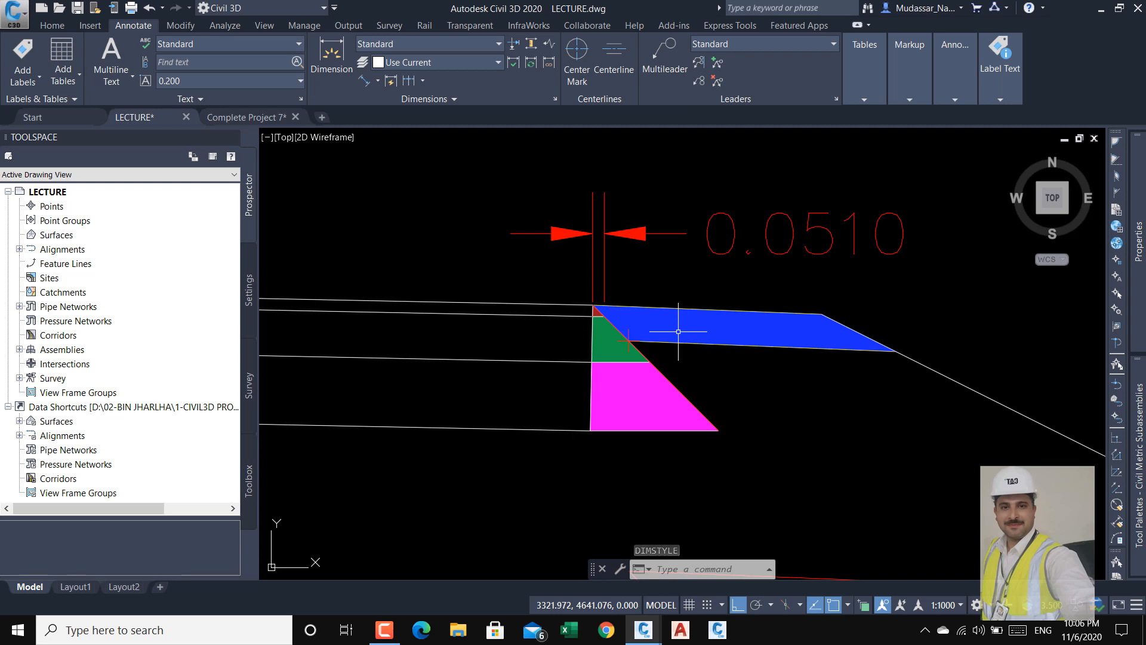
- Copy the top-layer GenericPavementStructure wedge to the marker point at the outer bottom corner of the lane's top layer
{"action": "scroll", "coordinate": [686, 329], "scroll_direction": "down", "scroll_amount": 8}
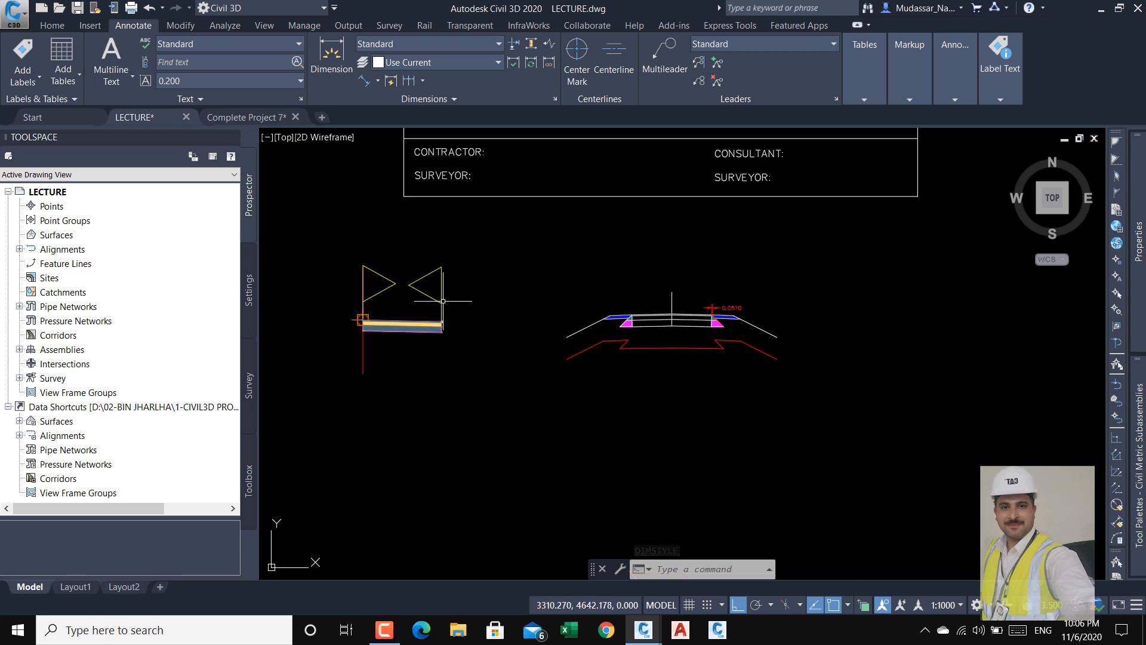
{"action": "scroll", "coordinate": [443, 301], "scroll_direction": "up", "scroll_amount": 10}
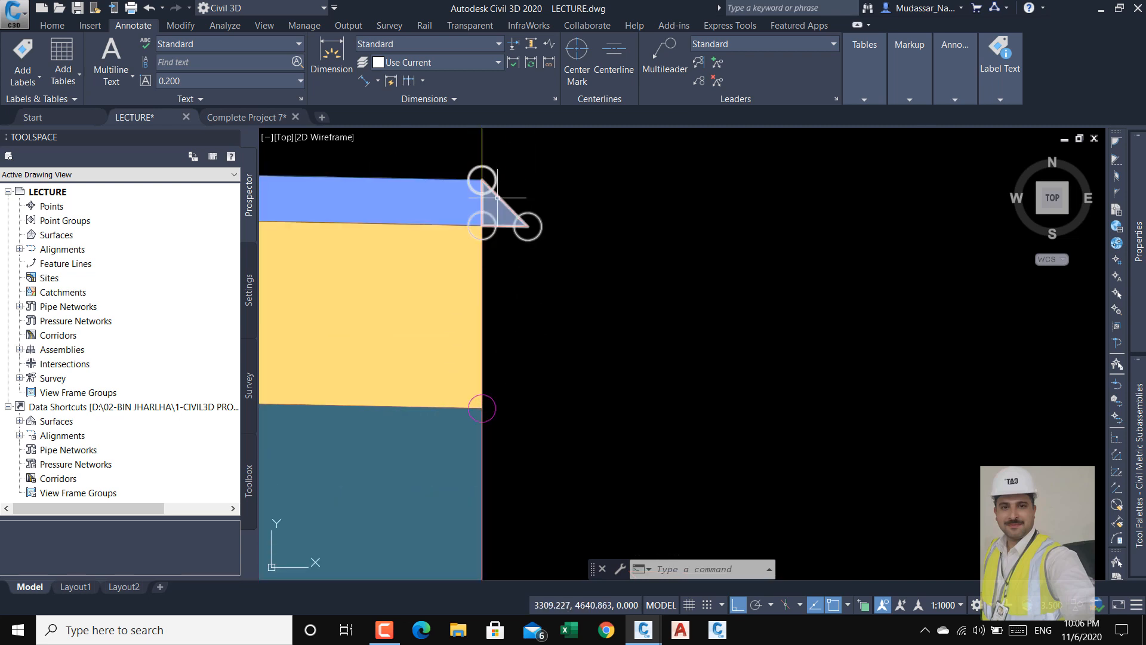
{"action": "left_click", "coordinate": [497, 196]}
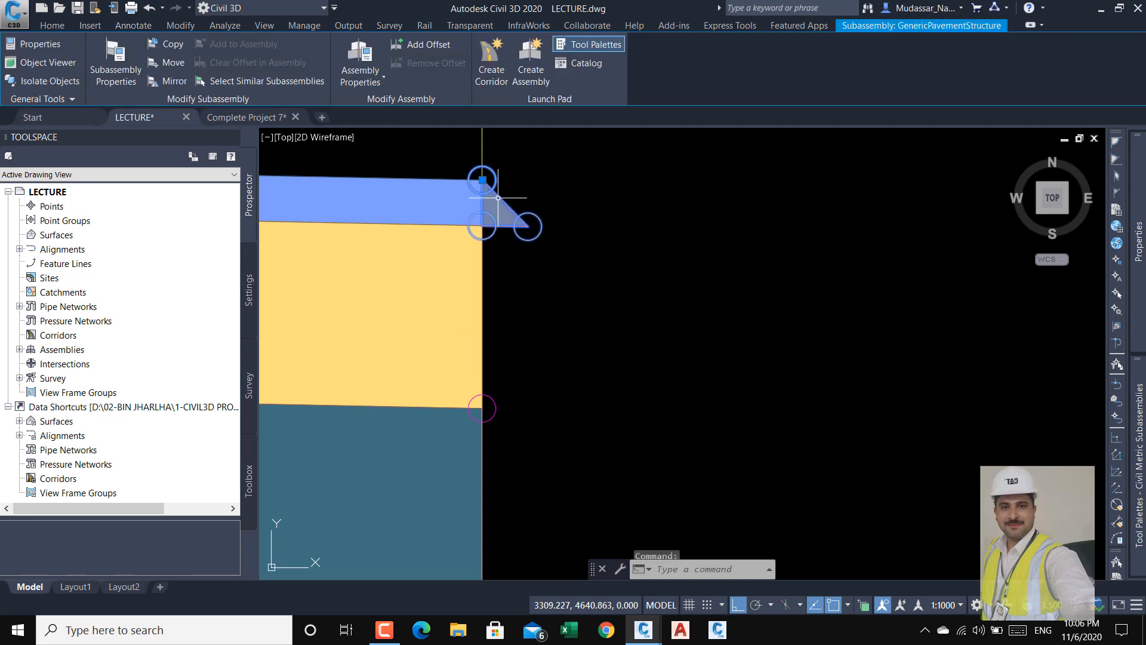
{"action": "left_click", "coordinate": [173, 48]}
{"action": "scroll", "coordinate": [509, 248], "scroll_direction": "up", "scroll_amount": 4}
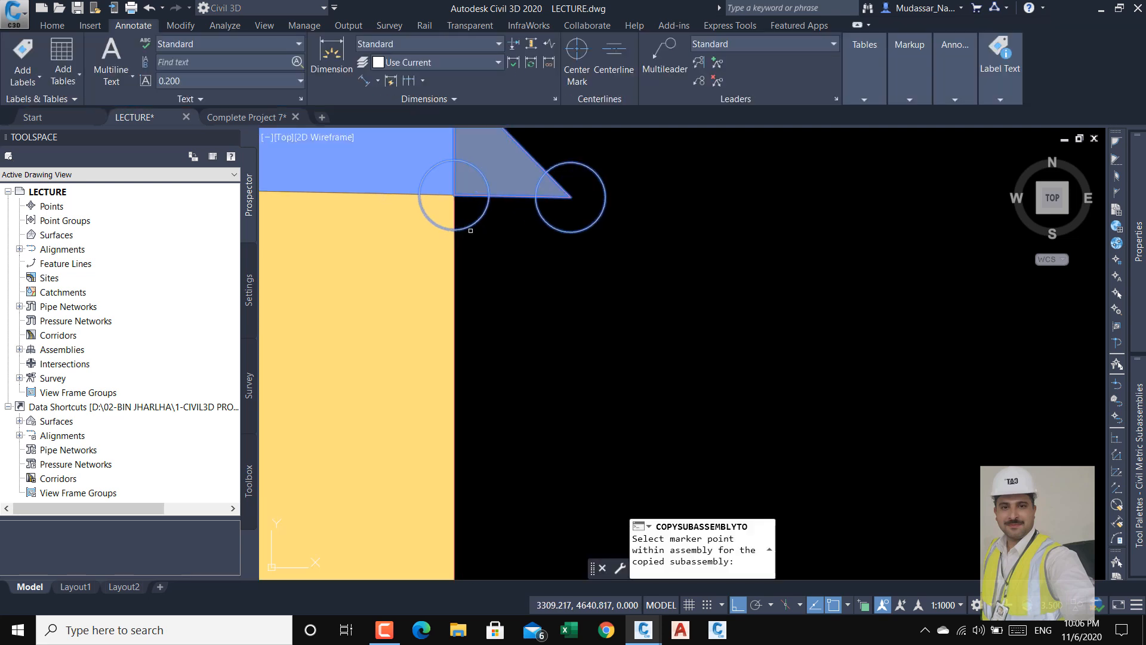
{"action": "left_click", "coordinate": [454, 195]}
{"action": "key", "text": "Escape"}
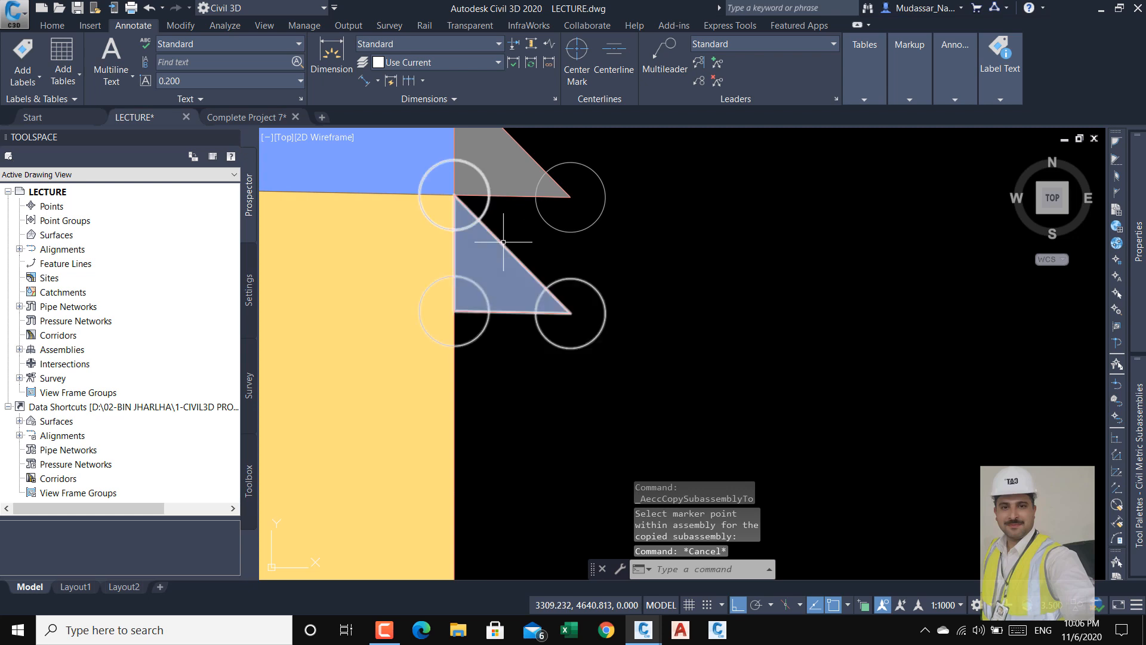
- Set the Depth of the copied wedge beside the lane's second layer to 0.200 m and deselect it
{"action": "left_click", "coordinate": [503, 242]}
{"action": "scroll", "coordinate": [540, 295], "scroll_direction": "down", "scroll_amount": 2}
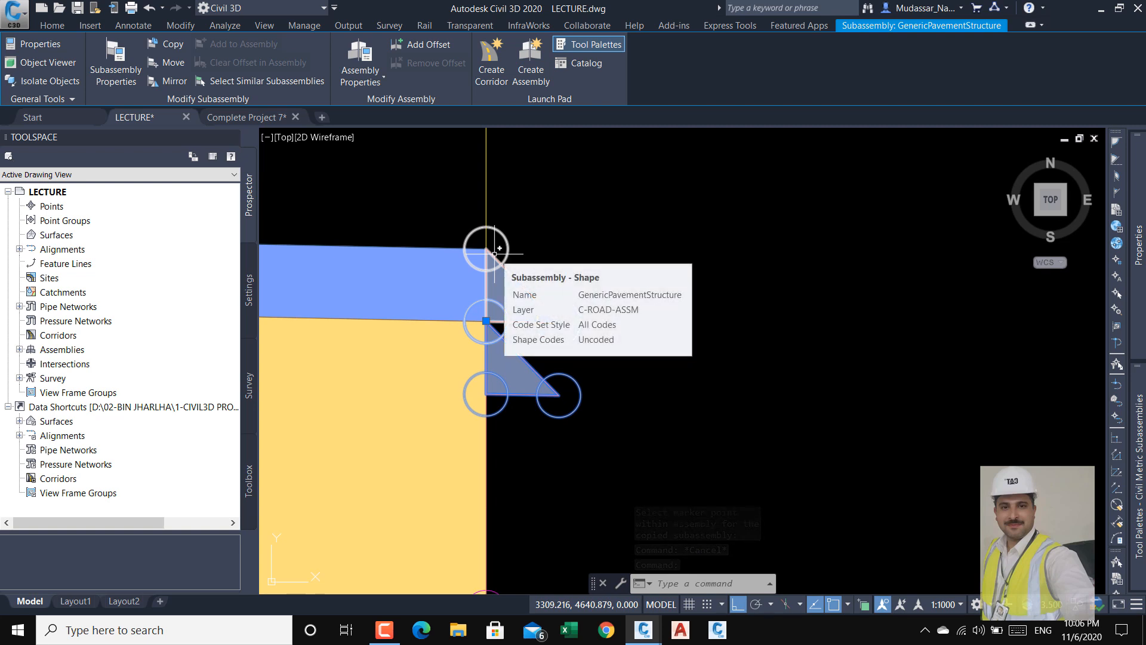
{"action": "scroll", "coordinate": [486, 321], "scroll_direction": "down", "scroll_amount": 5}
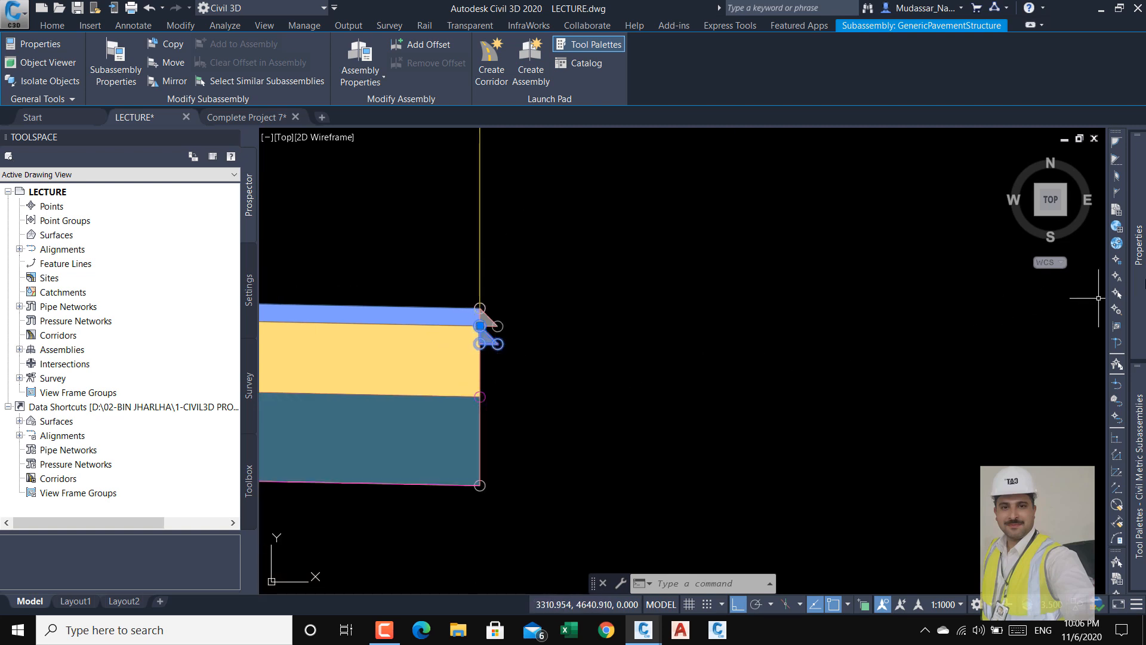
{"action": "mouse_move", "coordinate": [1138, 289]}
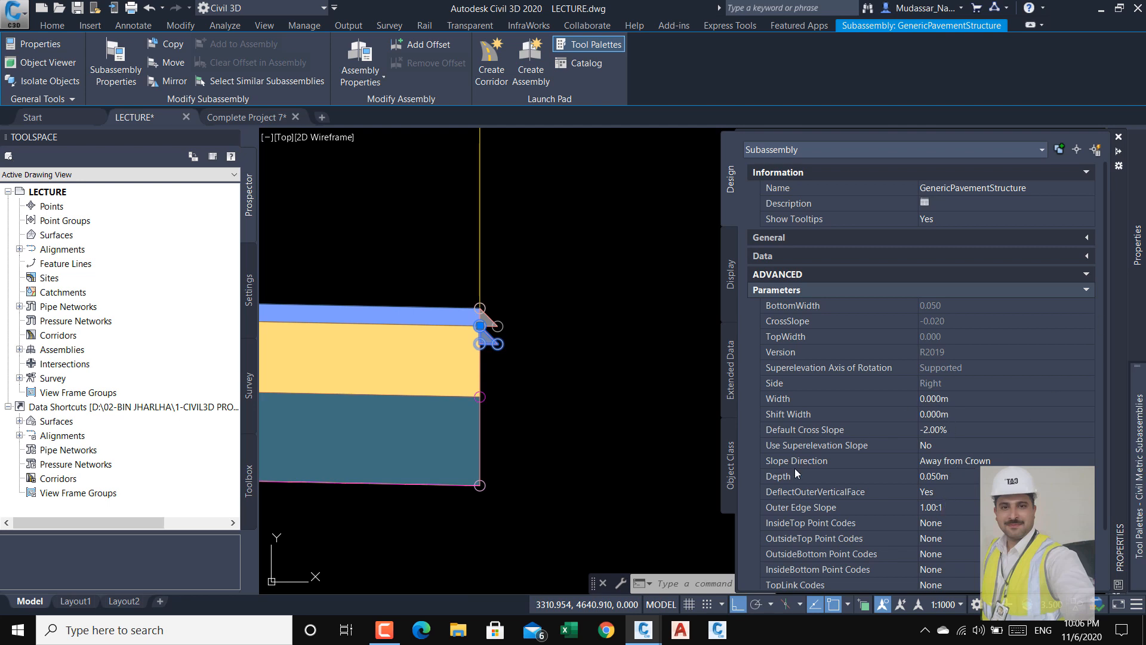
{"action": "left_click", "coordinate": [965, 477]}
{"action": "key", "text": "Return"}
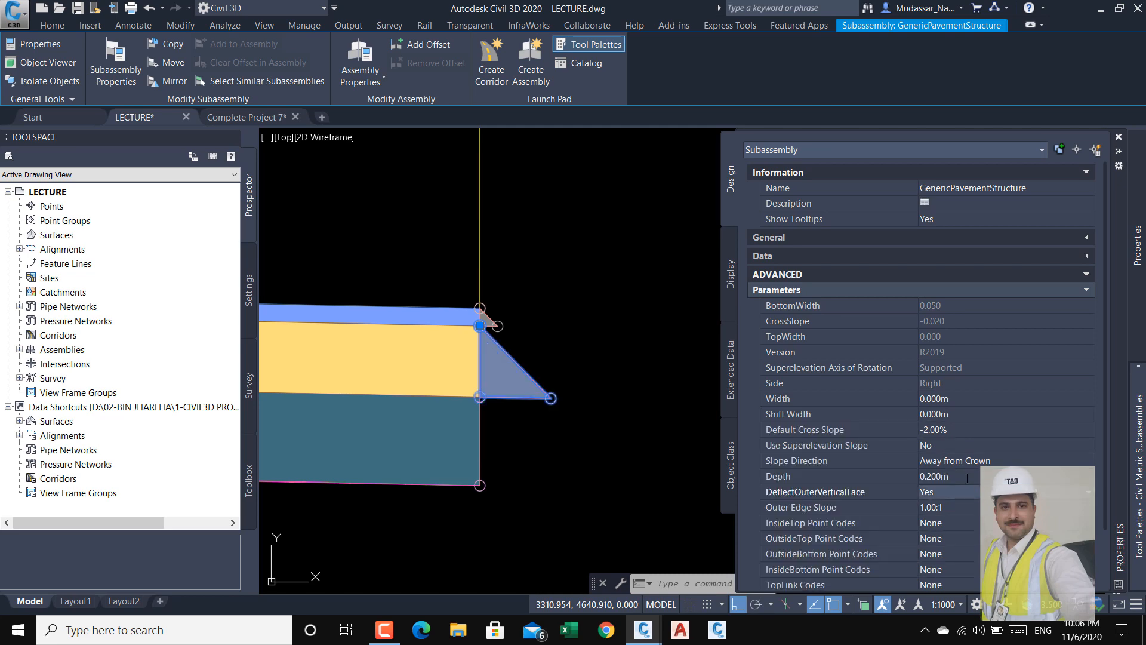
{"action": "key", "text": "Escape"}
{"action": "key", "text": "ctrl+1"}
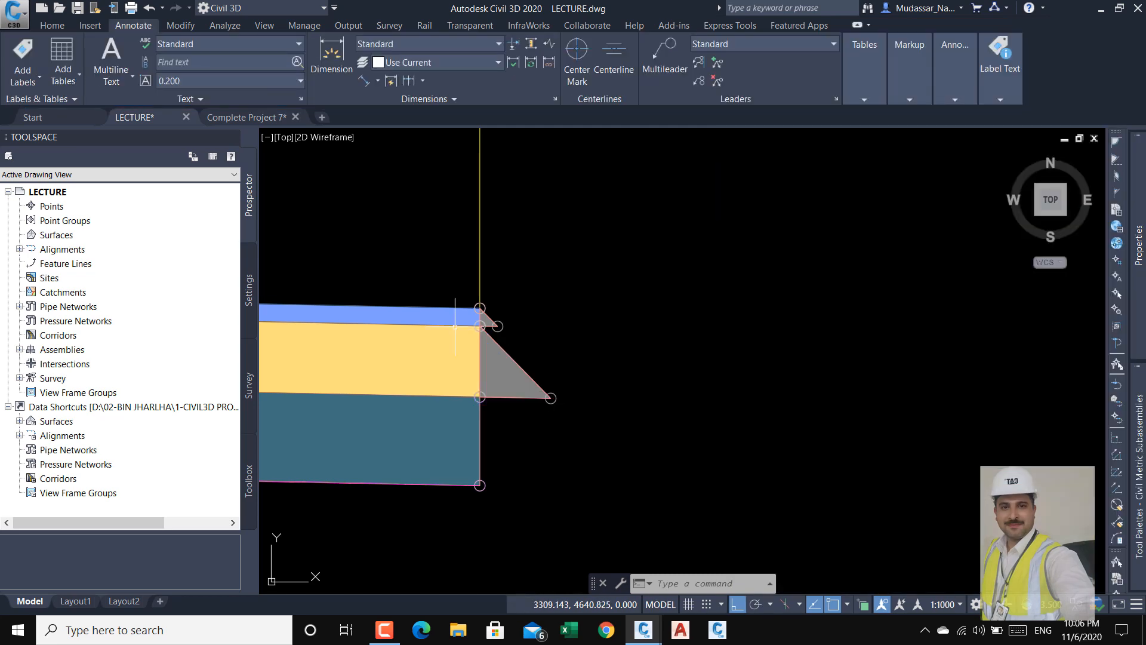
- Measure the base width of the assembly's top-layer wedge with an aligned dimension, without placing it
{"action": "scroll", "coordinate": [494, 353], "scroll_direction": "up", "scroll_amount": 4}
{"action": "scroll", "coordinate": [456, 290], "scroll_direction": "up", "scroll_amount": 2}
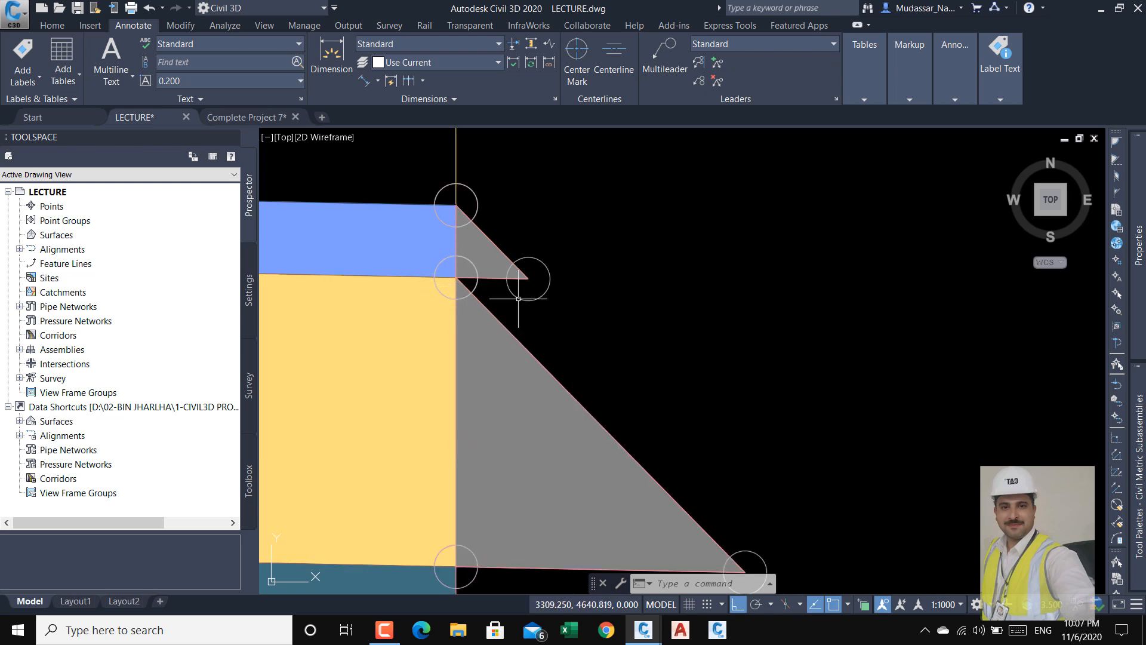
{"action": "mouse_move", "coordinate": [528, 277]}
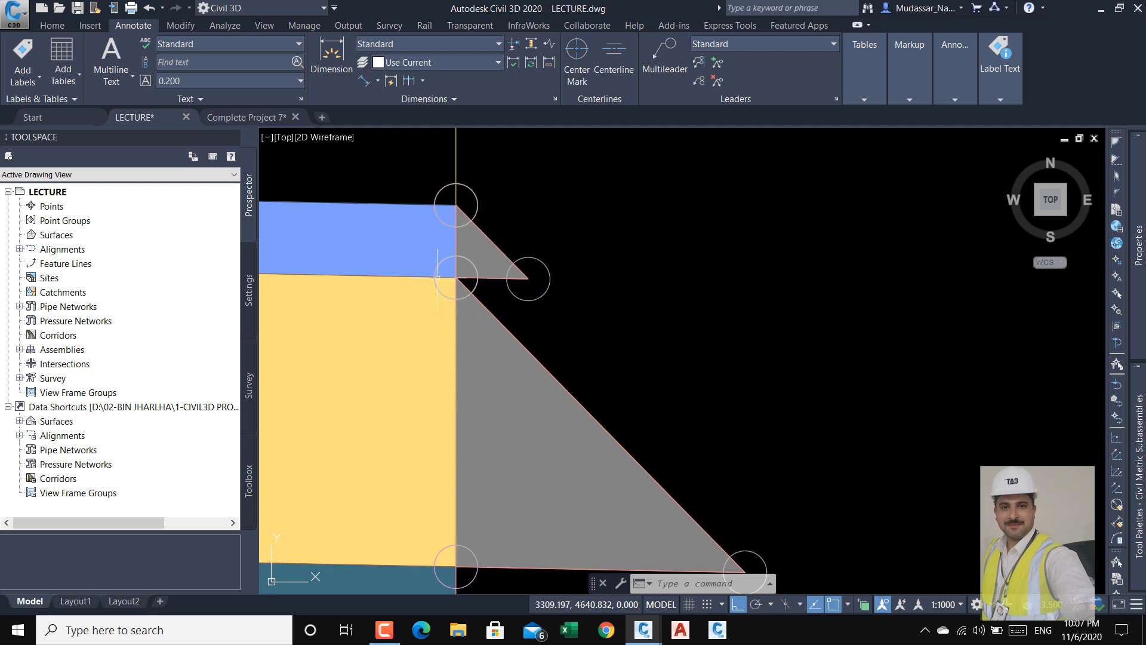
{"action": "left_click", "coordinate": [363, 81]}
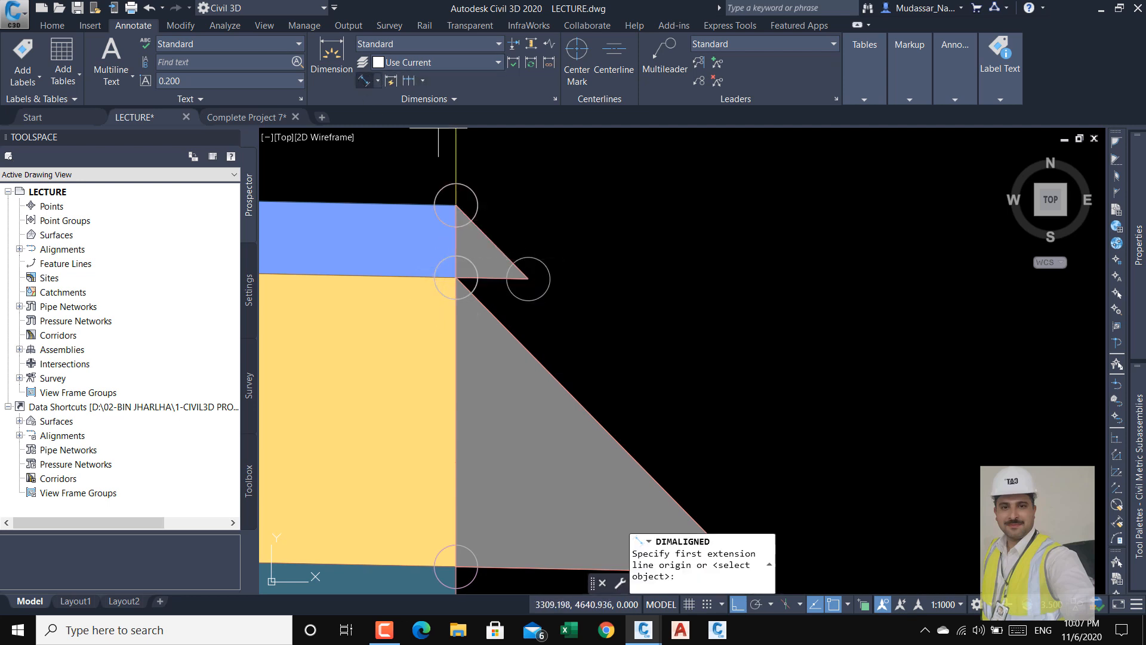
{"action": "left_click", "coordinate": [456, 277]}
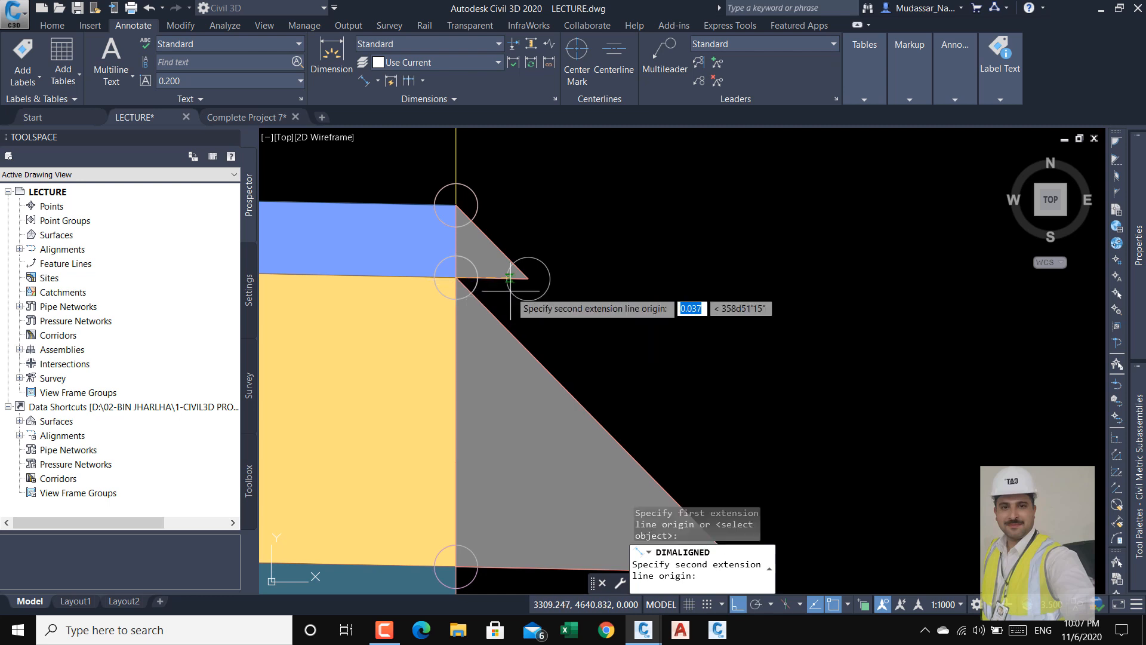
{"action": "left_click", "coordinate": [528, 278]}
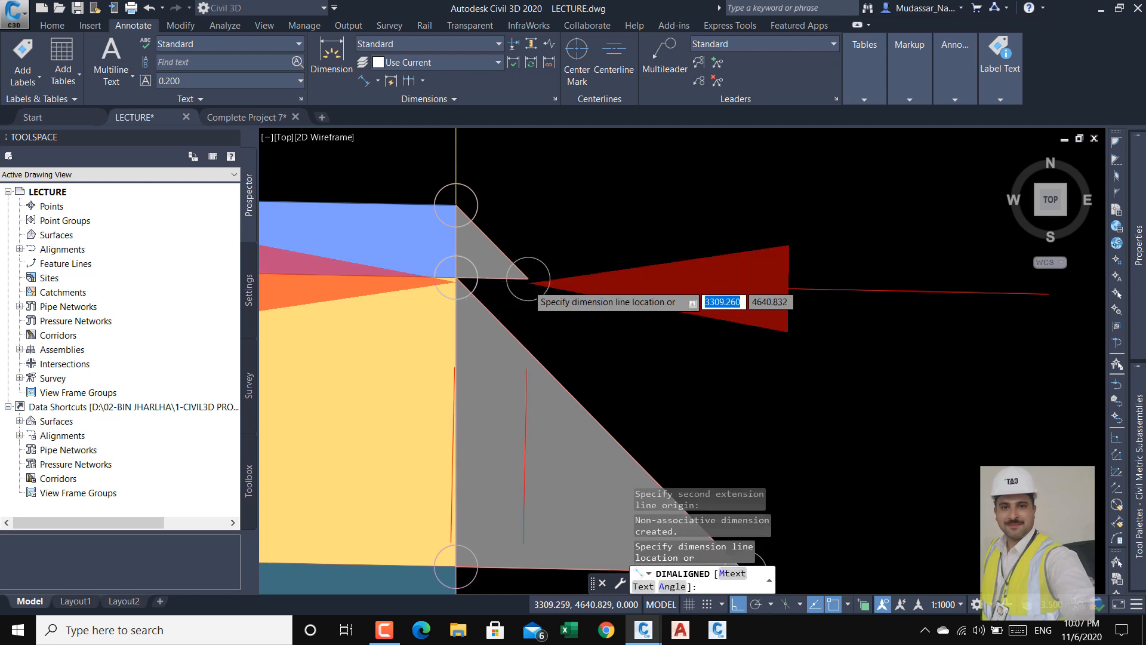
{"action": "scroll", "coordinate": [527, 278], "scroll_direction": "down", "scroll_amount": 5}
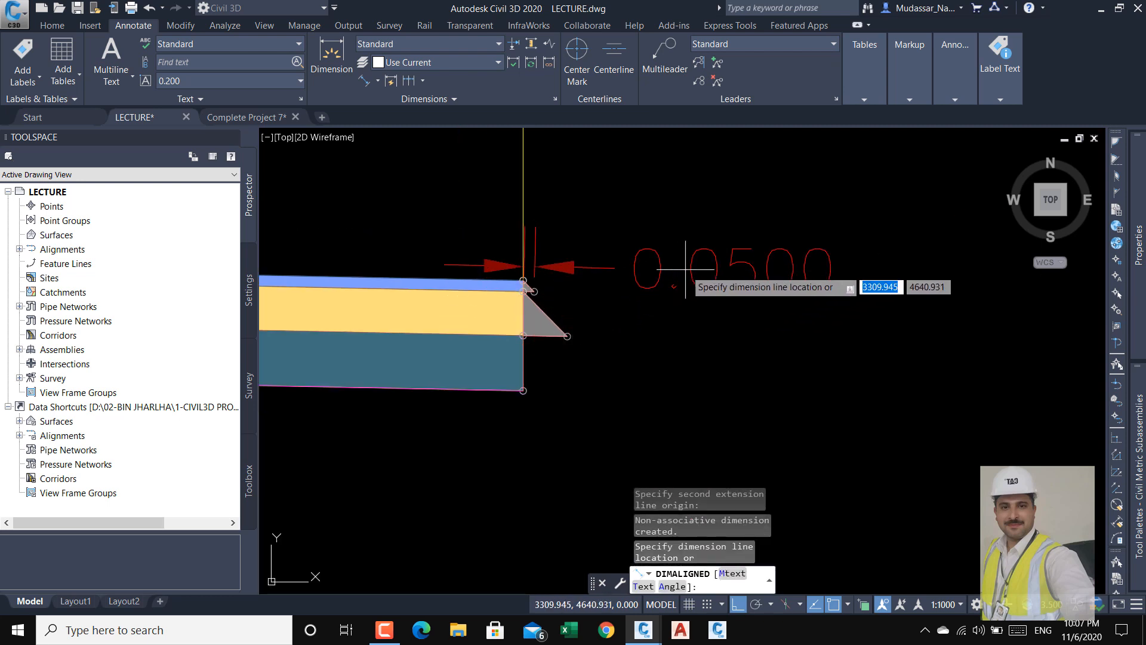
{"action": "key", "text": "Escape"}
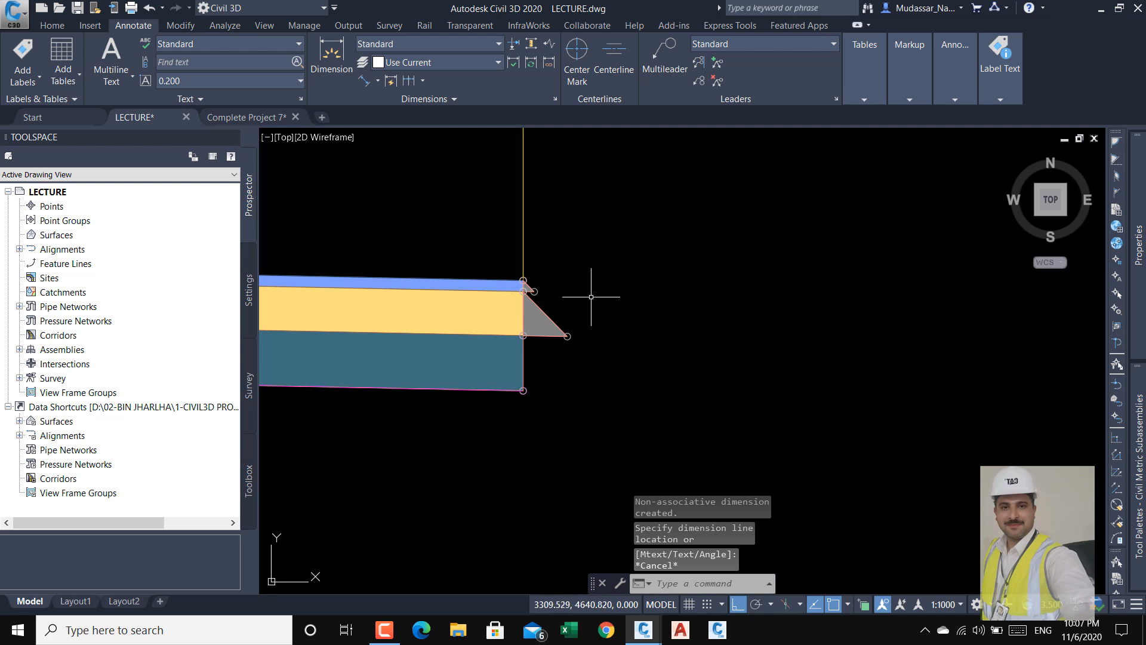
- Set the Shift Width of the second-layer wedge to 0.051 m, check its fit against the top-layer wedge, and deselect it
{"action": "left_click", "coordinate": [545, 313]}
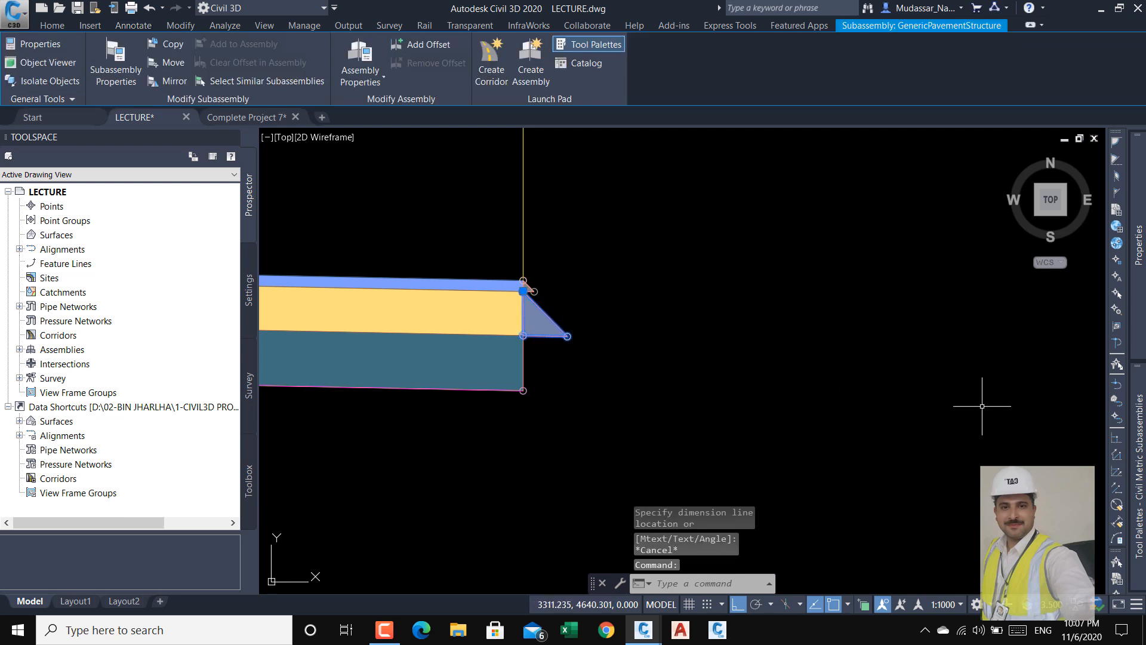
{"action": "mouse_move", "coordinate": [1131, 397]}
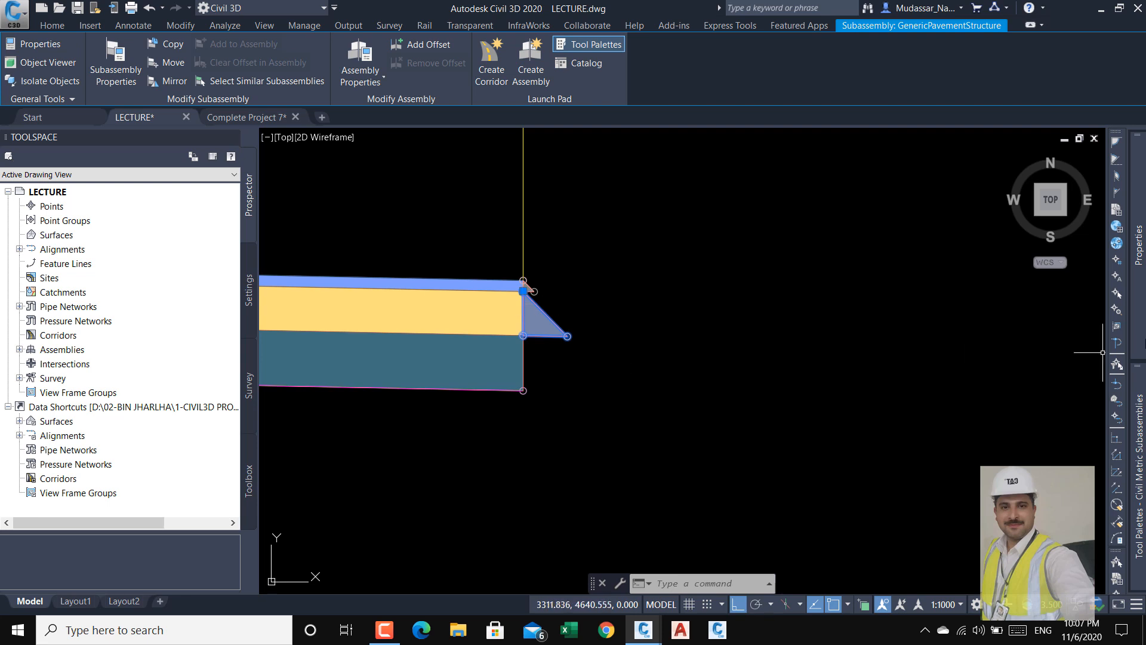
{"action": "mouse_move", "coordinate": [1142, 296]}
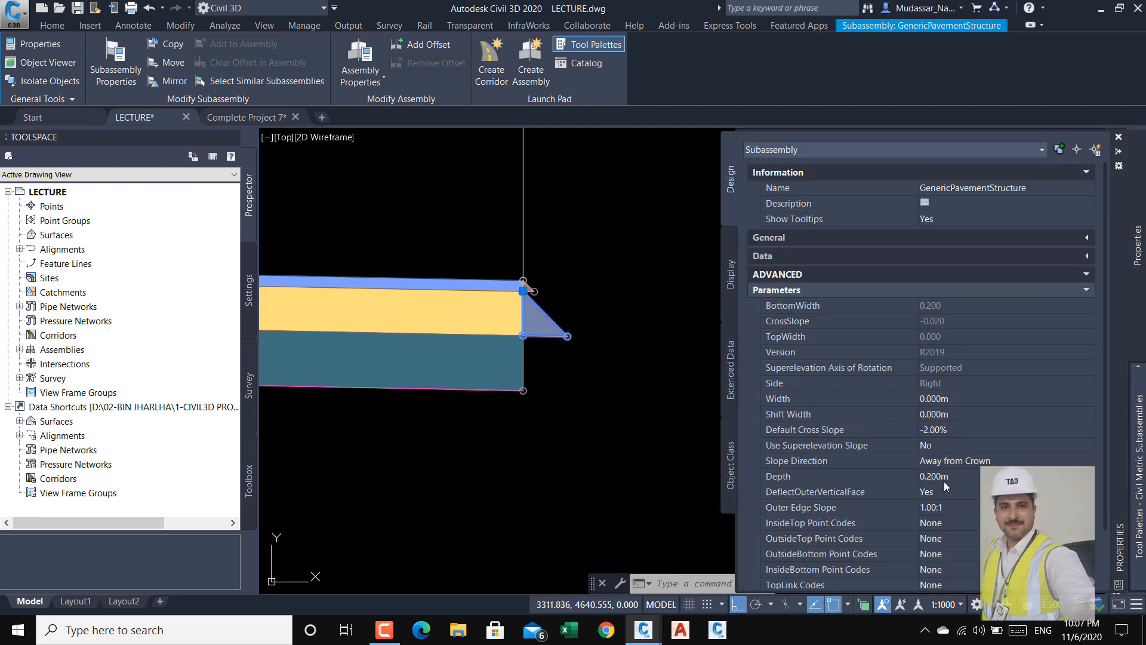
{"action": "left_click", "coordinate": [967, 414]}
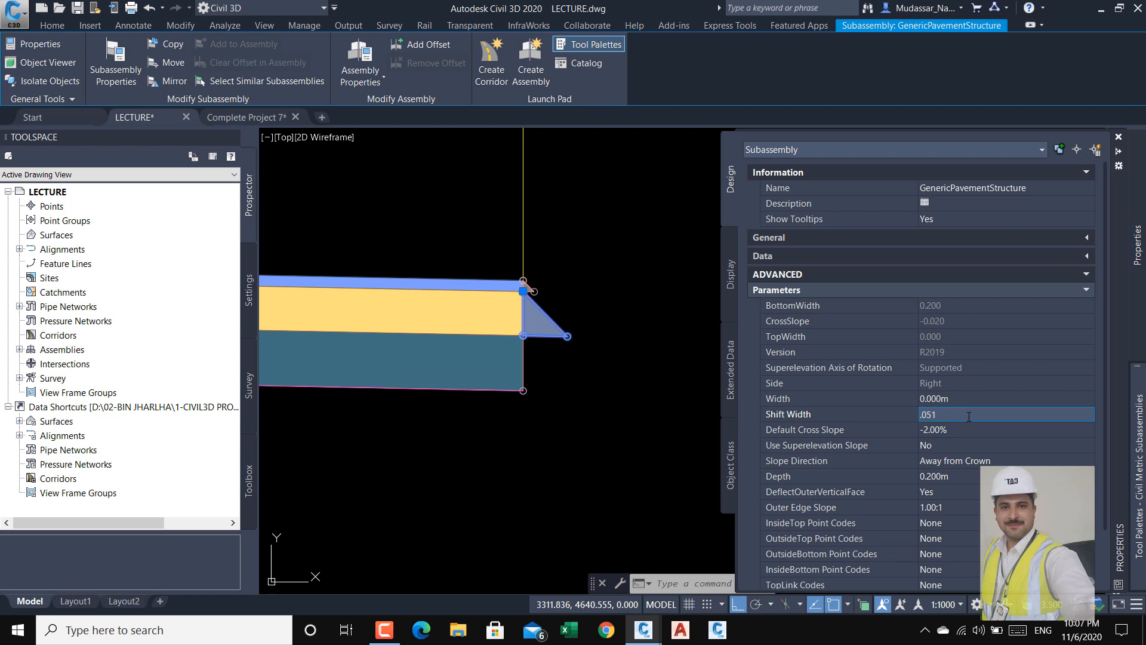
{"action": "key", "text": "Tab"}
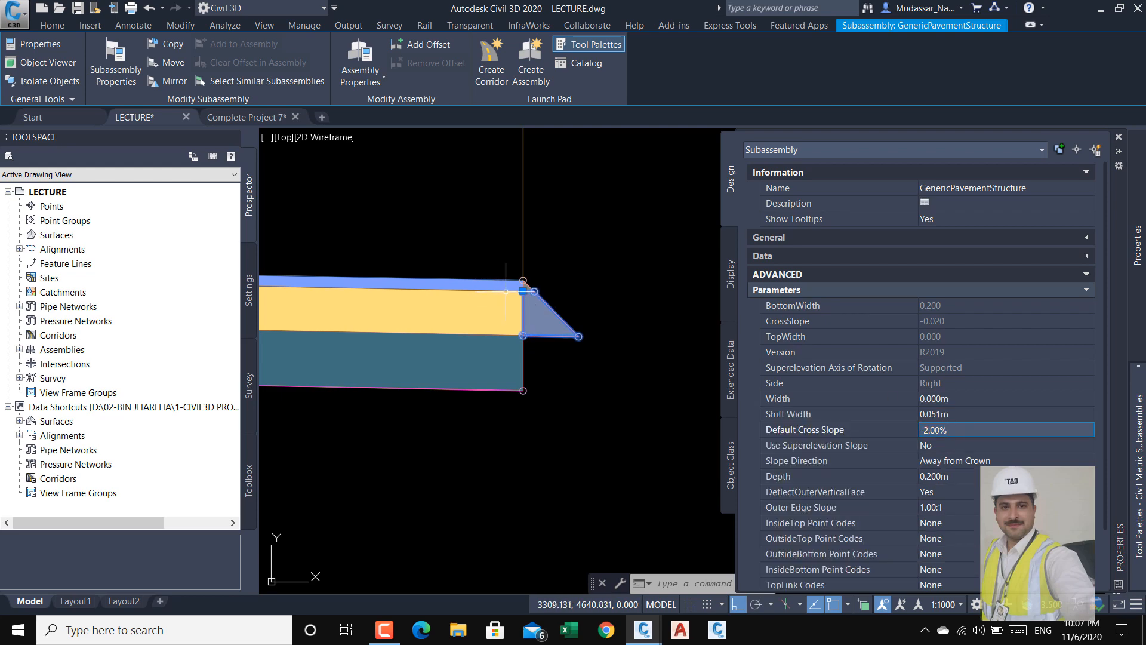
{"action": "scroll", "coordinate": [530, 293], "scroll_direction": "up", "scroll_amount": 10}
{"action": "scroll", "coordinate": [549, 275], "scroll_direction": "down", "scroll_amount": 10}
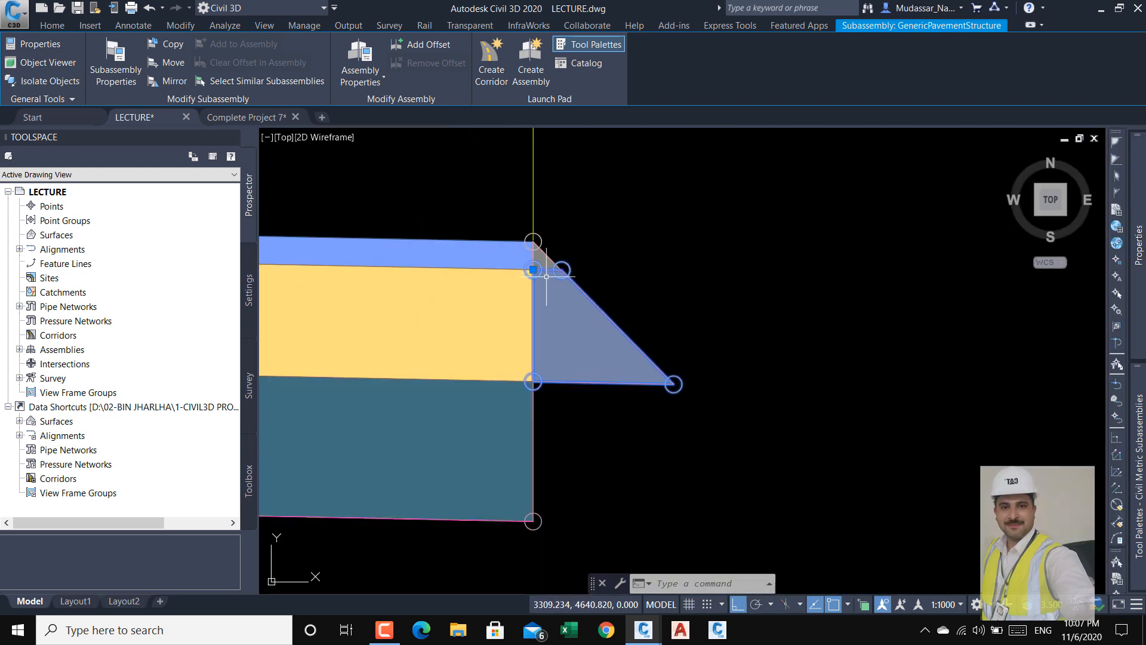
{"action": "mouse_move", "coordinate": [1143, 350]}
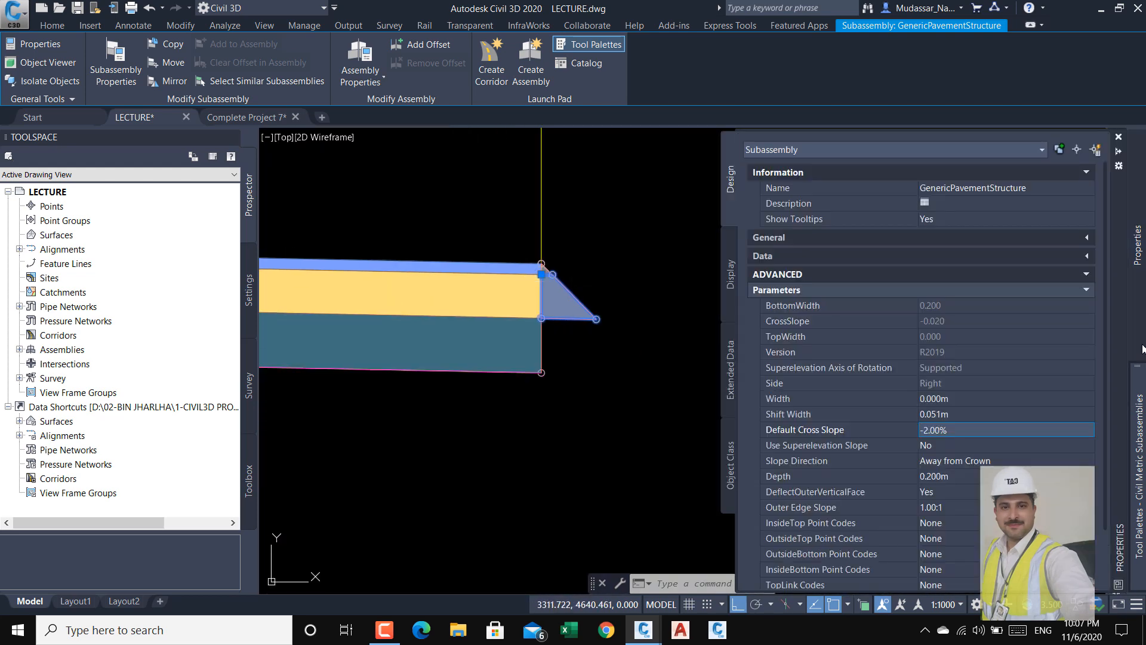
{"action": "left_click", "coordinate": [959, 416]}
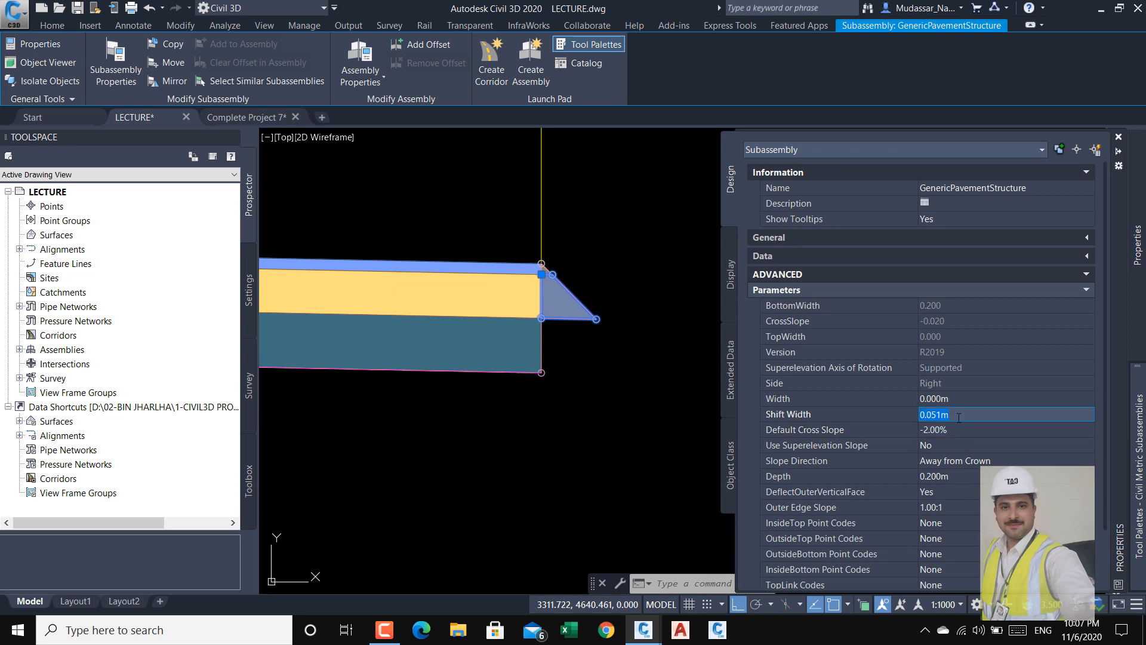
{"action": "key", "text": "Escape"}
{"action": "key", "text": "Escape"}
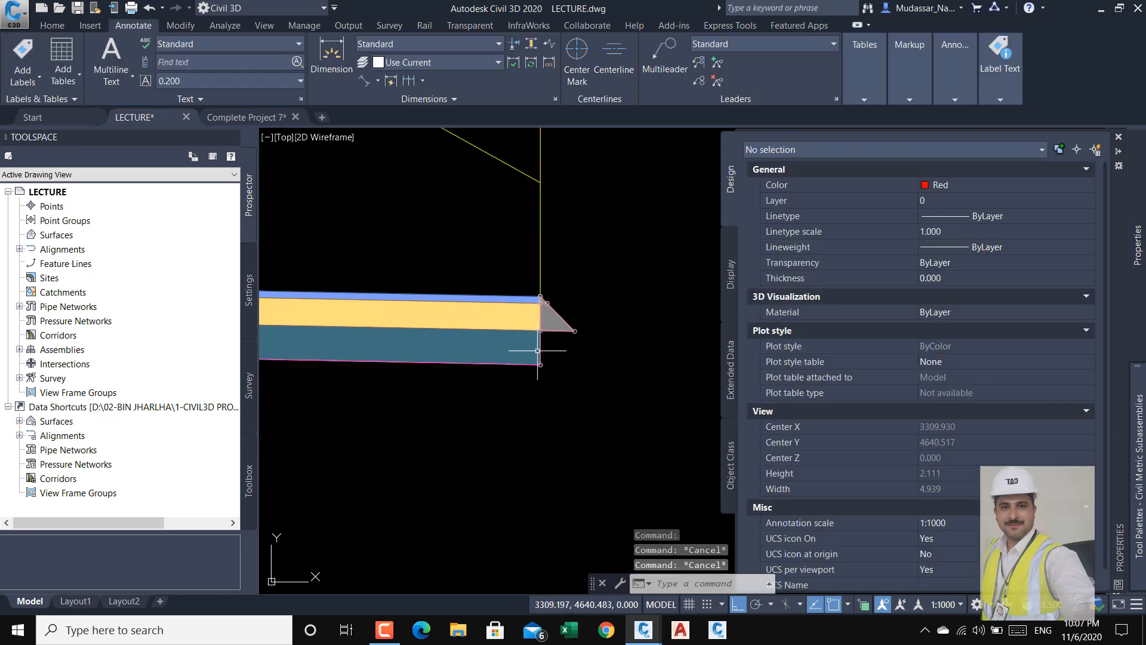
- Set the Shift Width of the second-layer wedge to 0.050 m, check its alignment with the top-layer wedge, and deselect it
{"action": "scroll", "coordinate": [732, 344], "scroll_direction": "down", "scroll_amount": 5}
{"action": "scroll", "coordinate": [732, 345], "scroll_direction": "up", "scroll_amount": 6}
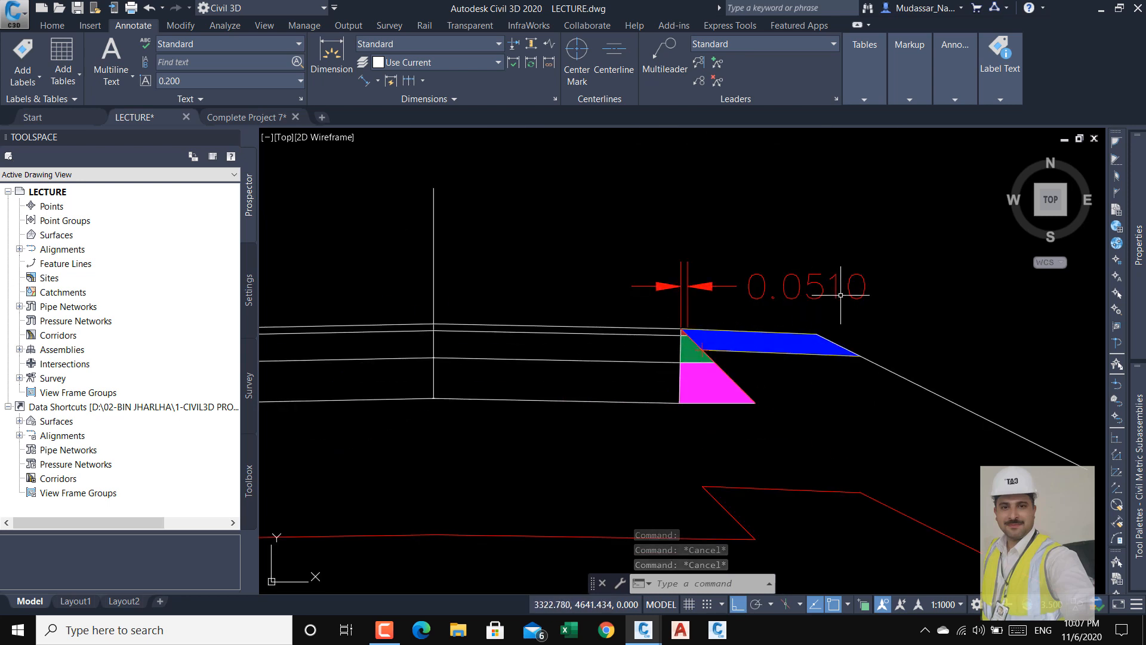
{"action": "scroll", "coordinate": [680, 358], "scroll_direction": "down", "scroll_amount": 5}
{"action": "scroll", "coordinate": [757, 318], "scroll_direction": "up", "scroll_amount": 8}
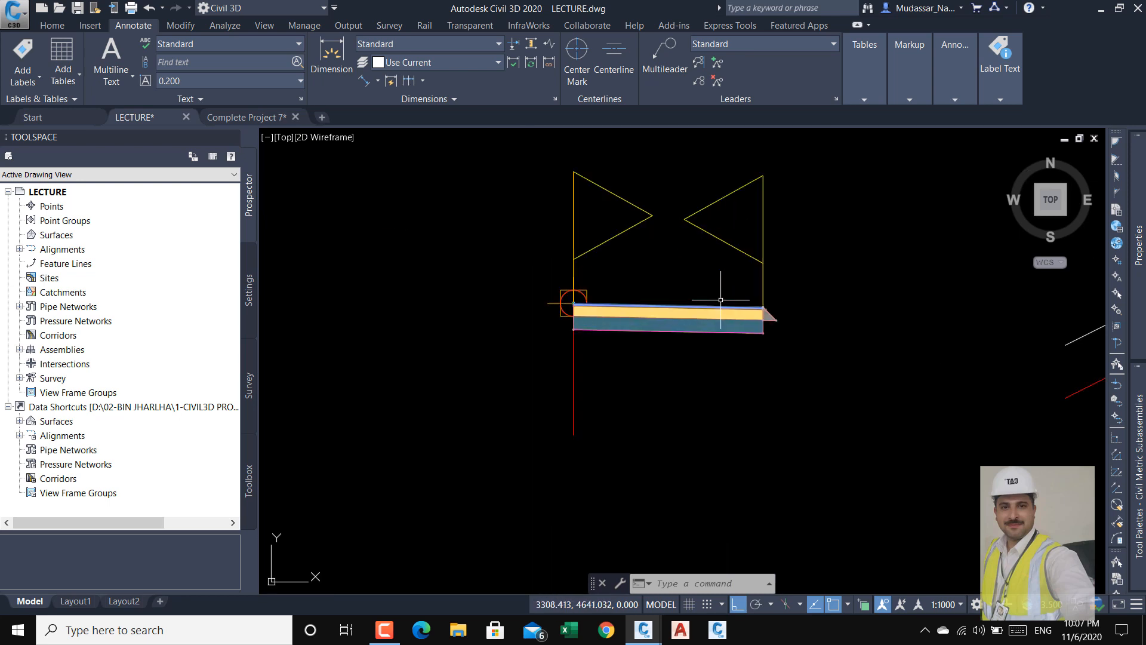
{"action": "scroll", "coordinate": [656, 244], "scroll_direction": "up", "scroll_amount": 6}
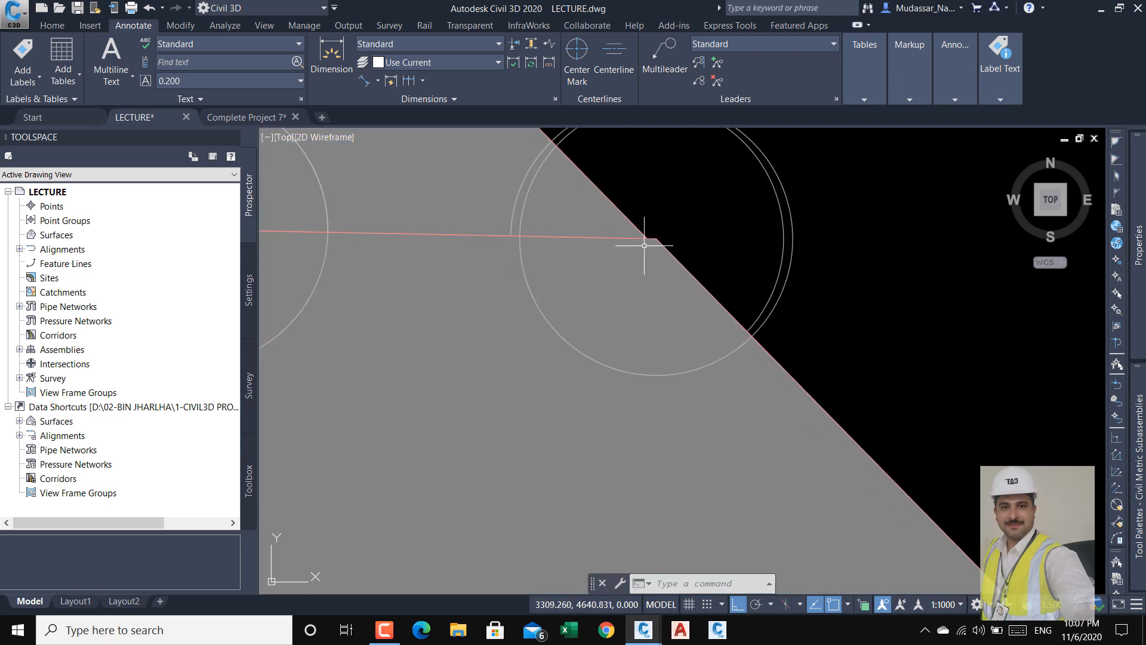
{"action": "left_click", "coordinate": [665, 244]}
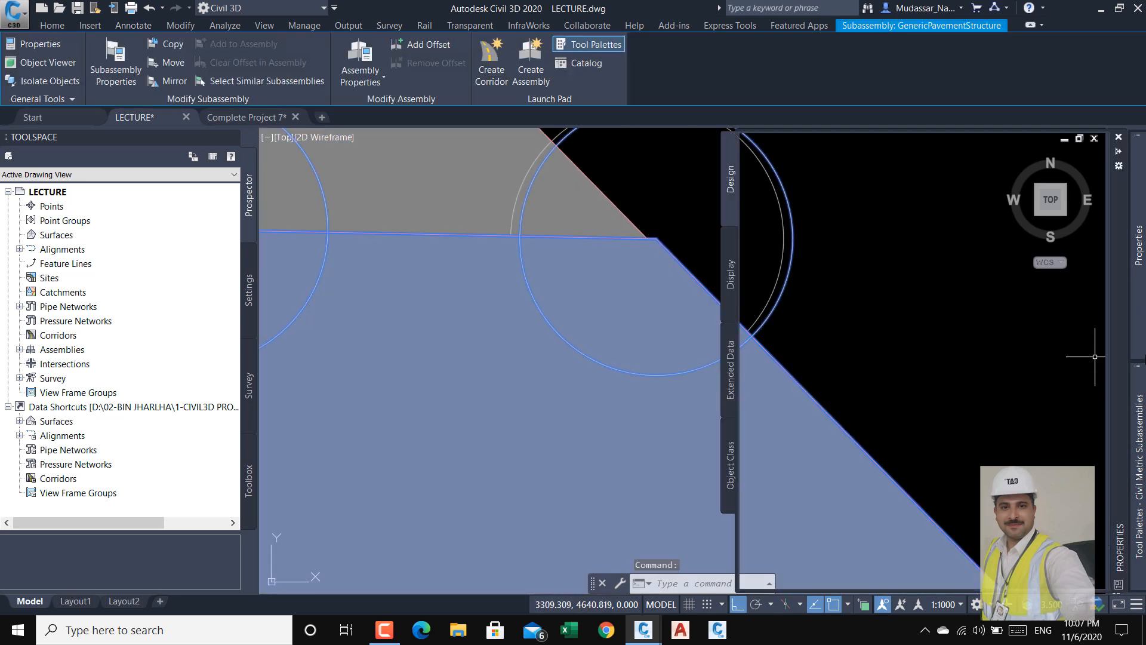
{"action": "mouse_move", "coordinate": [1137, 244]}
{"action": "left_click", "coordinate": [964, 415]}
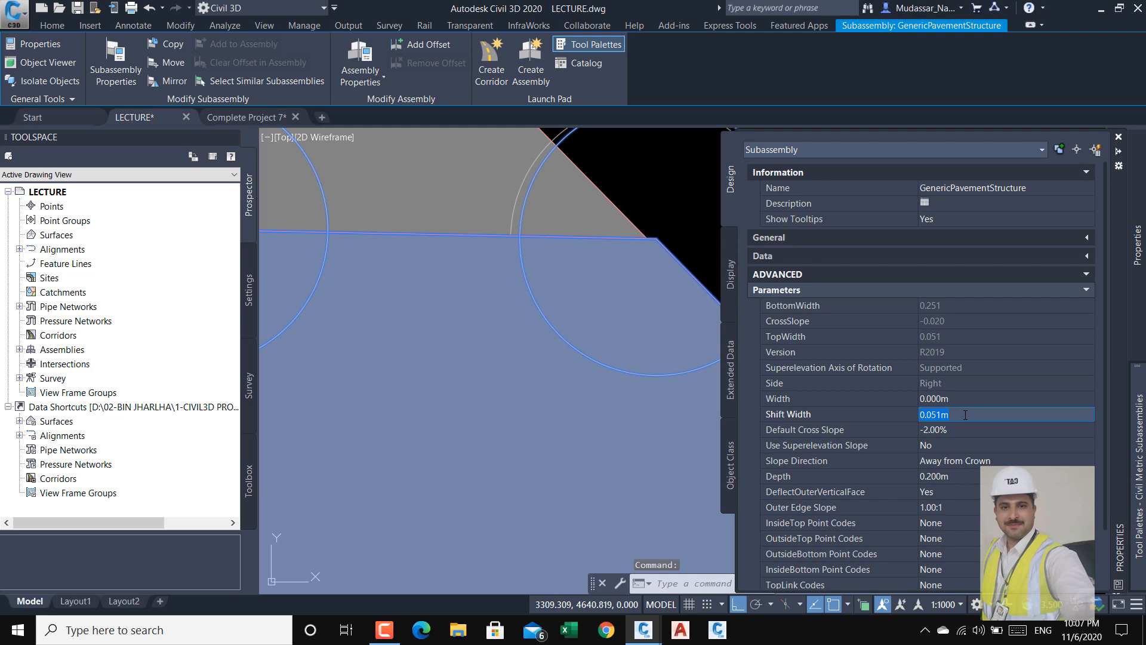
{"action": "key", "text": "Tab"}
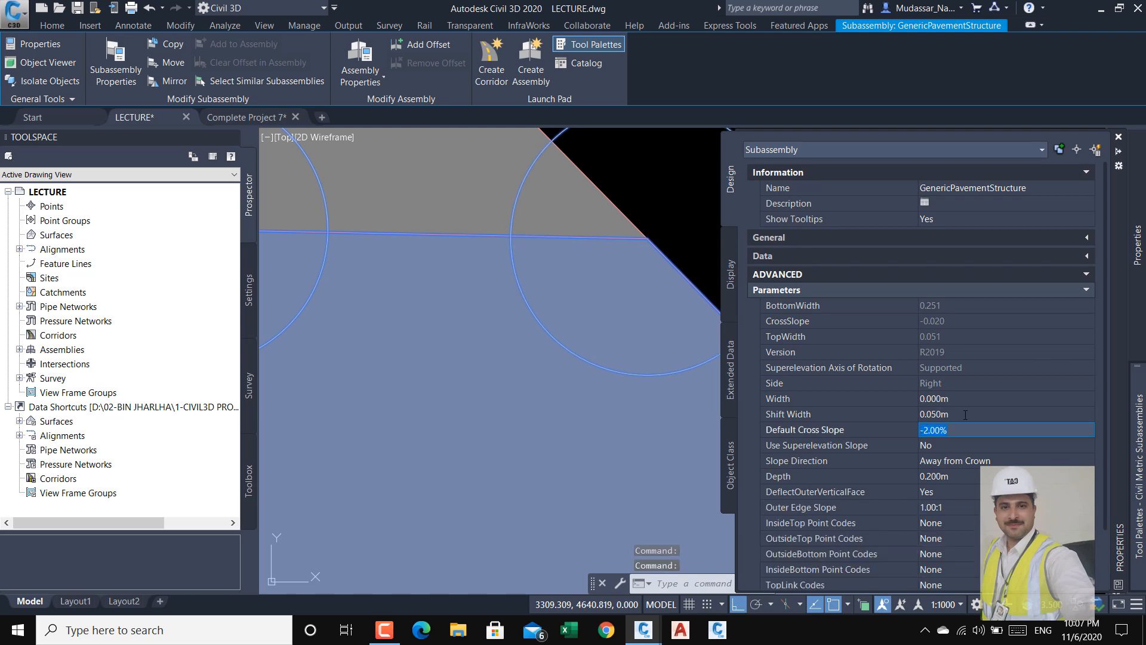
{"action": "key", "text": "Escape"}
{"action": "scroll", "coordinate": [621, 225], "scroll_direction": "up", "scroll_amount": 6}
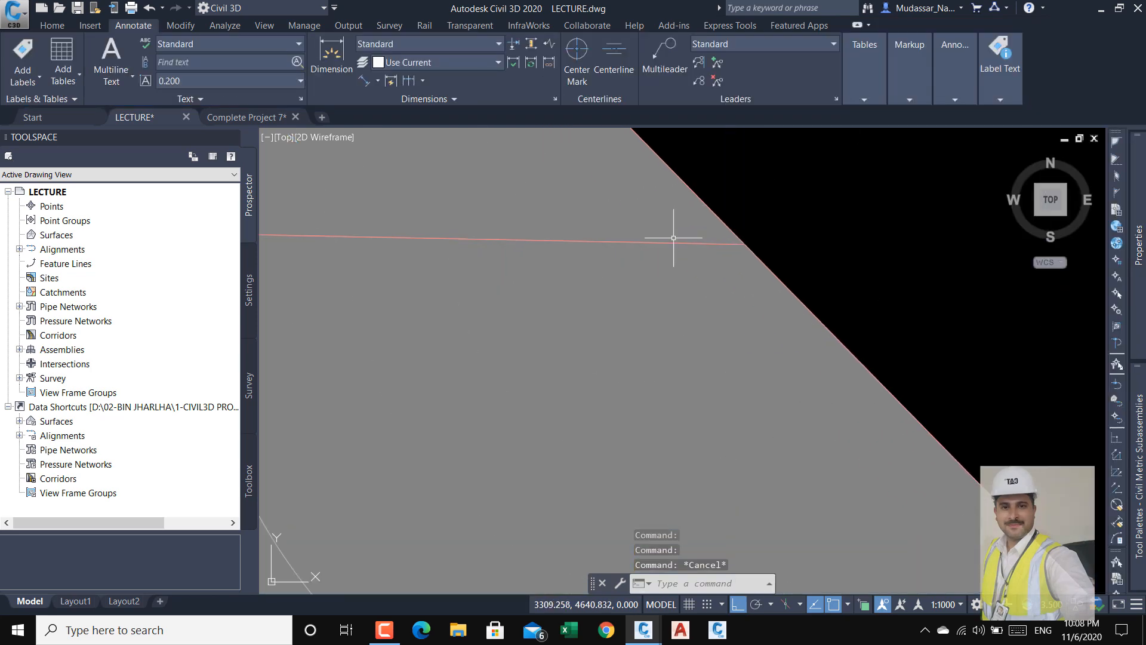
{"action": "scroll", "coordinate": [740, 246], "scroll_direction": "up", "scroll_amount": 3}
{"action": "scroll", "coordinate": [684, 204], "scroll_direction": "down", "scroll_amount": 10}
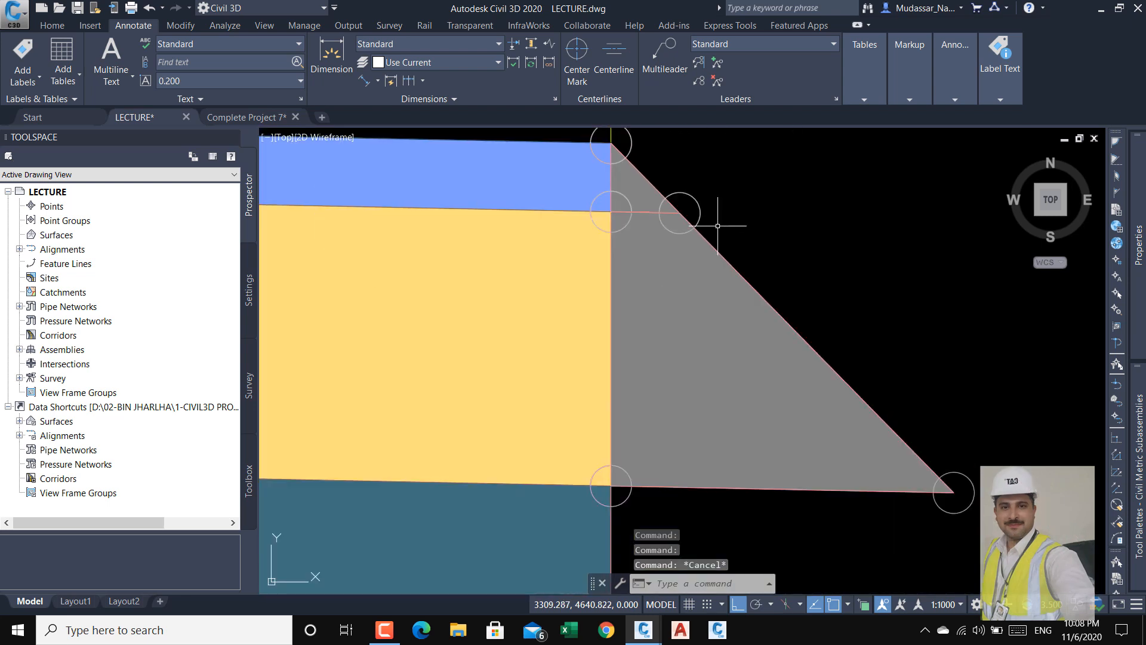
{"action": "key", "text": "Escape"}
- Check the layer thicknesses in the typical cross section and copy the second-layer wedge to the outer bottom marker point of the lane's second layer
{"action": "scroll", "coordinate": [669, 226], "scroll_direction": "down", "scroll_amount": 8}
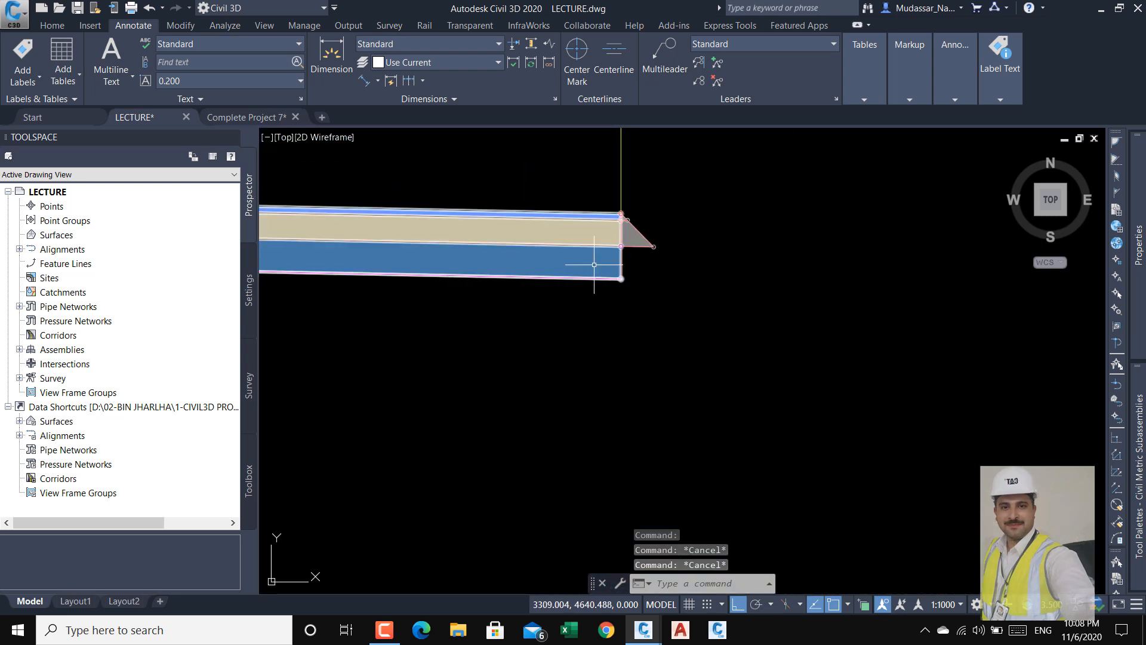
{"action": "scroll", "coordinate": [630, 271], "scroll_direction": "down", "scroll_amount": 6}
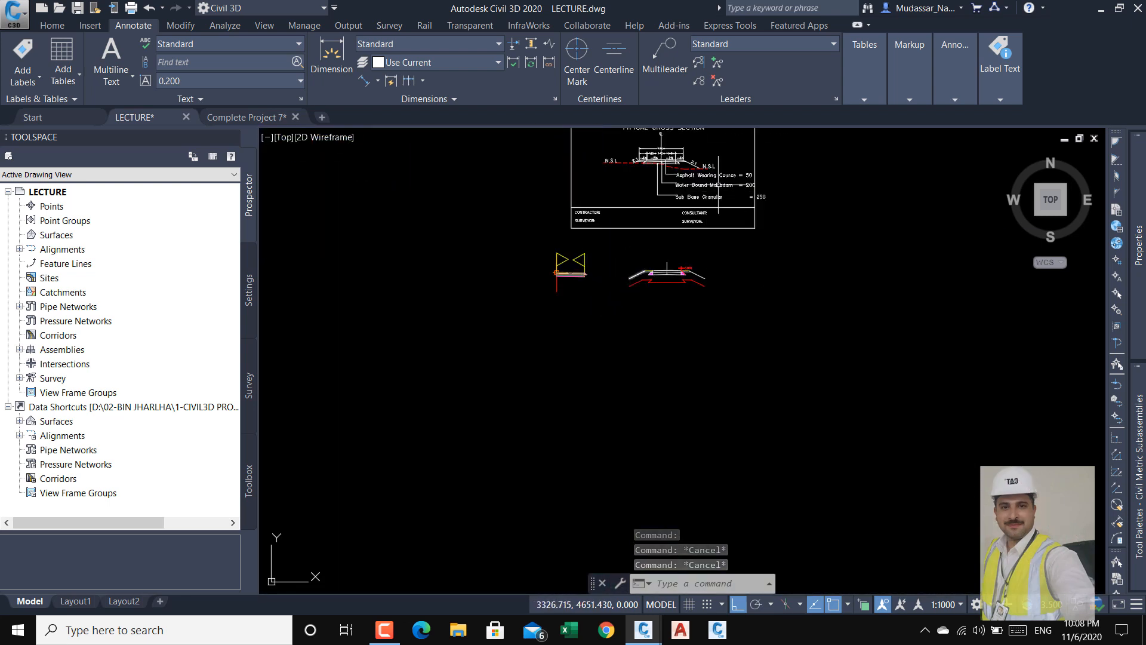
{"action": "scroll", "coordinate": [686, 182], "scroll_direction": "up", "scroll_amount": 8}
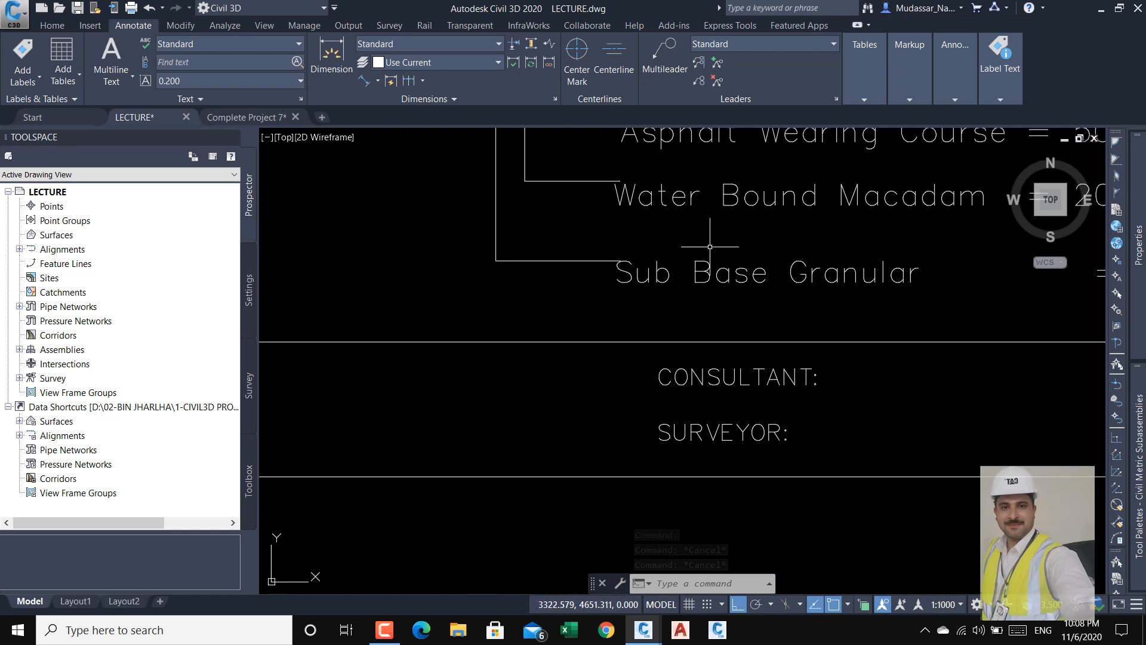
{"action": "scroll", "coordinate": [830, 256], "scroll_direction": "down", "scroll_amount": 6}
{"action": "scroll", "coordinate": [635, 391], "scroll_direction": "up", "scroll_amount": 8}
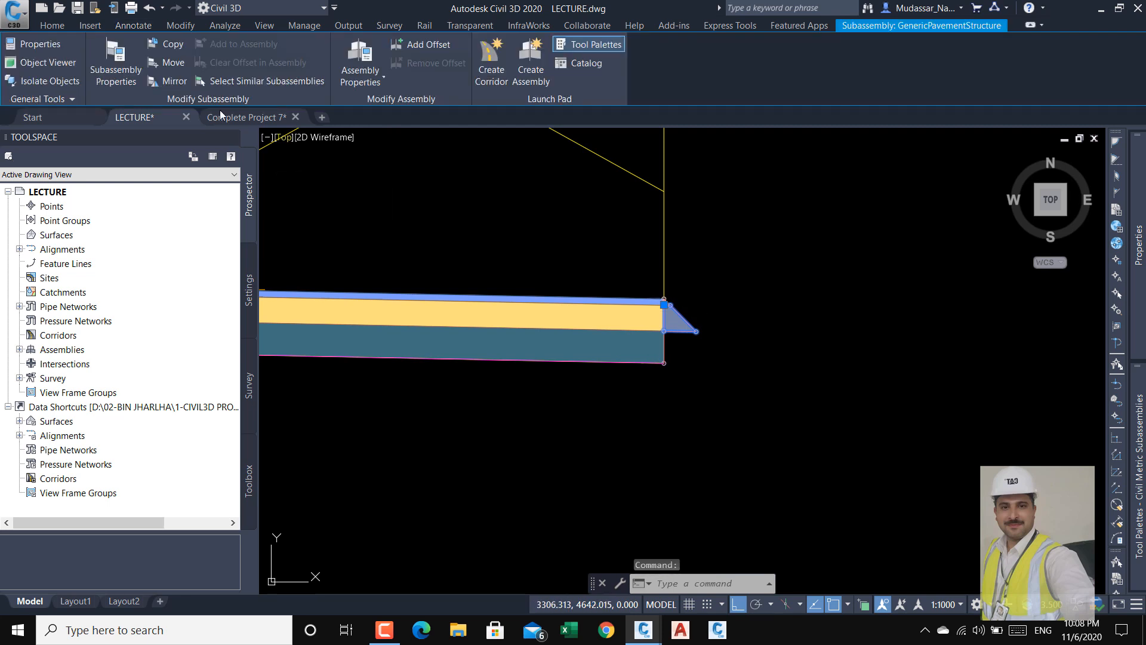
{"action": "left_click", "coordinate": [172, 45]}
{"action": "scroll", "coordinate": [664, 340], "scroll_direction": "up", "scroll_amount": 6}
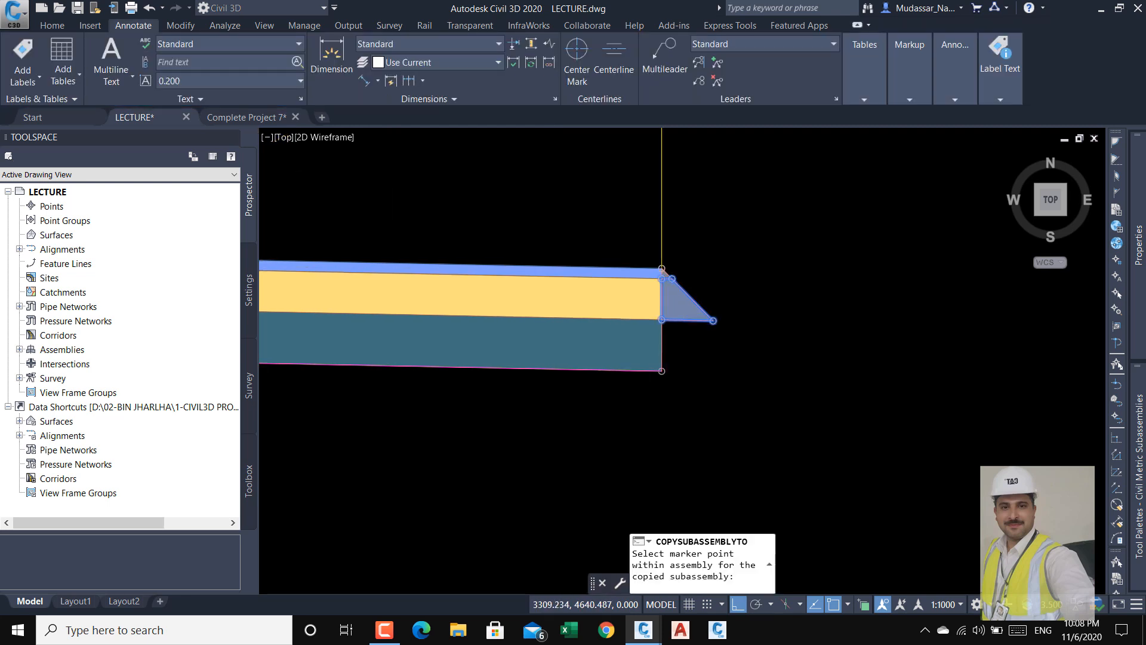
{"action": "left_click", "coordinate": [656, 239]}
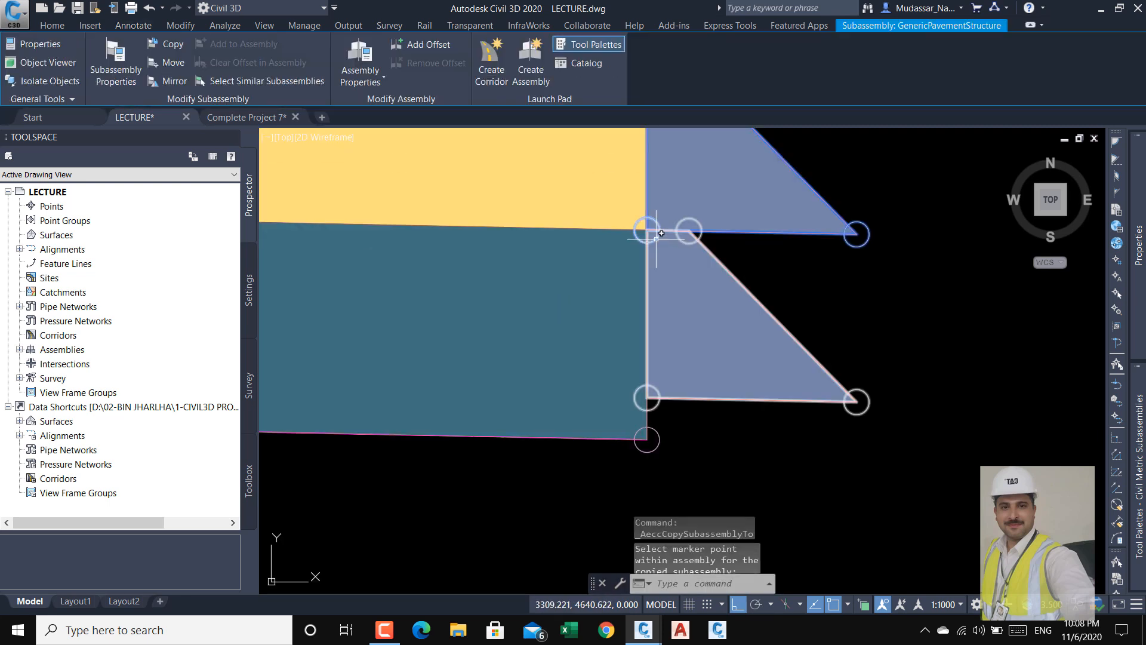
{"action": "key", "text": "Escape"}
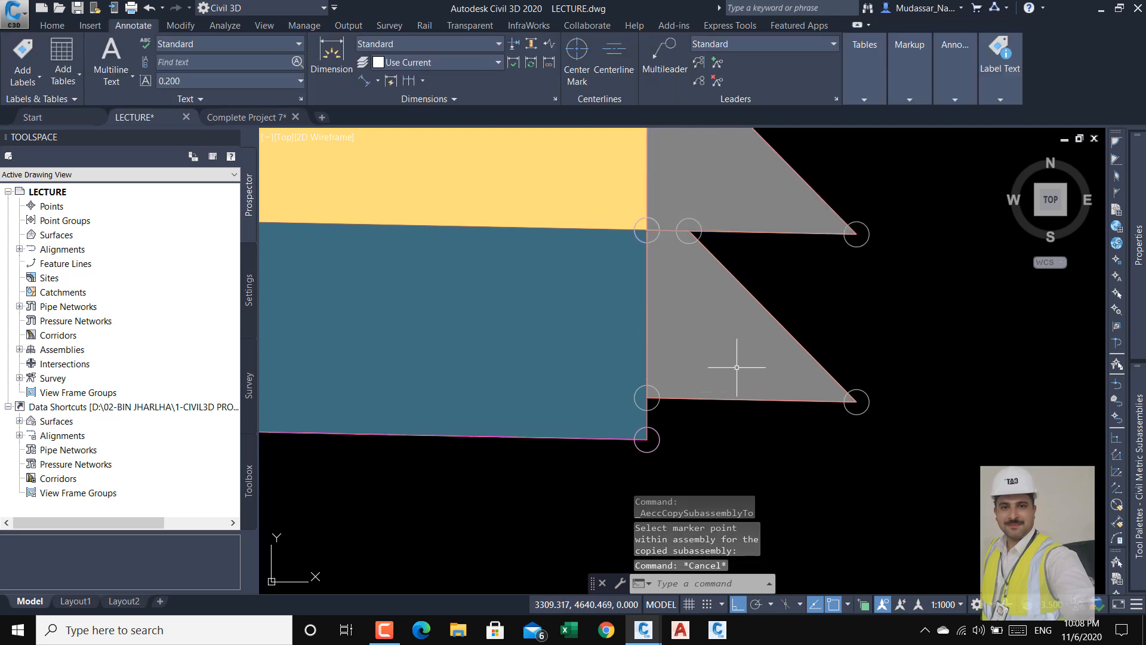
- Set the Depth of the copied wedge beside the lane's bottom layer to 0.250 m and deselect it
{"action": "left_click", "coordinate": [745, 289]}
{"action": "scroll", "coordinate": [569, 308], "scroll_direction": "down", "scroll_amount": 2}
{"action": "scroll", "coordinate": [570, 308], "scroll_direction": "down", "scroll_amount": 4}
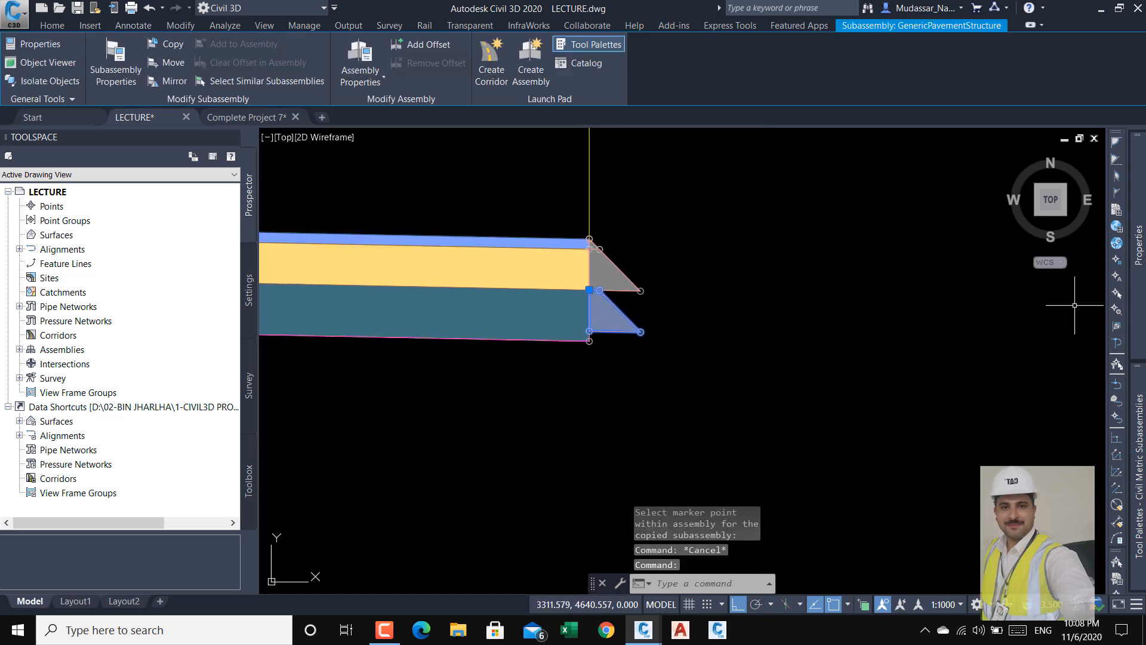
{"action": "key", "text": "ctrl+1"}
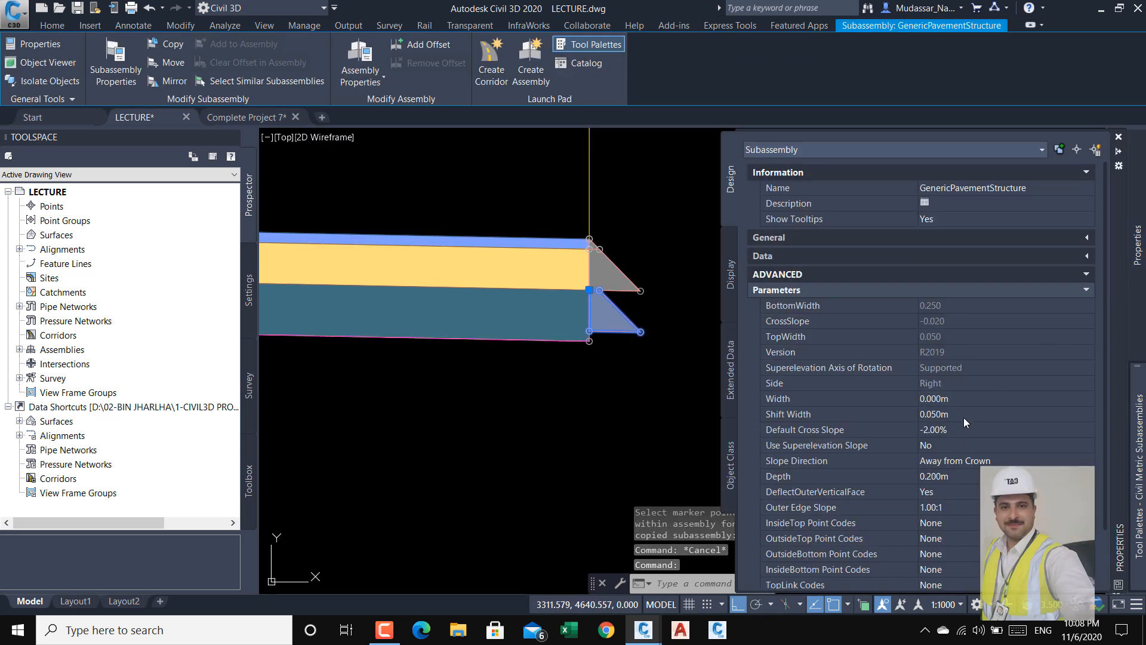
{"action": "left_click", "coordinate": [968, 476]}
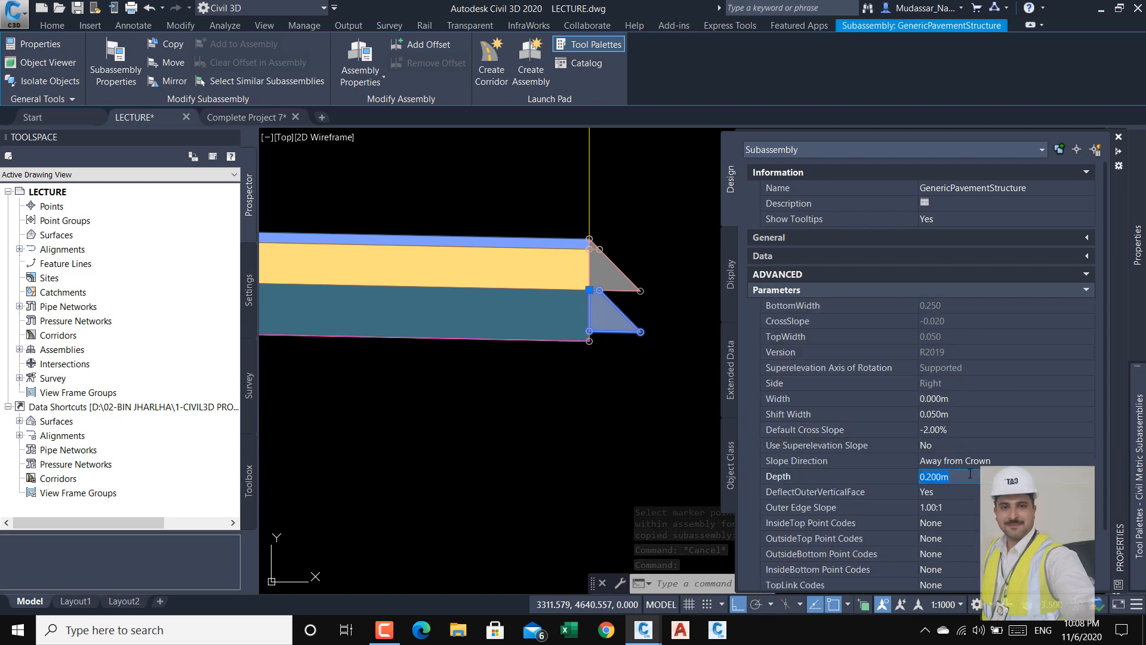
{"action": "type", "text": ".25"}
{"action": "key", "text": "Tab"}
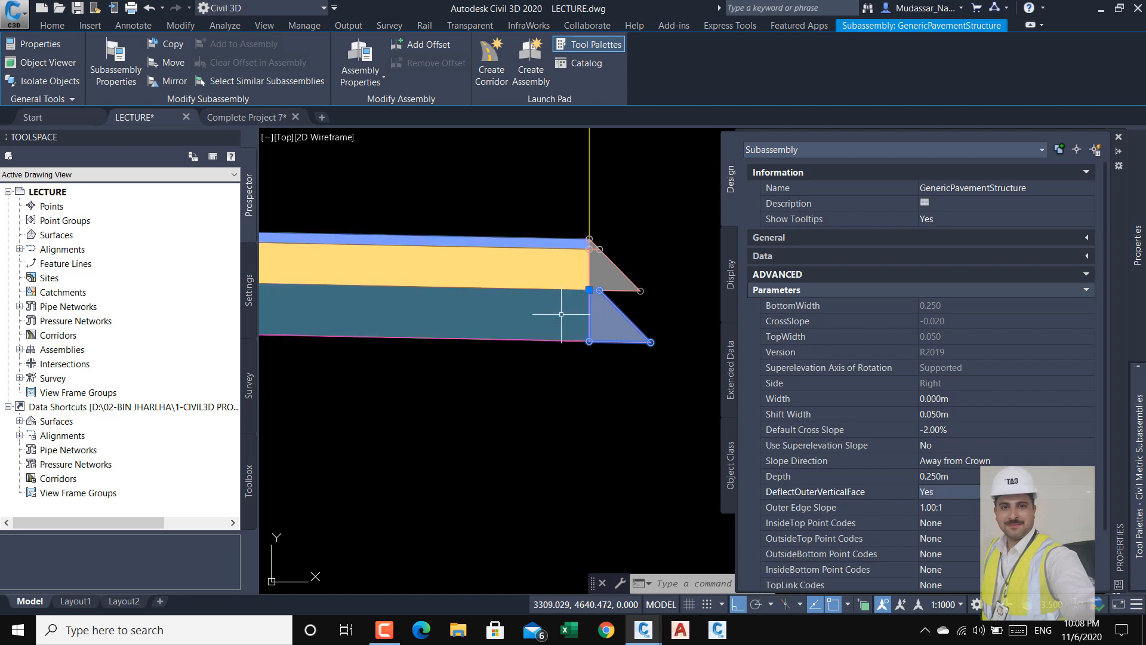
{"action": "key", "text": "ctrl+1"}
{"action": "key", "text": "Escape"}
{"action": "scroll", "coordinate": [591, 289], "scroll_direction": "up", "scroll_amount": 4}
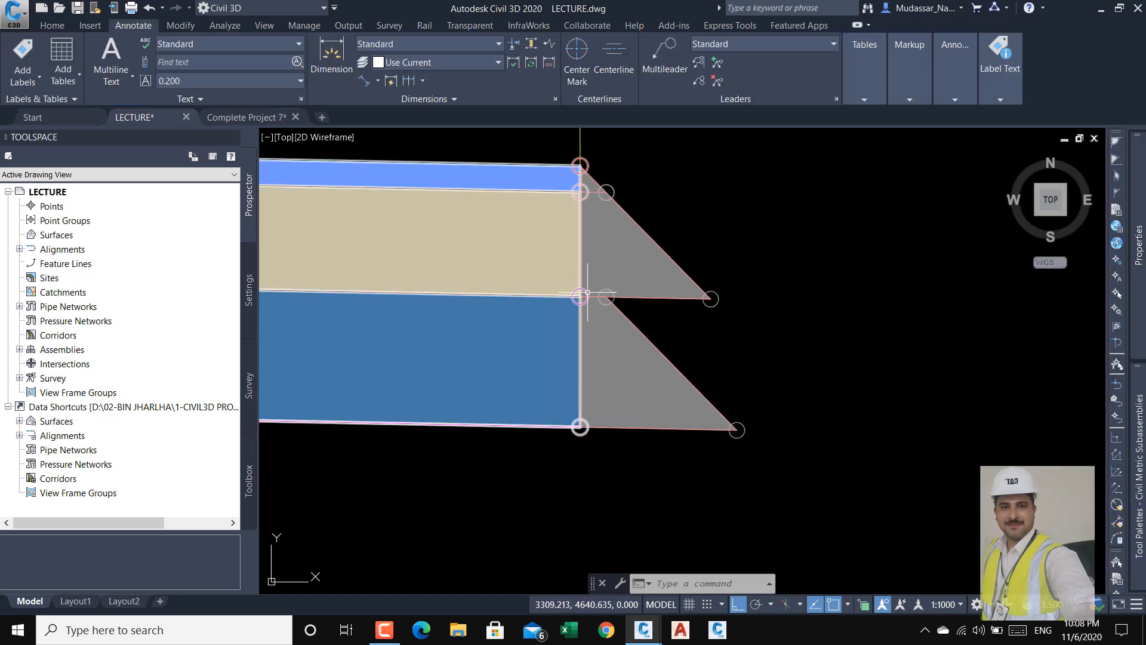
- Add an aligned dimension for the base width of the green wedge in the cross section, placing it below the magenta wedge
{"action": "scroll", "coordinate": [607, 290], "scroll_direction": "down", "scroll_amount": 8}
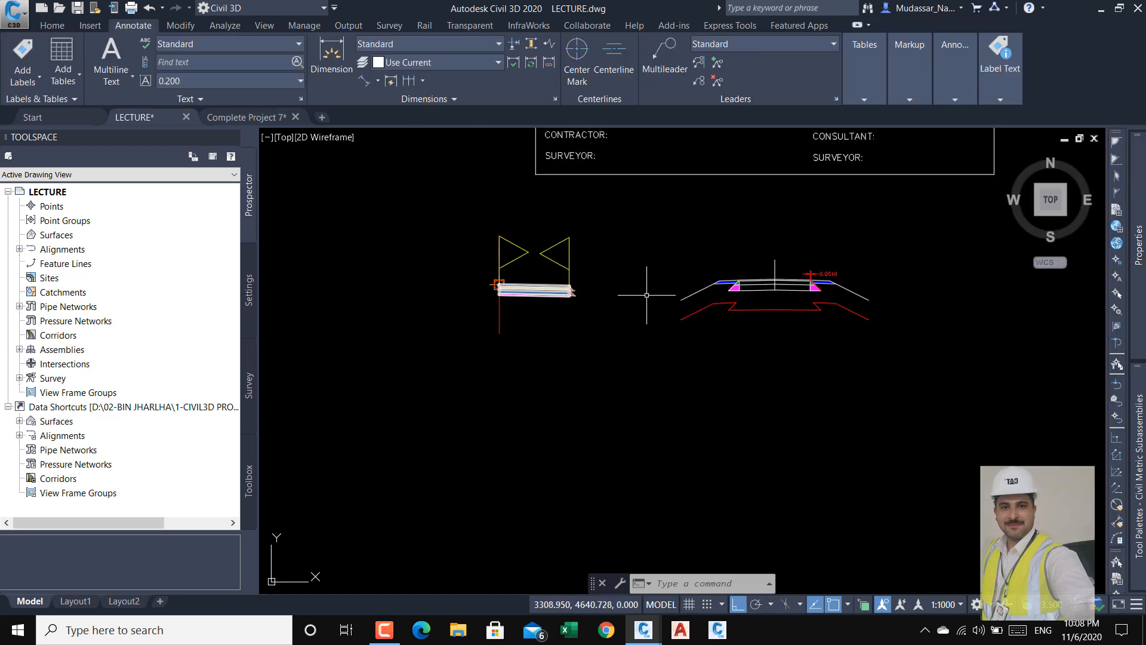
{"action": "scroll", "coordinate": [821, 277], "scroll_direction": "up", "scroll_amount": 8}
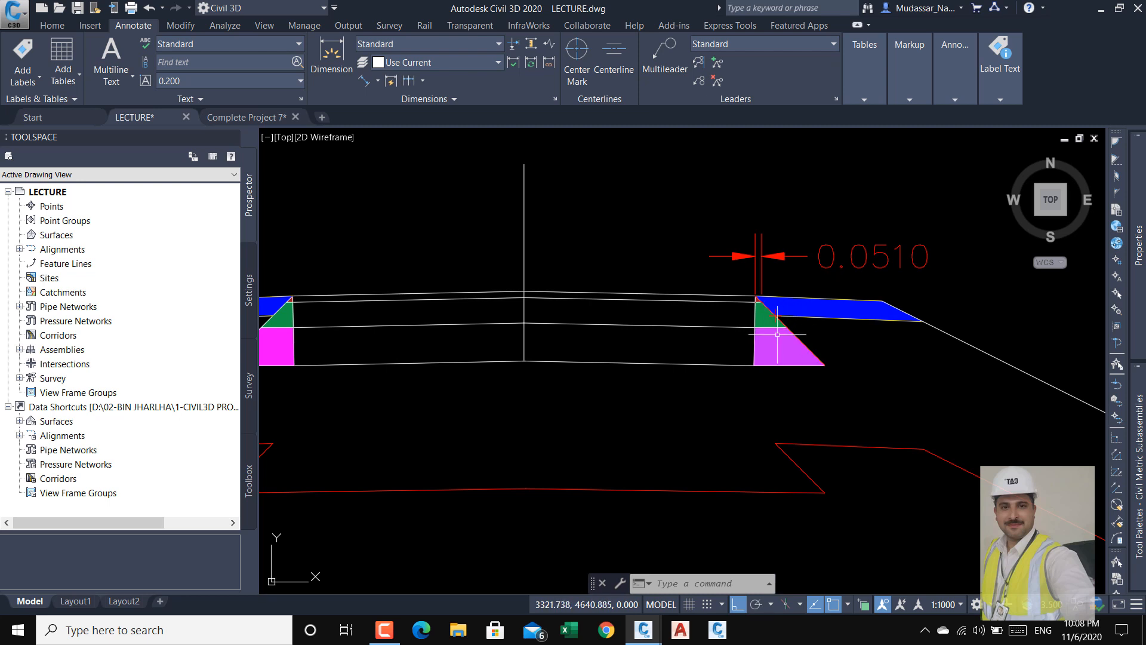
{"action": "left_click", "coordinate": [364, 80]}
{"action": "scroll", "coordinate": [775, 280], "scroll_direction": "up", "scroll_amount": 4}
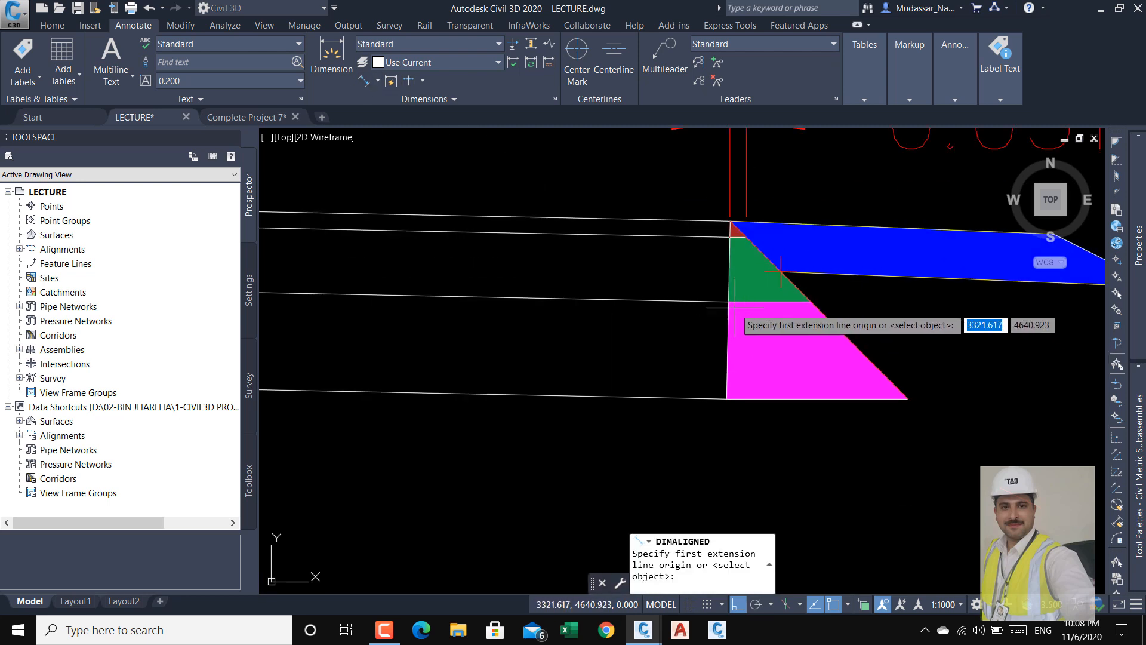
{"action": "left_click", "coordinate": [728, 302]}
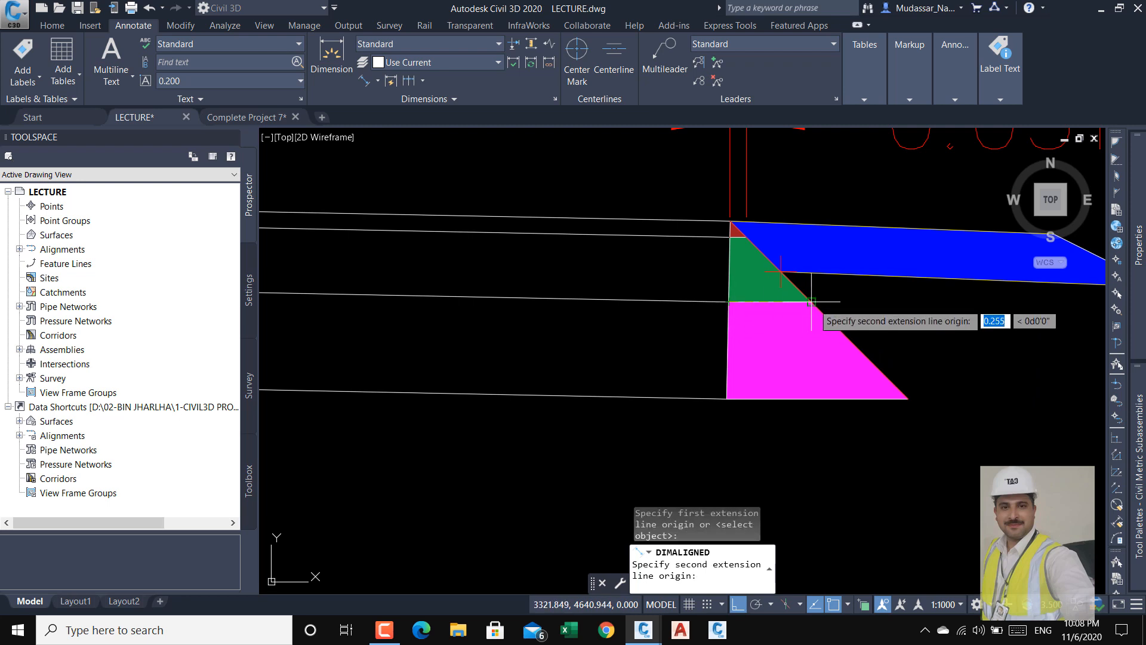
{"action": "scroll", "coordinate": [810, 302], "scroll_direction": "up", "scroll_amount": 8}
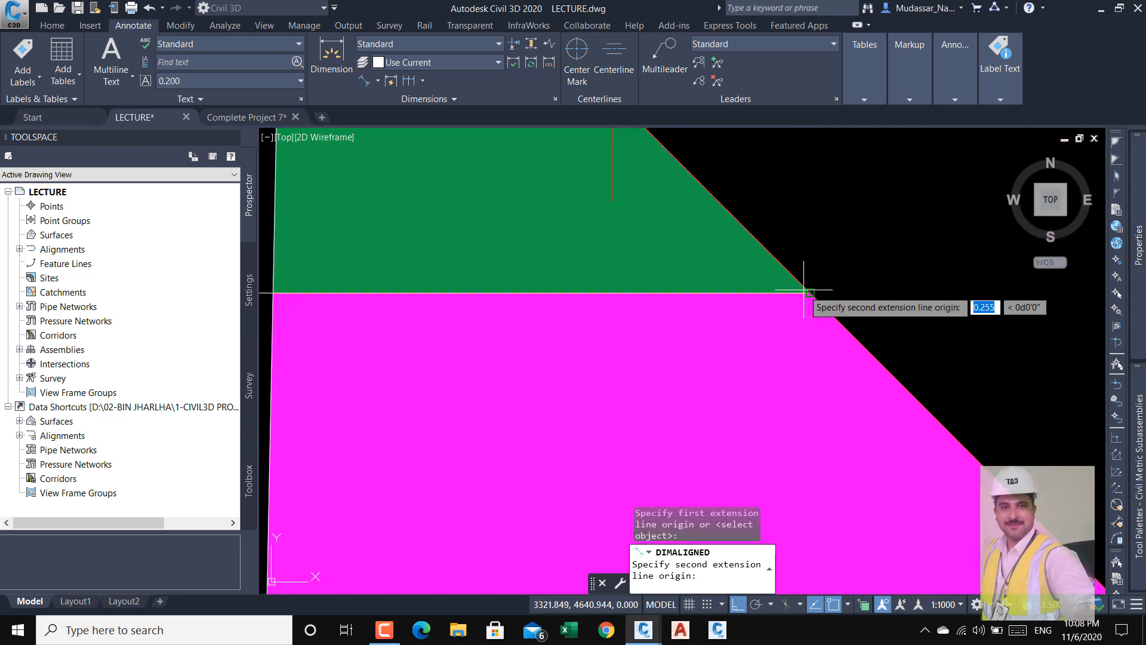
{"action": "left_click", "coordinate": [805, 293]}
{"action": "scroll", "coordinate": [805, 292], "scroll_direction": "down", "scroll_amount": 10}
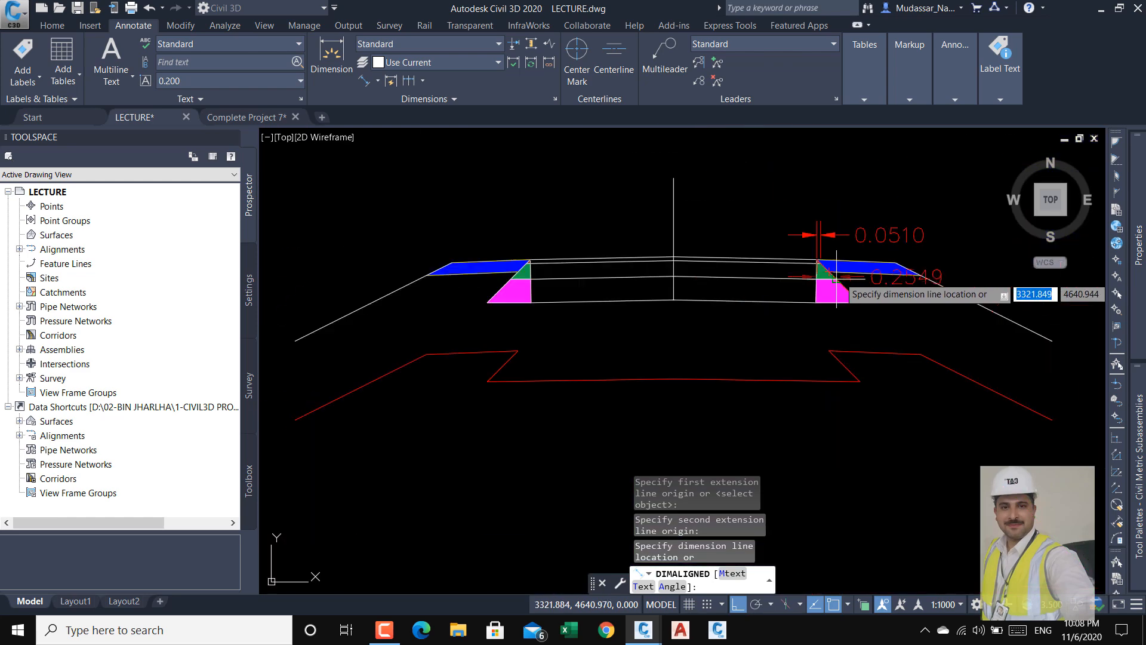
{"action": "left_click", "coordinate": [899, 321]}
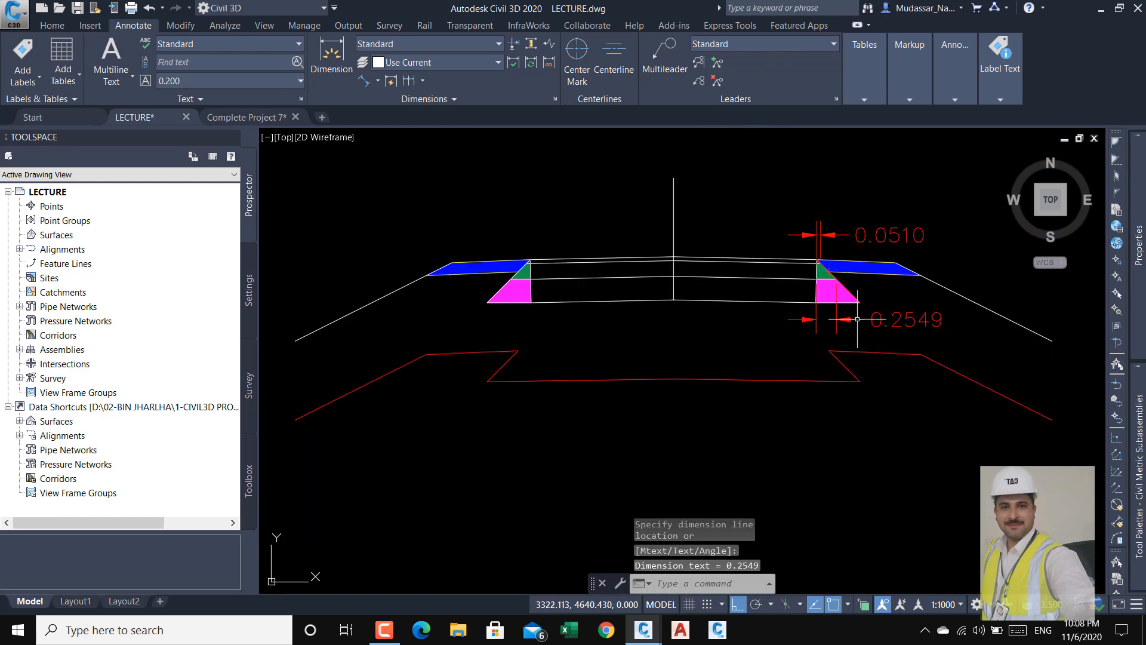
{"action": "scroll", "coordinate": [899, 323], "scroll_direction": "up", "scroll_amount": 4}
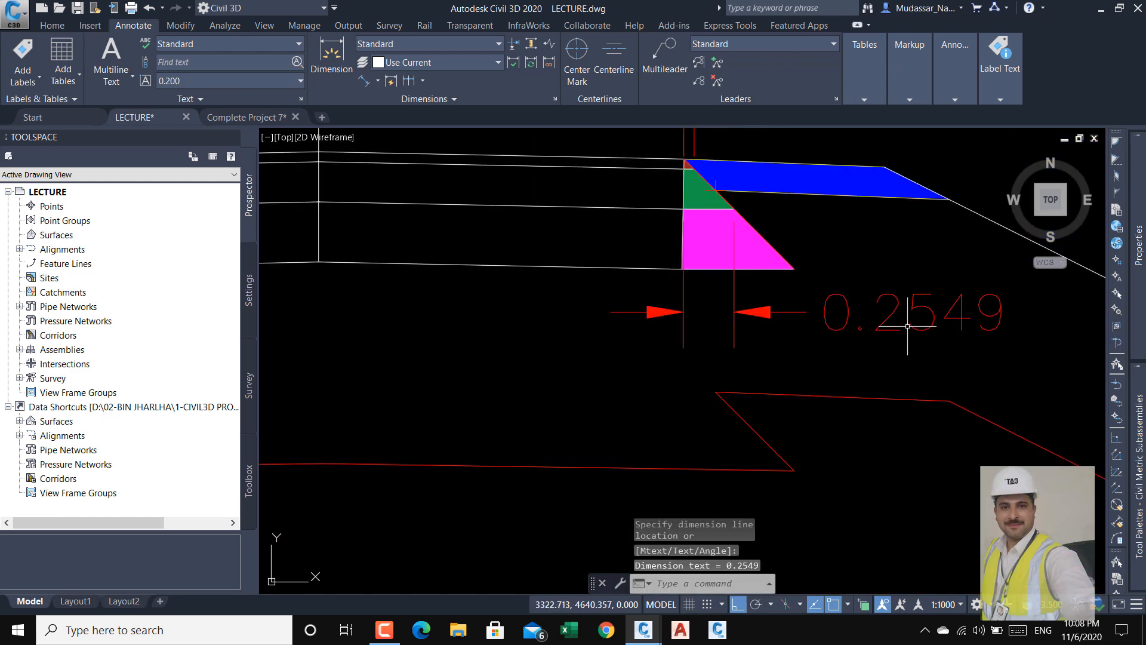
- Set the Shift Width of the bottom-layer wedge to 0.250 m and check its fit against the second-layer wedge
{"action": "scroll", "coordinate": [909, 323], "scroll_direction": "down", "scroll_amount": 6}
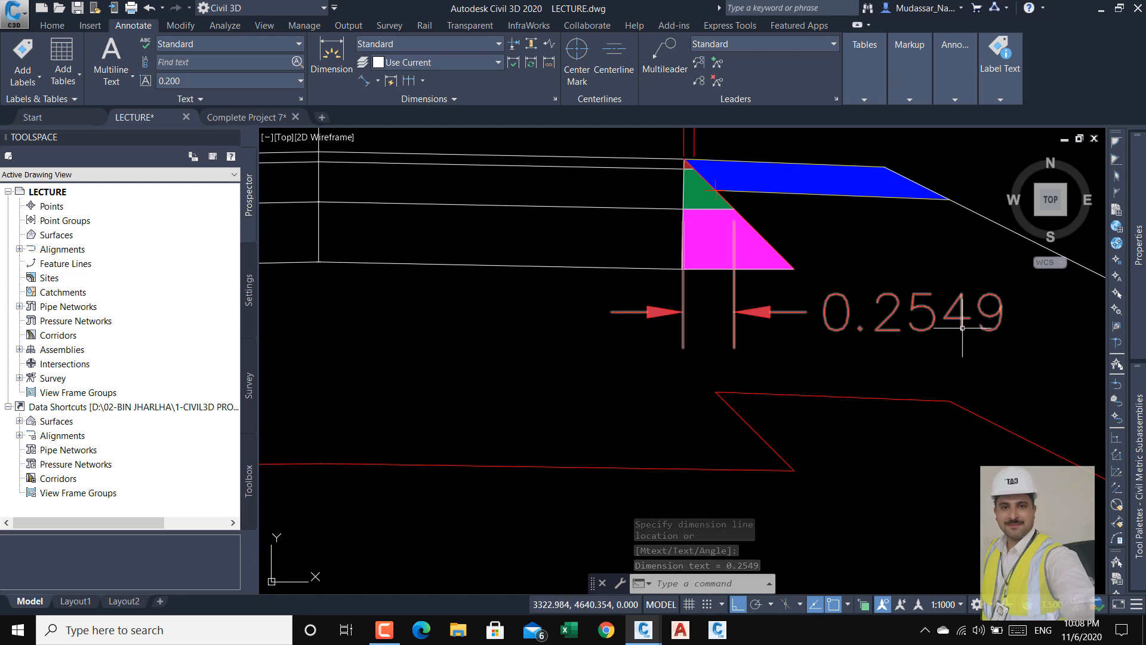
{"action": "scroll", "coordinate": [835, 352], "scroll_direction": "up", "scroll_amount": 10}
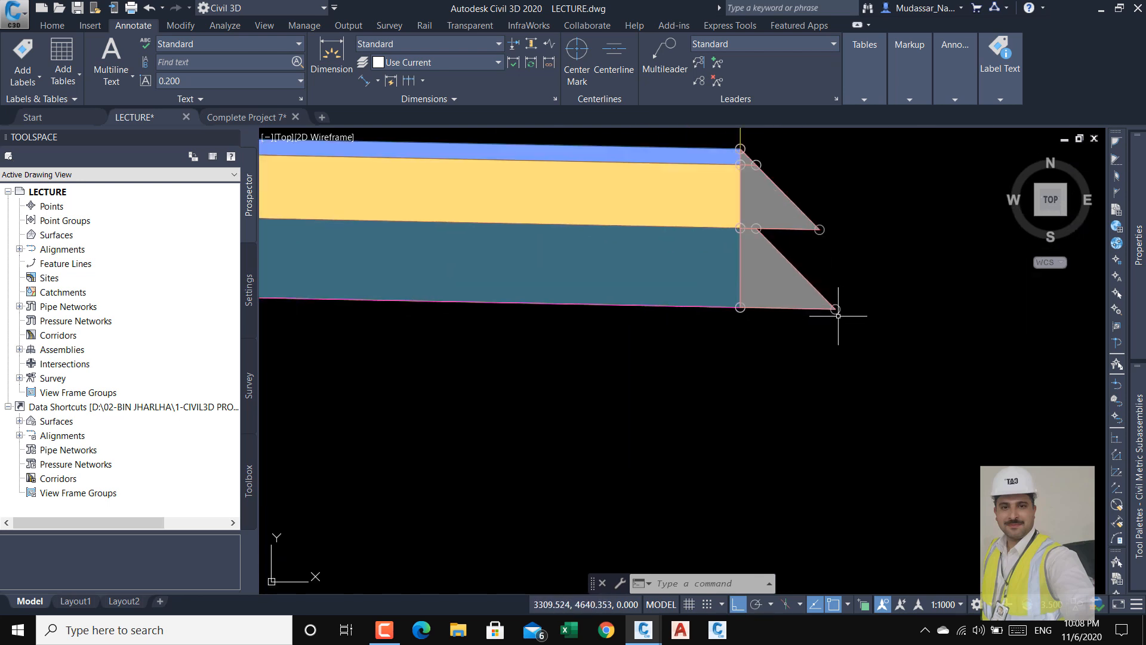
{"action": "double_click", "coordinate": [810, 285]}
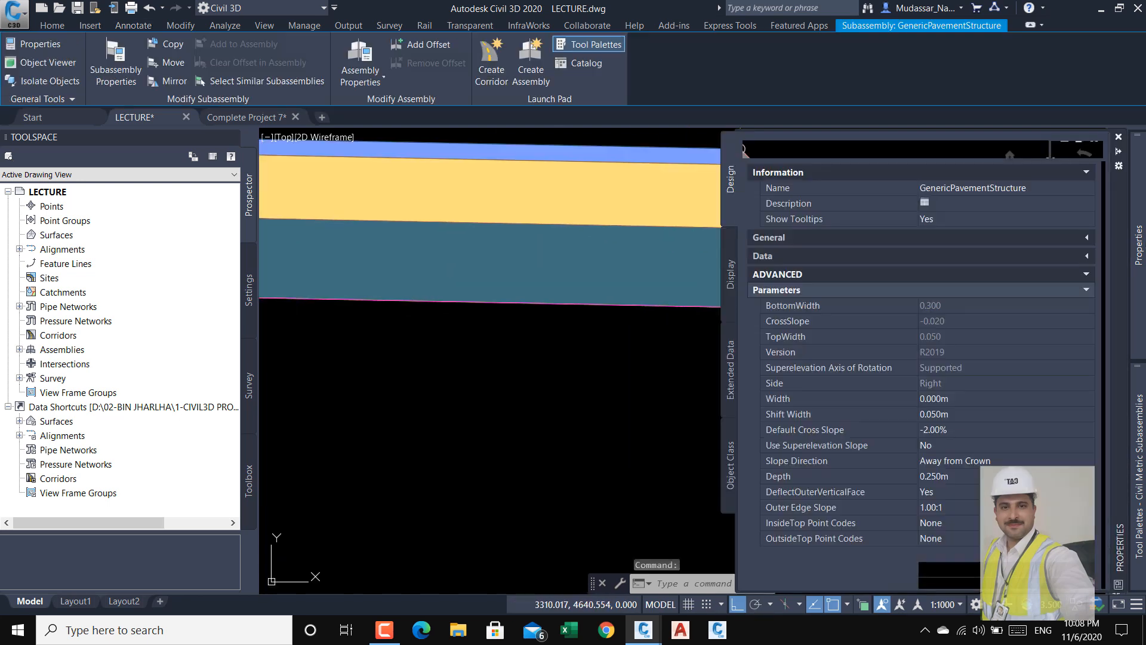
{"action": "left_click", "coordinate": [965, 413]}
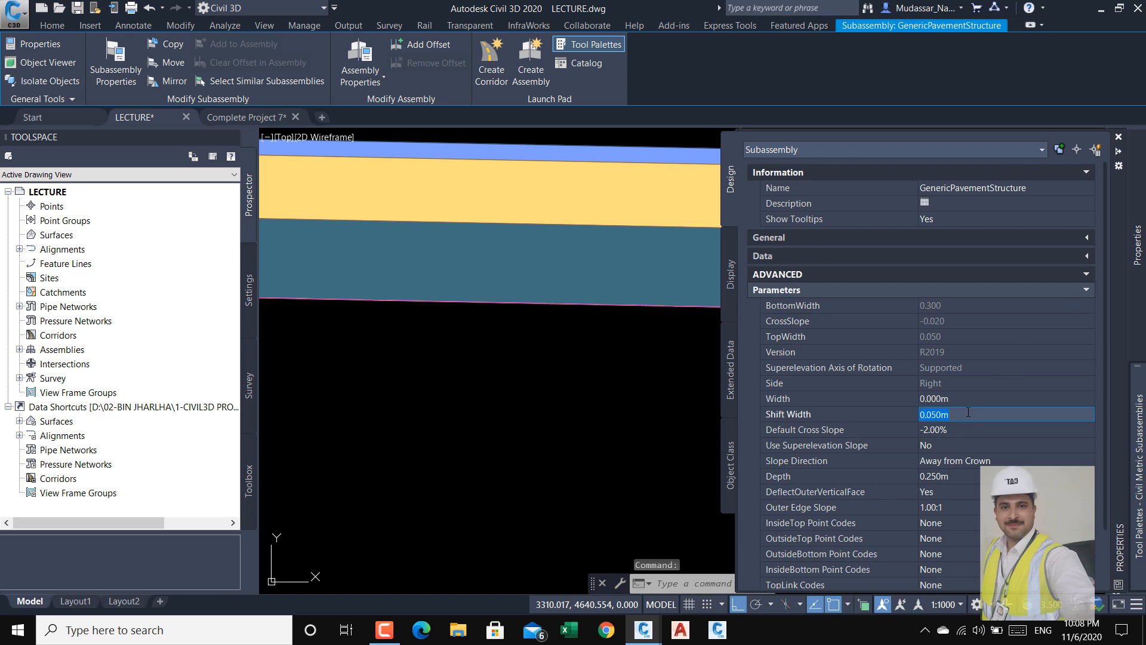
{"action": "key", "text": "Return"}
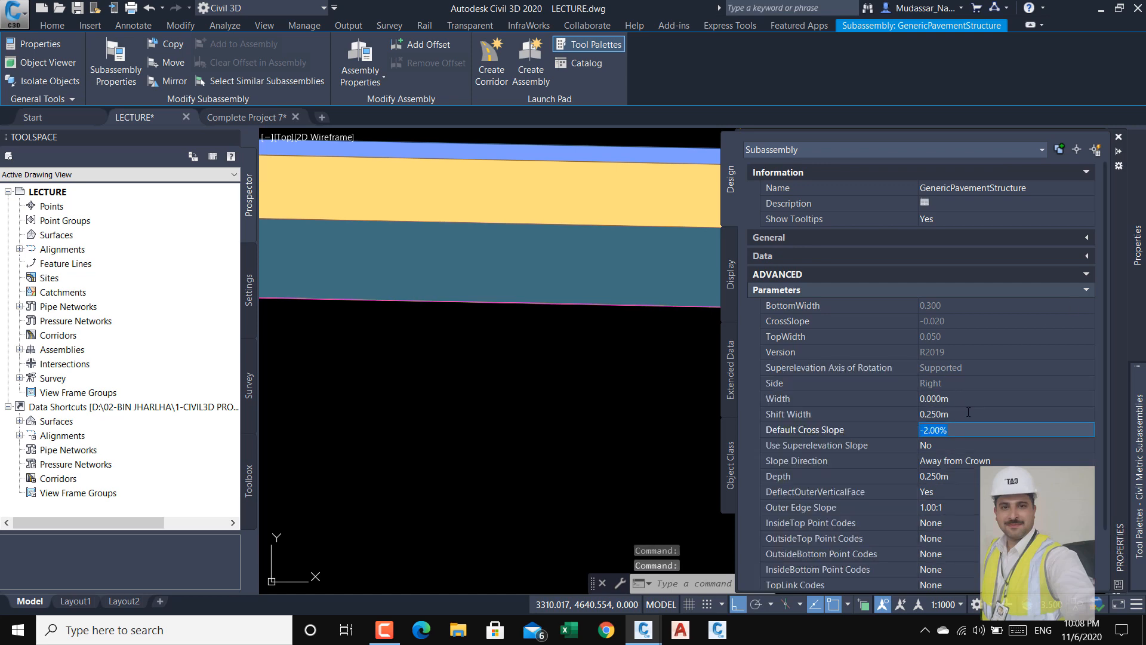
{"action": "scroll", "coordinate": [549, 322], "scroll_direction": "down", "scroll_amount": 2}
{"action": "scroll", "coordinate": [608, 316], "scroll_direction": "up", "scroll_amount": 5}
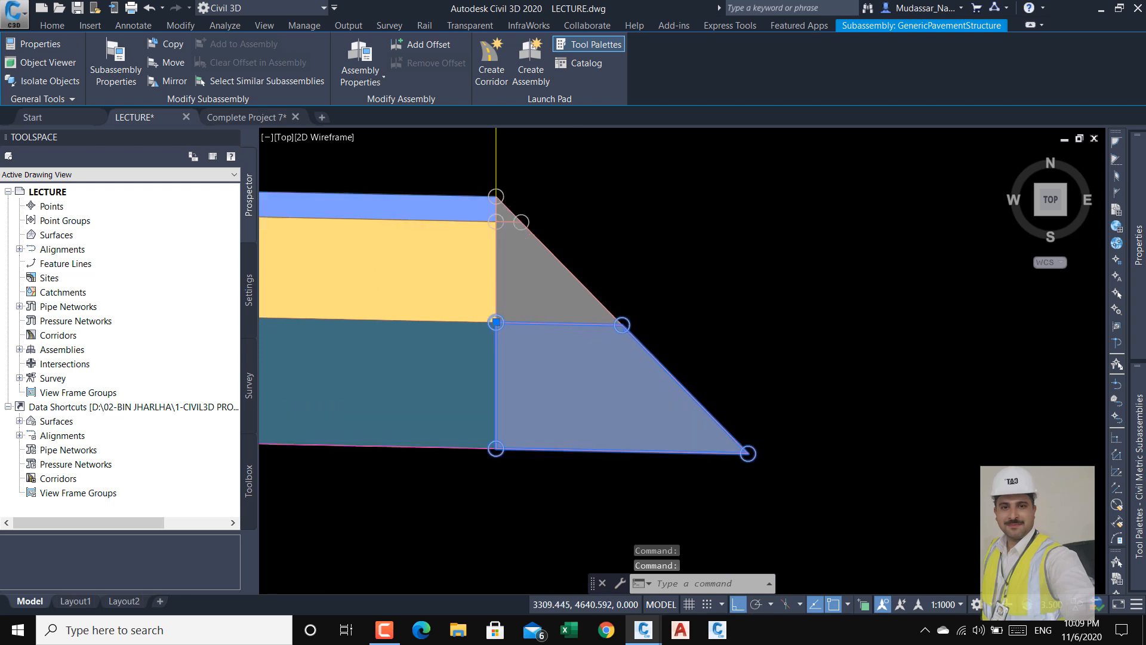
{"action": "scroll", "coordinate": [608, 277], "scroll_direction": "up", "scroll_amount": 2}
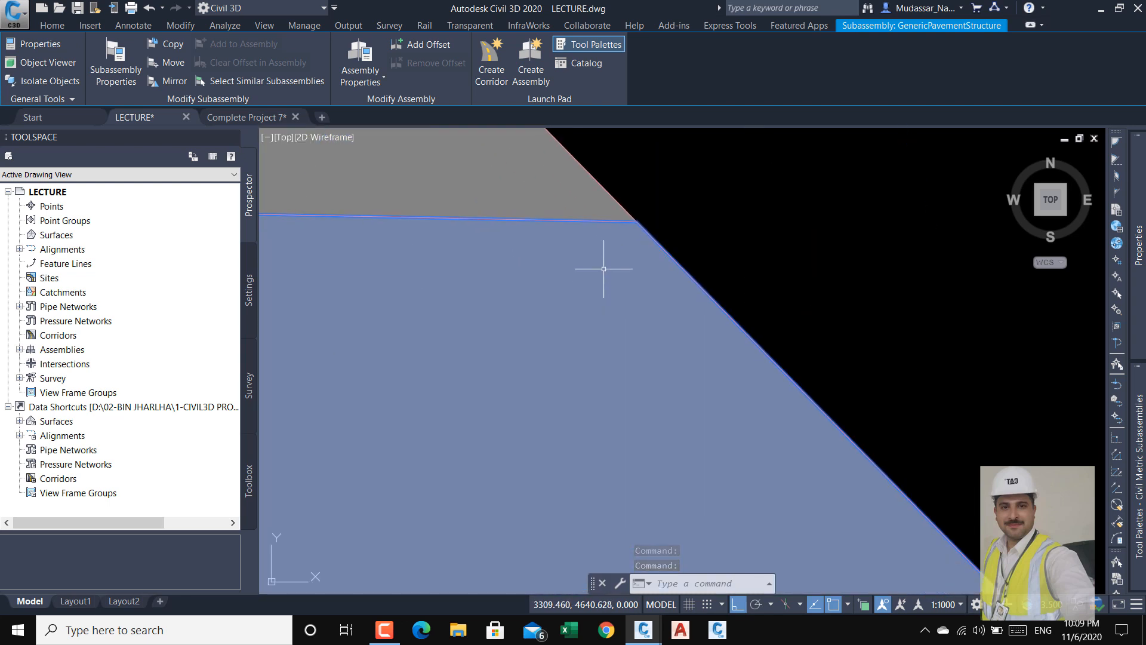
- Inspect the joint between the second-layer and bottom-layer wedges and clear the selection
{"action": "scroll", "coordinate": [630, 231], "scroll_direction": "down", "scroll_amount": 3}
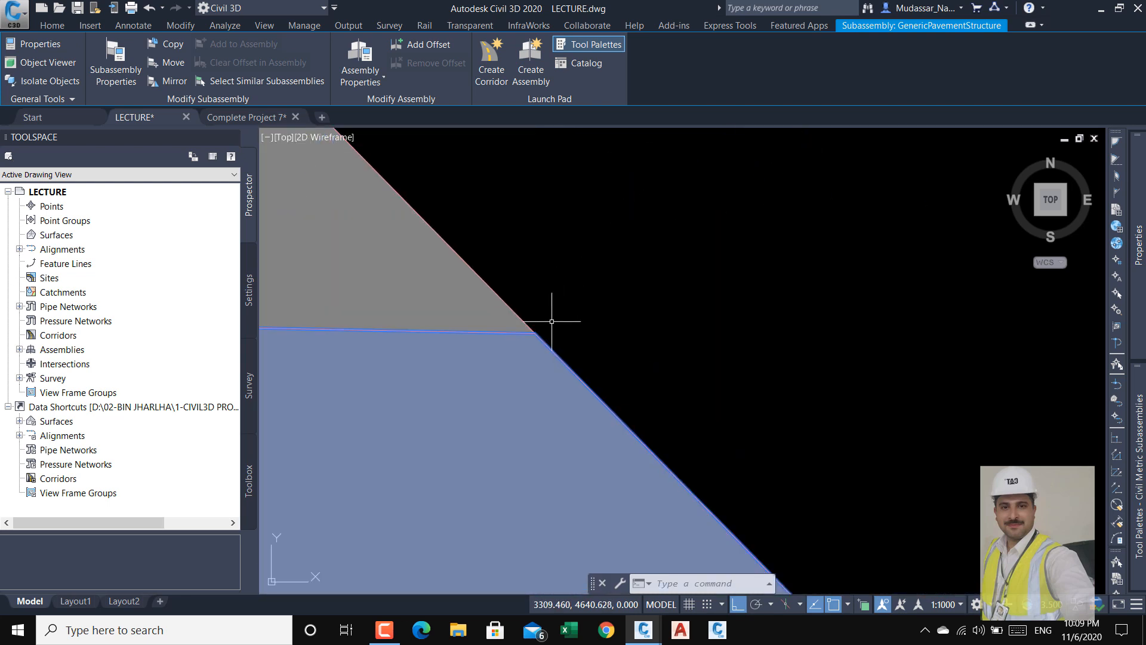
{"action": "scroll", "coordinate": [535, 330], "scroll_direction": "up", "scroll_amount": 3}
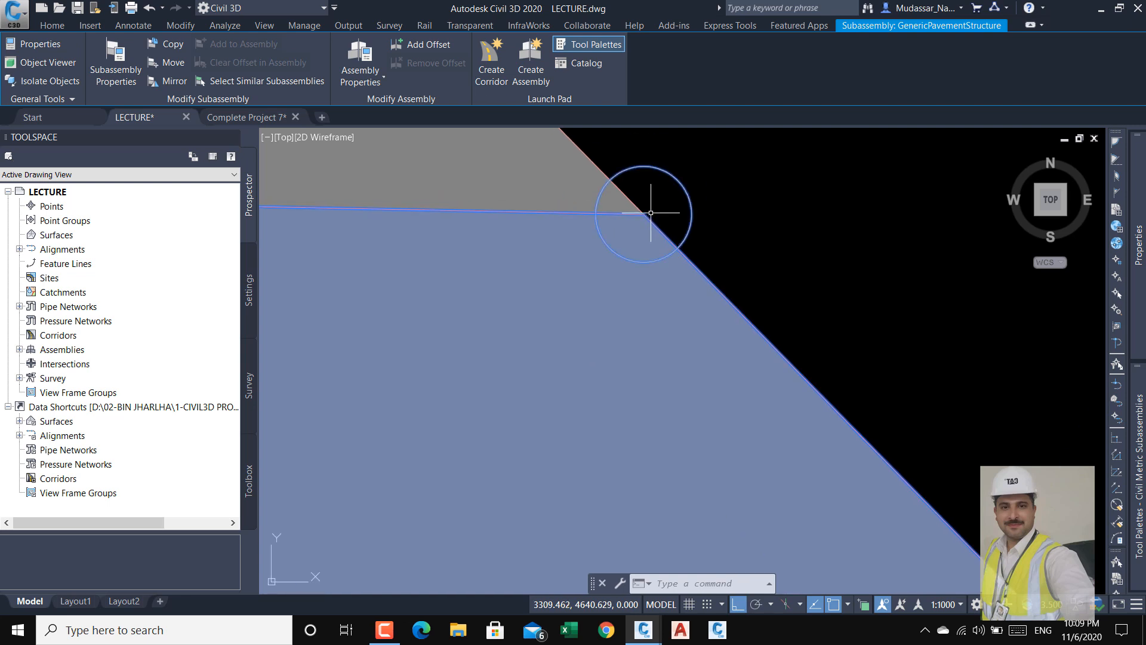
{"action": "scroll", "coordinate": [652, 212], "scroll_direction": "down", "scroll_amount": 3}
{"action": "key", "text": "Escape"}
{"action": "scroll", "coordinate": [588, 241], "scroll_direction": "down", "scroll_amount": 5}
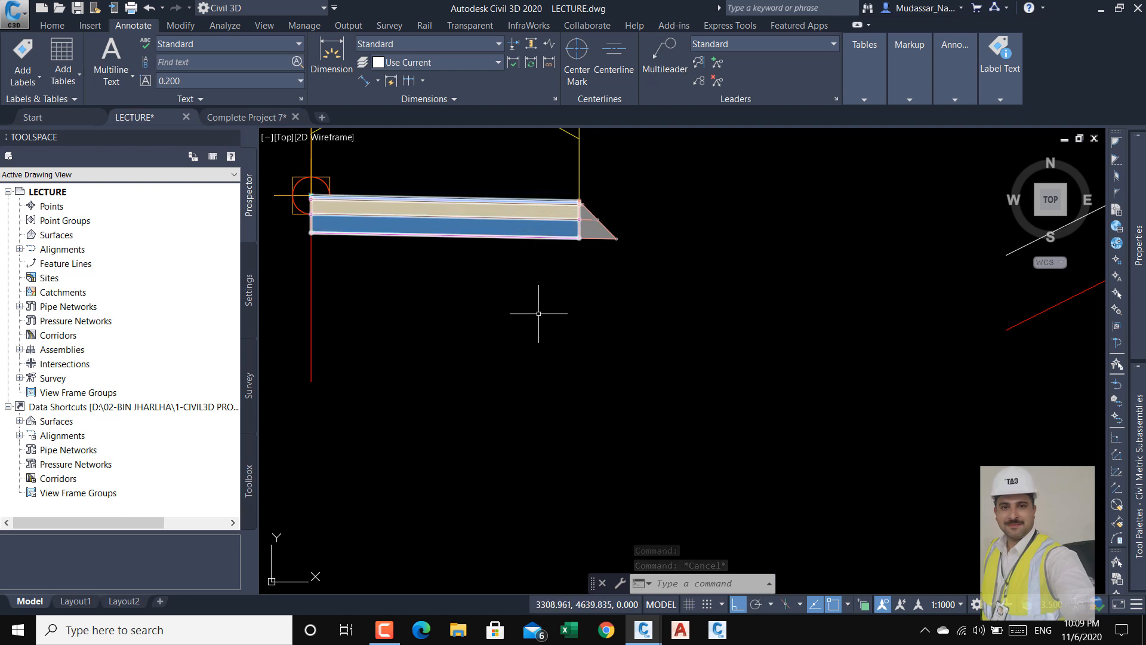
- Compare the three wedges beside the lane with the coloured wedges and shoulder of the typical cross section
{"action": "scroll", "coordinate": [537, 313], "scroll_direction": "down", "scroll_amount": 5}
{"action": "scroll", "coordinate": [683, 323], "scroll_direction": "up", "scroll_amount": 6}
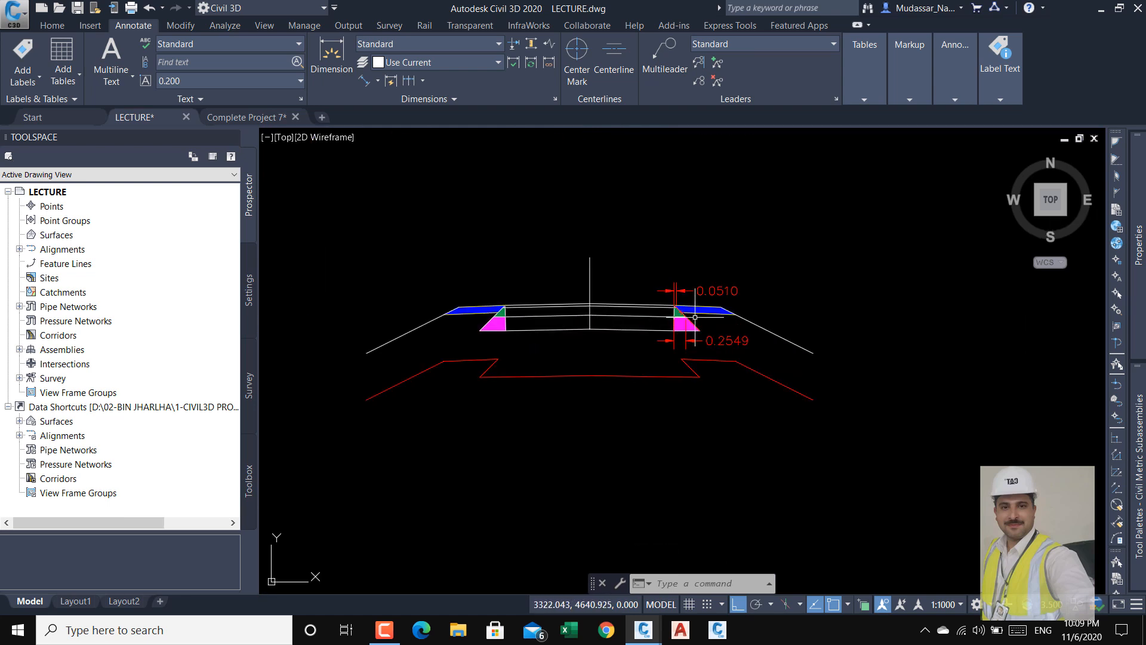
{"action": "scroll", "coordinate": [695, 317], "scroll_direction": "down", "scroll_amount": 3}
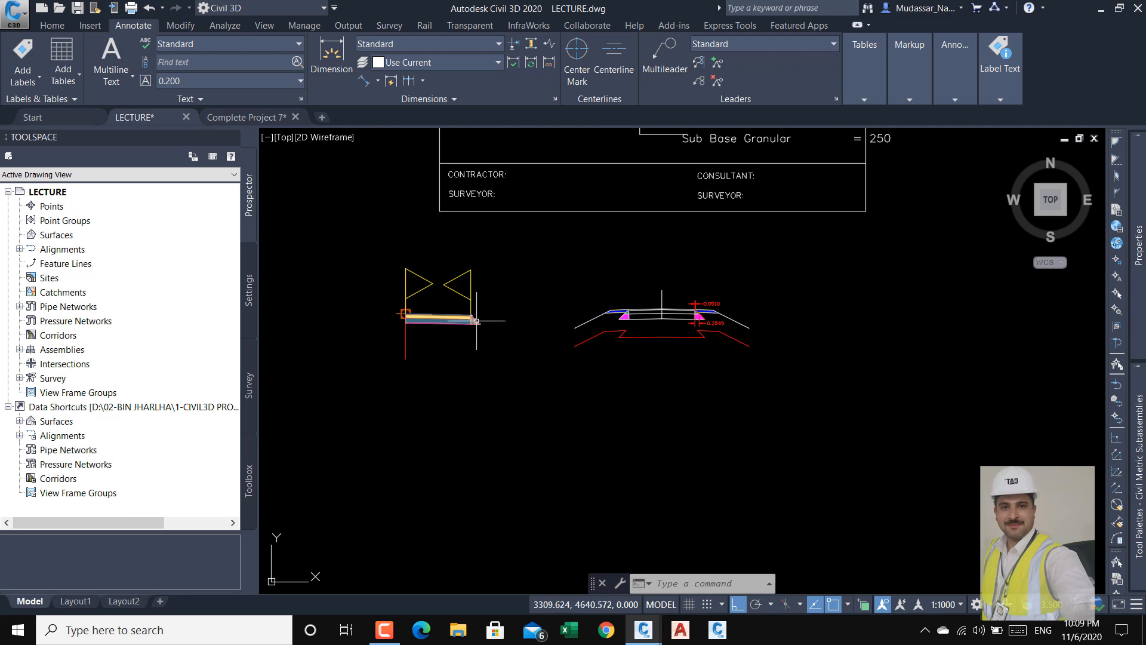
{"action": "scroll", "coordinate": [469, 320], "scroll_direction": "up", "scroll_amount": 10}
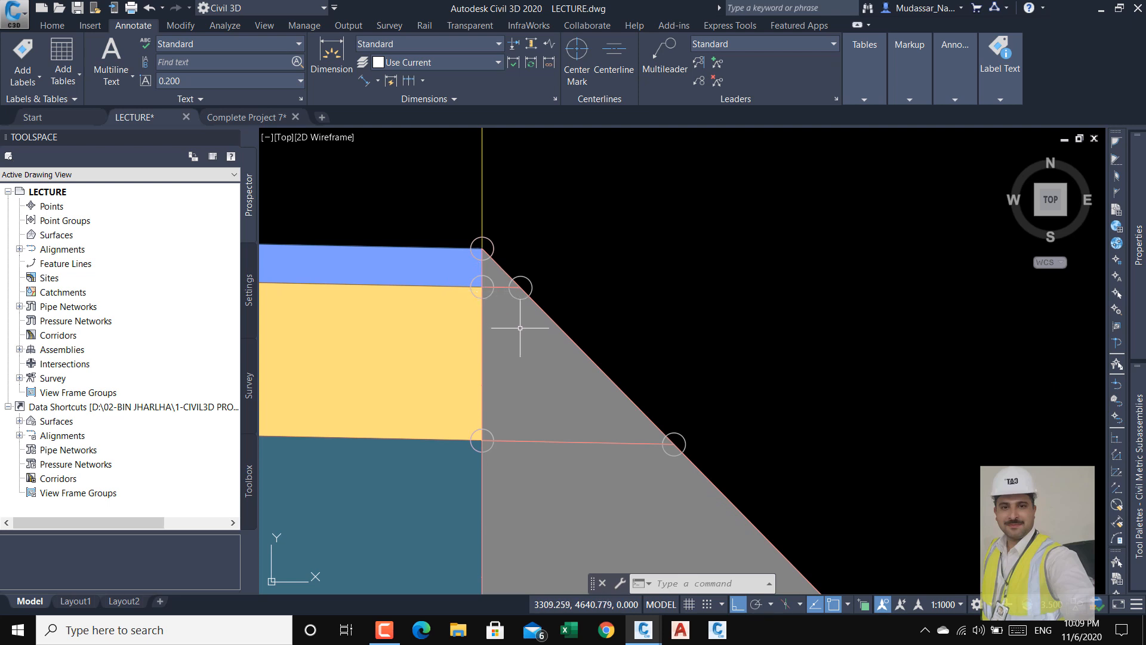
{"action": "scroll", "coordinate": [514, 308], "scroll_direction": "down", "scroll_amount": 3}
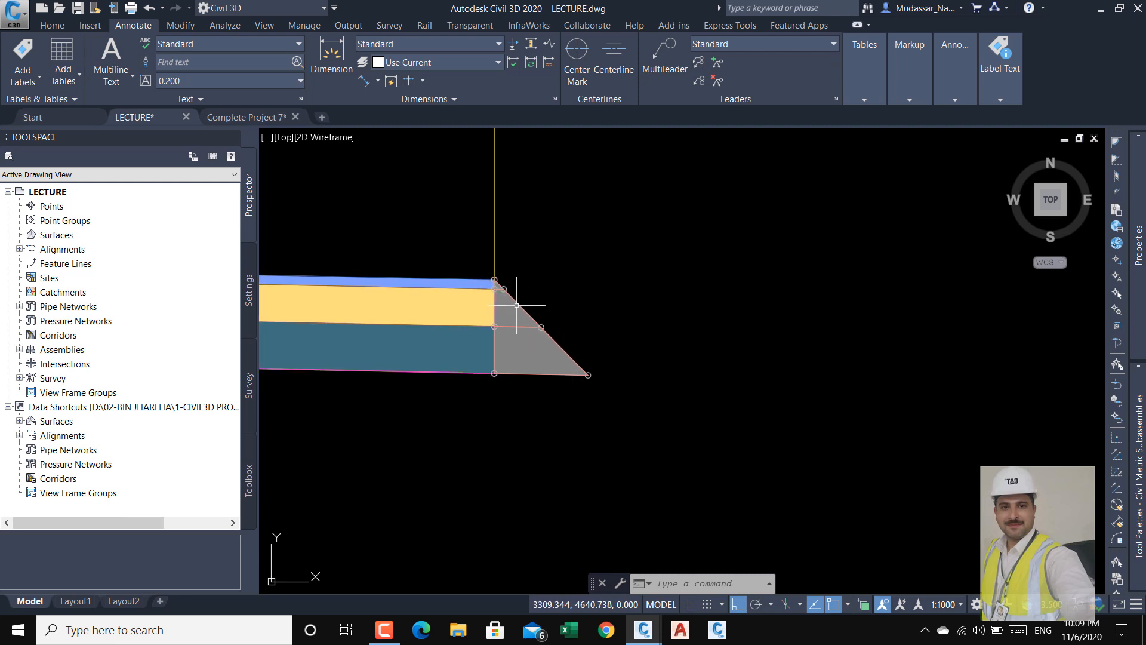
{"action": "scroll", "coordinate": [518, 306], "scroll_direction": "down", "scroll_amount": 4}
{"action": "middle_click_drag", "start_coordinate": [895, 309], "coordinate": [739, 327]}
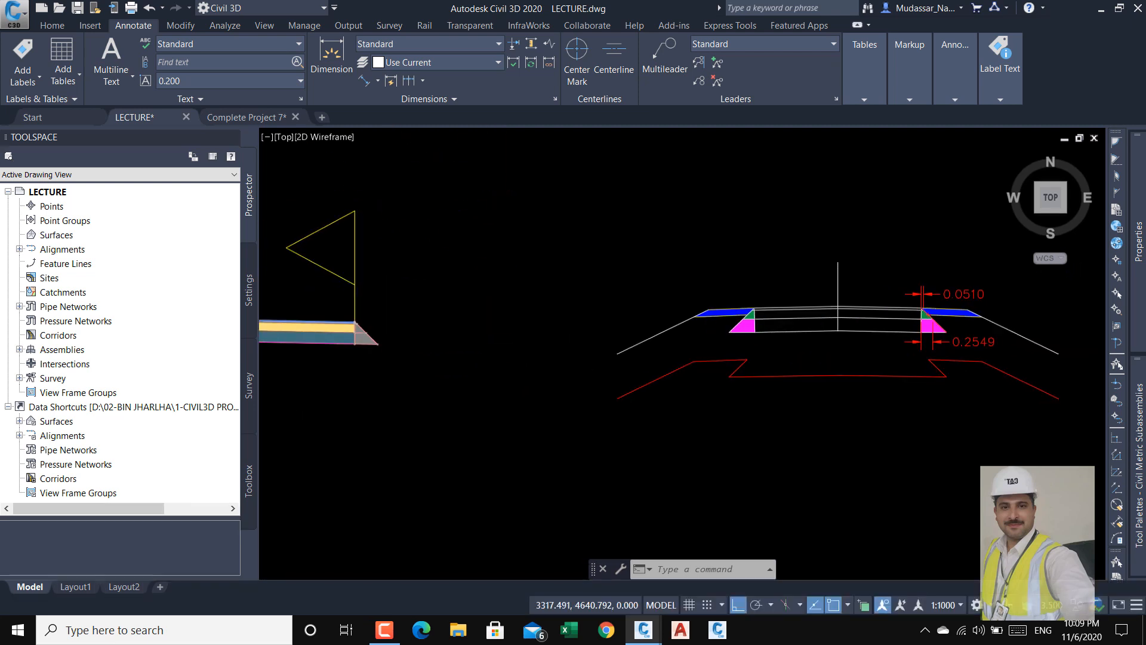
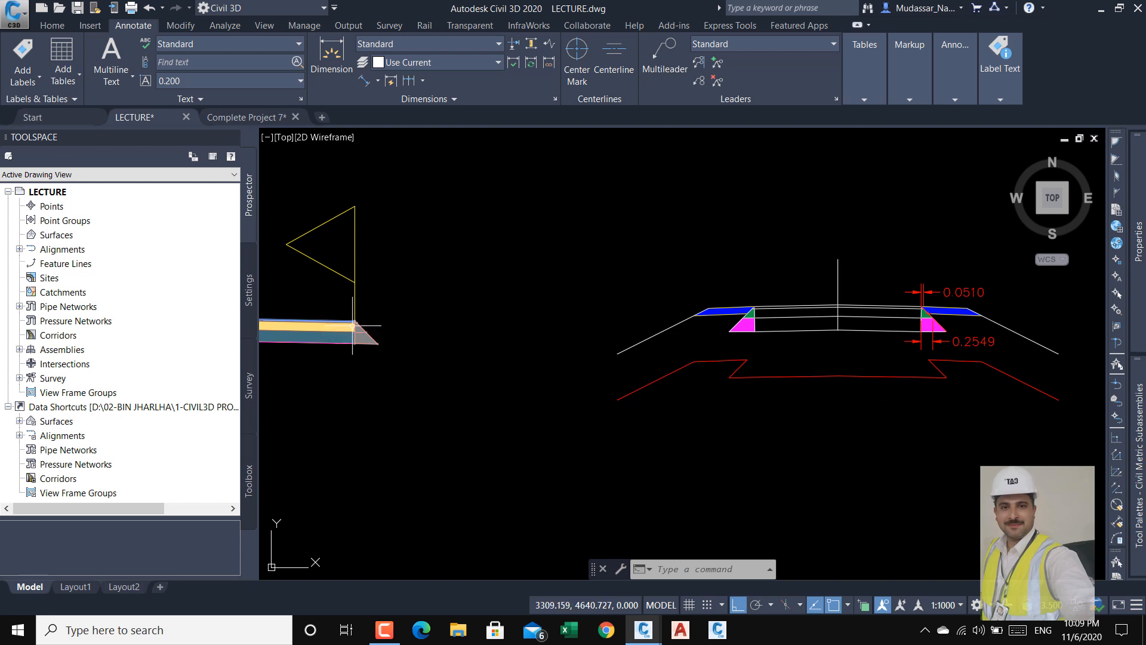
{"action": "scroll", "coordinate": [353, 326], "scroll_direction": "up", "scroll_amount": 8}
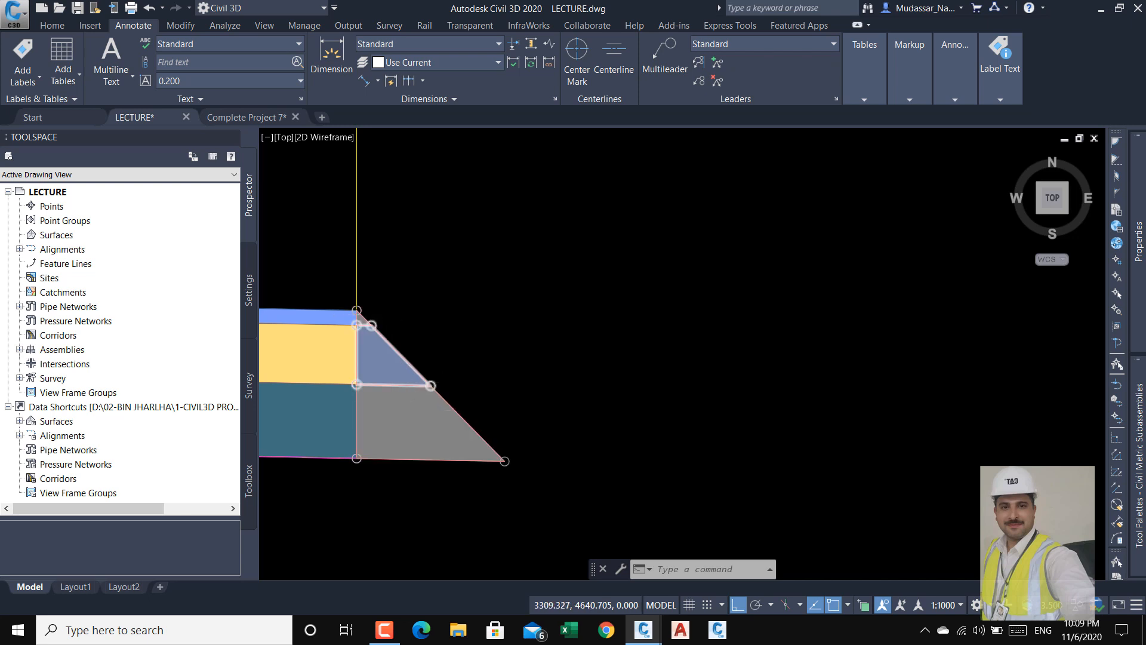
{"action": "scroll", "coordinate": [391, 366], "scroll_direction": "down", "scroll_amount": 4}
{"action": "scroll", "coordinate": [397, 331], "scroll_direction": "down", "scroll_amount": 5}
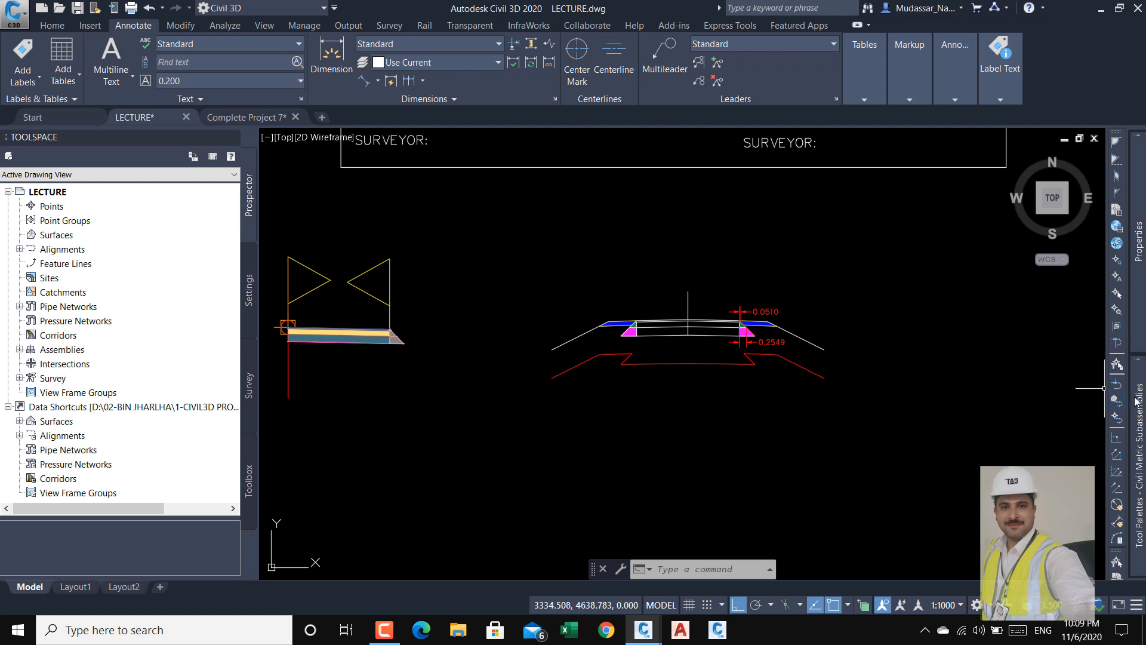
- Try a ShoulderExtendAll subassembly at the lane's outer top marker point and end the placement command
{"action": "mouse_move", "coordinate": [1140, 401]}
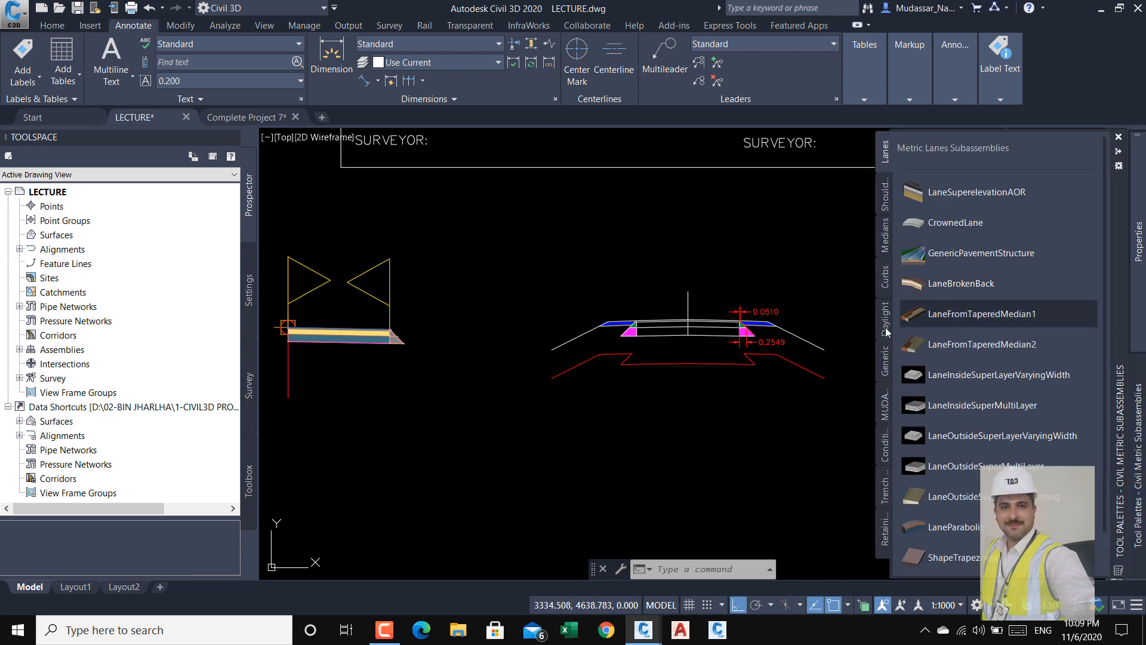
{"action": "left_click", "coordinate": [886, 196]}
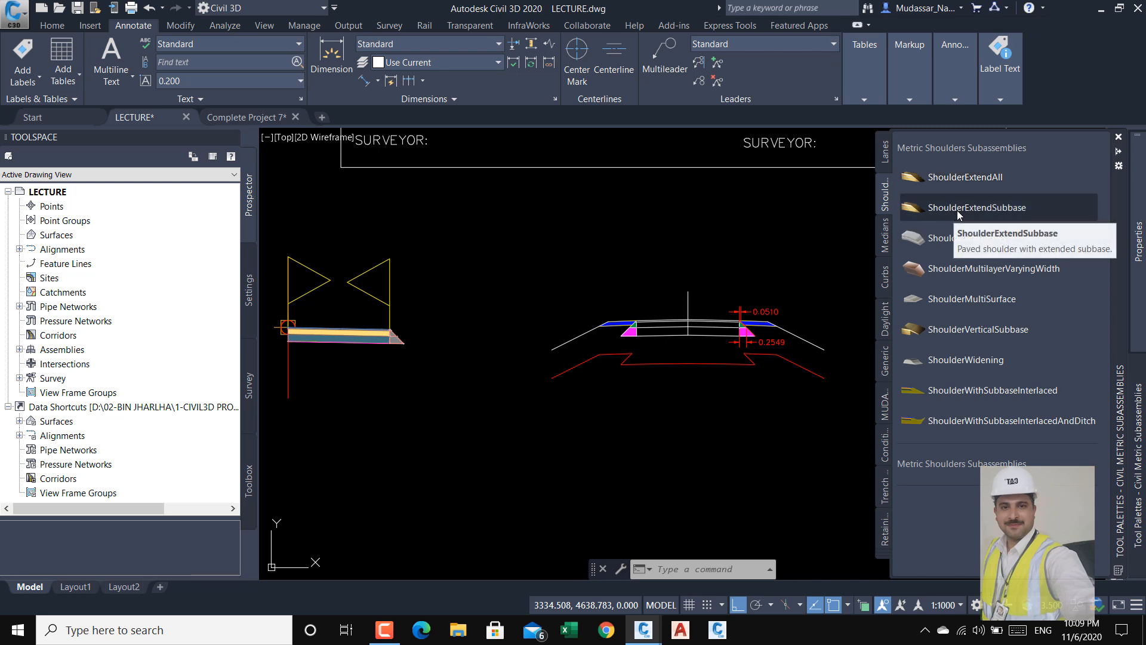
{"action": "left_click", "coordinate": [972, 181]}
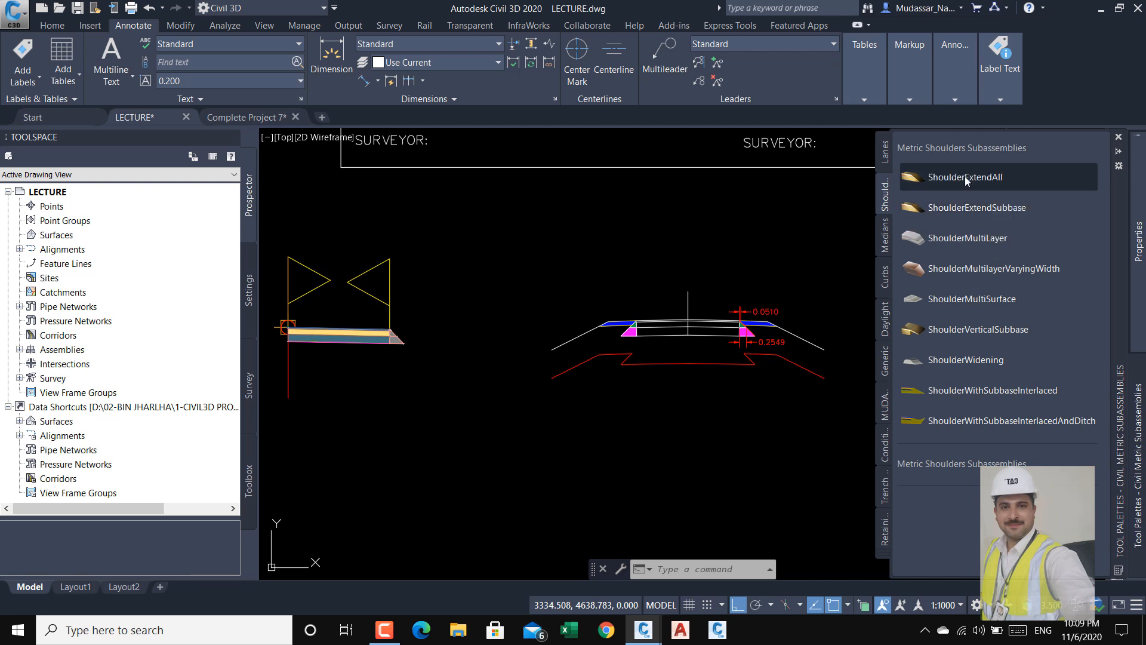
{"action": "scroll", "coordinate": [398, 341], "scroll_direction": "up", "scroll_amount": 6}
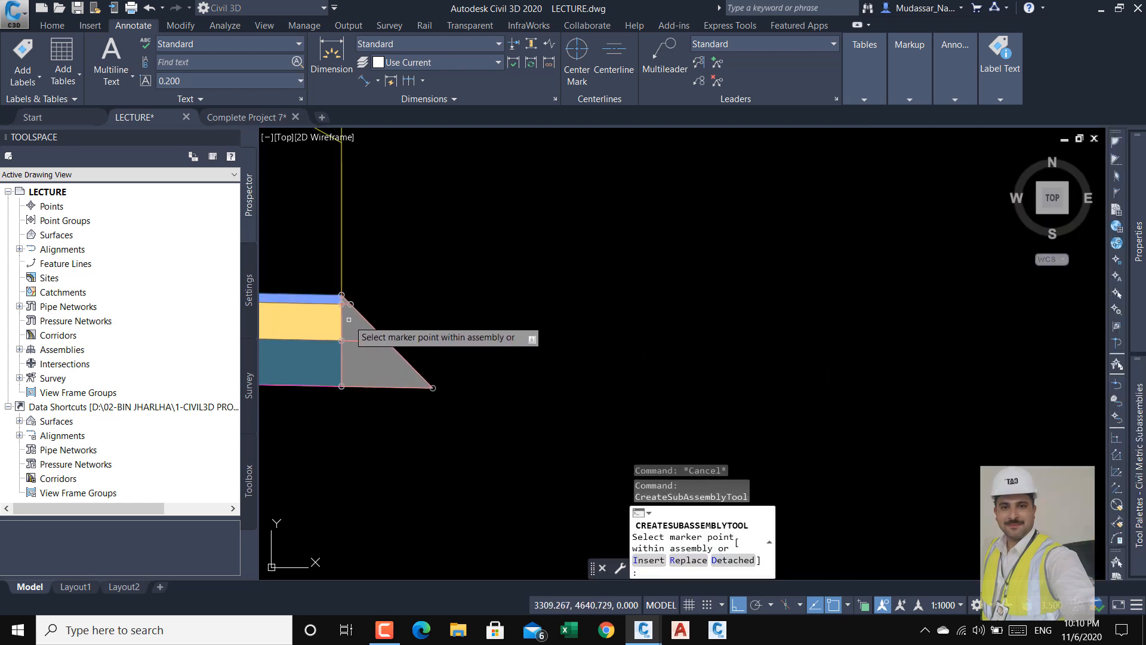
{"action": "scroll", "coordinate": [369, 332], "scroll_direction": "up", "scroll_amount": 5}
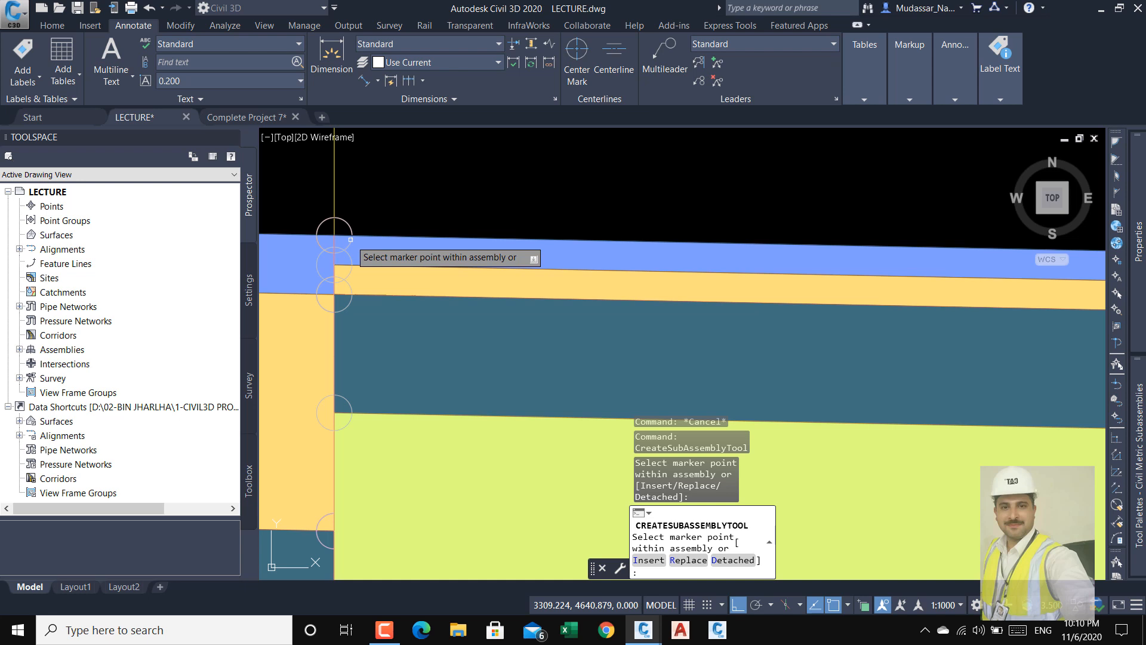
{"action": "scroll", "coordinate": [350, 240], "scroll_direction": "down", "scroll_amount": 5}
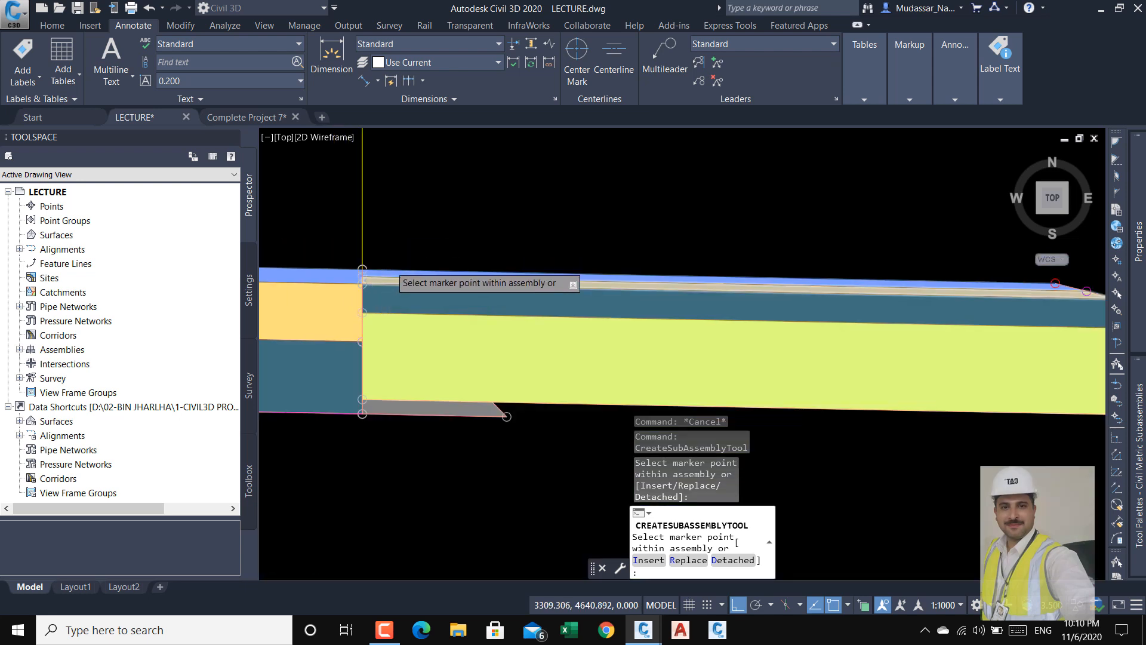
{"action": "key", "text": "Escape"}
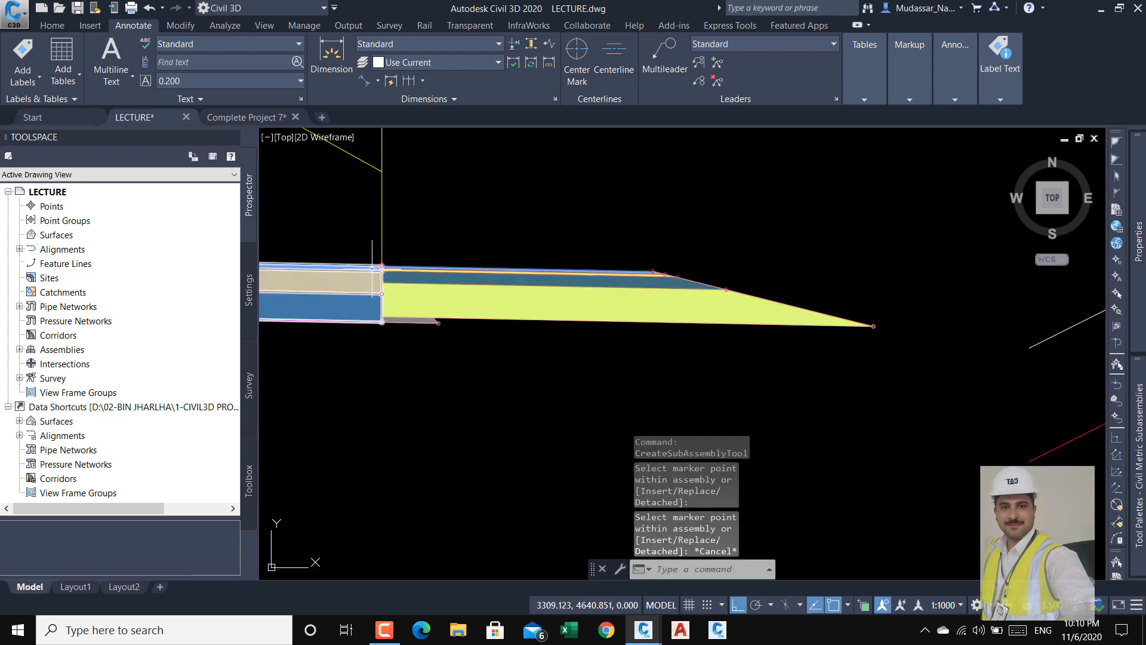
- Delete the trial ShoulderExtendAll subassembly from the lane's outer edge
{"action": "left_click", "coordinate": [639, 161]}
{"action": "left_click", "coordinate": [557, 341]}
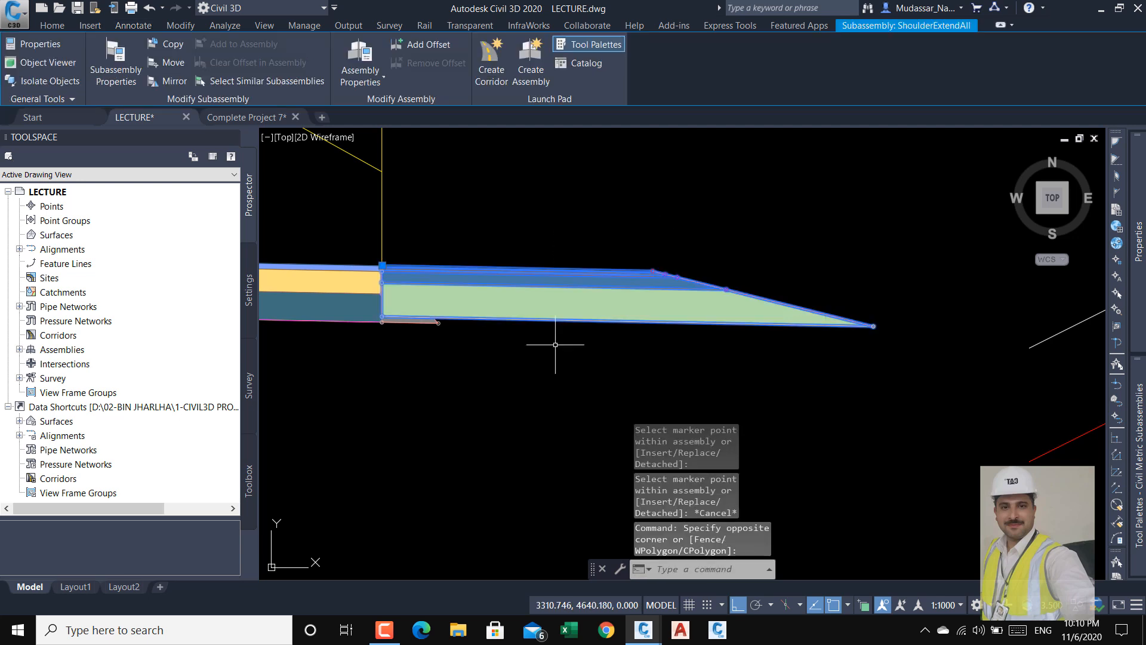
{"action": "key", "text": "Delete"}
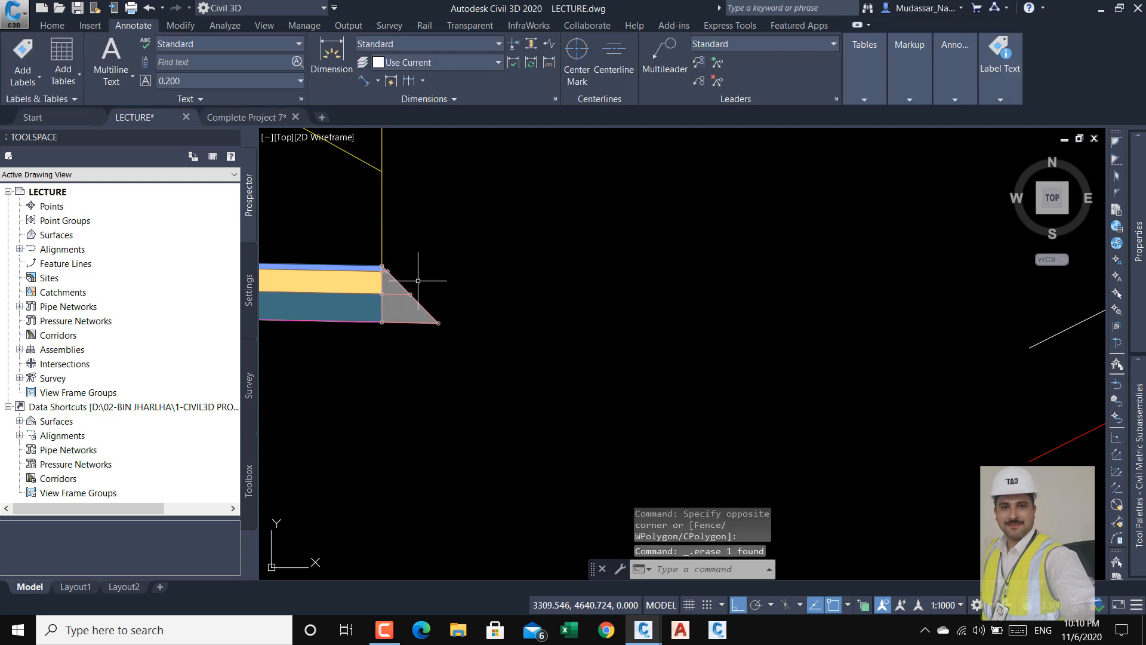
- Check the shoulder shape in the typical cross section and try a ShoulderExtendSubbase subassembly at the lane's outer top marker point
{"action": "scroll", "coordinate": [417, 280], "scroll_direction": "down", "scroll_amount": 5}
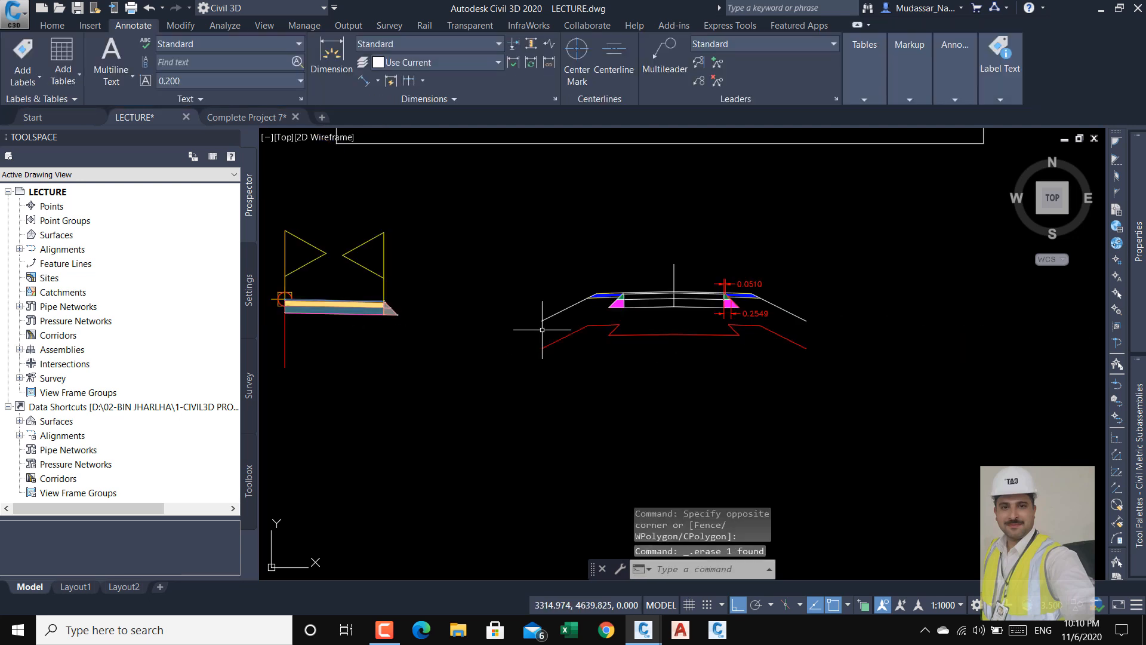
{"action": "scroll", "coordinate": [746, 289], "scroll_direction": "up", "scroll_amount": 5}
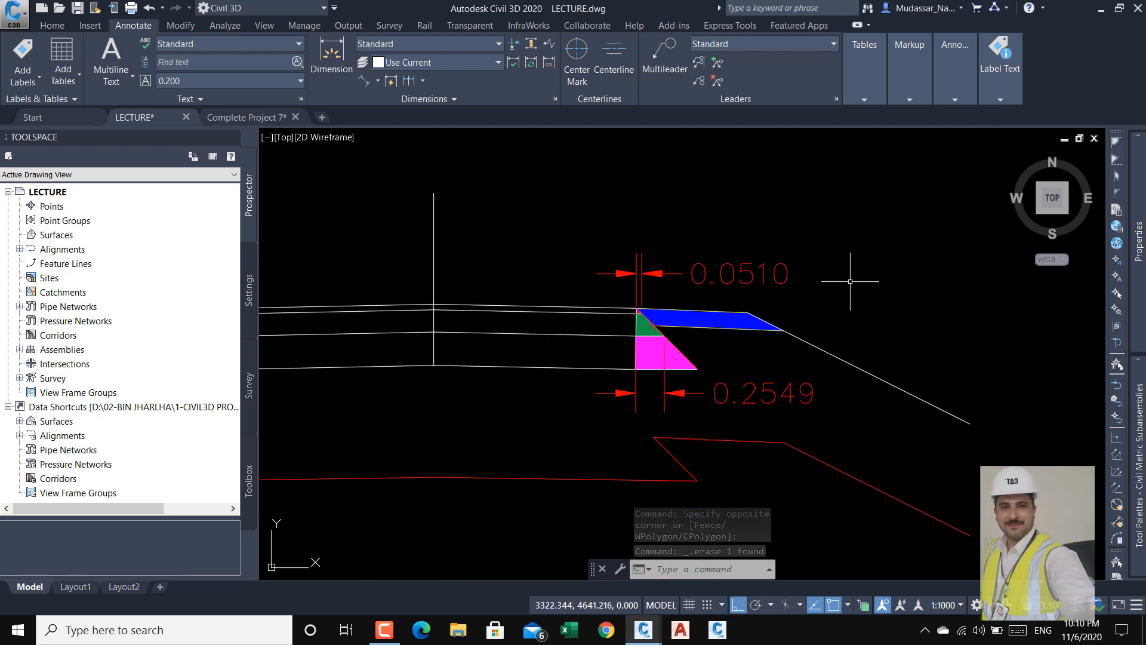
{"action": "mouse_move", "coordinate": [1141, 380]}
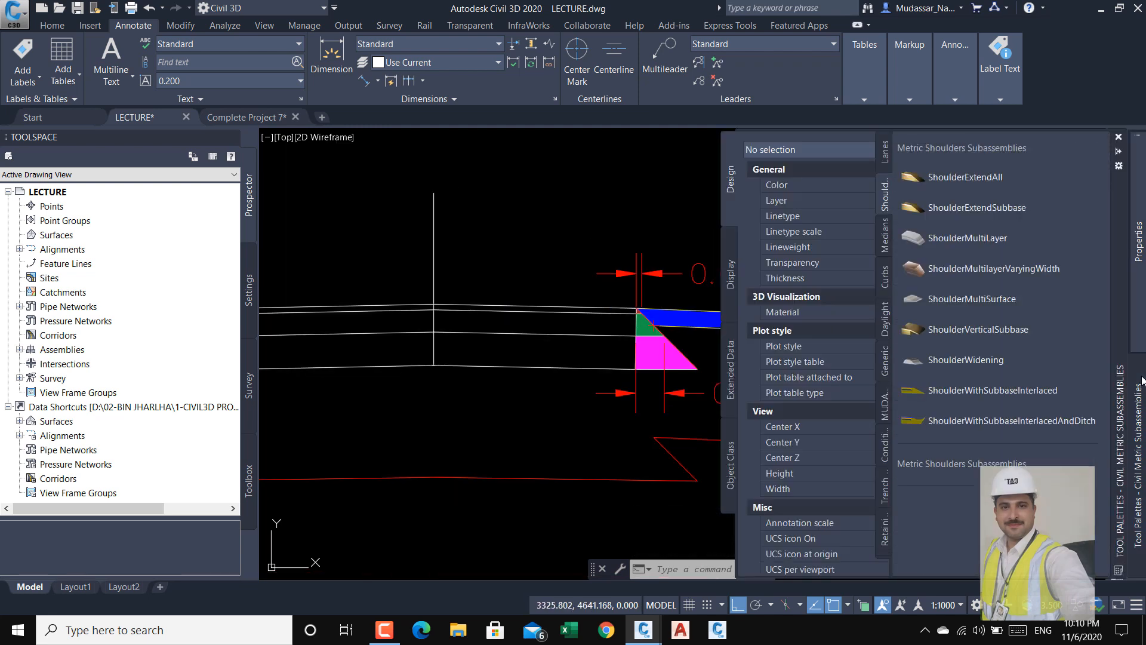
{"action": "left_click", "coordinate": [997, 333]}
{"action": "scroll", "coordinate": [668, 322], "scroll_direction": "down", "scroll_amount": 5}
{"action": "scroll", "coordinate": [445, 311], "scroll_direction": "up", "scroll_amount": 8}
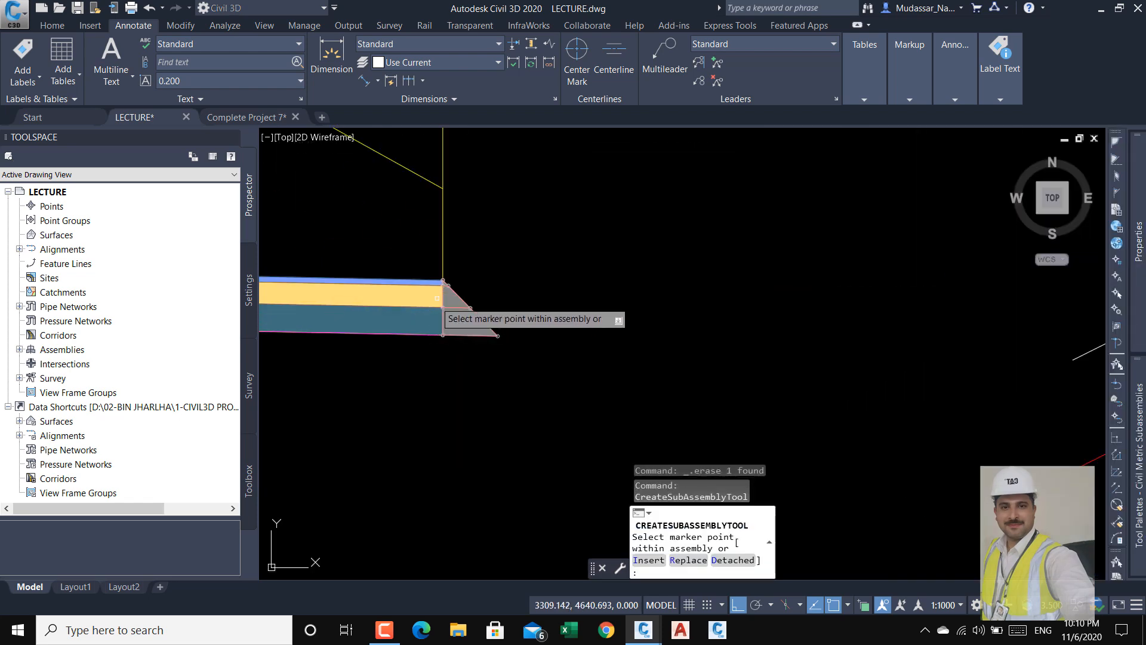
{"action": "scroll", "coordinate": [440, 292], "scroll_direction": "up", "scroll_amount": 5}
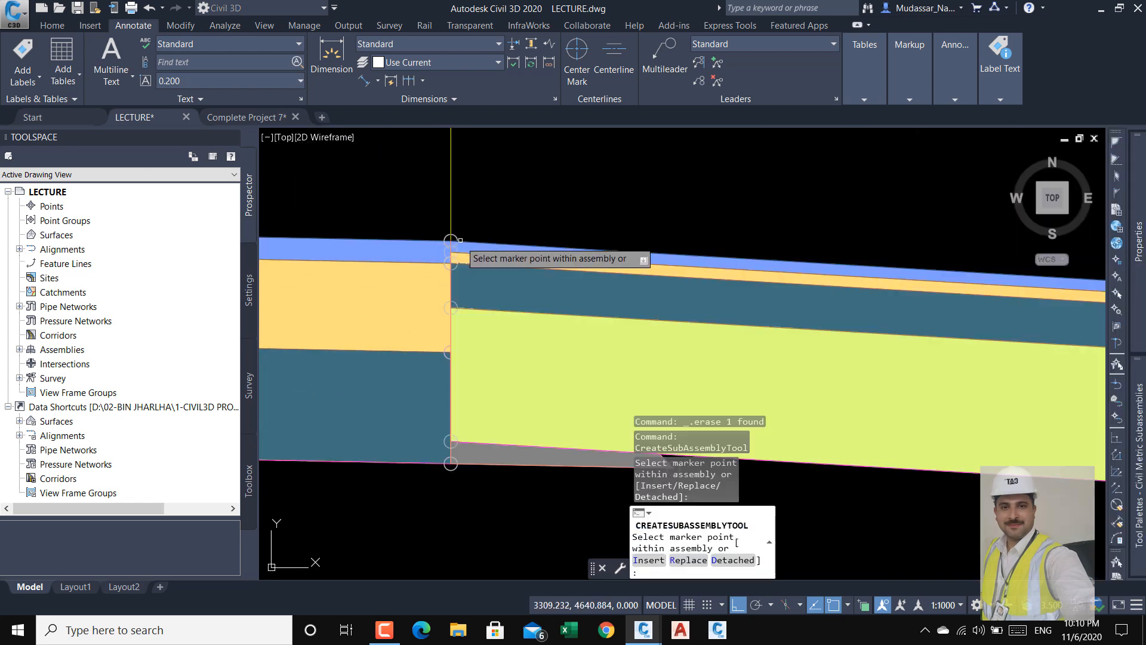
{"action": "scroll", "coordinate": [460, 240], "scroll_direction": "down", "scroll_amount": 3}
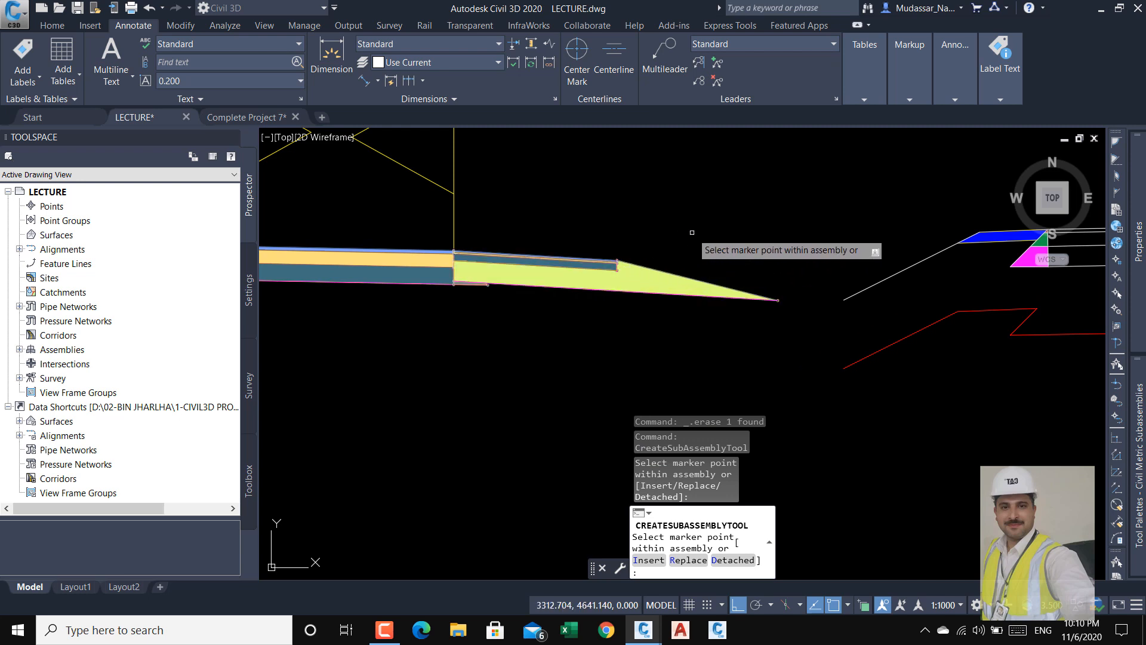
{"action": "scroll", "coordinate": [623, 263], "scroll_direction": "up", "scroll_amount": 2}
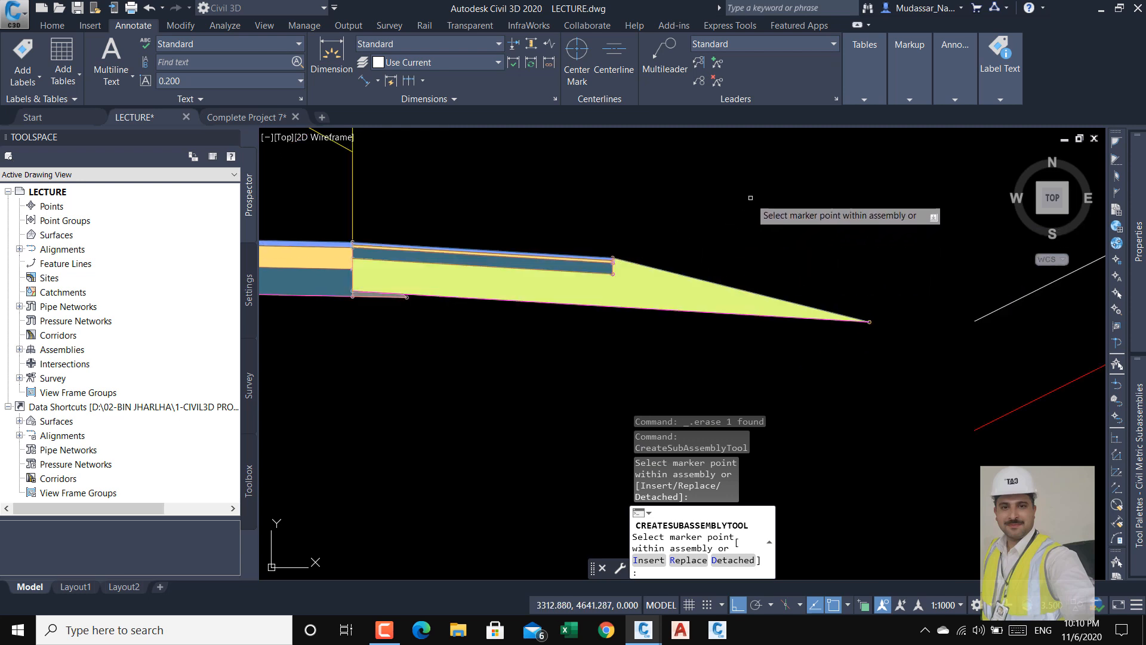
{"action": "key", "text": "Escape"}
- Set the Shoulder Width of the ShoulderExtendSubbase subassembly to 1.000 m
{"action": "left_click", "coordinate": [674, 197]}
{"action": "left_click", "coordinate": [566, 339]}
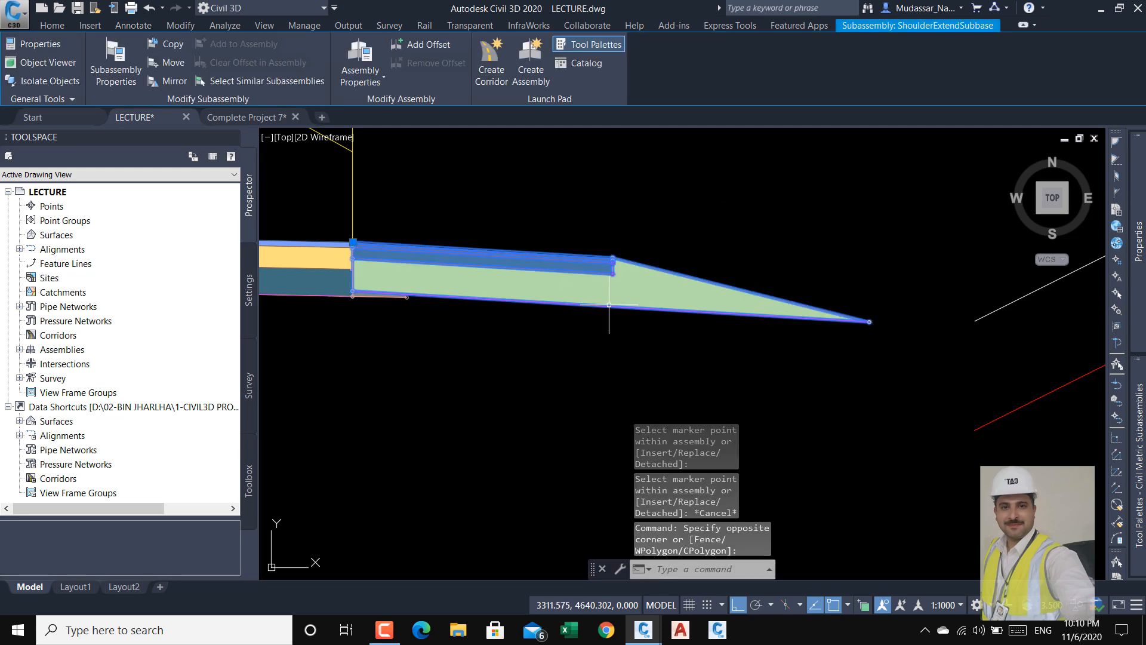
{"action": "mouse_move", "coordinate": [1138, 297]}
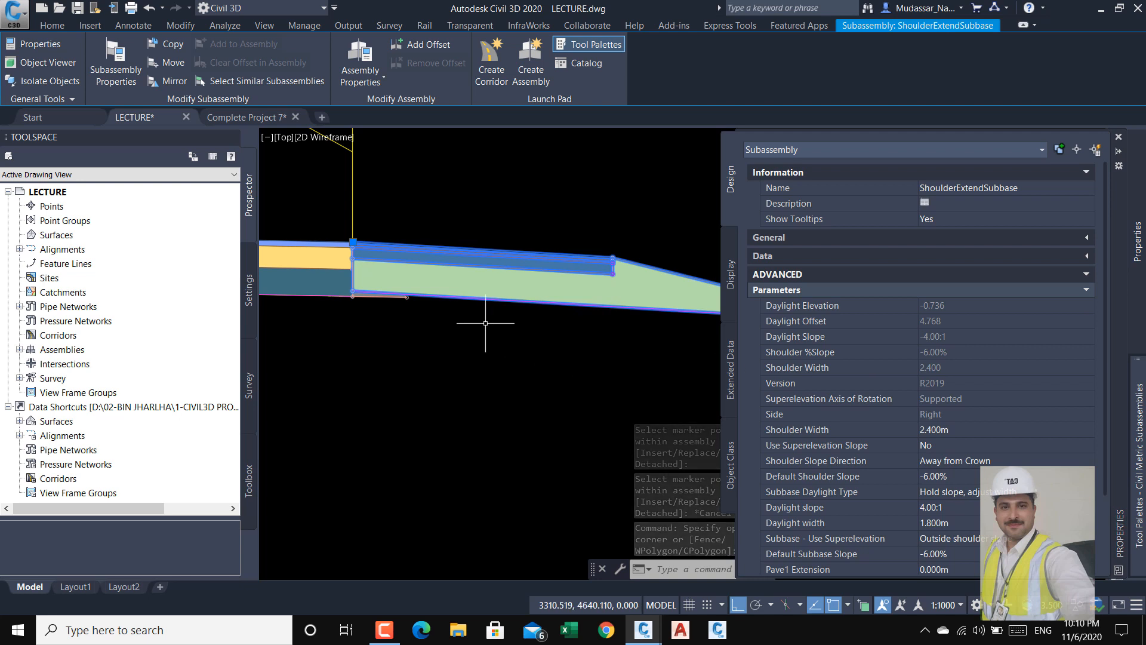
{"action": "scroll", "coordinate": [485, 325], "scroll_direction": "down", "scroll_amount": 3}
{"action": "mouse_move", "coordinate": [486, 324]}
{"action": "middle_mouse_down"}
{"action": "mouse_move", "coordinate": [493, 334]}
{"action": "mouse_move", "coordinate": [479, 335]}
{"action": "middle_mouse_up"}
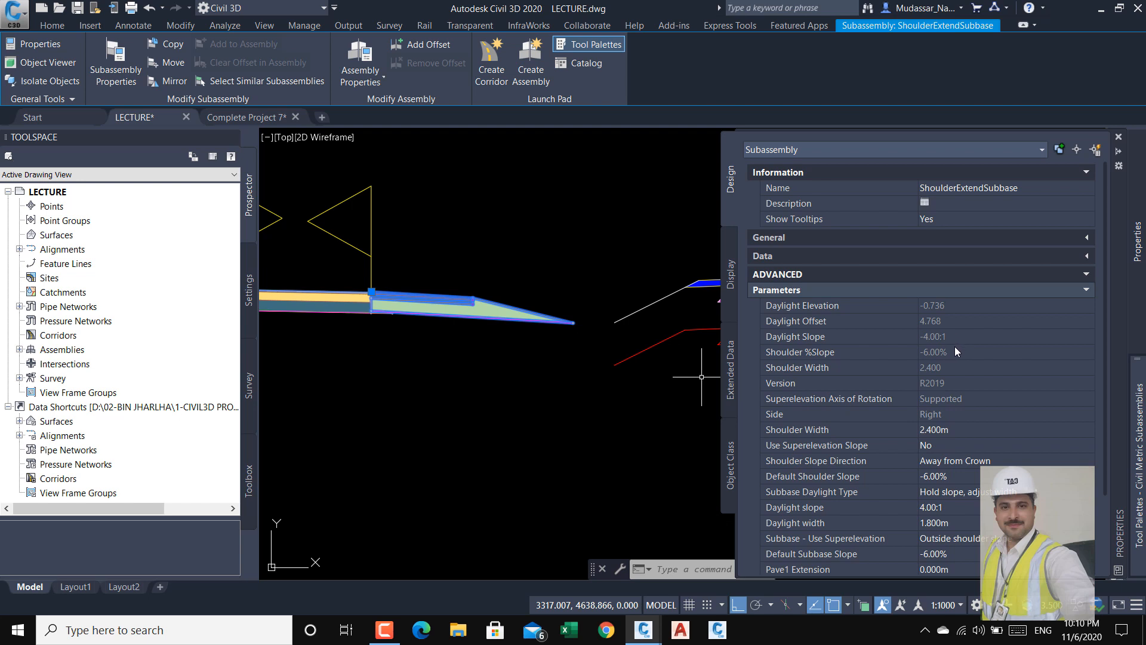
{"action": "left_click", "coordinate": [968, 434]}
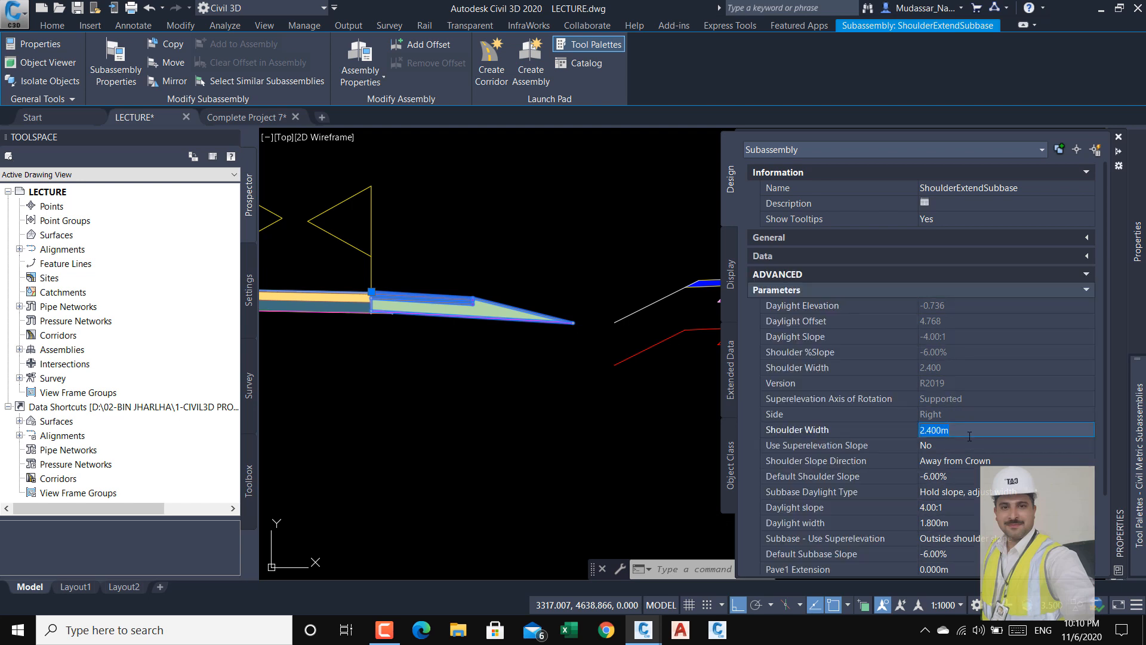
{"action": "key", "text": "Return"}
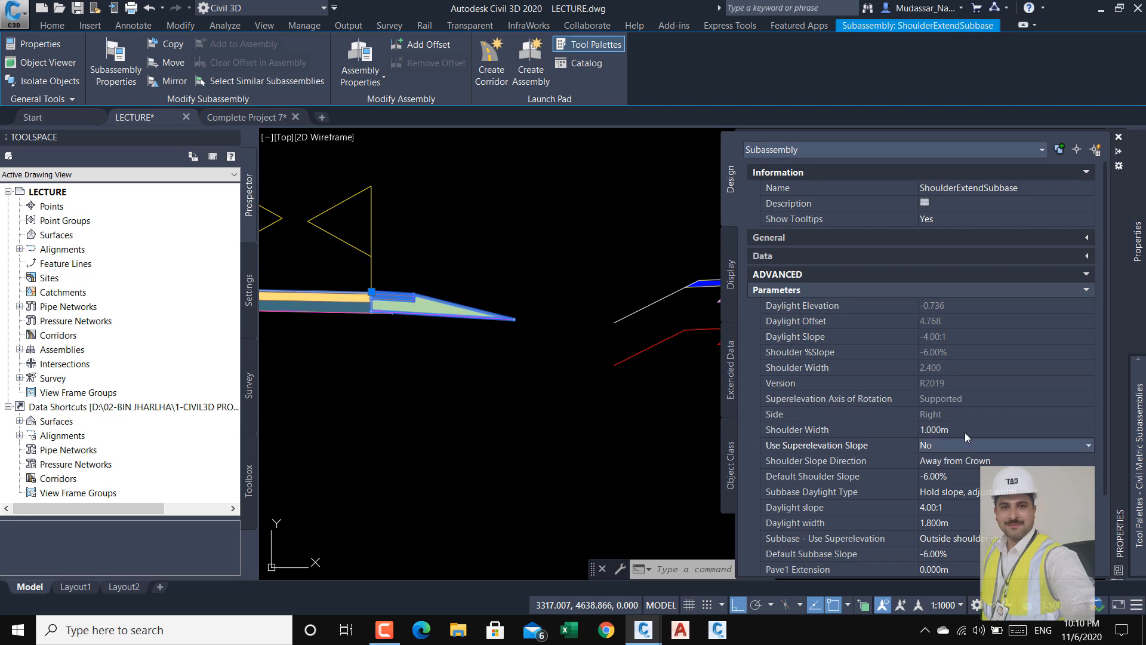
- Review the remaining shoulder parameters against the cross section and remove the trial ShoulderExtendSubbase subassembly from the assembly
{"action": "scroll", "coordinate": [963, 434], "scroll_direction": "down", "scroll_amount": 2}
{"action": "scroll", "coordinate": [962, 437], "scroll_direction": "up", "scroll_amount": 1}
{"action": "scroll", "coordinate": [962, 439], "scroll_direction": "down", "scroll_amount": 1}
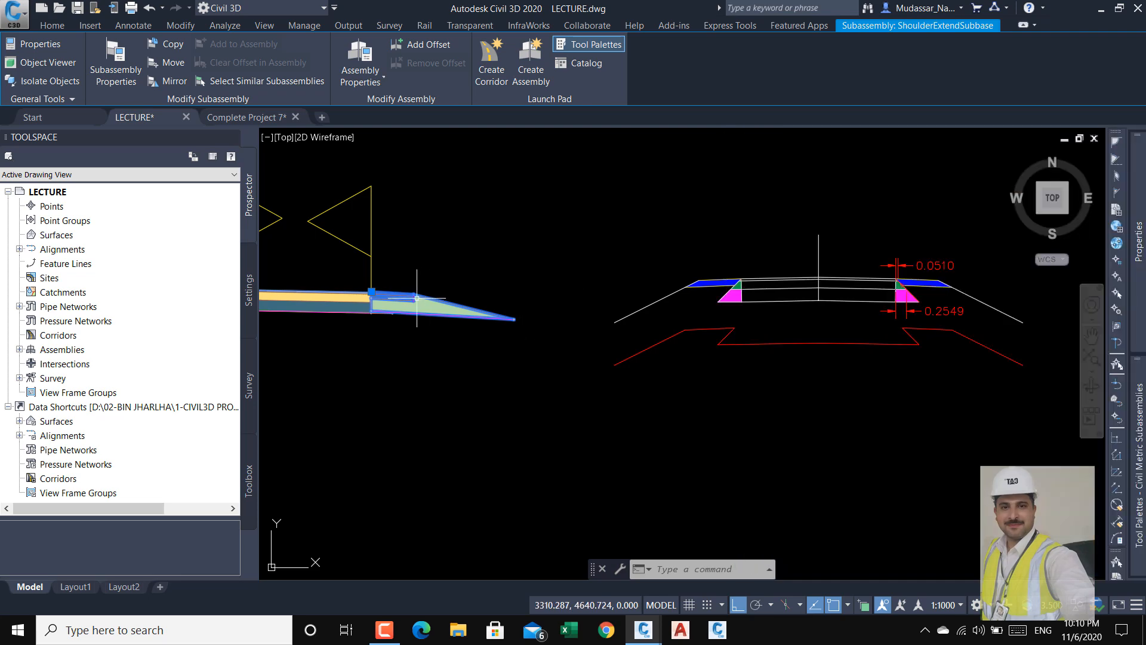
{"action": "key", "text": "Escape"}
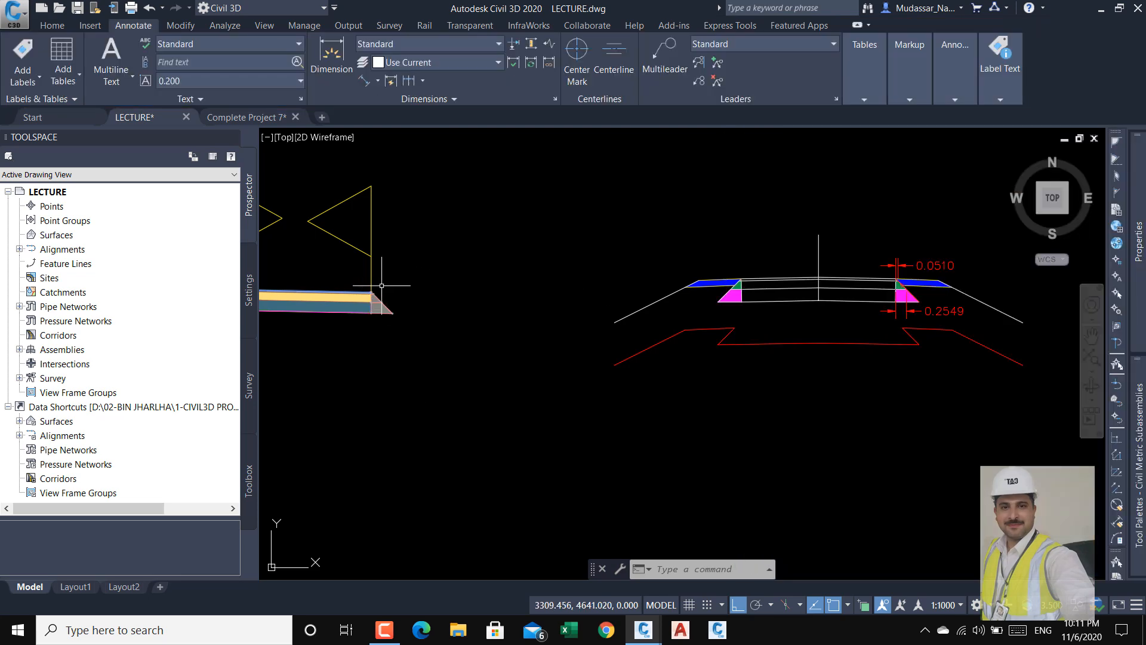
{"action": "scroll", "coordinate": [417, 297], "scroll_direction": "up", "scroll_amount": 3}
{"action": "middle_click_drag", "start_coordinate": [479, 305], "coordinate": [732, 249]}
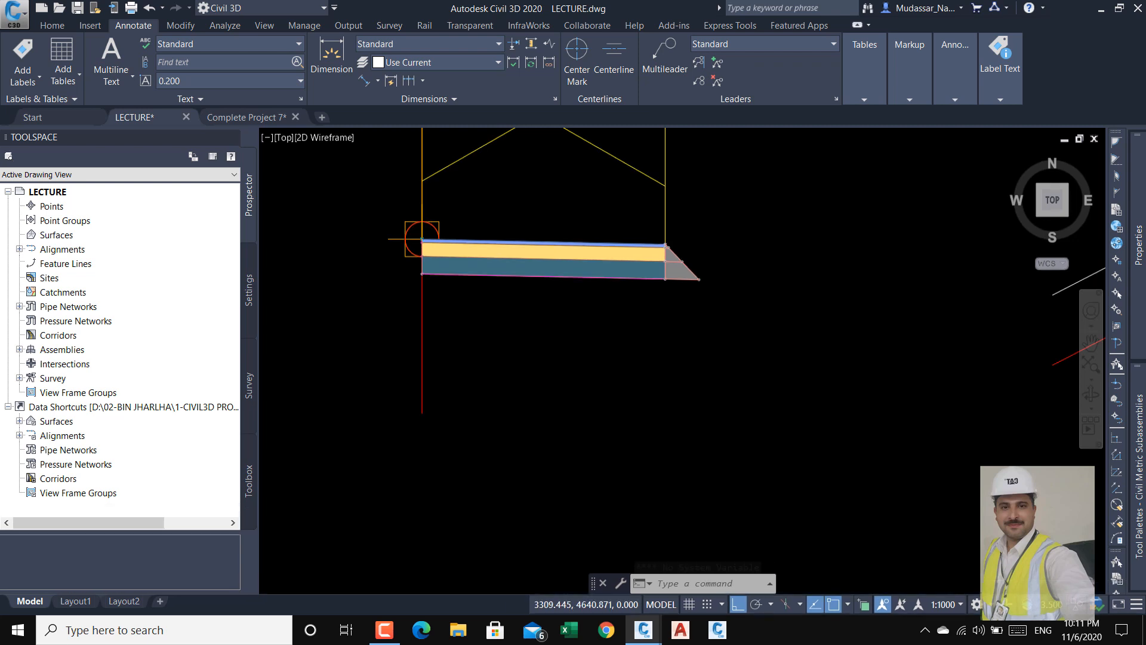
- Compare the assembly's outer pavement wedges with the hatched shoulder and wedge shapes in the sketch beside it
{"action": "scroll", "coordinate": [558, 299], "scroll_direction": "down", "scroll_amount": 4}
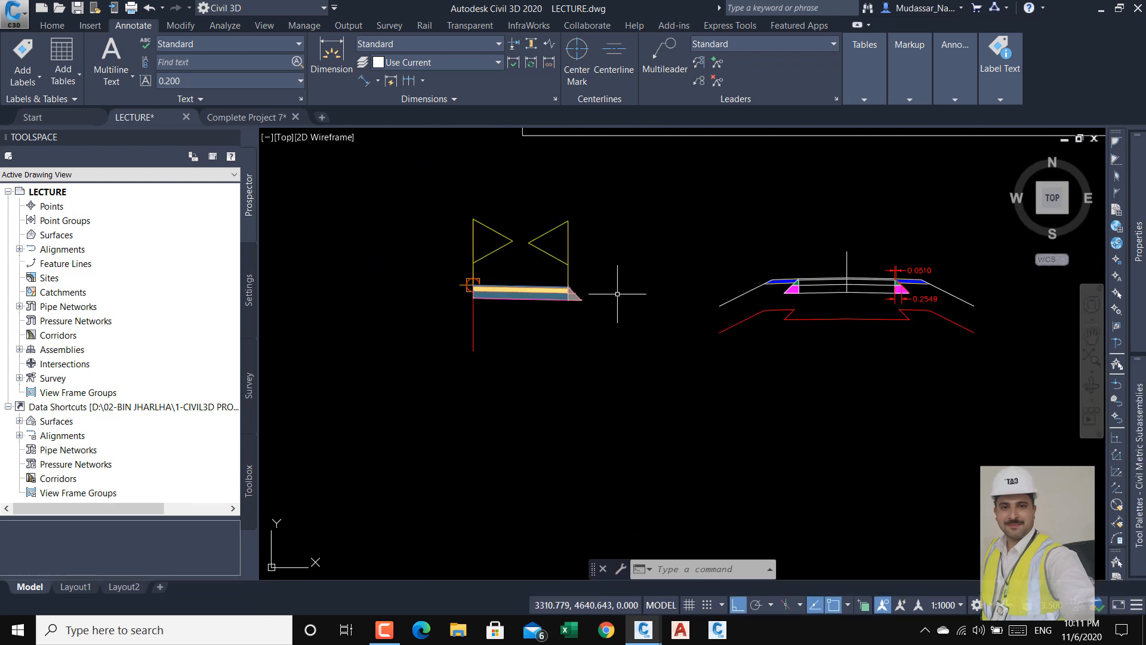
{"action": "scroll", "coordinate": [758, 267], "scroll_direction": "up", "scroll_amount": 8}
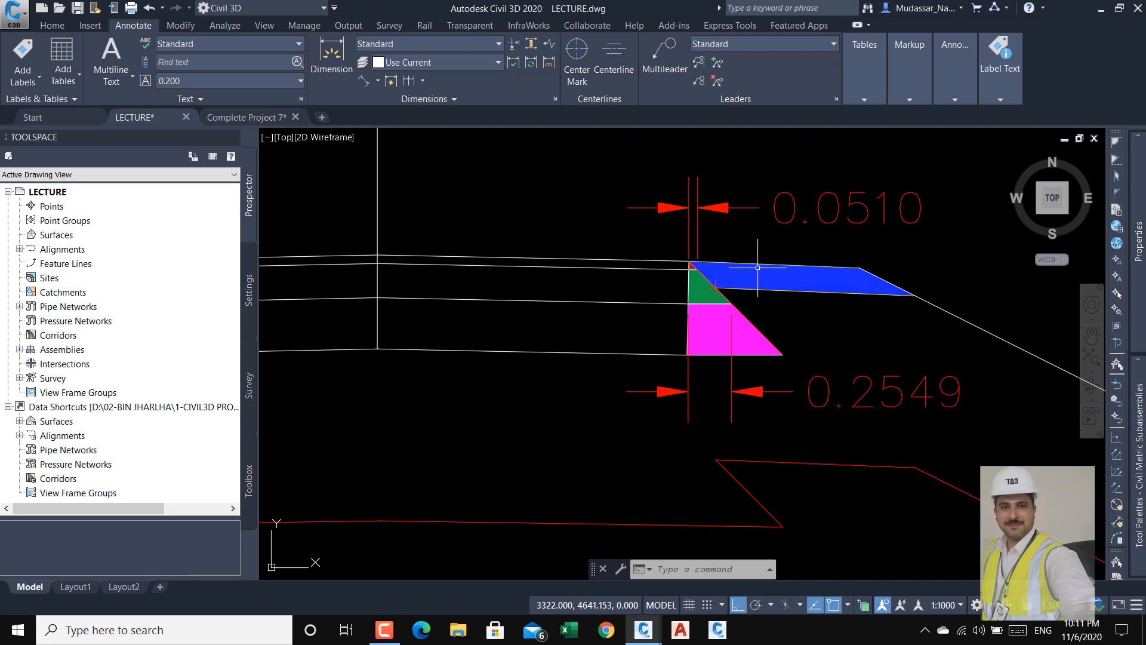
{"action": "scroll", "coordinate": [756, 269], "scroll_direction": "down", "scroll_amount": 7}
{"action": "scroll", "coordinate": [447, 280], "scroll_direction": "up", "scroll_amount": 8}
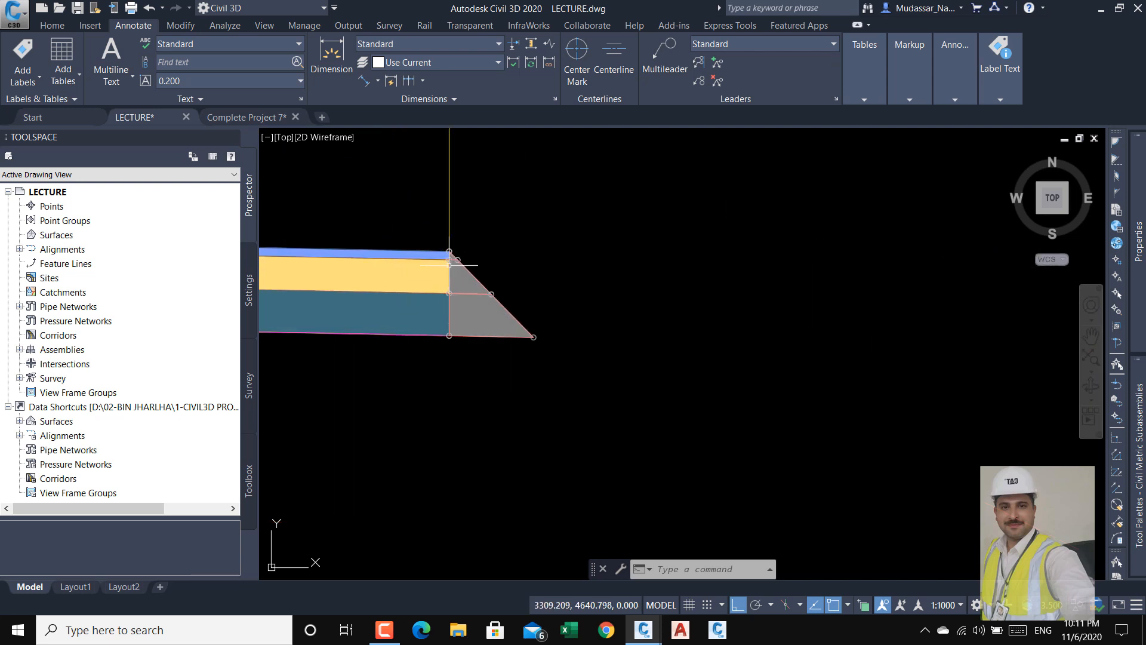
{"action": "scroll", "coordinate": [422, 278], "scroll_direction": "down", "scroll_amount": 8}
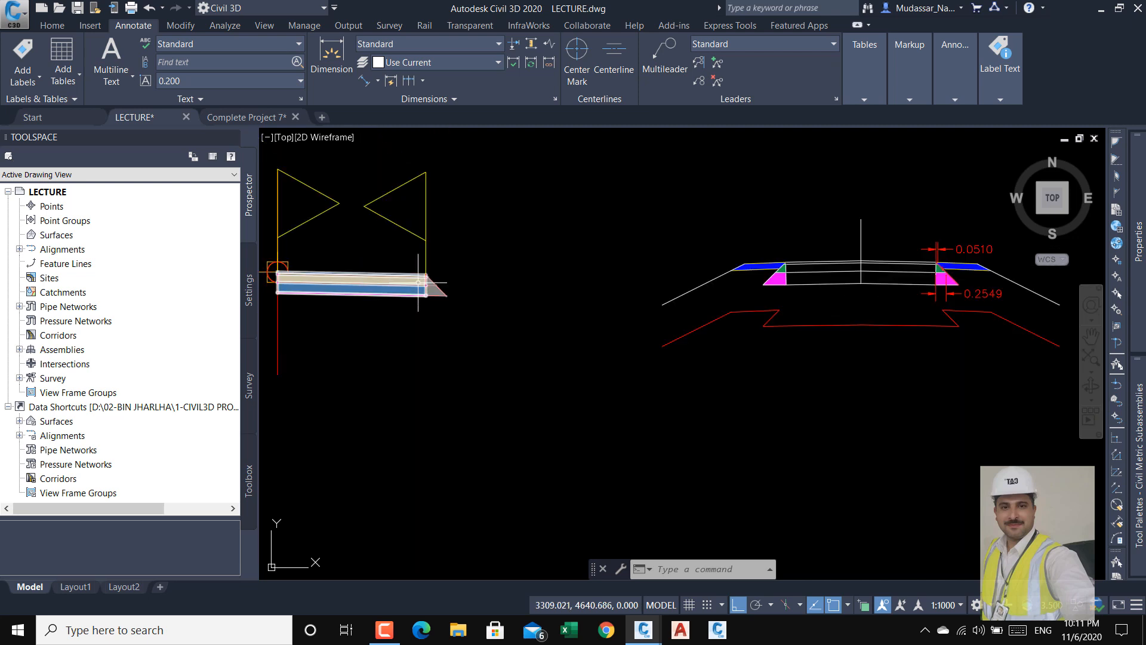
{"action": "scroll", "coordinate": [418, 285], "scroll_direction": "up", "scroll_amount": 8}
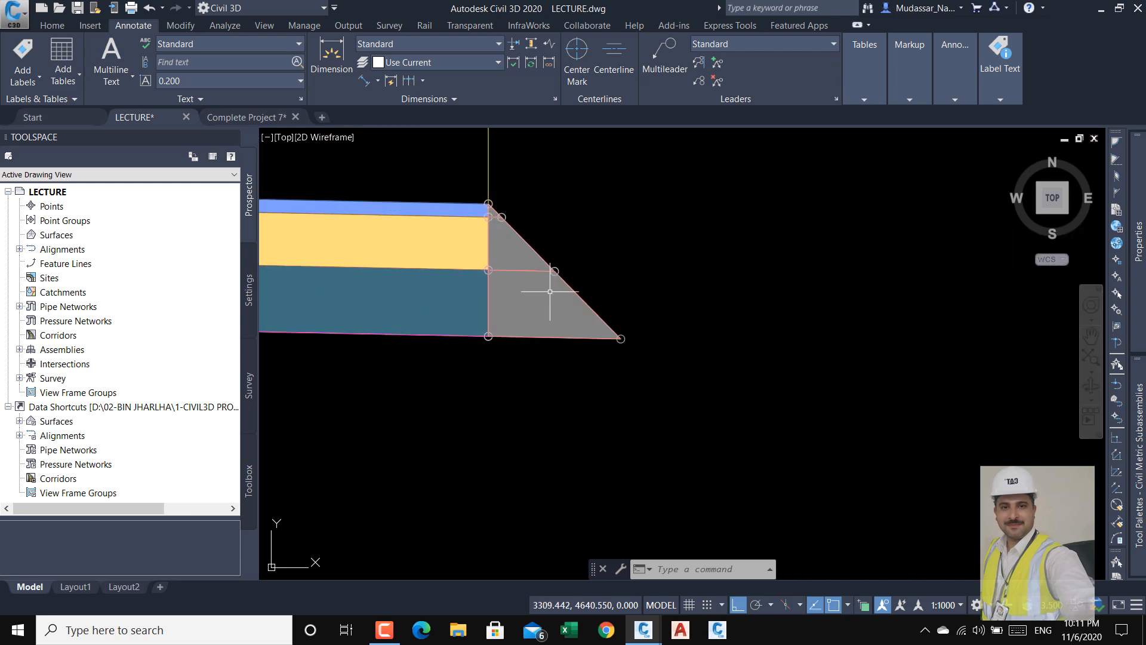
{"action": "scroll", "coordinate": [549, 291], "scroll_direction": "down", "scroll_amount": 8}
{"action": "scroll", "coordinate": [762, 290], "scroll_direction": "up", "scroll_amount": 8}
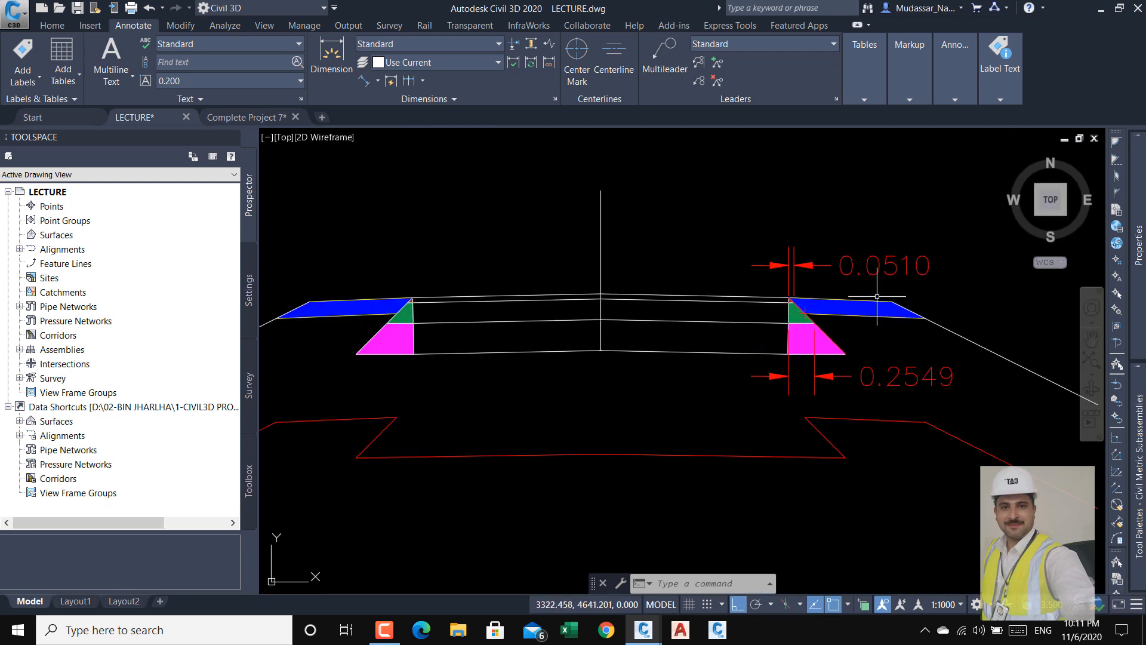
{"action": "scroll", "coordinate": [844, 313], "scroll_direction": "down", "scroll_amount": 8}
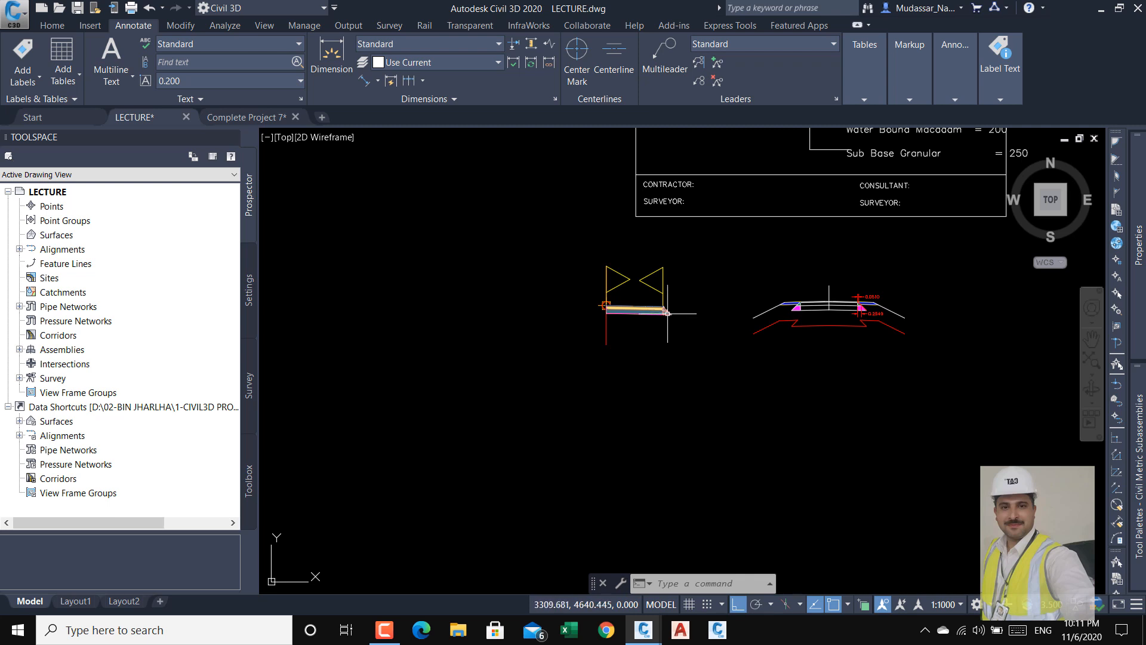
{"action": "scroll", "coordinate": [667, 313], "scroll_direction": "up", "scroll_amount": 6}
{"action": "middle_click_drag", "start_coordinate": [684, 313], "coordinate": [467, 345]}
{"action": "scroll", "coordinate": [458, 338], "scroll_direction": "down", "scroll_amount": 6}
{"action": "scroll", "coordinate": [649, 343], "scroll_direction": "up", "scroll_amount": 2}
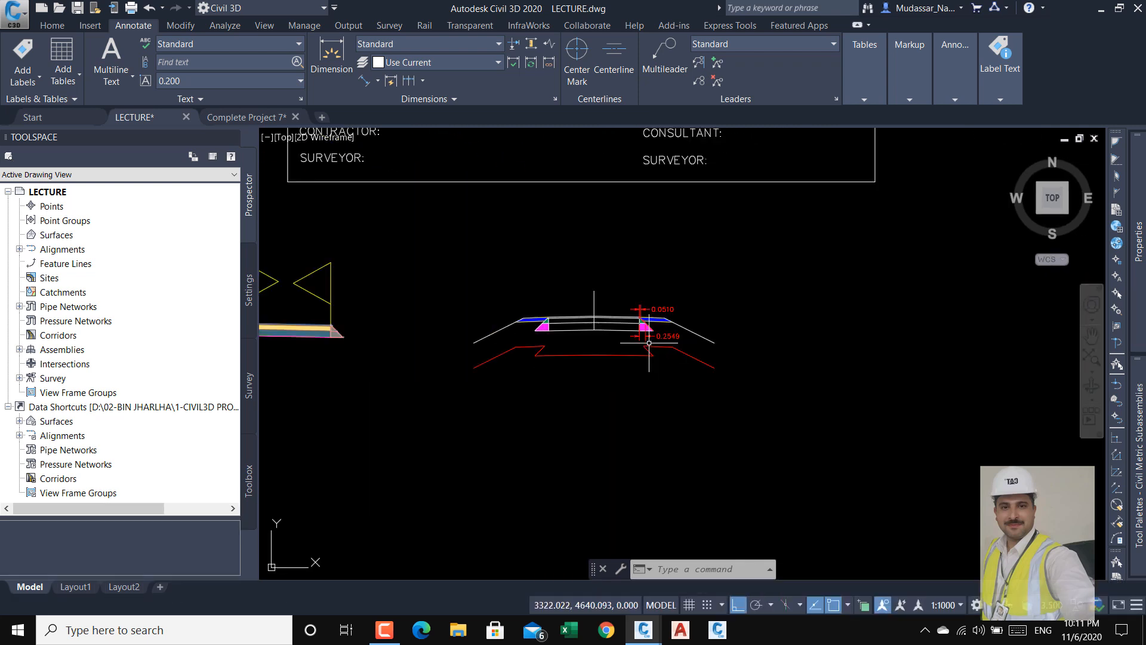
- Examine where the blue shoulder area starts at the lane edge and where its underside meets the sloping side of the wedges
{"action": "scroll", "coordinate": [648, 343], "scroll_direction": "up", "scroll_amount": 7}
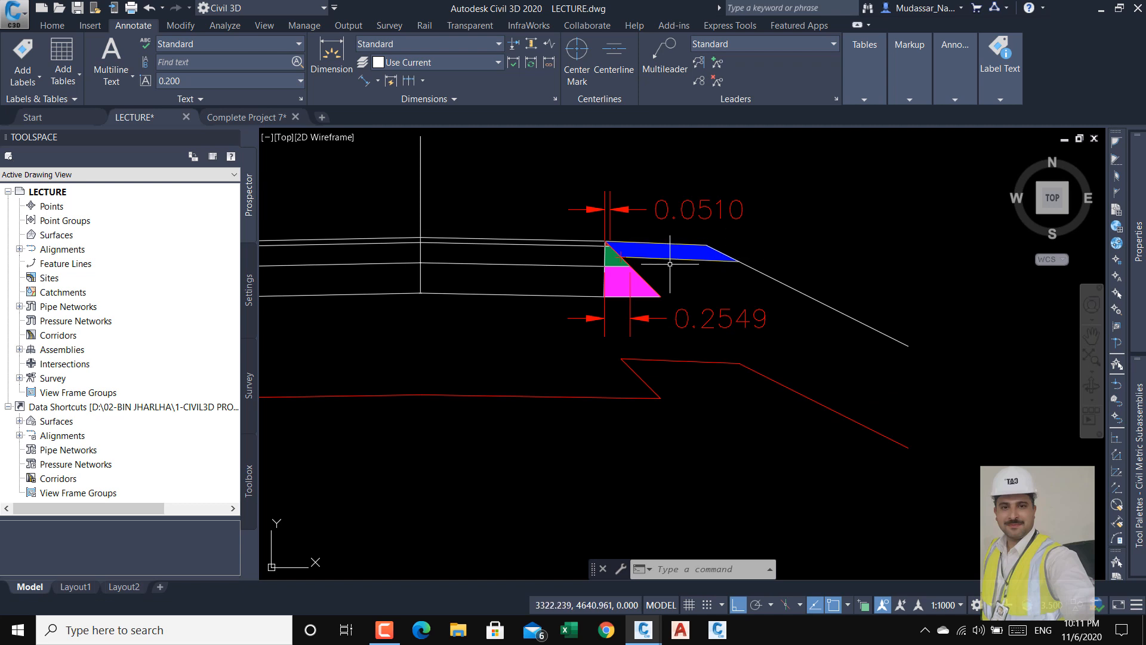
{"action": "scroll", "coordinate": [620, 258], "scroll_direction": "down", "scroll_amount": 8}
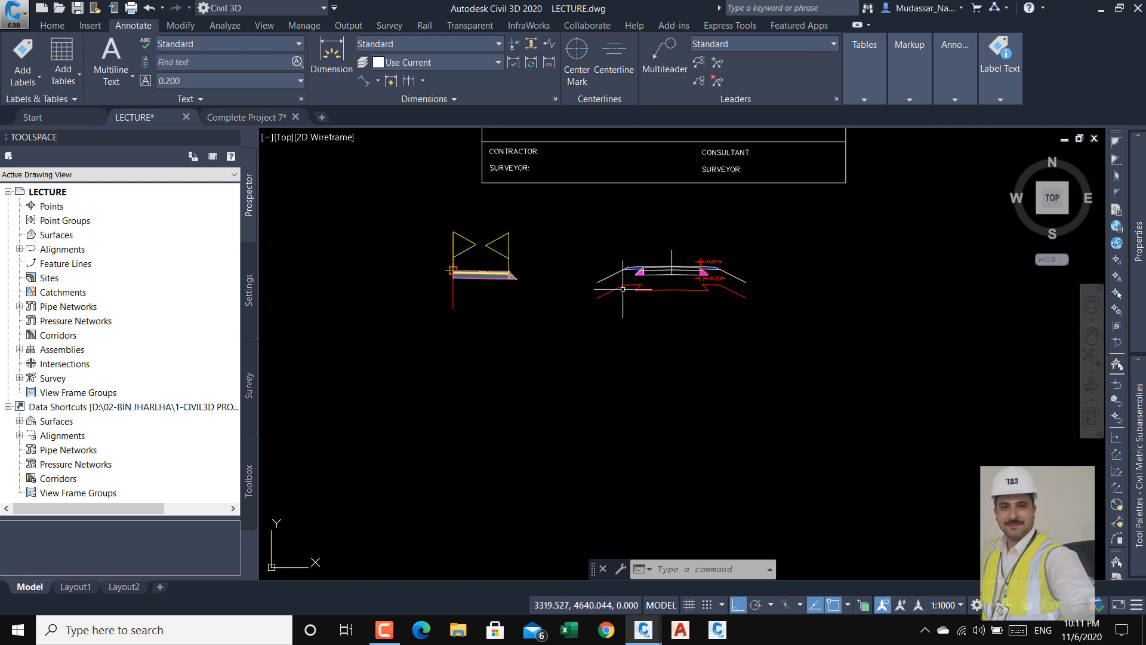
{"action": "scroll", "coordinate": [513, 271], "scroll_direction": "up", "scroll_amount": 6}
{"action": "scroll", "coordinate": [479, 268], "scroll_direction": "down", "scroll_amount": 6}
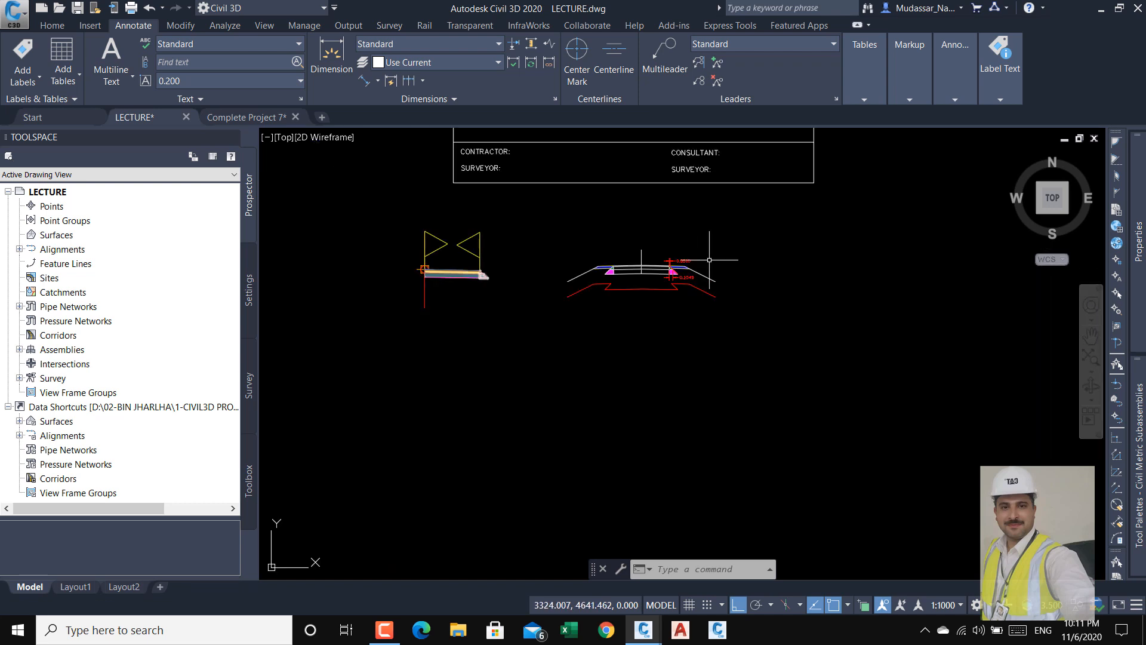
{"action": "scroll", "coordinate": [705, 236], "scroll_direction": "up", "scroll_amount": 10}
{"action": "scroll", "coordinate": [704, 235], "scroll_direction": "down", "scroll_amount": 3}
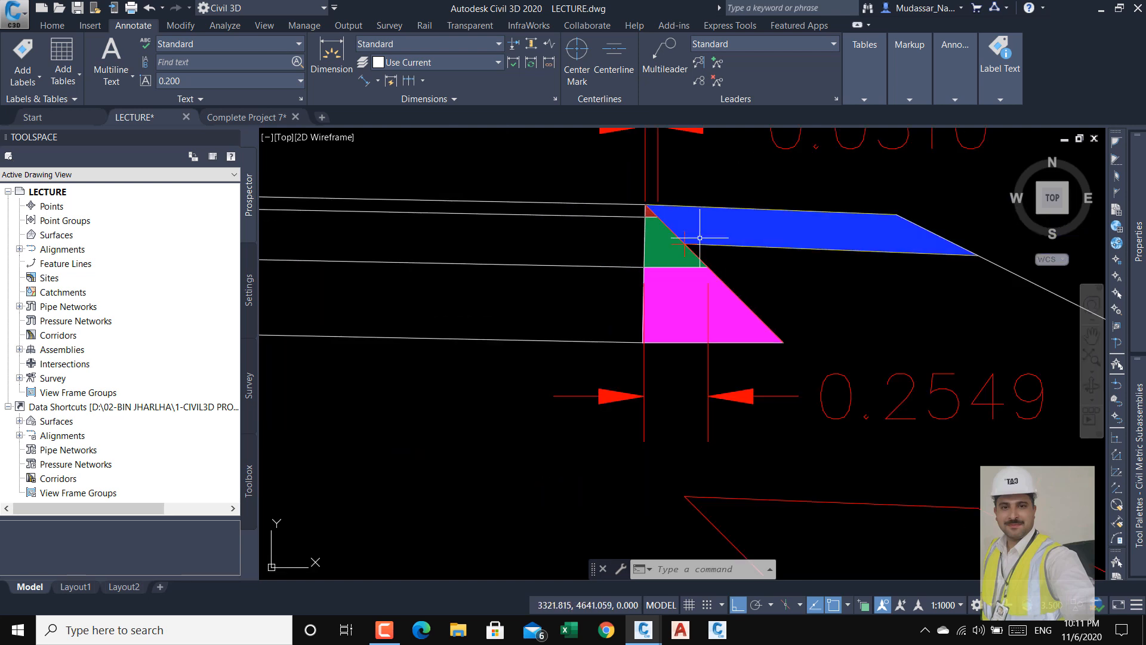
{"action": "scroll", "coordinate": [689, 239], "scroll_direction": "up", "scroll_amount": 5}
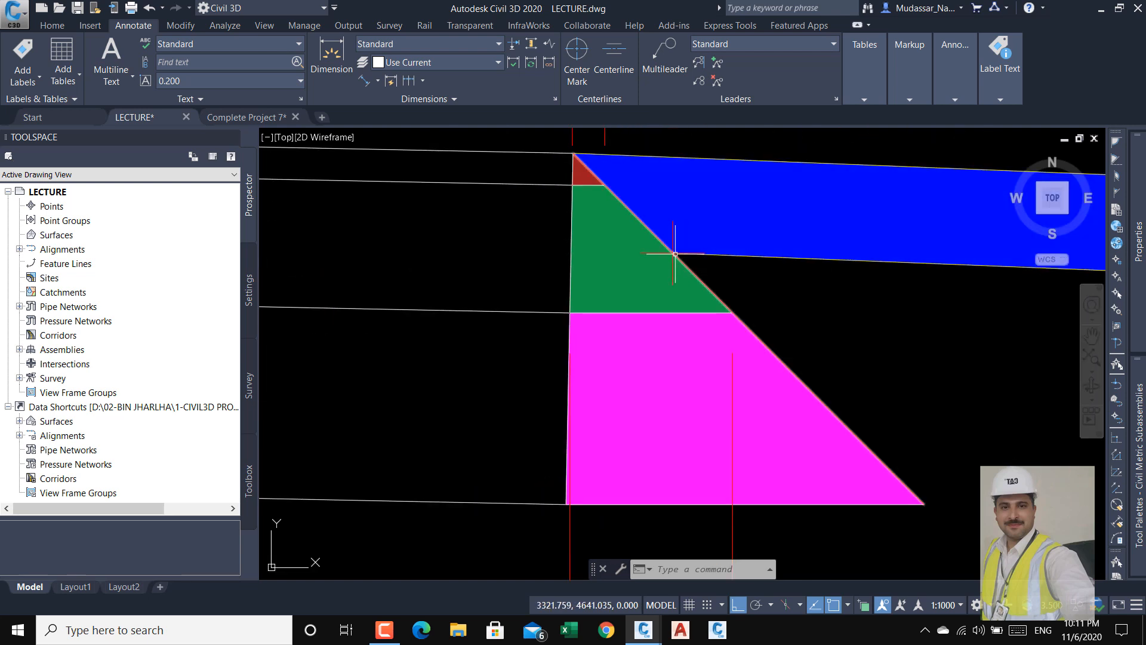
{"action": "scroll", "coordinate": [587, 167], "scroll_direction": "down", "scroll_amount": 1}
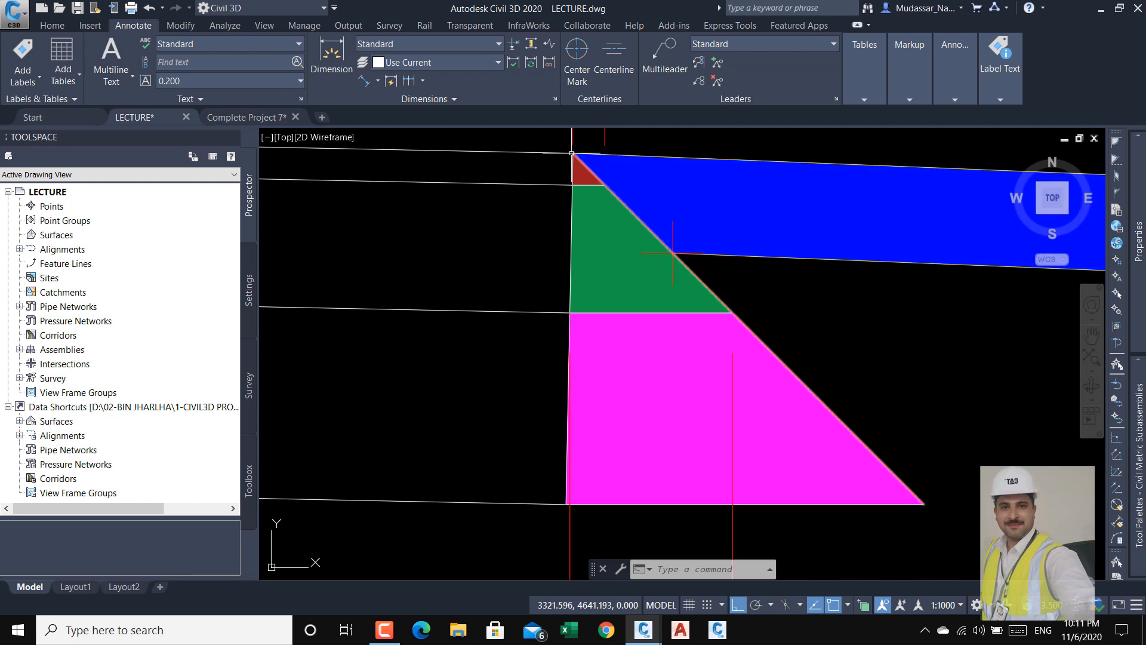
{"action": "scroll", "coordinate": [634, 192], "scroll_direction": "down", "scroll_amount": 6}
{"action": "scroll", "coordinate": [567, 263], "scroll_direction": "down", "scroll_amount": 2}
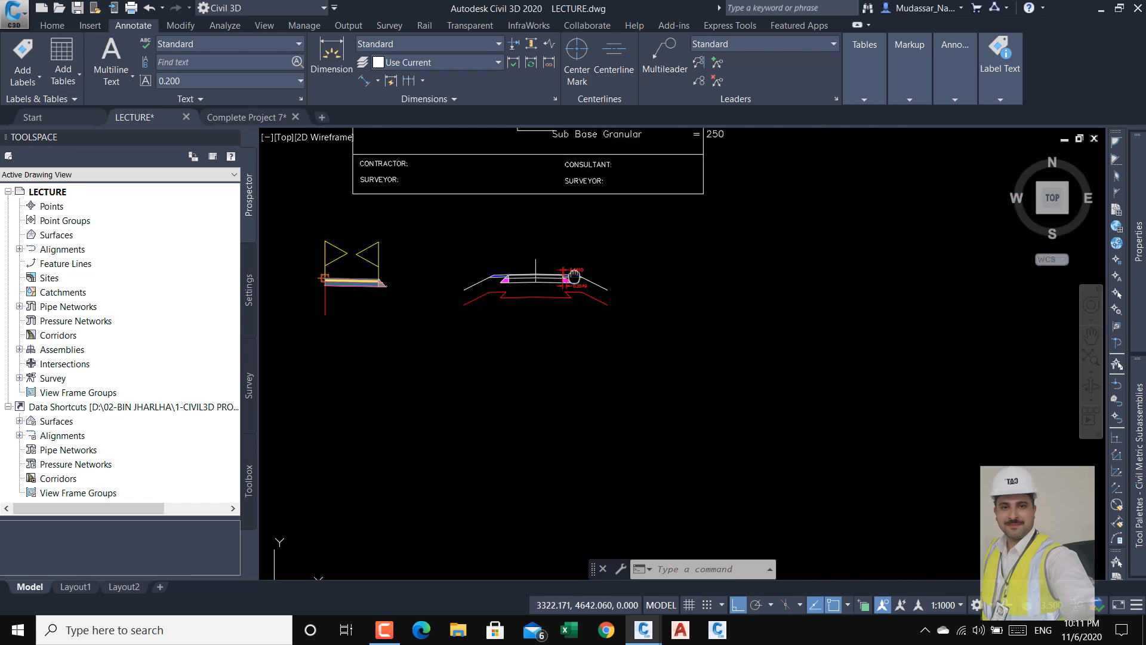
- Set the linear precision of the Standard dimension style to 0.00
{"action": "scroll", "coordinate": [631, 307], "scroll_direction": "up", "scroll_amount": 7}
{"action": "scroll", "coordinate": [631, 306], "scroll_direction": "up", "scroll_amount": 2}
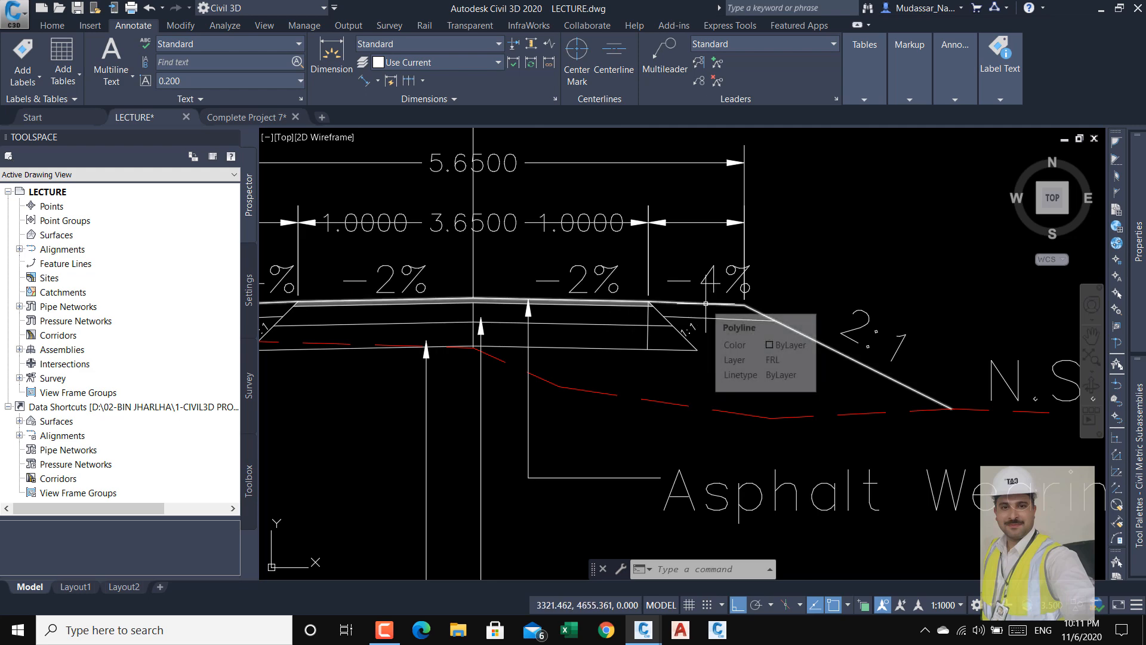
{"action": "type", "text": "d"}
{"action": "key", "text": "Return"}
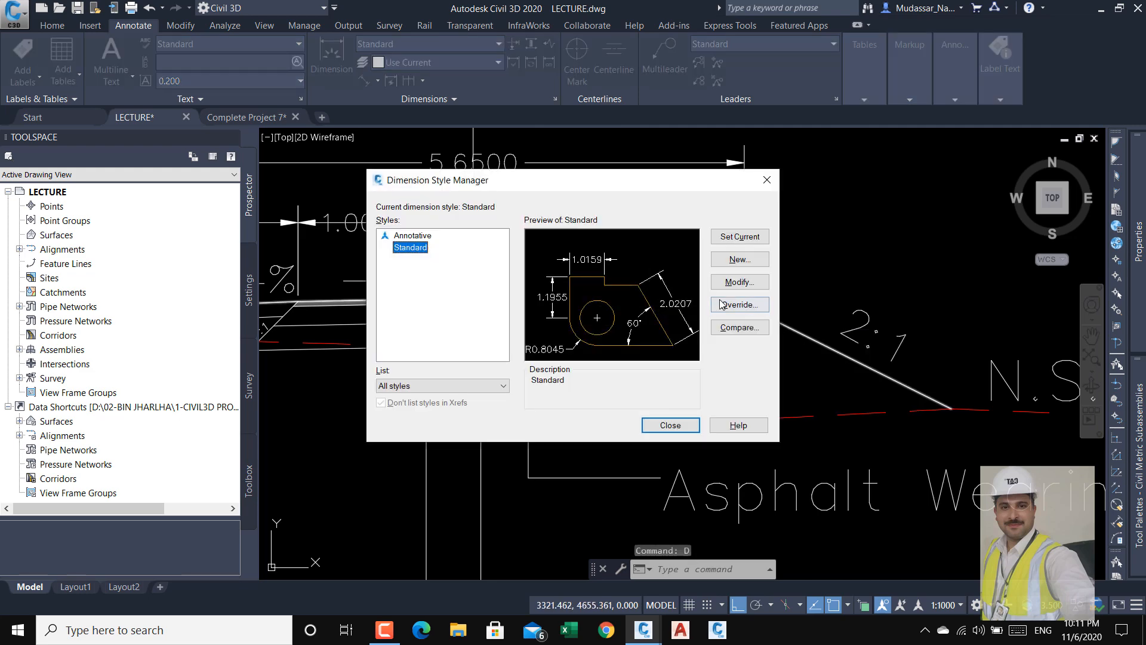
{"action": "left_click", "coordinate": [739, 281]}
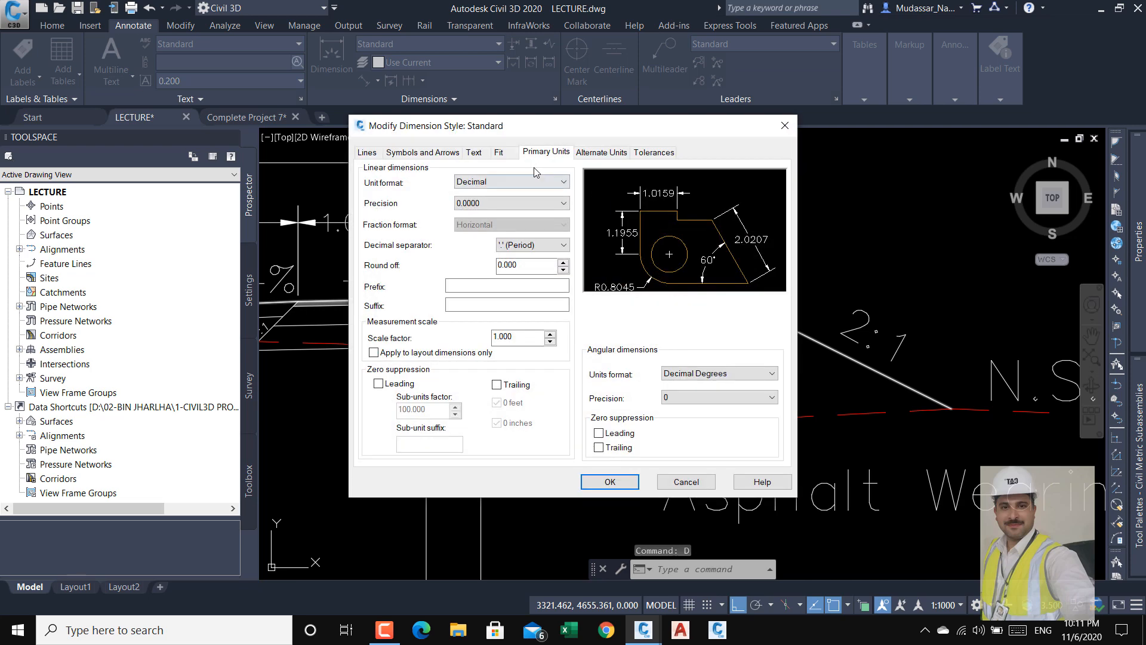
{"action": "left_click", "coordinate": [507, 203]}
{"action": "left_click", "coordinate": [475, 238]}
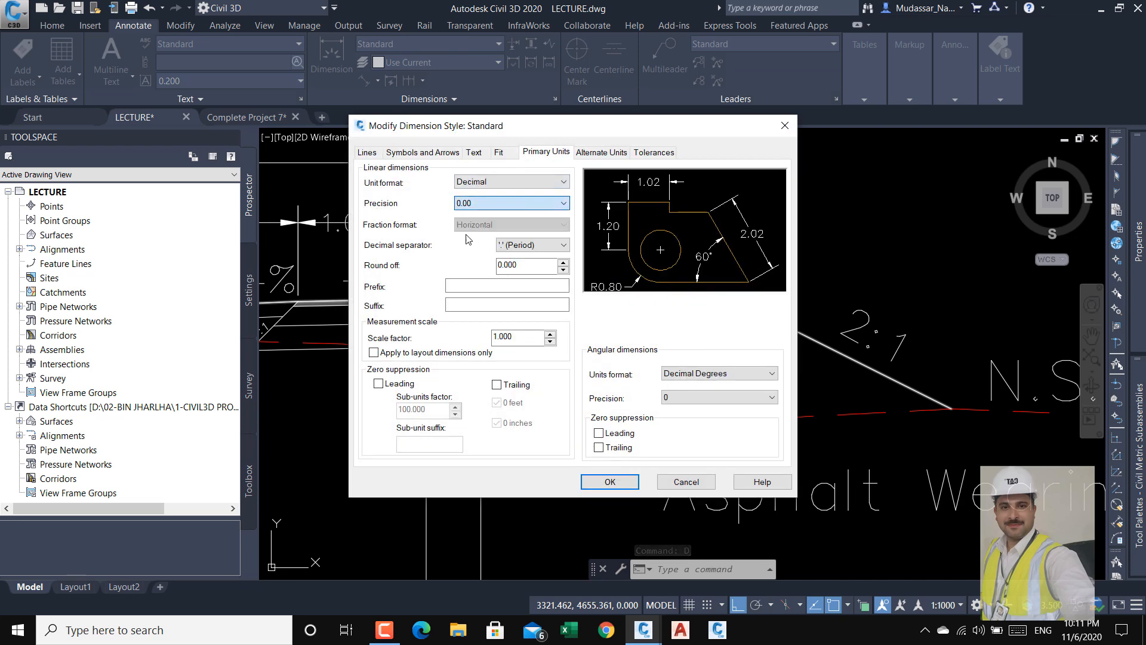
{"action": "left_click", "coordinate": [610, 481]}
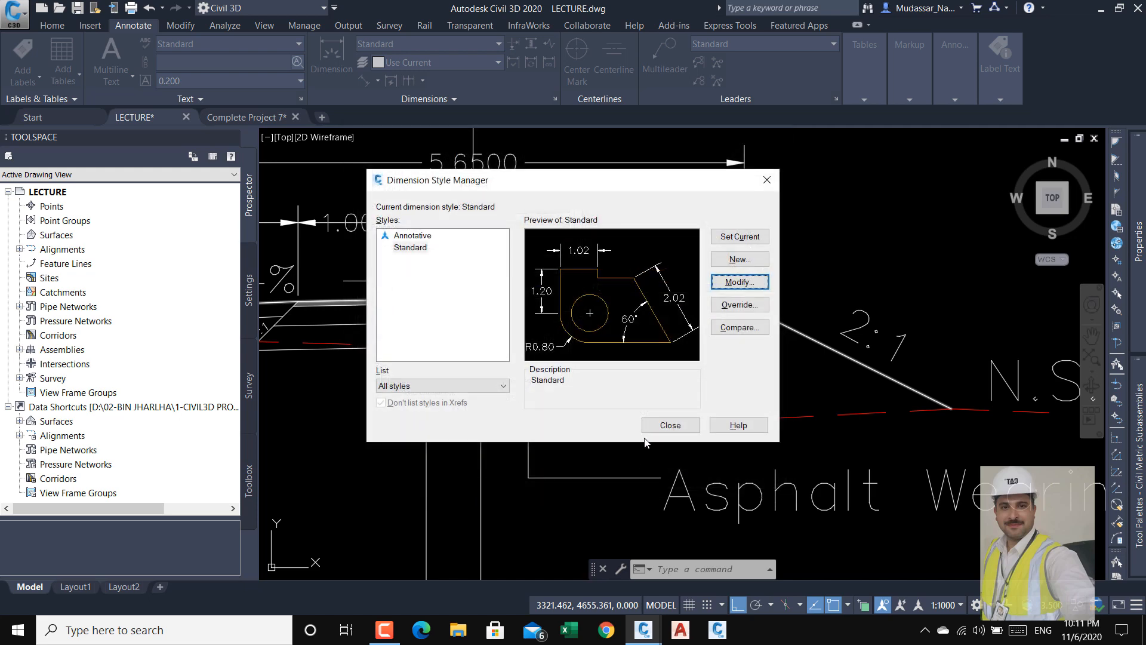
{"action": "left_click", "coordinate": [649, 429]}
- Measure the shoulder thickness at its outer edge in the typical cross section with an aligned dimension, without placing the dimension
{"action": "scroll", "coordinate": [497, 272], "scroll_direction": "down", "scroll_amount": 5}
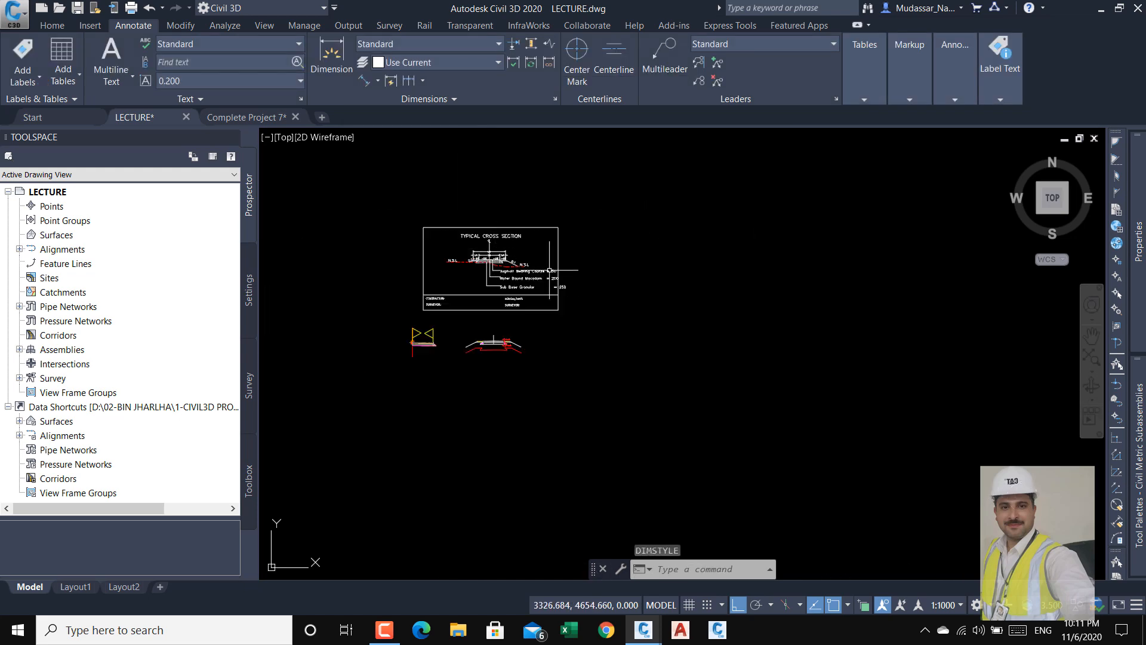
{"action": "scroll", "coordinate": [496, 271], "scroll_direction": "up", "scroll_amount": 4}
{"action": "scroll", "coordinate": [497, 271], "scroll_direction": "up", "scroll_amount": 2}
{"action": "middle_click_drag", "start_coordinate": [496, 271], "coordinate": [721, 323]}
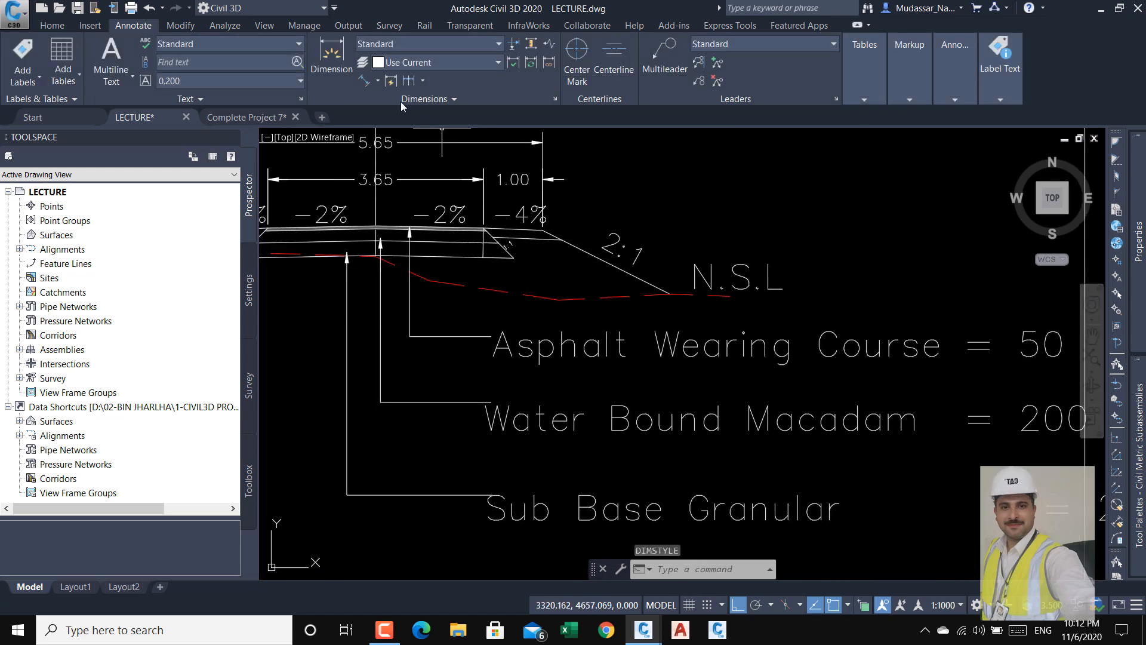
{"action": "left_click", "coordinate": [364, 80]}
{"action": "scroll", "coordinate": [540, 220], "scroll_direction": "up", "scroll_amount": 5}
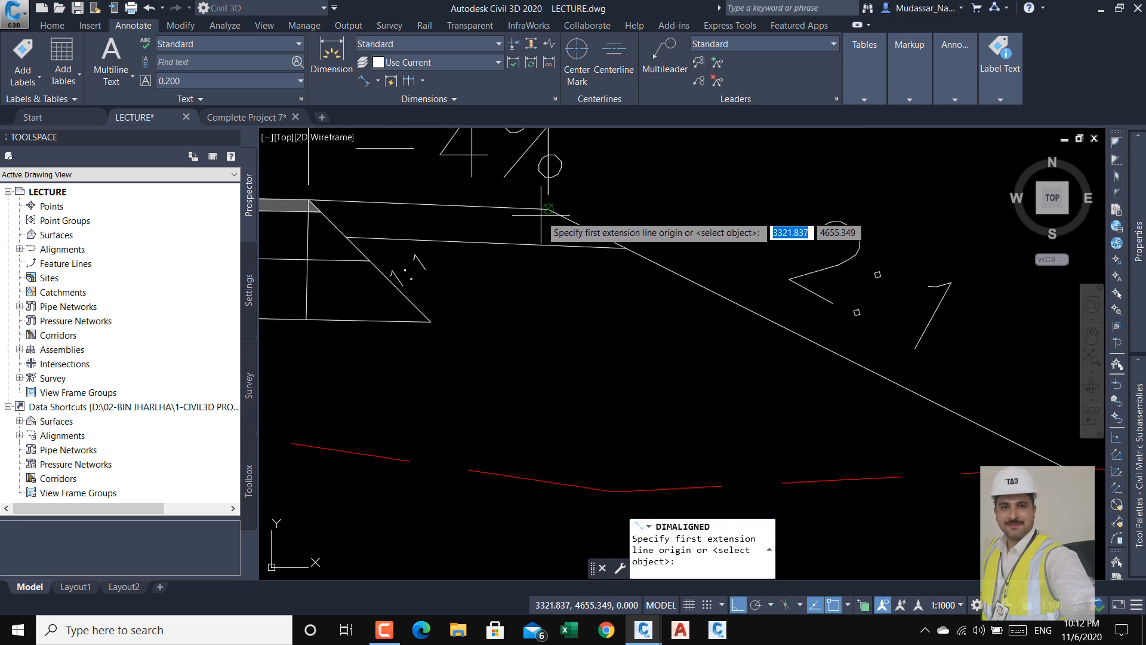
{"action": "left_click", "coordinate": [548, 209]}
{"action": "left_click", "coordinate": [546, 245]}
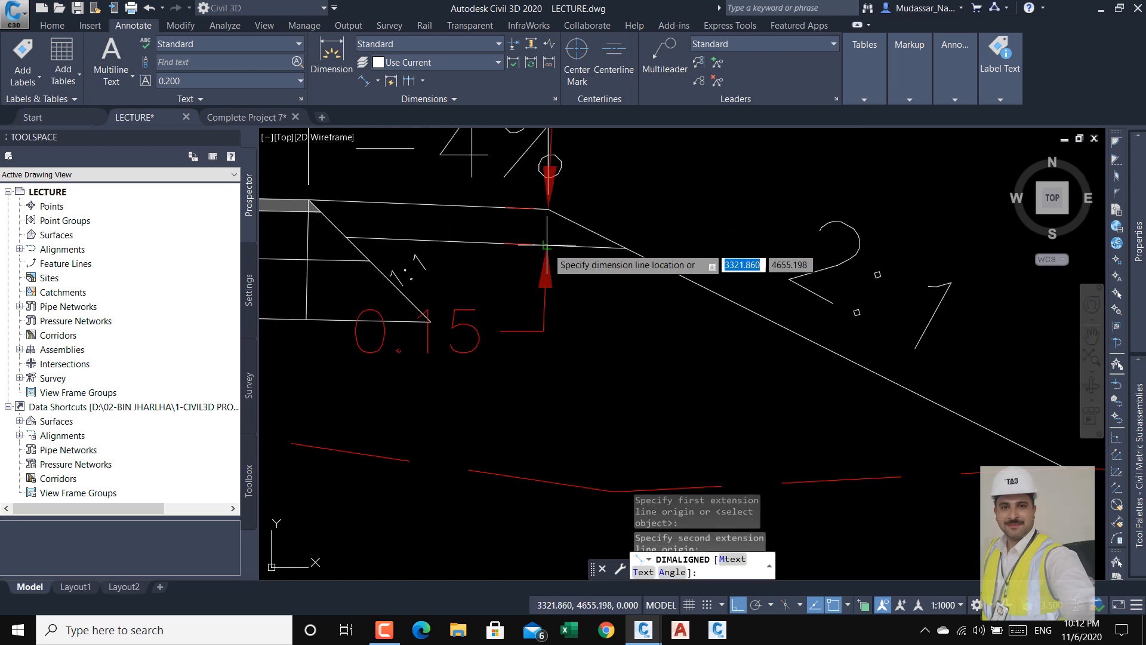
{"action": "key", "text": "Escape"}
- Examine the blue shoulder outline and the junction of its underside with the green wedge in the hatched sketch
{"action": "scroll", "coordinate": [675, 295], "scroll_direction": "down", "scroll_amount": 8}
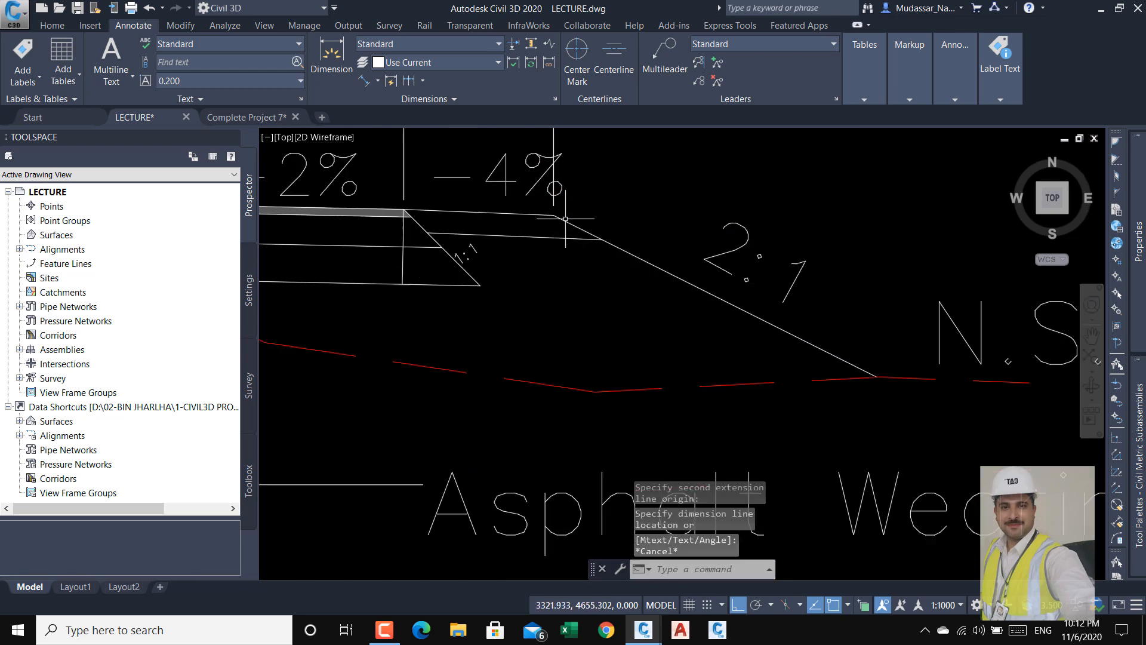
{"action": "scroll", "coordinate": [580, 419], "scroll_direction": "up", "scroll_amount": 6}
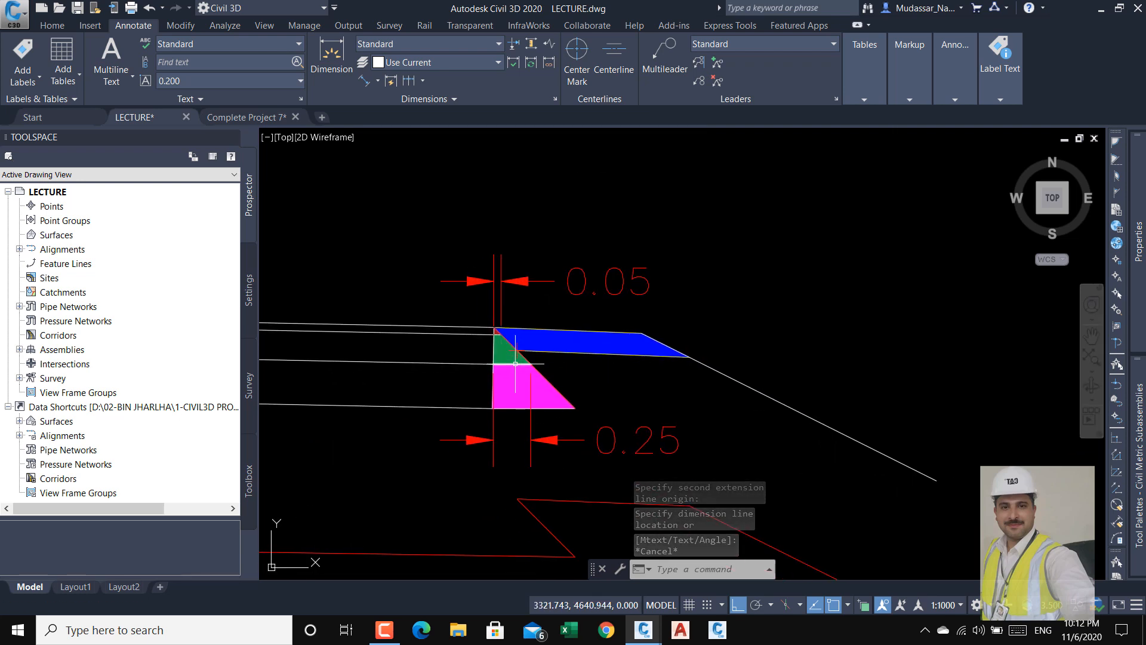
{"action": "scroll", "coordinate": [516, 361], "scroll_direction": "up", "scroll_amount": 4}
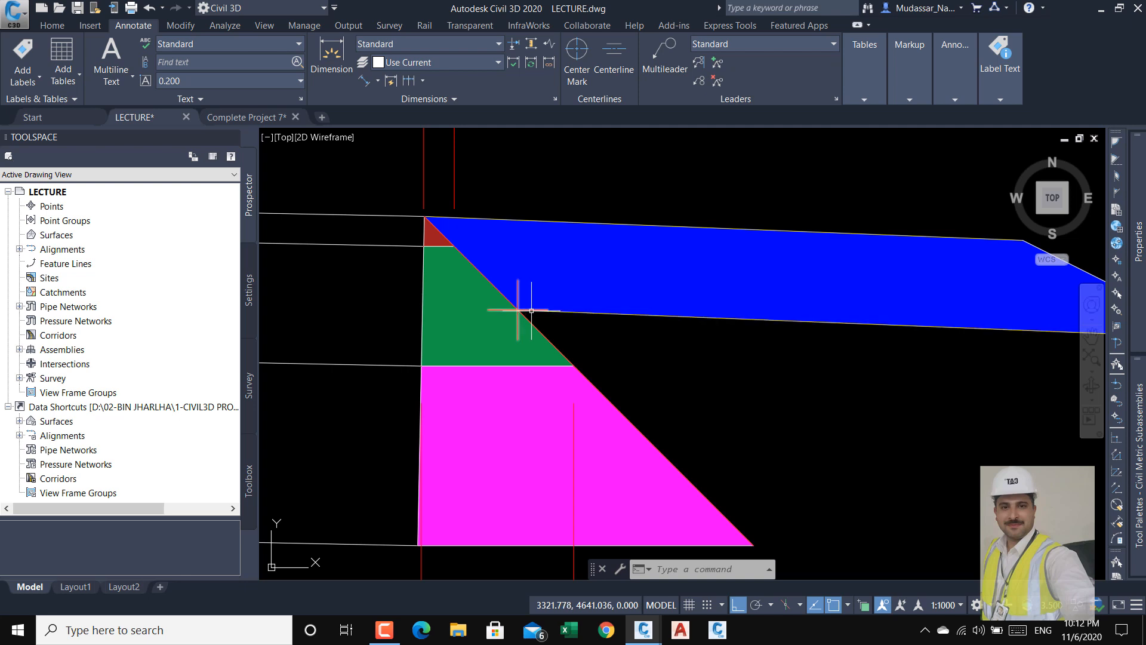
{"action": "scroll", "coordinate": [456, 248], "scroll_direction": "down", "scroll_amount": 6}
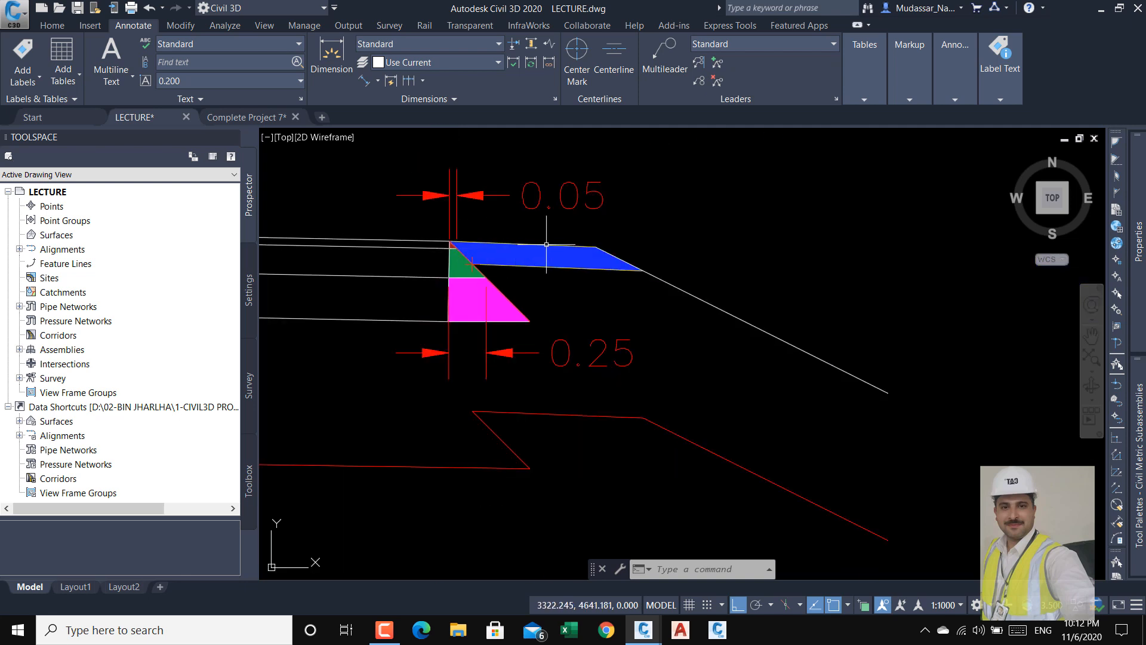
{"action": "scroll", "coordinate": [457, 266], "scroll_direction": "up", "scroll_amount": 2}
{"action": "scroll", "coordinate": [457, 266], "scroll_direction": "up", "scroll_amount": 2}
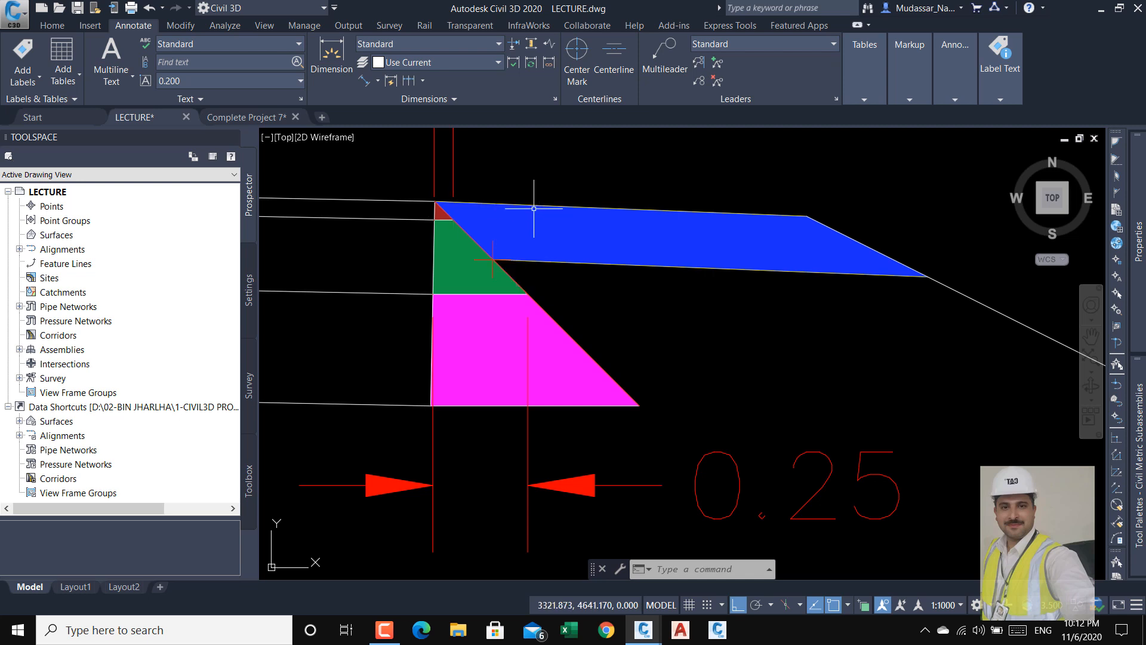
{"action": "left_click", "coordinate": [387, 630]}
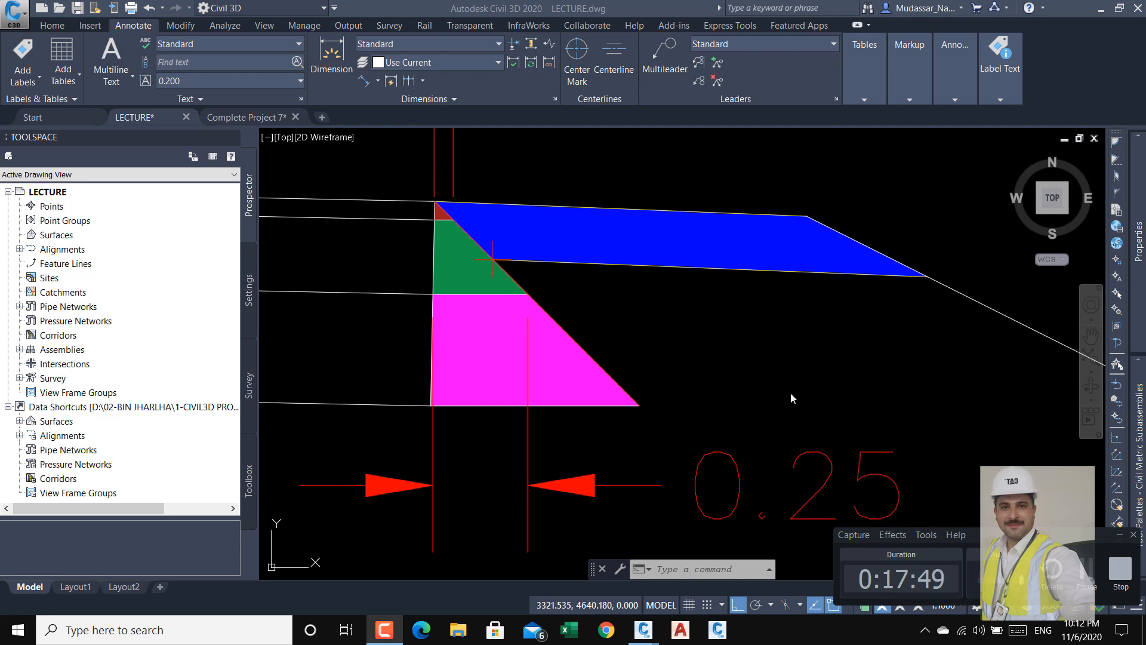
{"action": "left_click", "coordinate": [1120, 538]}
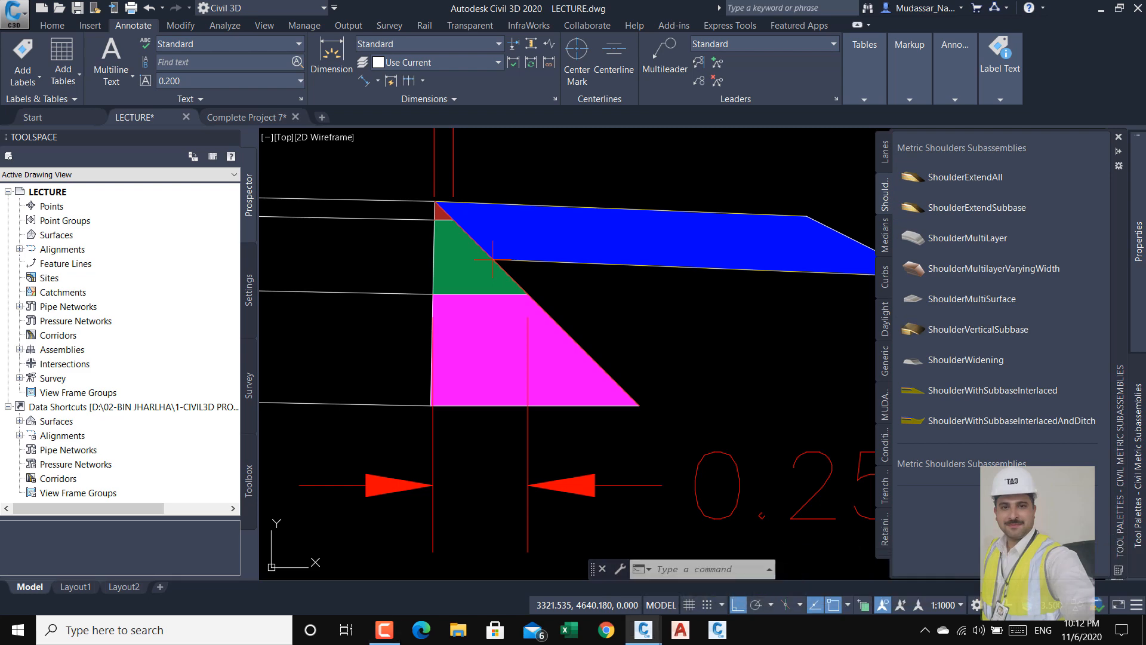
- Check the marker points along the assembly's wedge slope against the shoulder junction in the hatched sketch
{"action": "scroll", "coordinate": [536, 286], "scroll_direction": "down", "scroll_amount": 4}
{"action": "scroll", "coordinate": [535, 286], "scroll_direction": "down", "scroll_amount": 3}
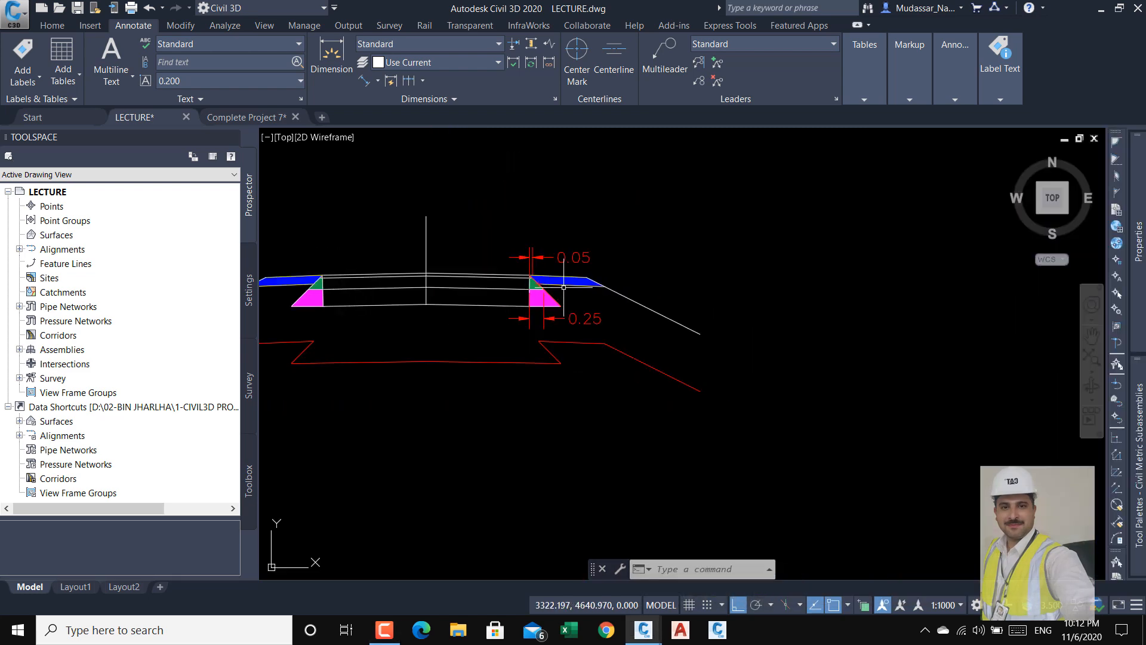
{"action": "scroll", "coordinate": [550, 288], "scroll_direction": "down", "scroll_amount": 5}
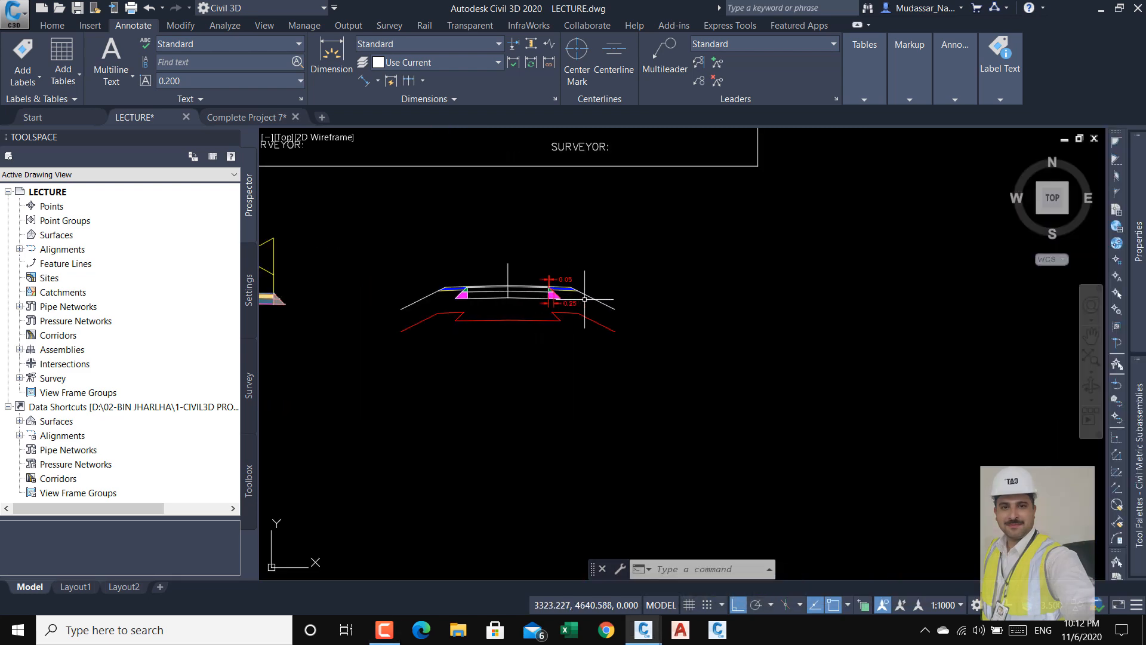
{"action": "scroll", "coordinate": [455, 302], "scroll_direction": "up", "scroll_amount": 5}
{"action": "scroll", "coordinate": [452, 234], "scroll_direction": "up", "scroll_amount": 5}
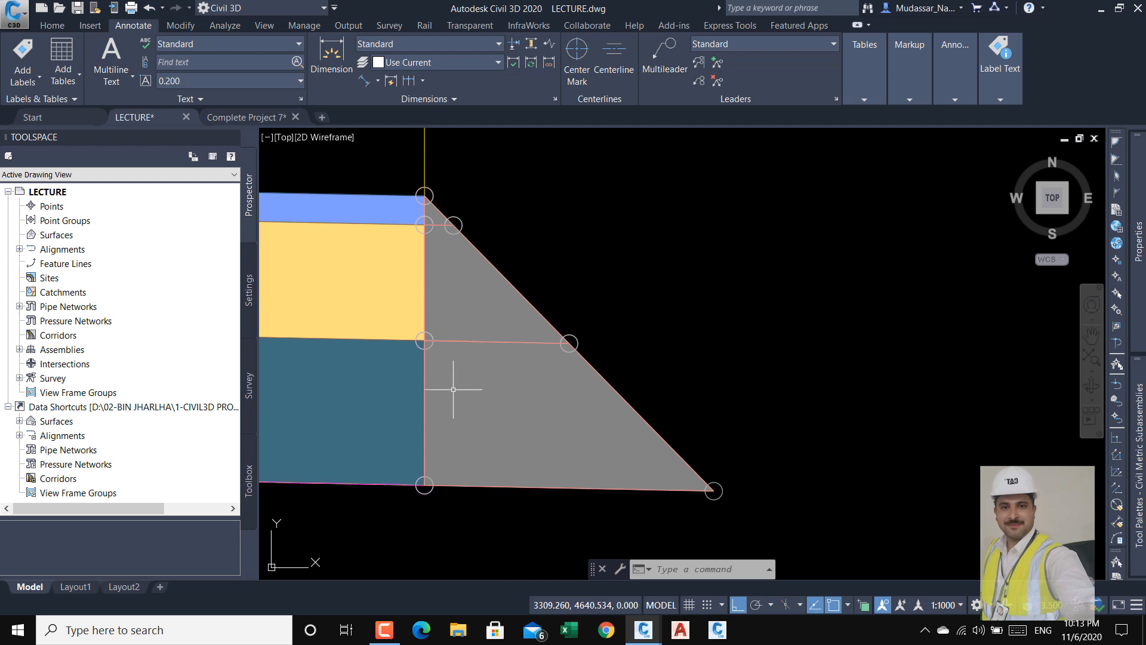
{"action": "scroll", "coordinate": [418, 362], "scroll_direction": "down", "scroll_amount": 6}
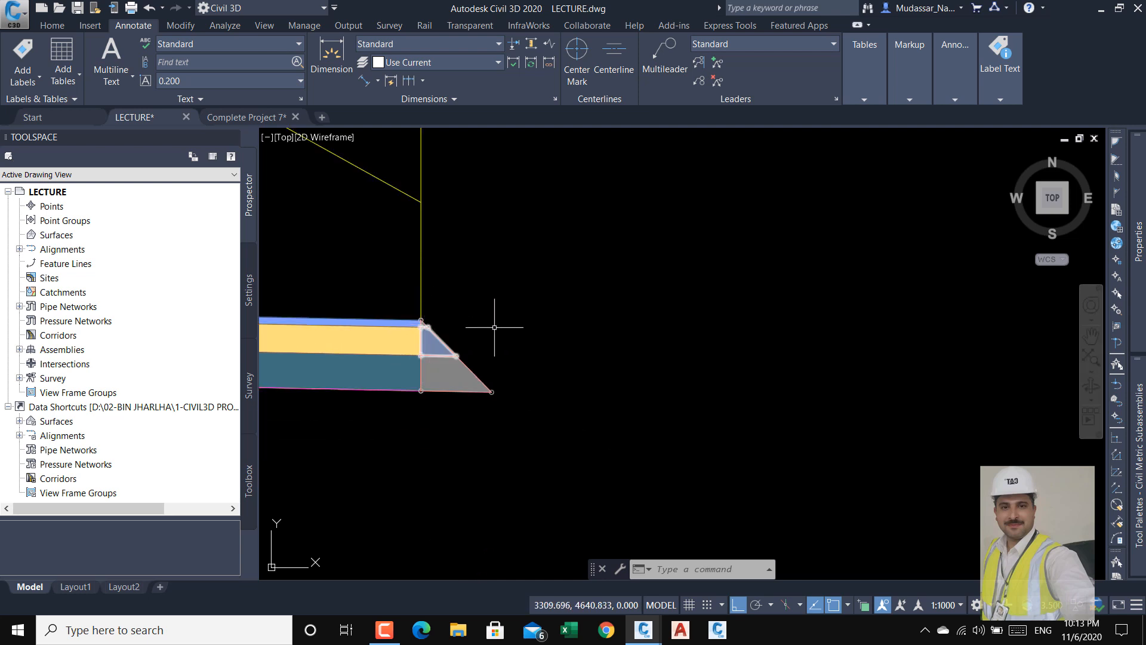
{"action": "mouse_move", "coordinate": [389, 637]}
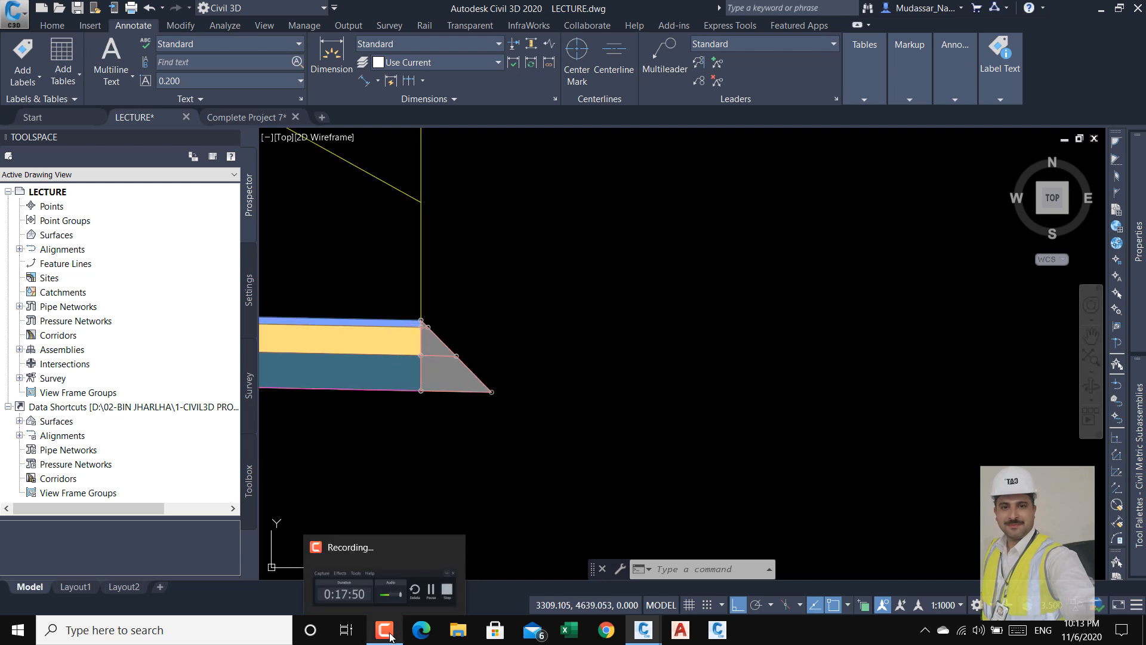